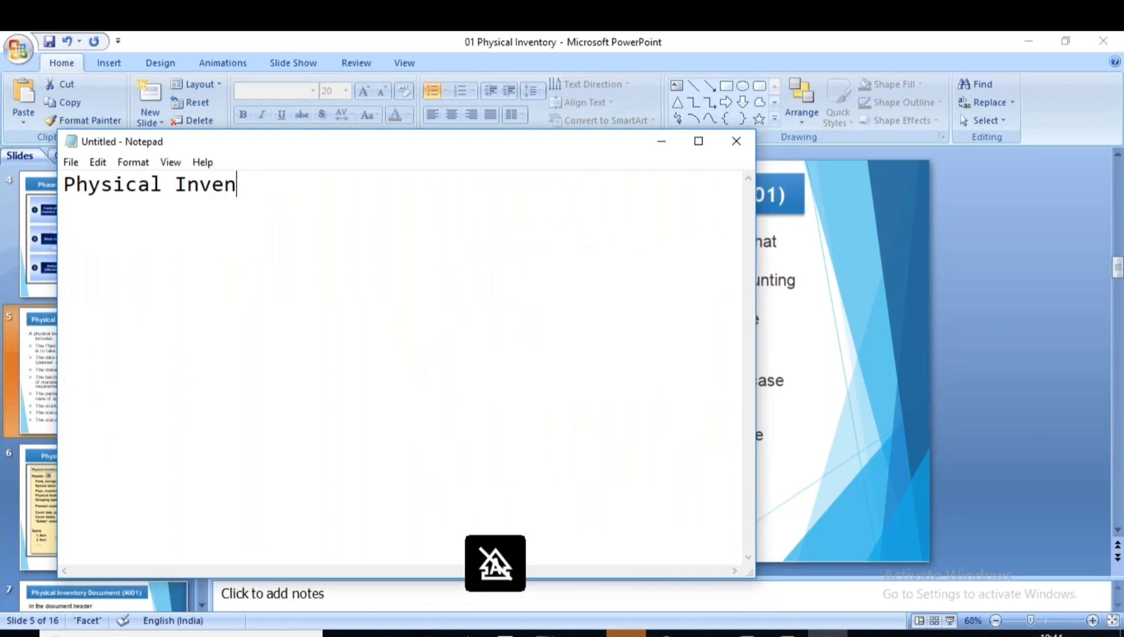
Step: Complete the heading "Physical Inventory" and add the lines "Manual" and "Via Batch Input Session" below a blank line
type("tory")
key("Return")
key("Return")
type("Manua")
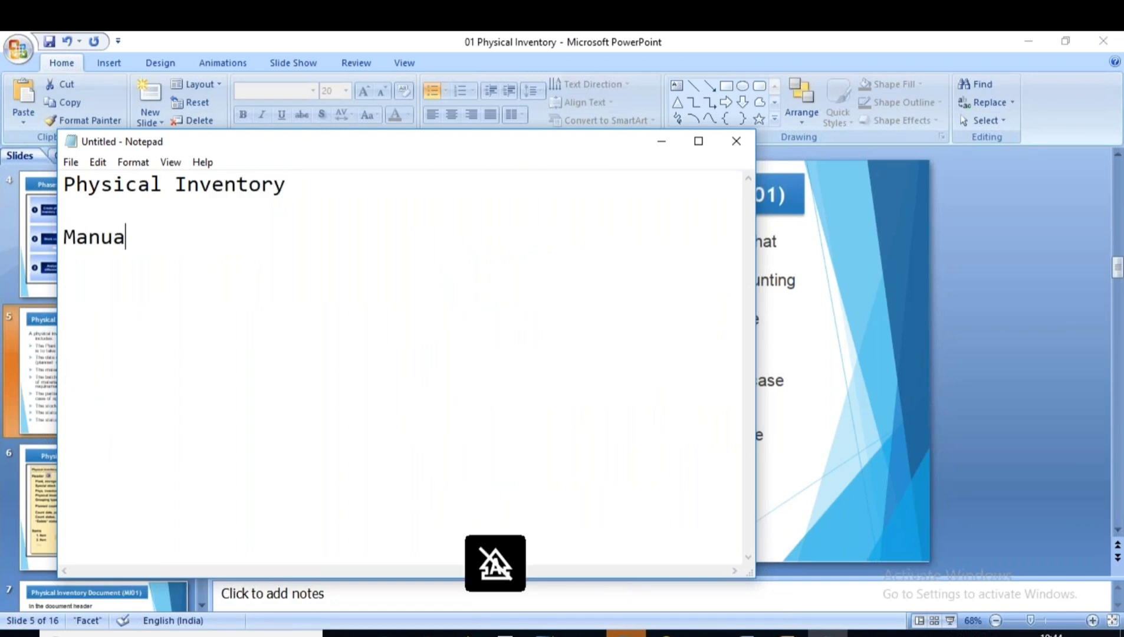
type("l")
key("Return")
type("Via Batch ")
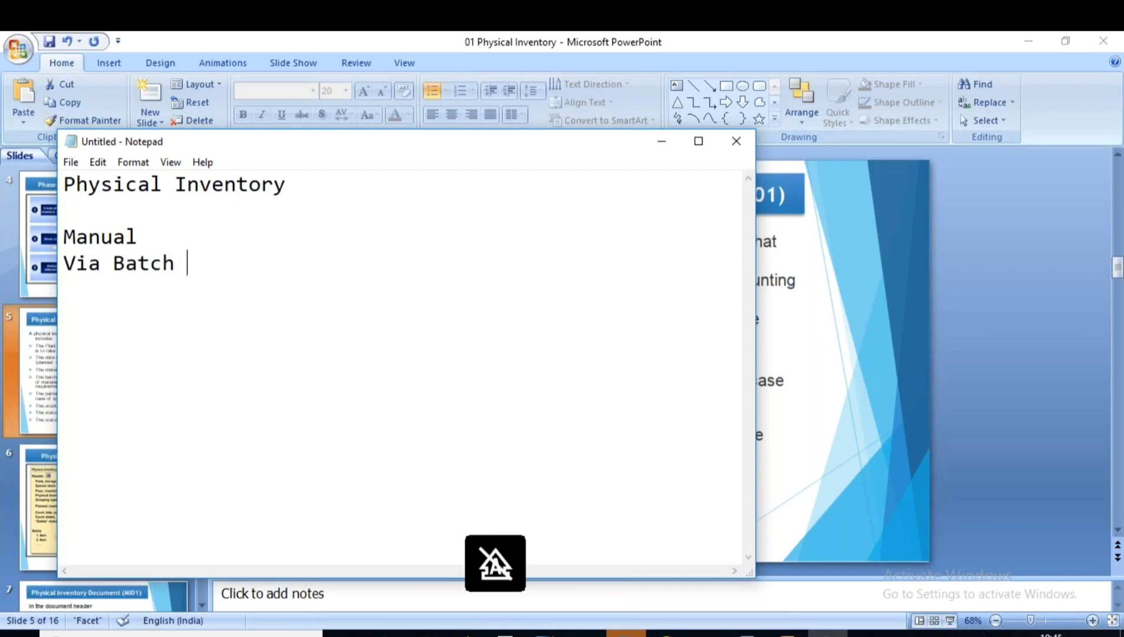
type("Input S")
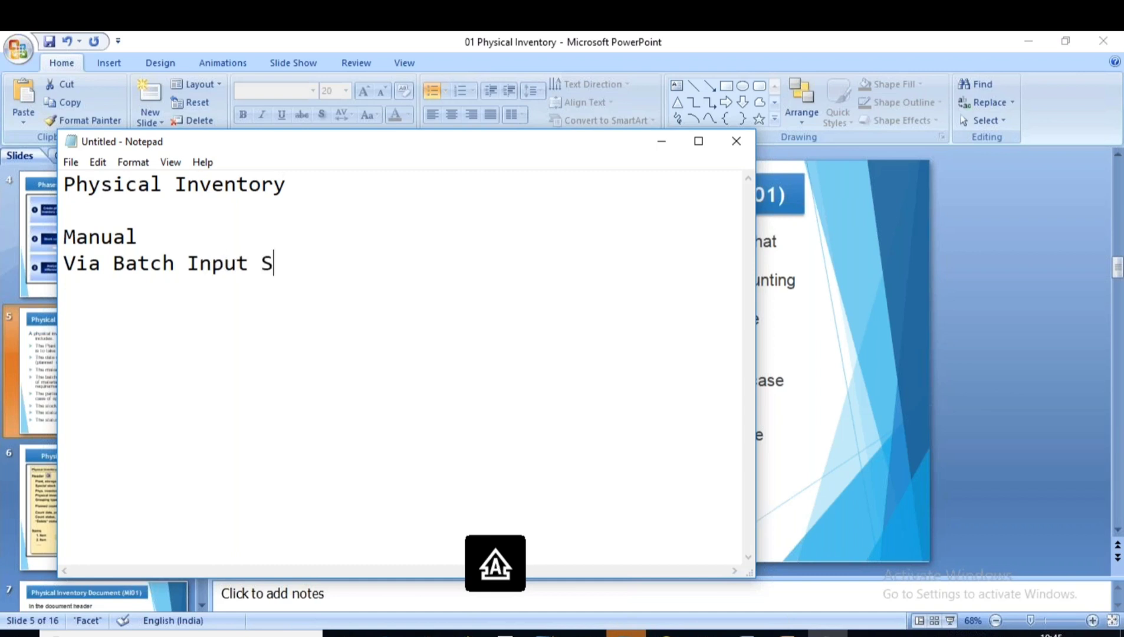
type("ession")
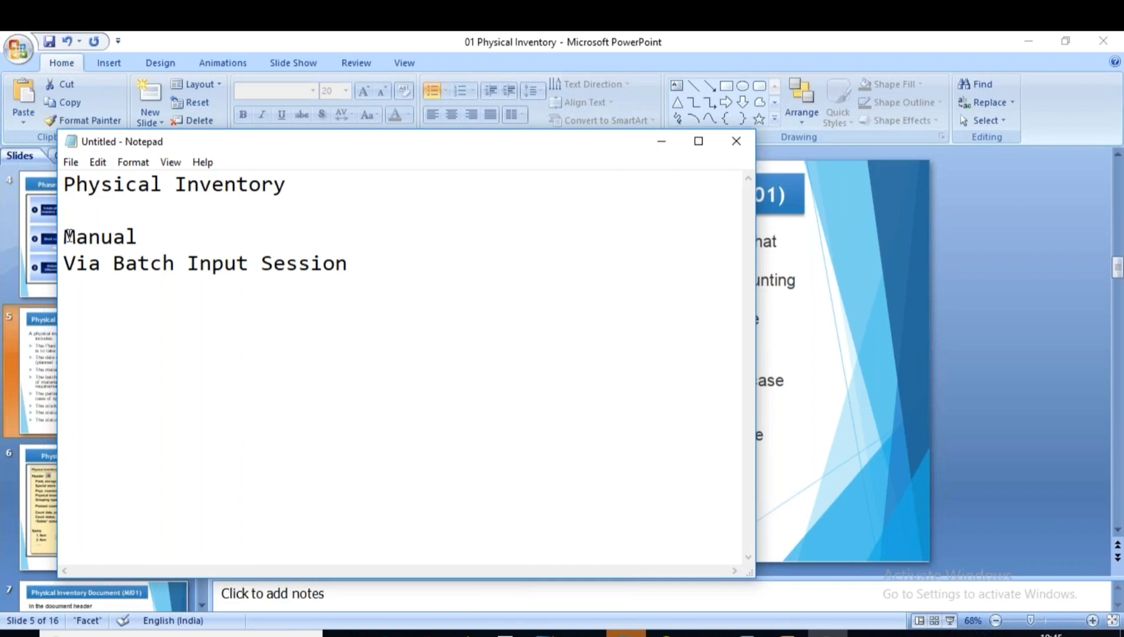
Step: Number the two method lines as "1.Manual" and "2.Via Batch Input Session"
left_click(65, 236)
type("1.")
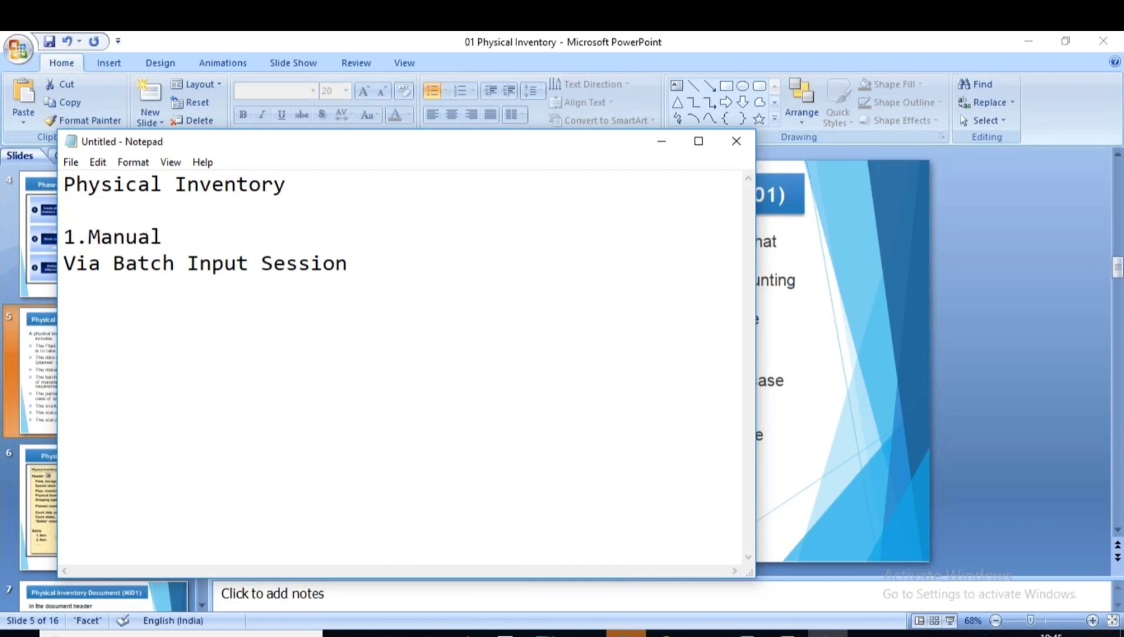
key("Down")
key("Left")
key("Left")
type("2.")
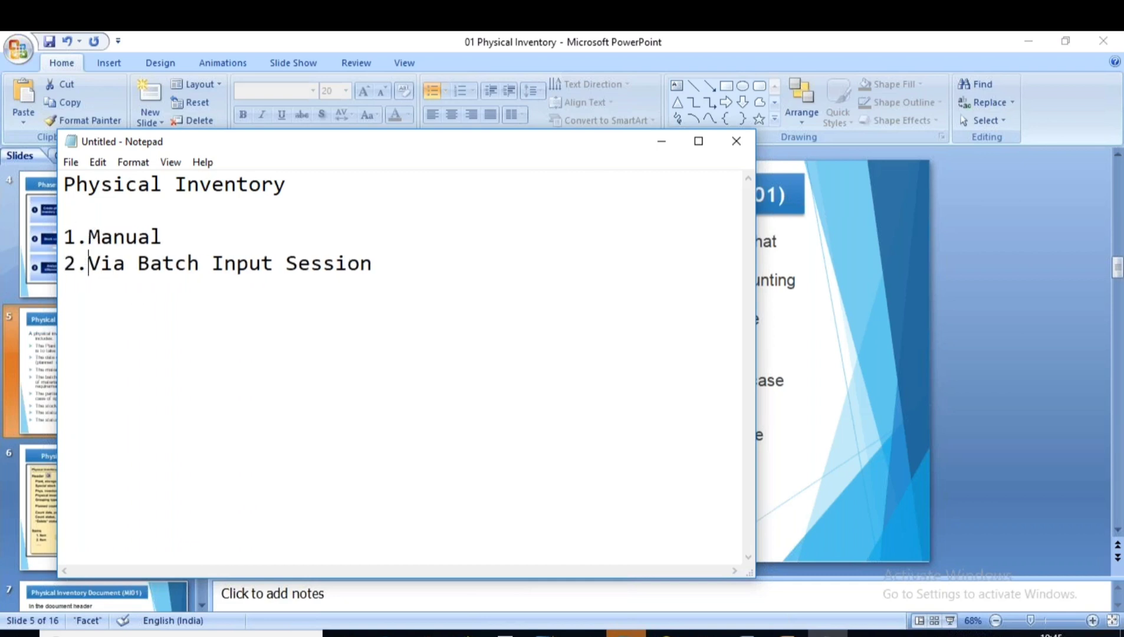
Step: Review the notes, minimise Notepad and return to the "Phases of the Physical Inventory" slide in PowerPoint
left_click(305, 189)
left_click_drag(171, 238, 78, 237)
left_click(161, 286)
left_click(659, 147)
scroll(502, 244, "up", 1)
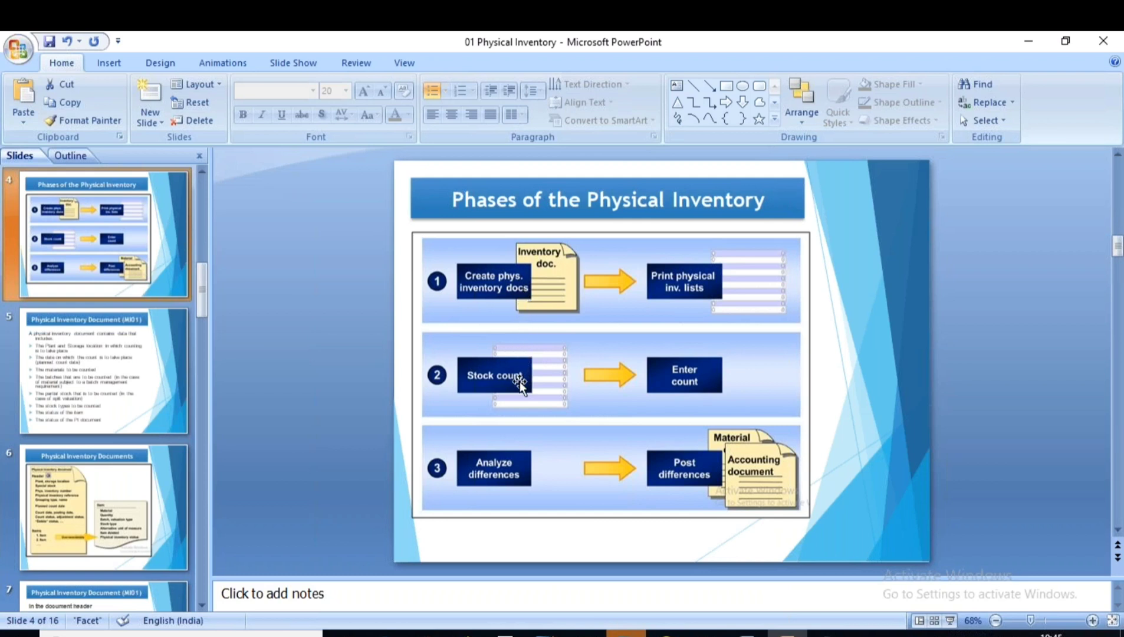
Step: Switch to the open SAP windows and open a new logon screen for the system from SAP Logon
left_click(1122, 634)
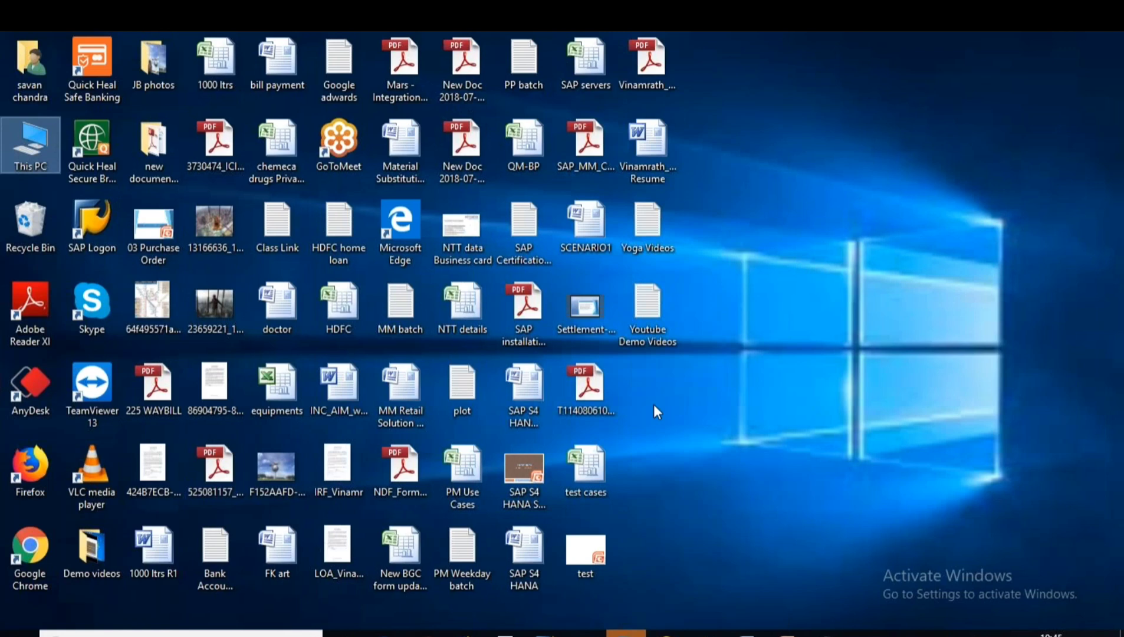
left_click(546, 634)
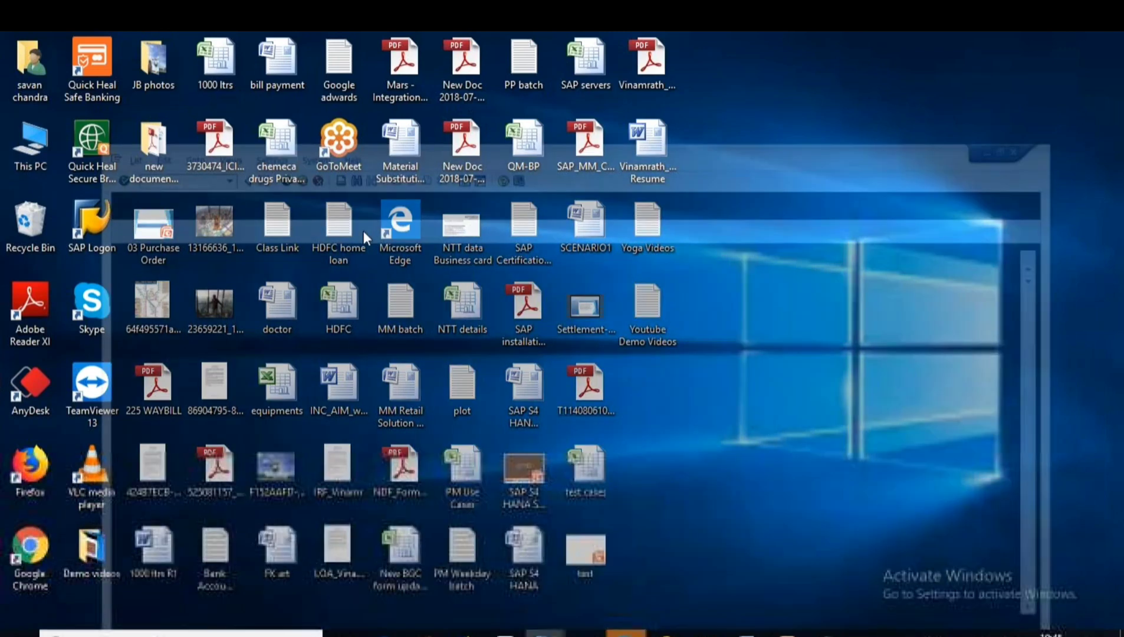
left_click(255, 51)
left_click(304, 292)
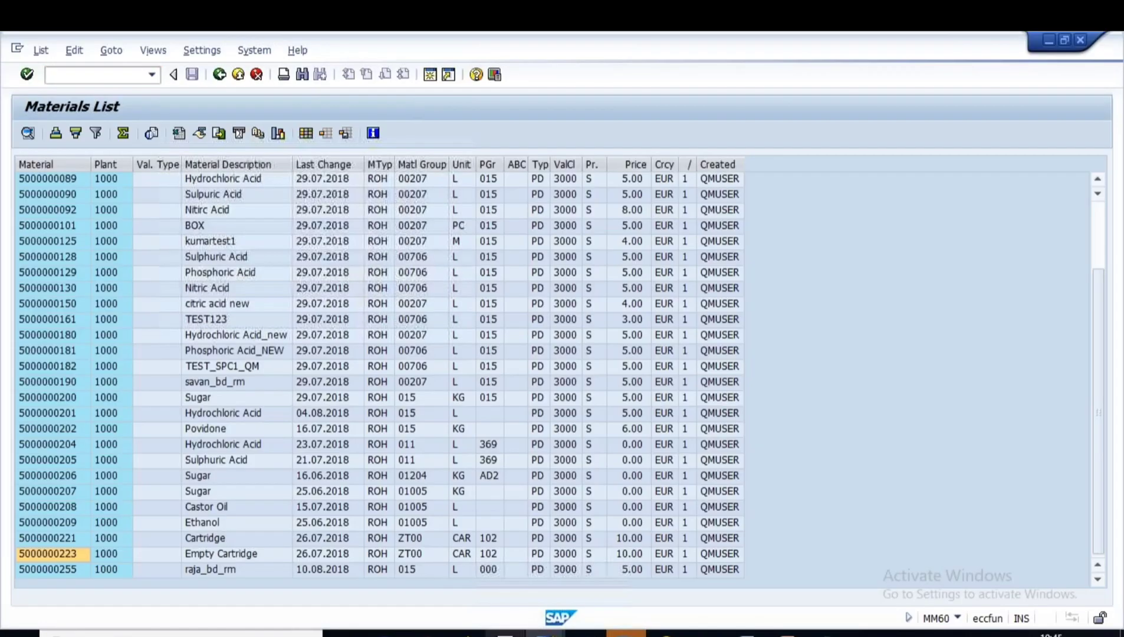
left_click(546, 634)
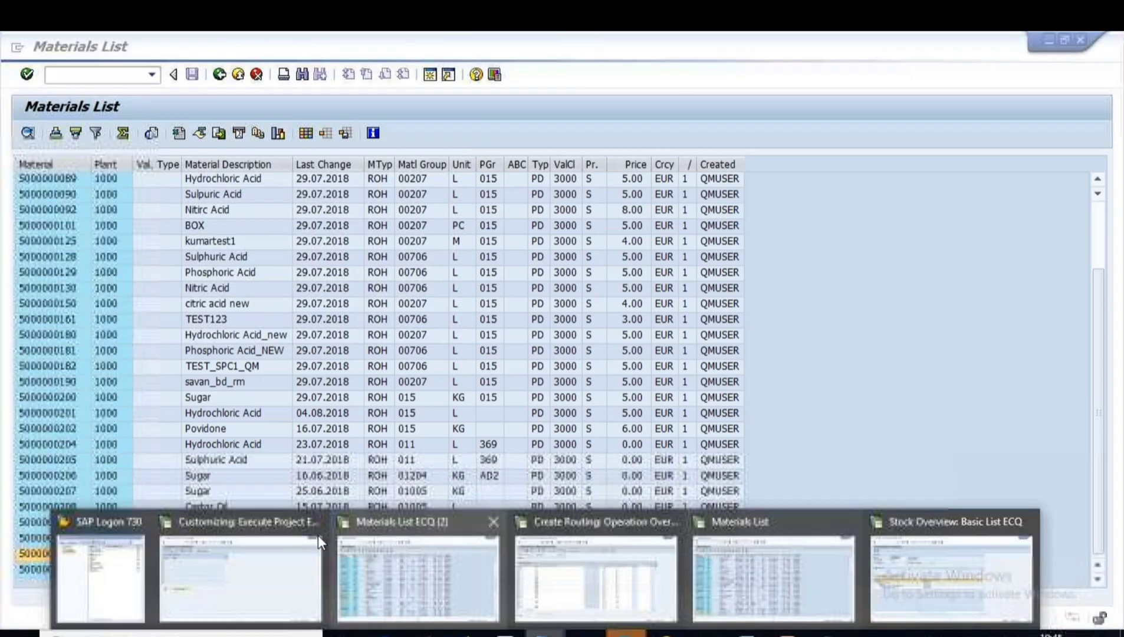
left_click(130, 566)
double_click(371, 188)
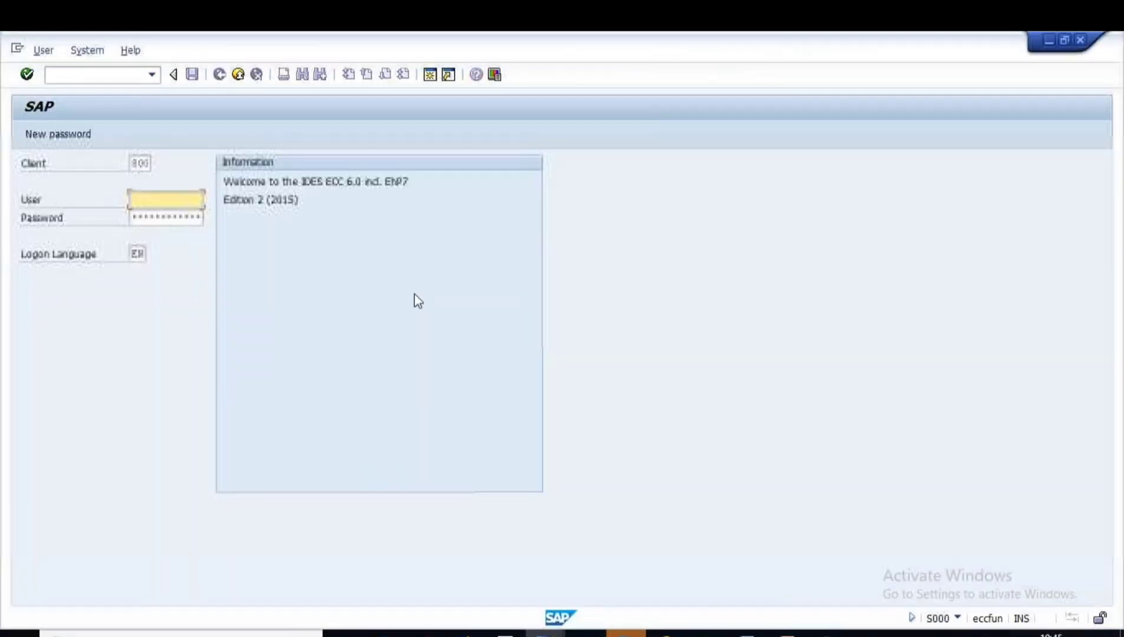
Step: Log on to SAP client 800 as qmuser with the account password
key("space")
left_click(159, 220)
key("Tab")
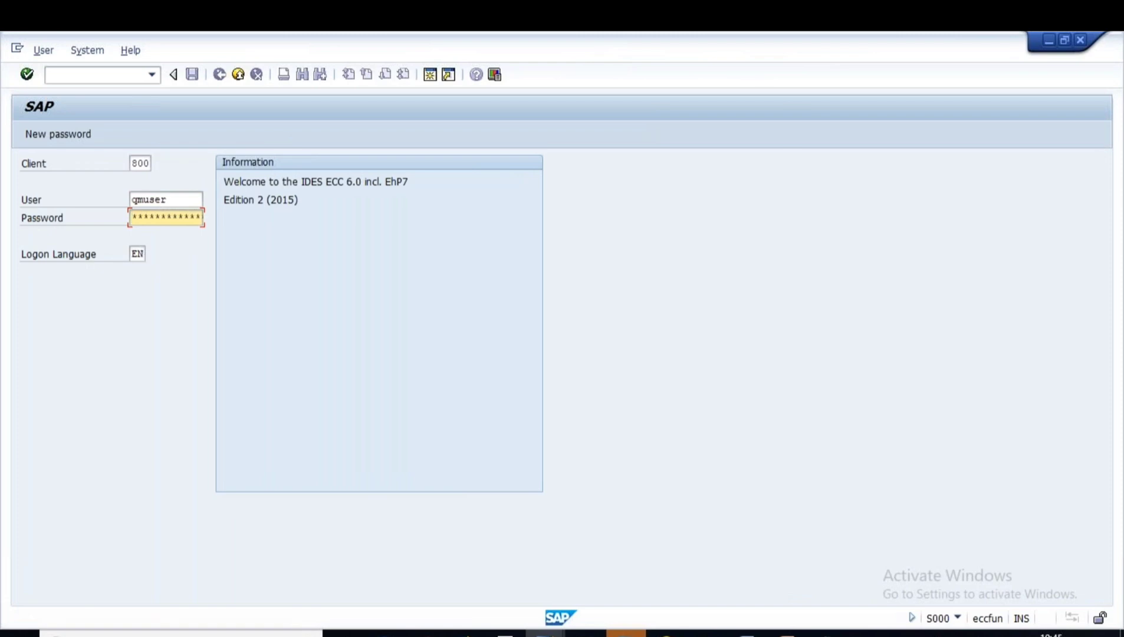
key("Caps_Lock")
key("Caps_Lock")
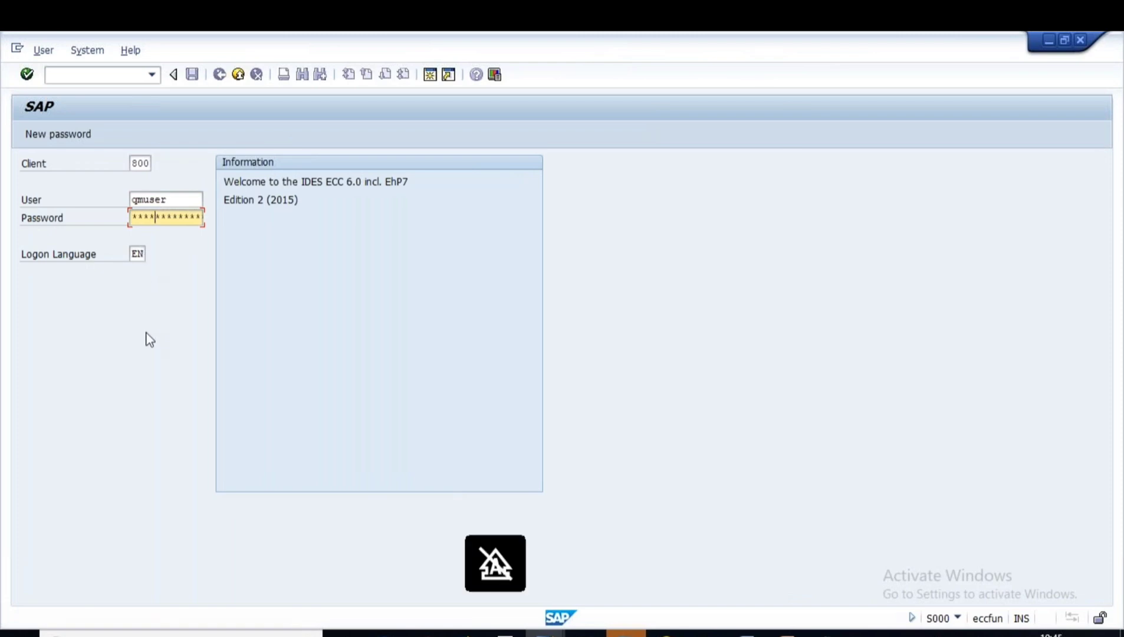
key("Return")
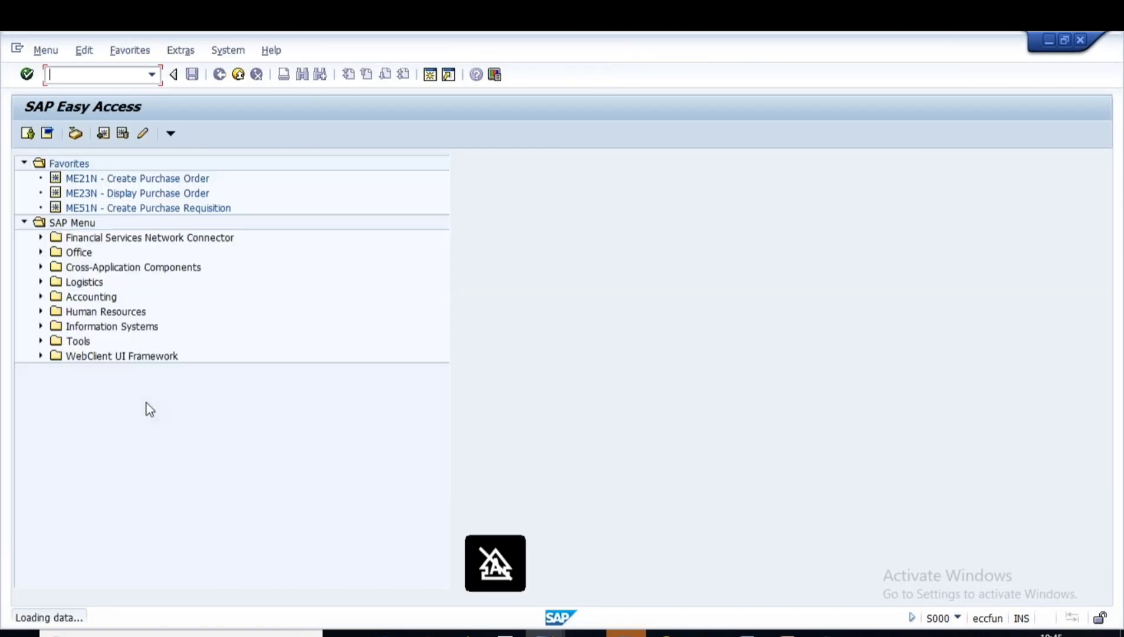
Step: Log off from the new SAP session and dismiss the connection error without viewing its detailed description
left_click(237, 75)
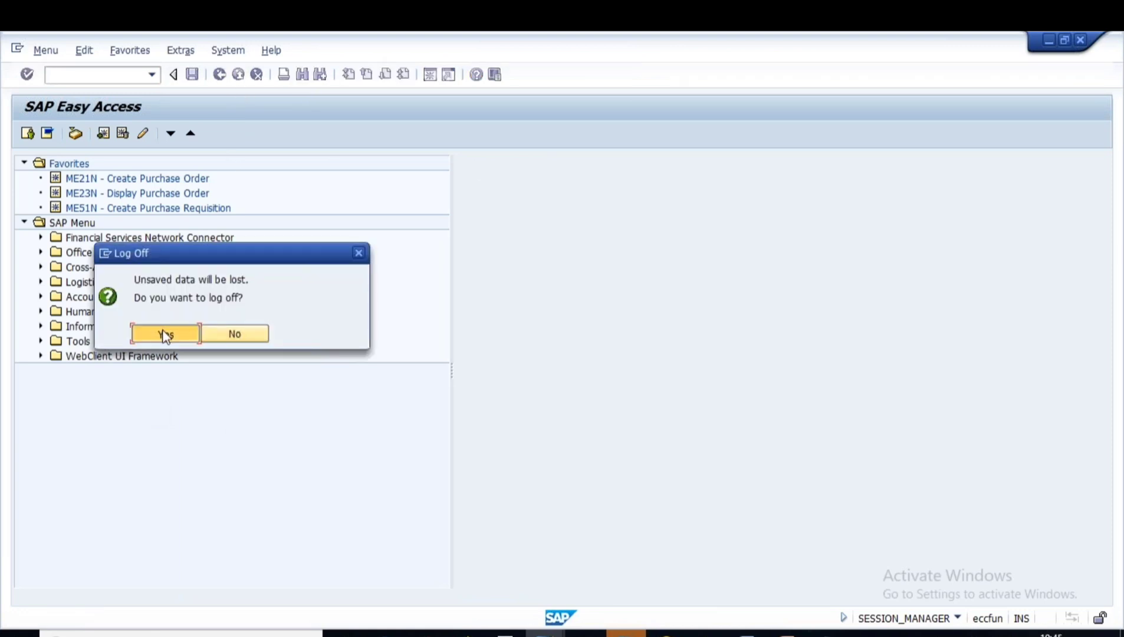
left_click(165, 334)
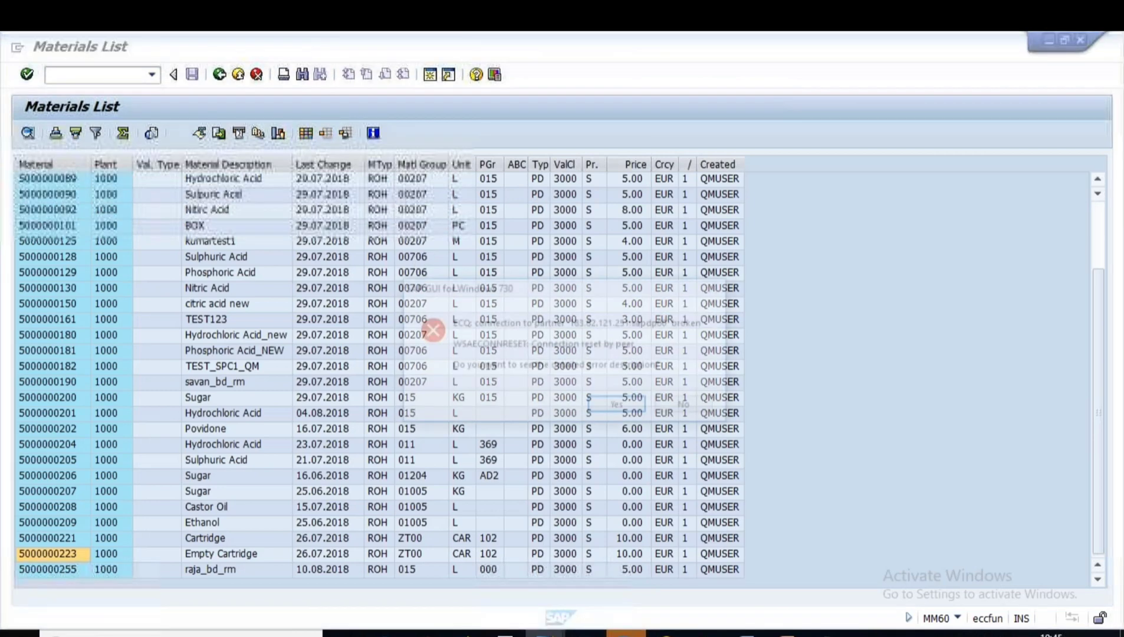
left_click(684, 404)
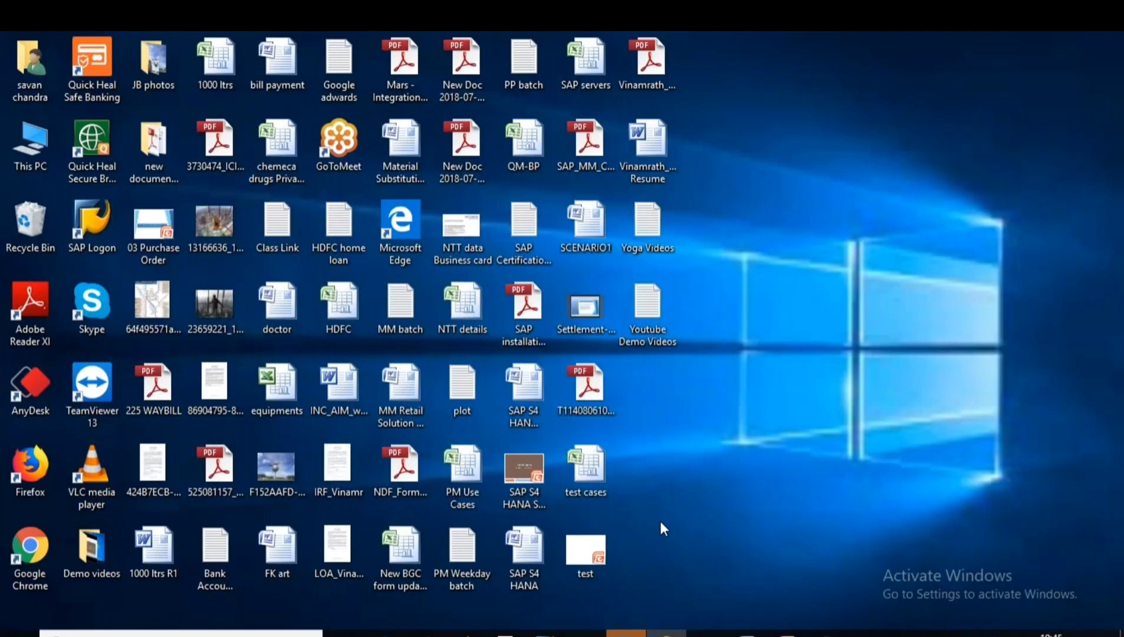
Step: End the SAP Logon for Windows process in Task Manager and close Task Manager
left_click(544, 633)
left_click(730, 559)
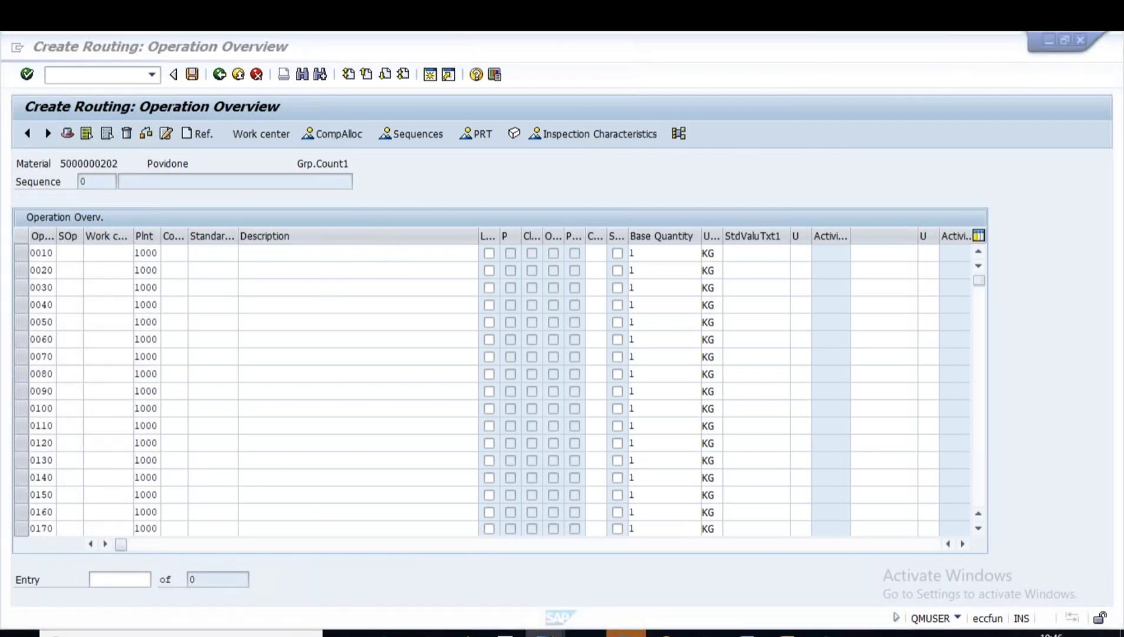
key("ctrl+shift+Escape")
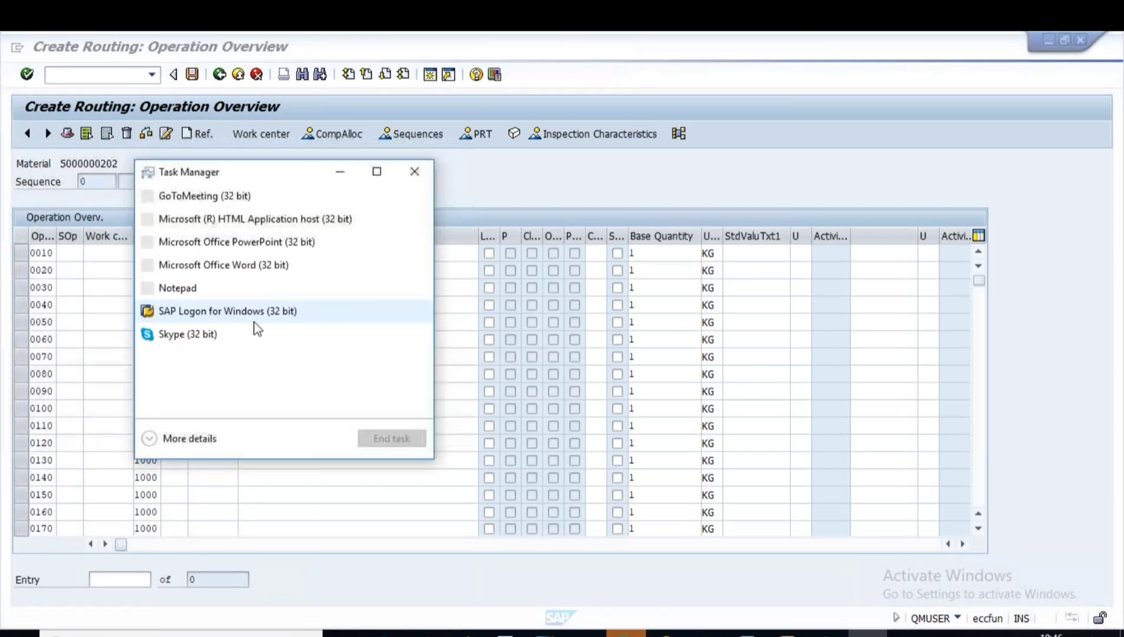
left_click(221, 311)
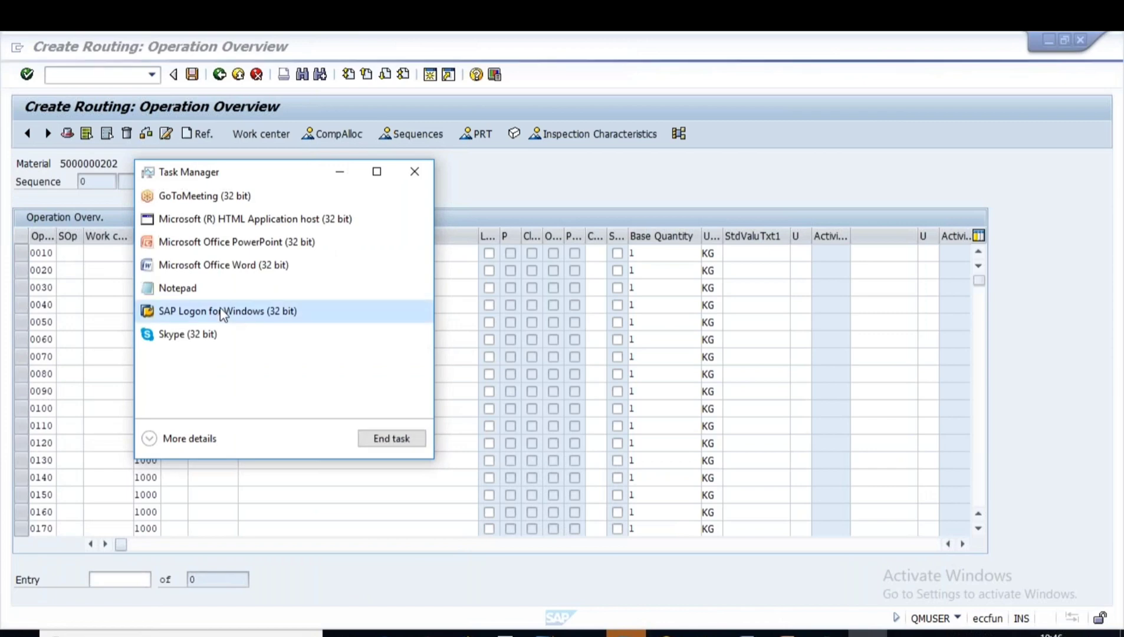
left_click(392, 439)
left_click(415, 170)
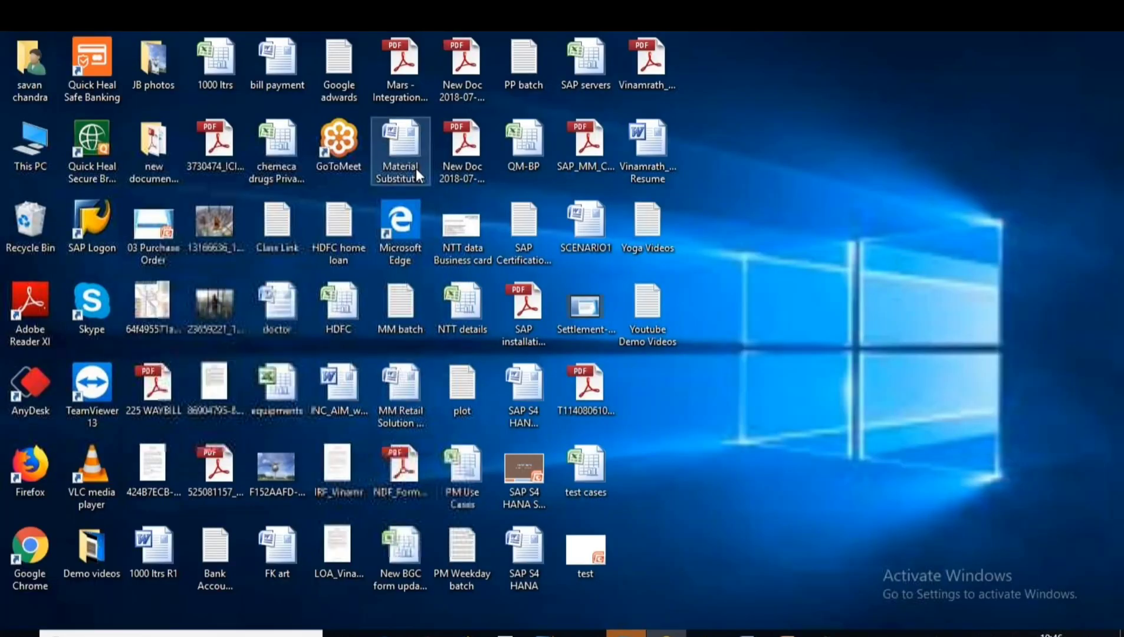
Step: Reopen the SAP logon screen and log on to client 800 as qmuser with the account password
left_click(613, 630)
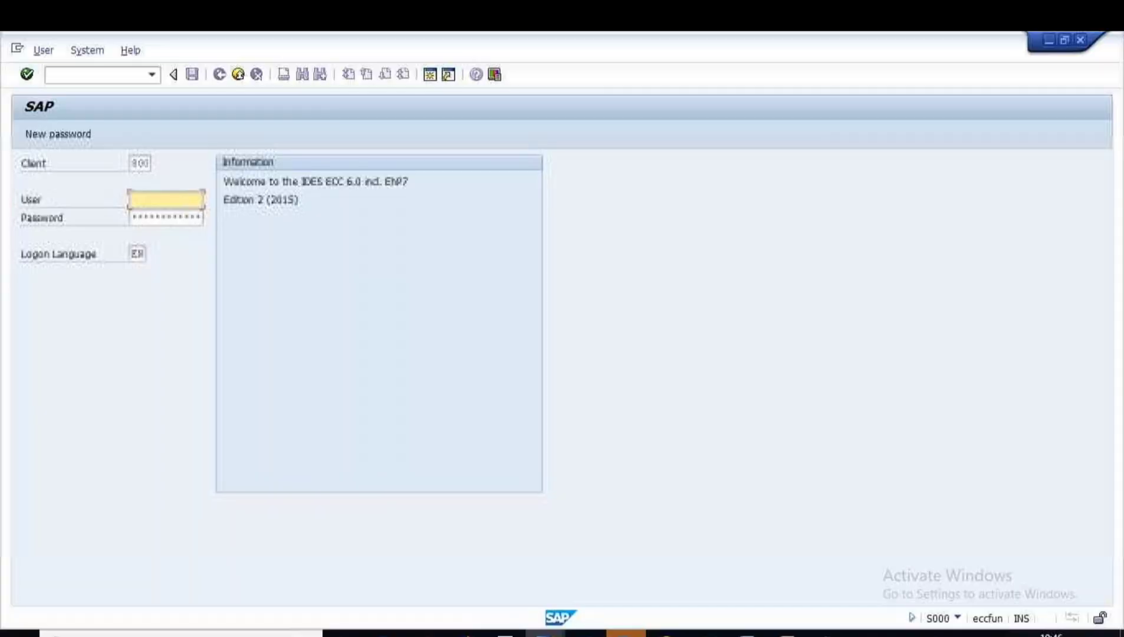
key("Down")
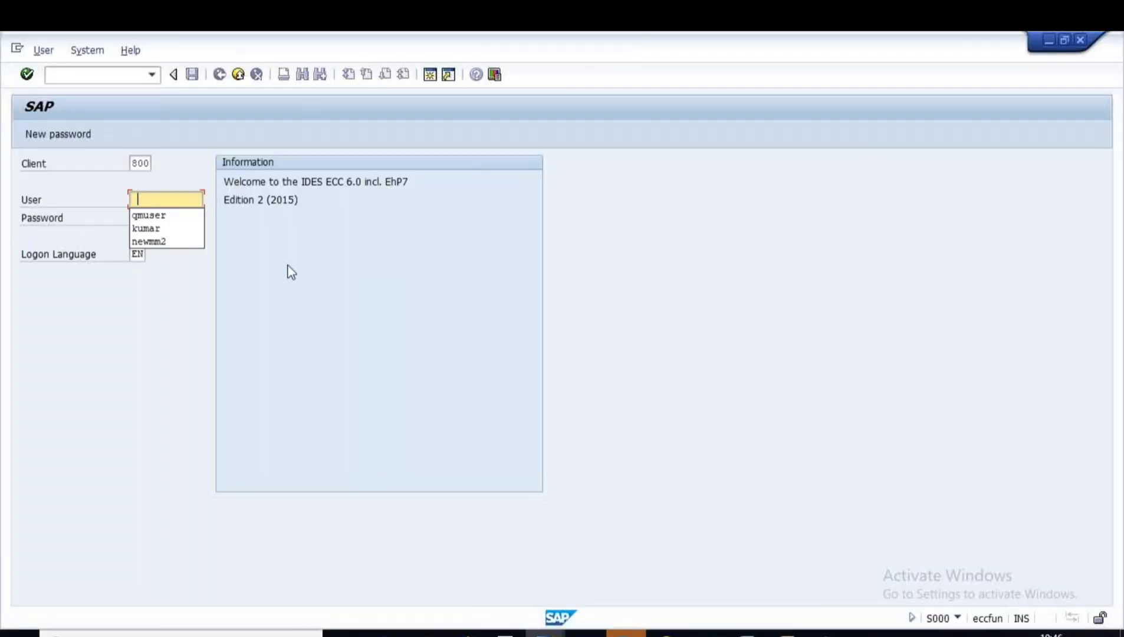
key("Down")
key("Return")
left_click(150, 219)
type("************")
left_click(150, 218)
key("Caps_Lock")
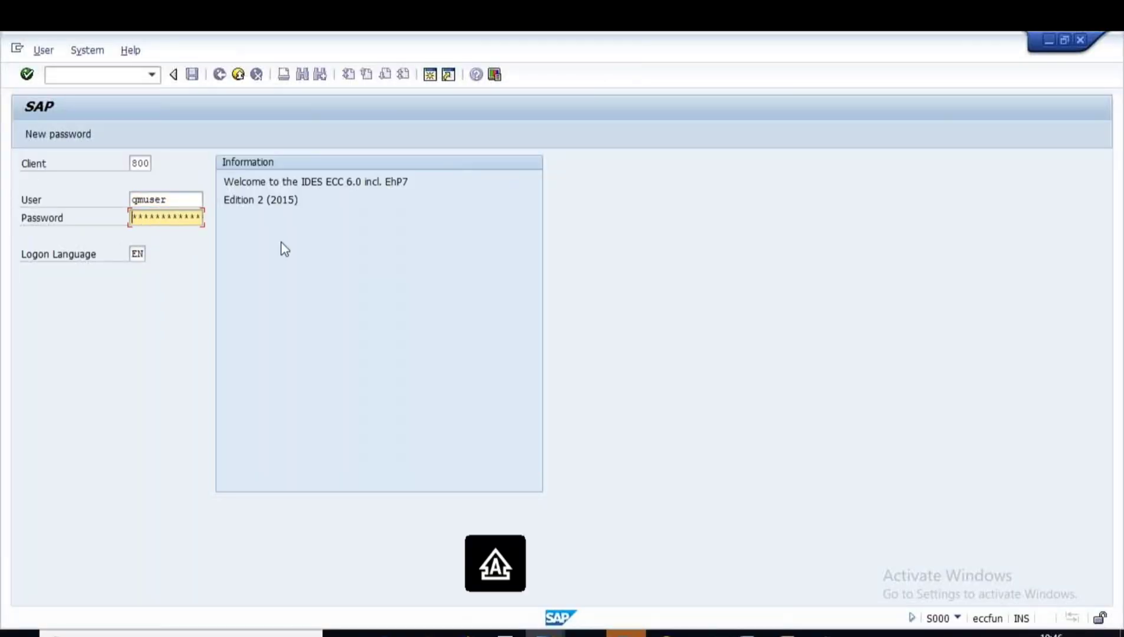
type("*")
key("Caps_Lock")
type("**")
key("Return")
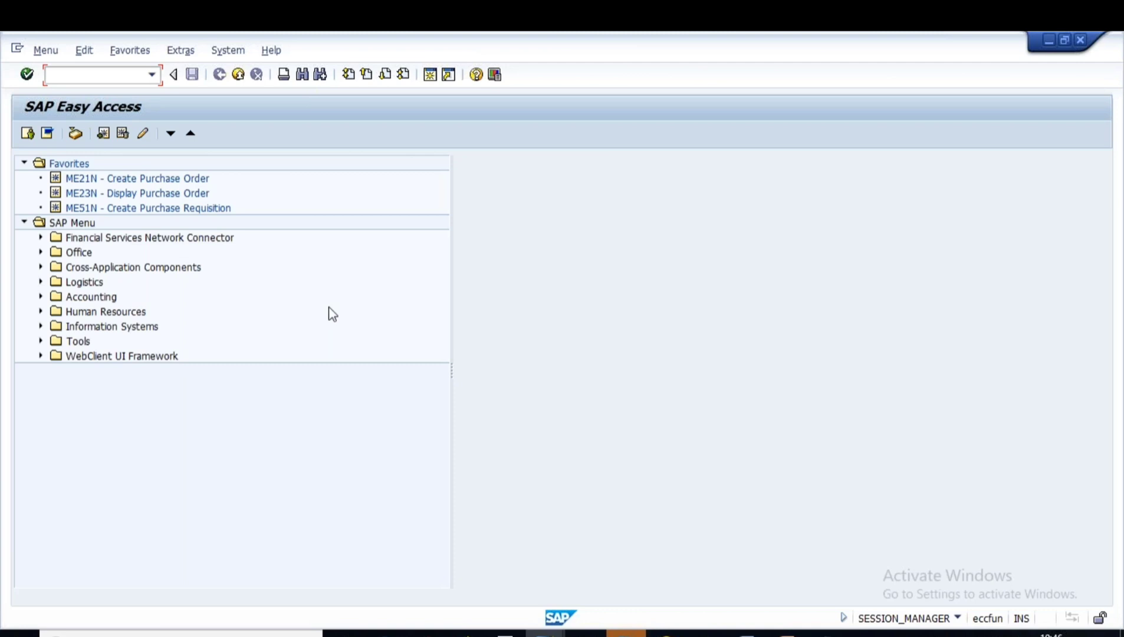
Step: Start transaction MI01 to create a physical inventory document
type("mi01")
key("Return")
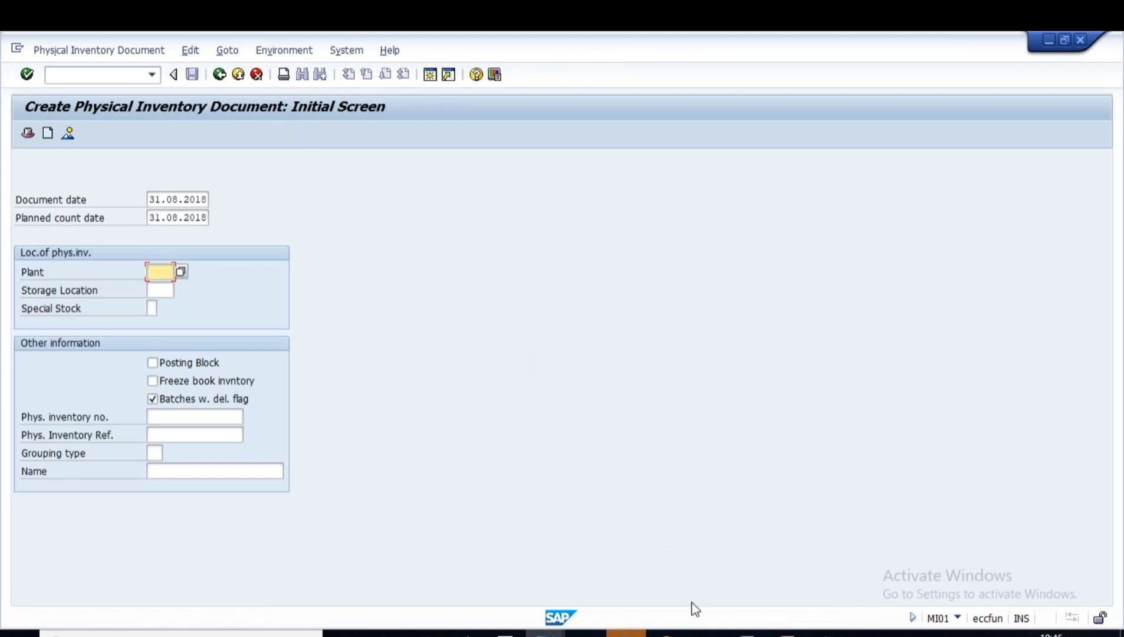
Step: Switch to the Notepad notes, remove the blank line under the heading and add empty lines at the end
left_click(828, 634)
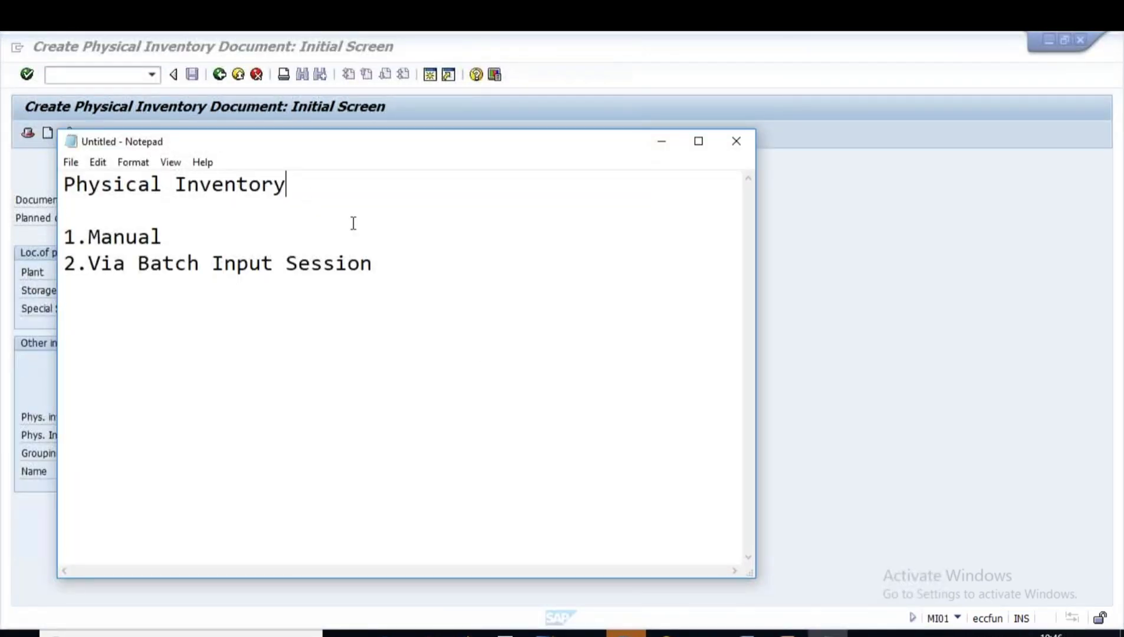
key("Delete")
key("ctrl+End")
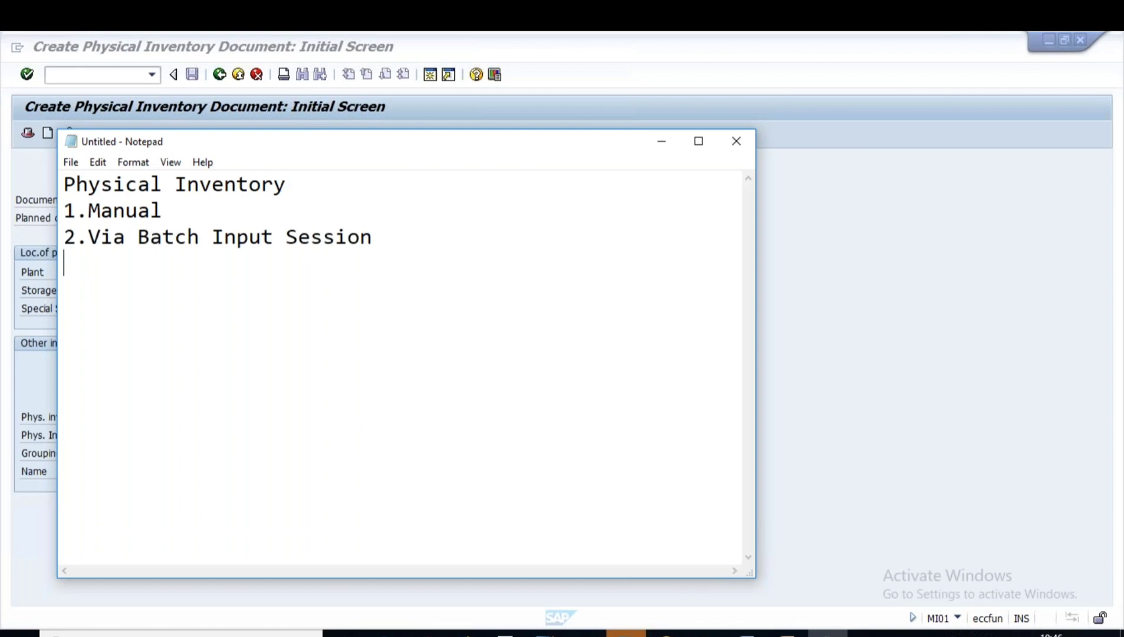
key("Return")
key("Return")
Step: Relabel the two method lines as "A) Manual" and "B) Via Batch Input Session"
left_click(72, 210)
key("BackSpace")
key("Caps_Lock")
type("A")
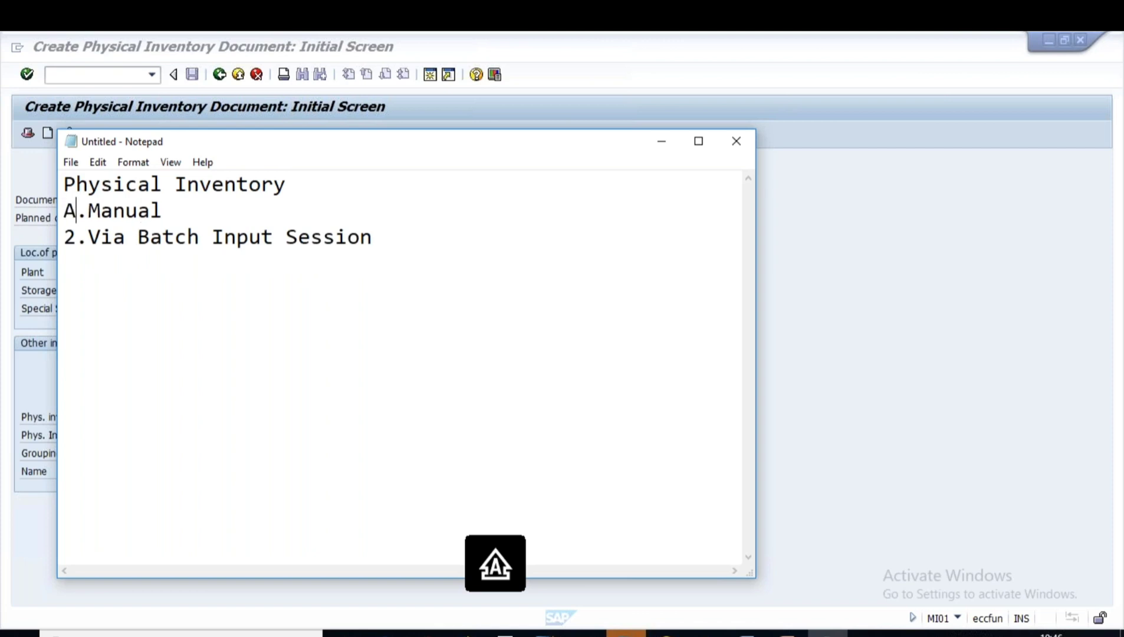
type(")")
key("Delete")
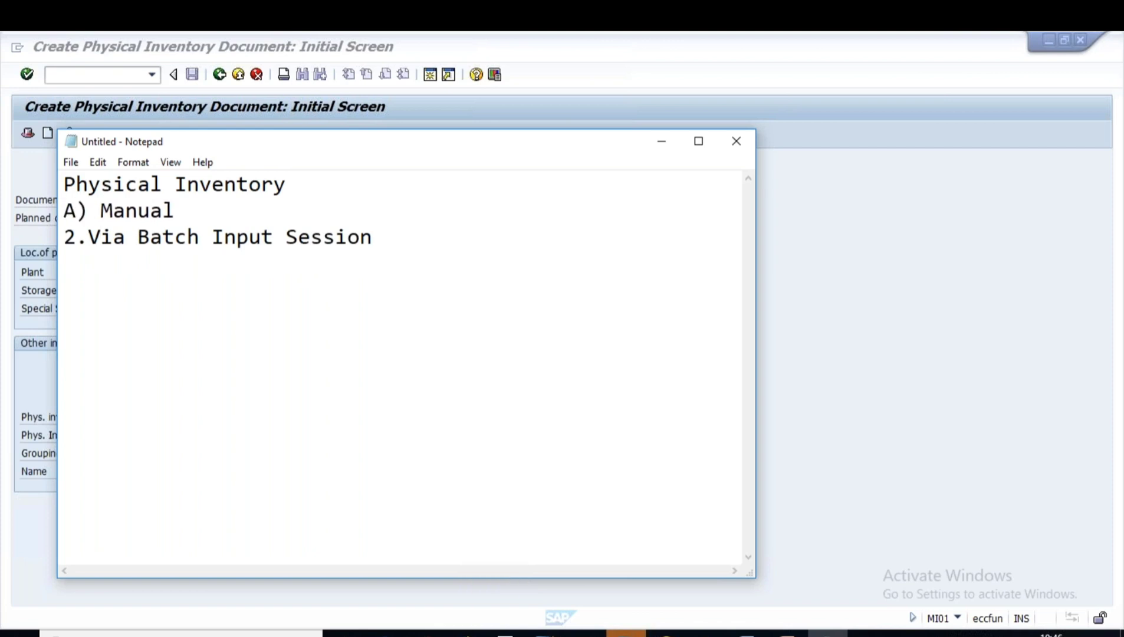
key("Delete")
type("B)")
key("Delete")
left_click(388, 235)
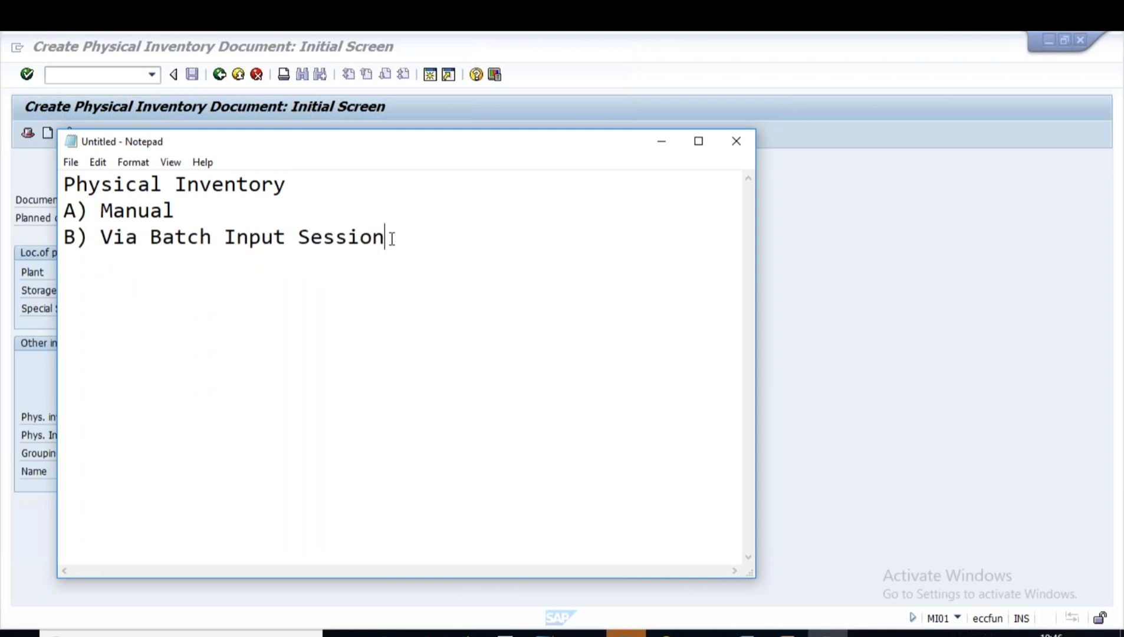
Step: Add the line "1. Create PI document" below the two methods, separated by blank lines
key("Return")
key("Return")
key("Return")
type("1.")
key("Caps_Lock")
key("Caps_Lock")
type("cREA")
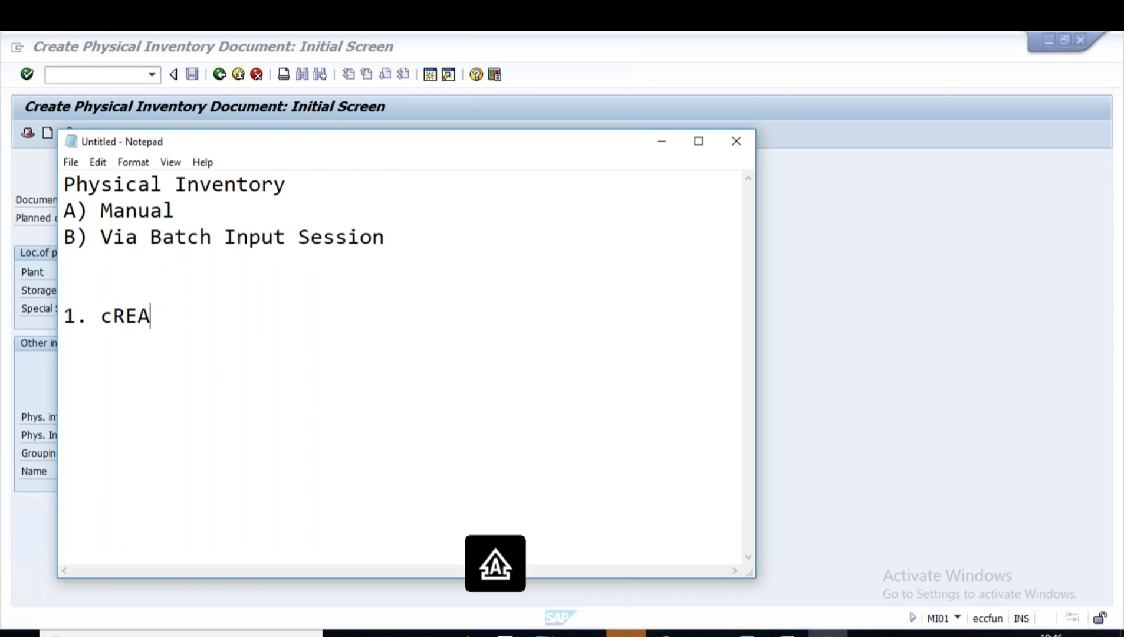
type("T")
key("BackSpace")
key("BackSpace")
key("BackSpace")
key("BackSpace")
key("BackSpace")
type("C")
key("Caps_Lock")
type("reate PI ")
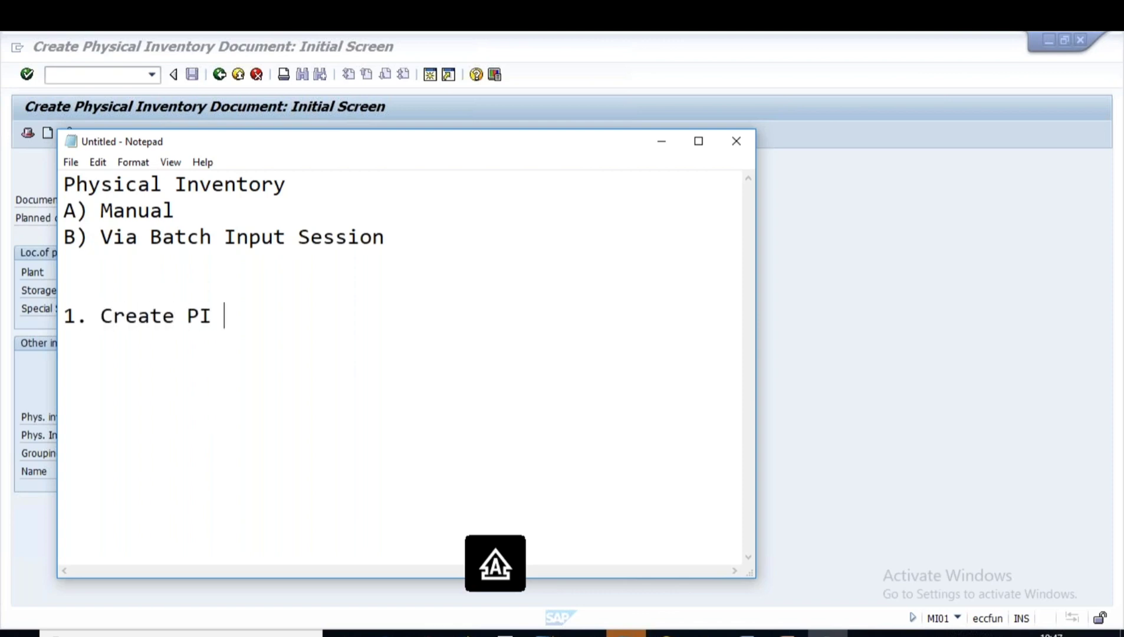
type("document")
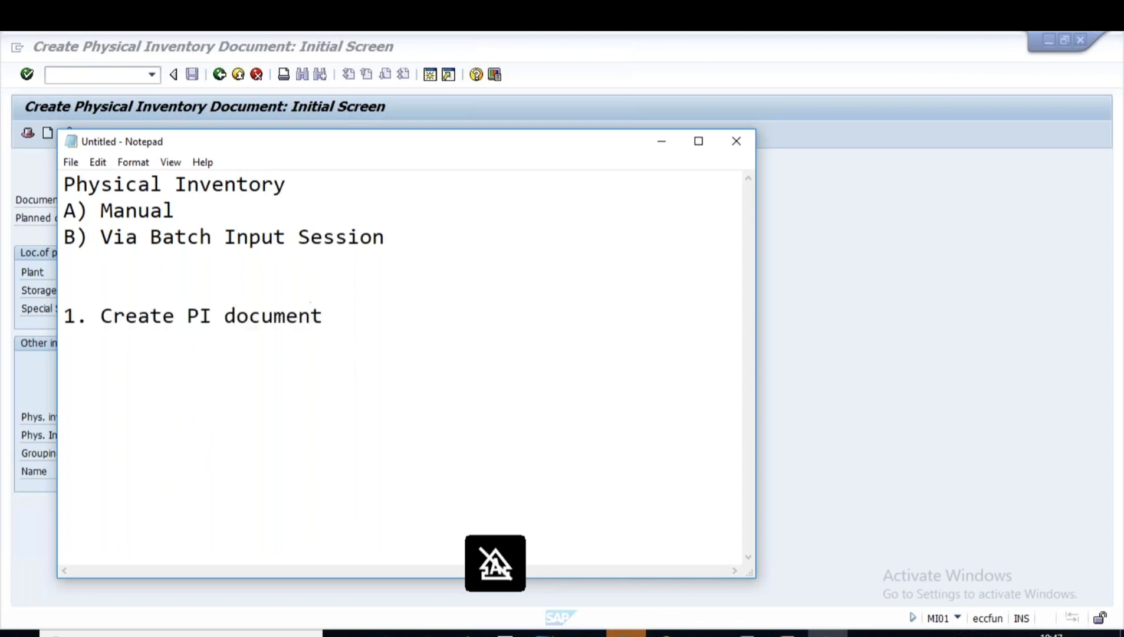
Step: Append "- MI01" to the "1. Create PI document" line and return to the SAP initial screen
left_click_drag(102, 317, 328, 319)
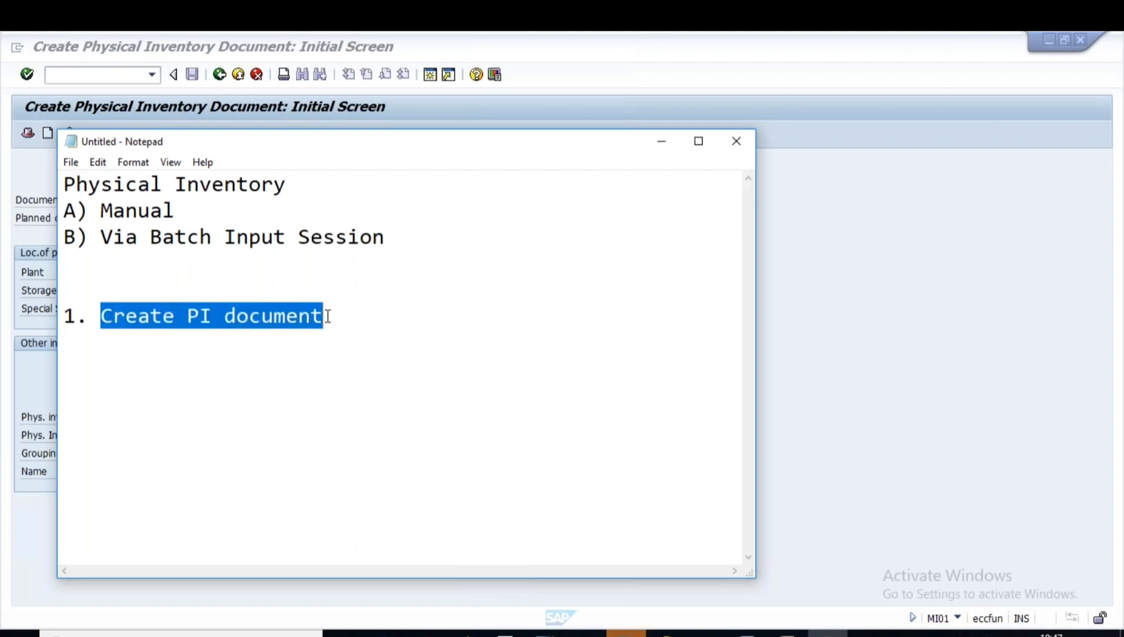
left_click(356, 323)
type("-")
key("Caps_Lock")
type("MI01")
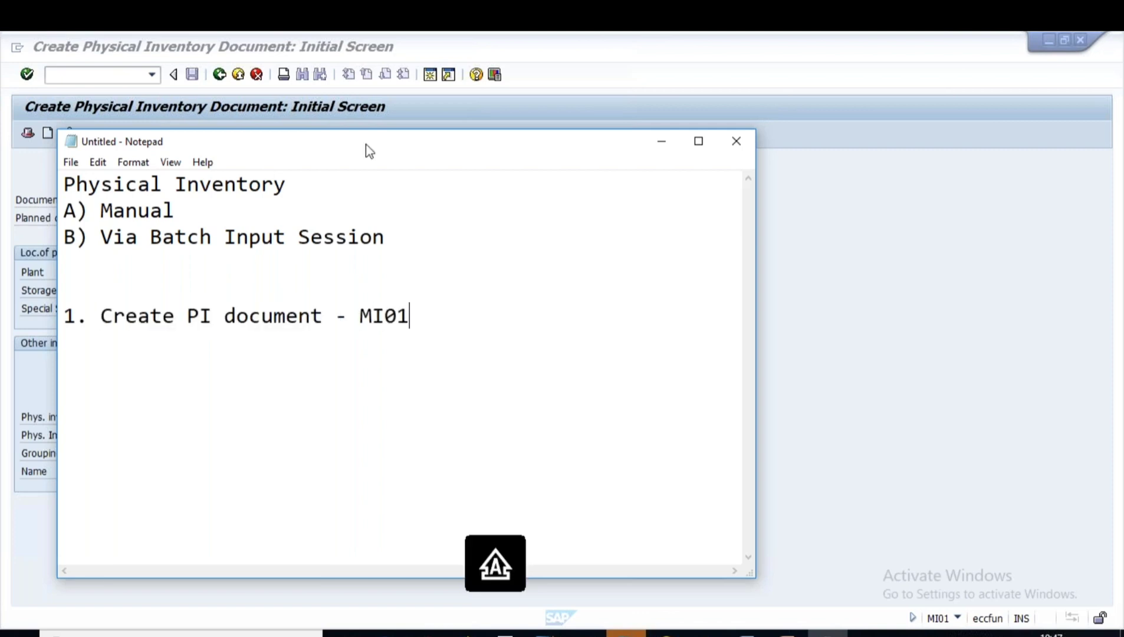
left_click(645, 145)
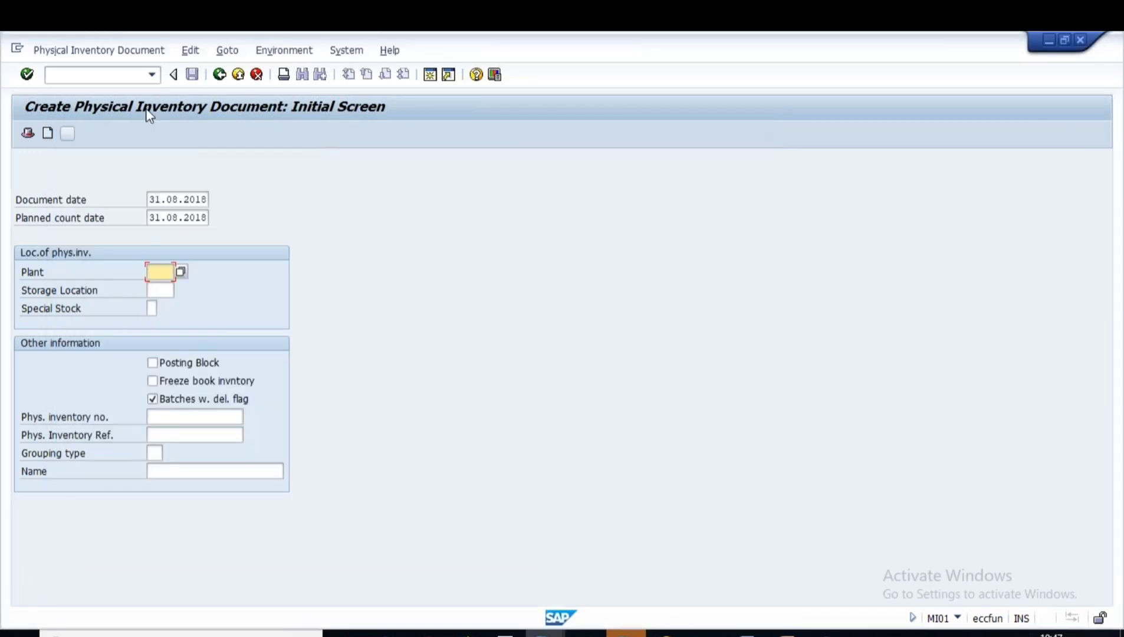
Step: Review the document date and planned count date, checking the phases of physical inventory slide in PowerPoint in between
left_click_drag(150, 202, 213, 204)
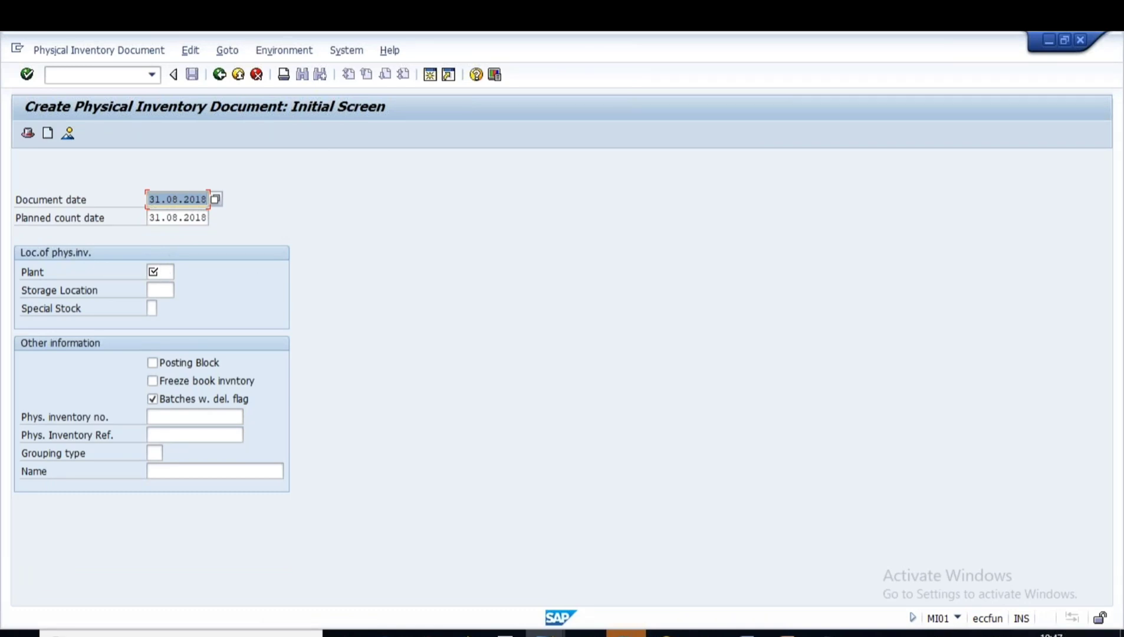
left_click_drag(154, 219, 209, 219)
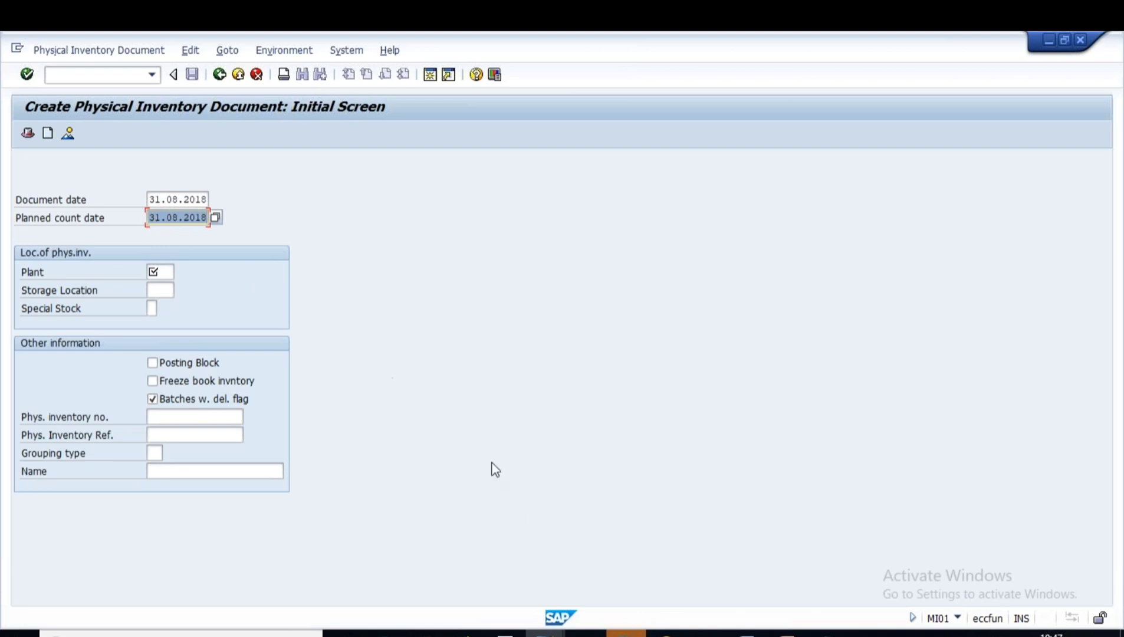
left_click(787, 635)
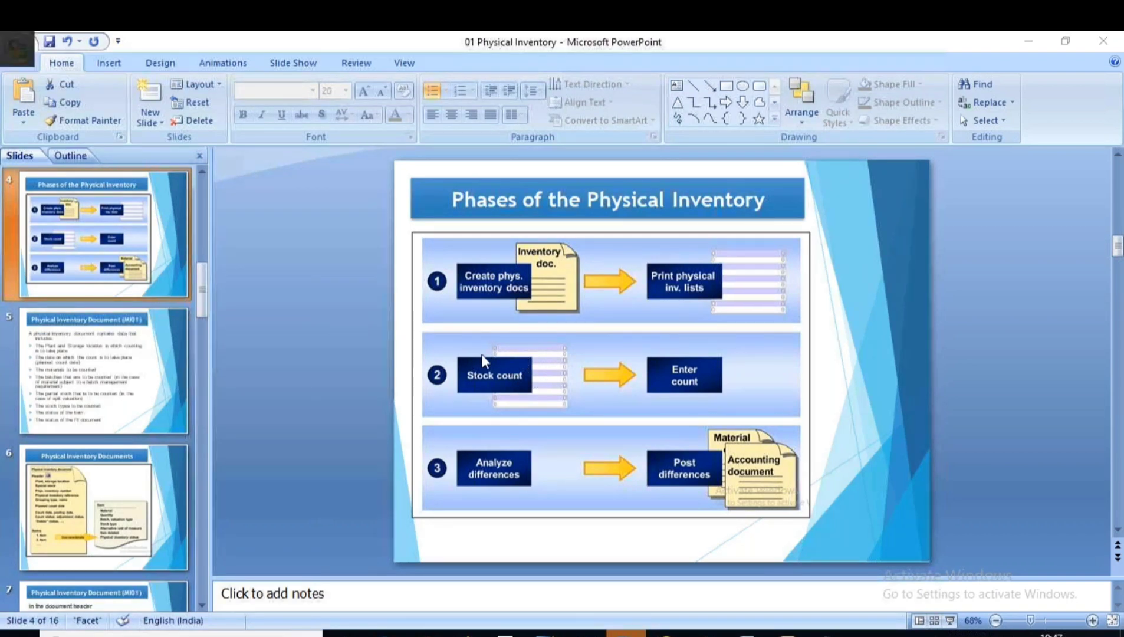
key("alt+Tab")
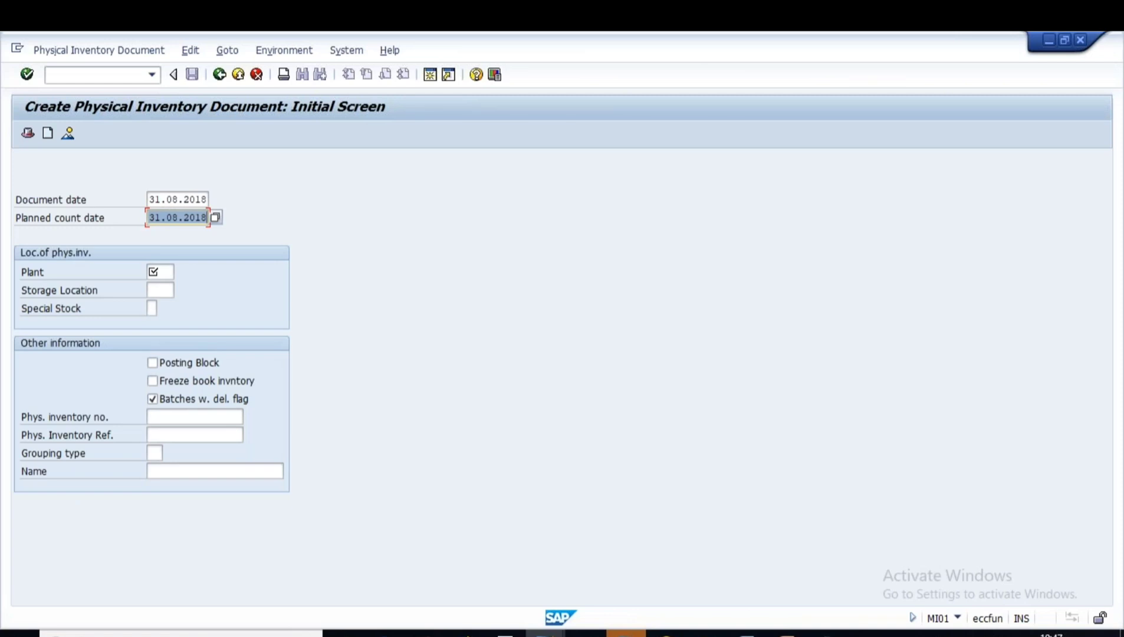
left_click(149, 218)
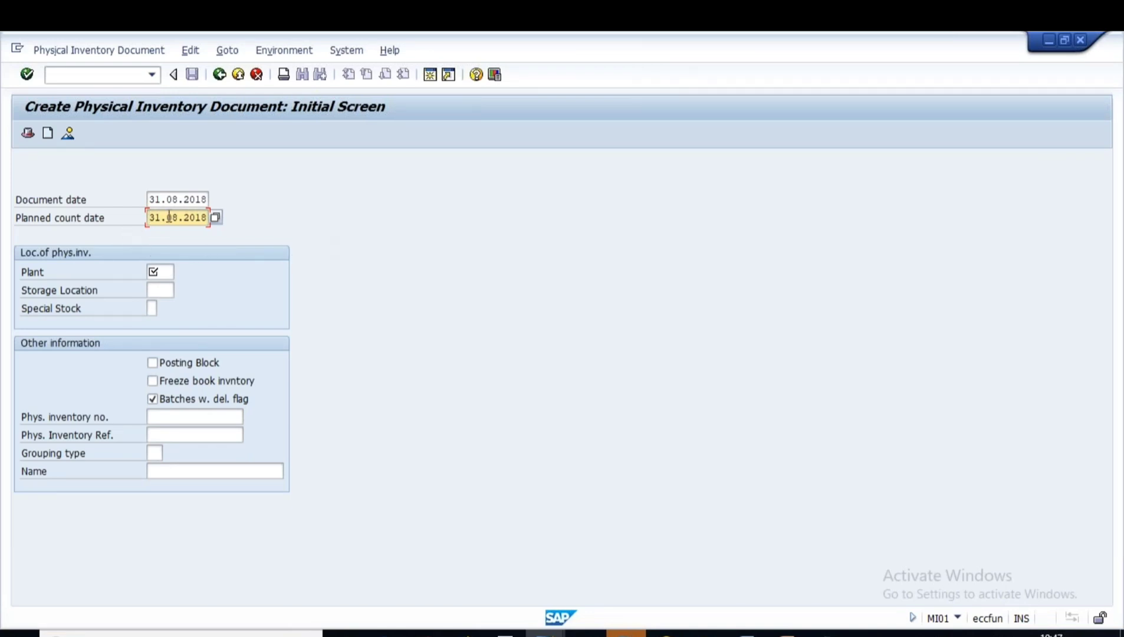
left_click_drag(149, 219, 282, 218)
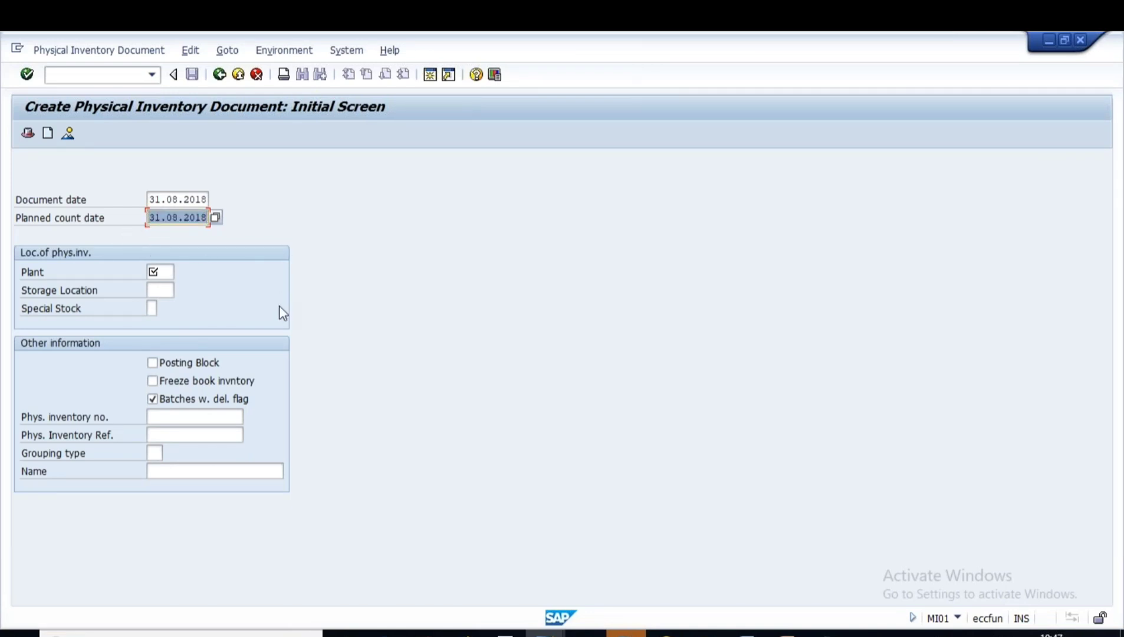
Step: Set the plant to 1000 and the storage location to L000
left_click(154, 271)
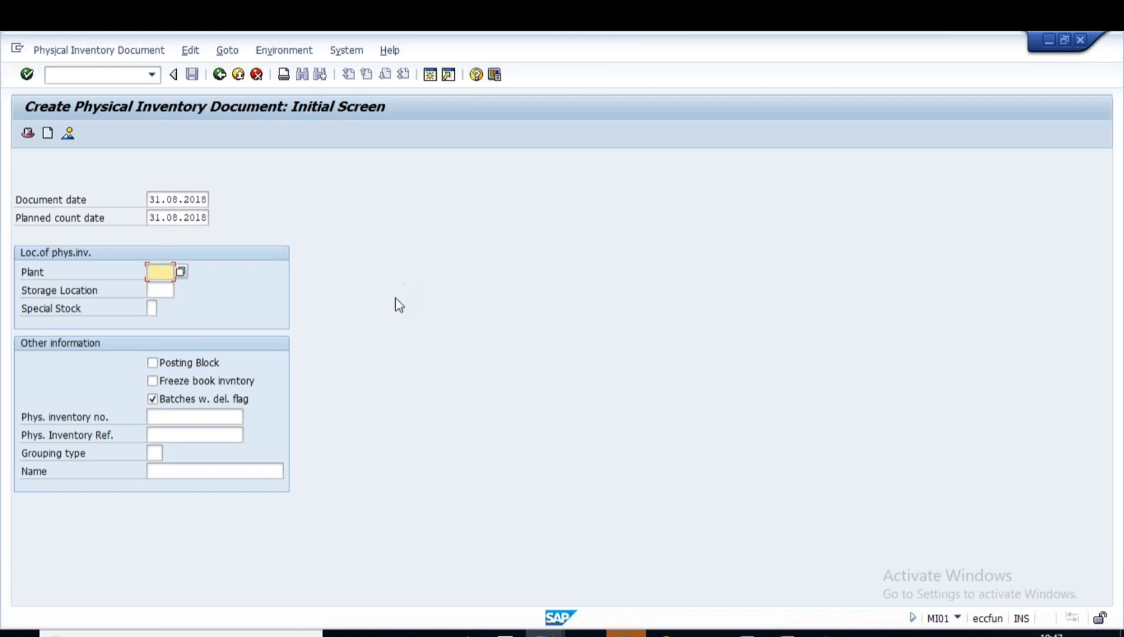
type("1000")
left_click(170, 294)
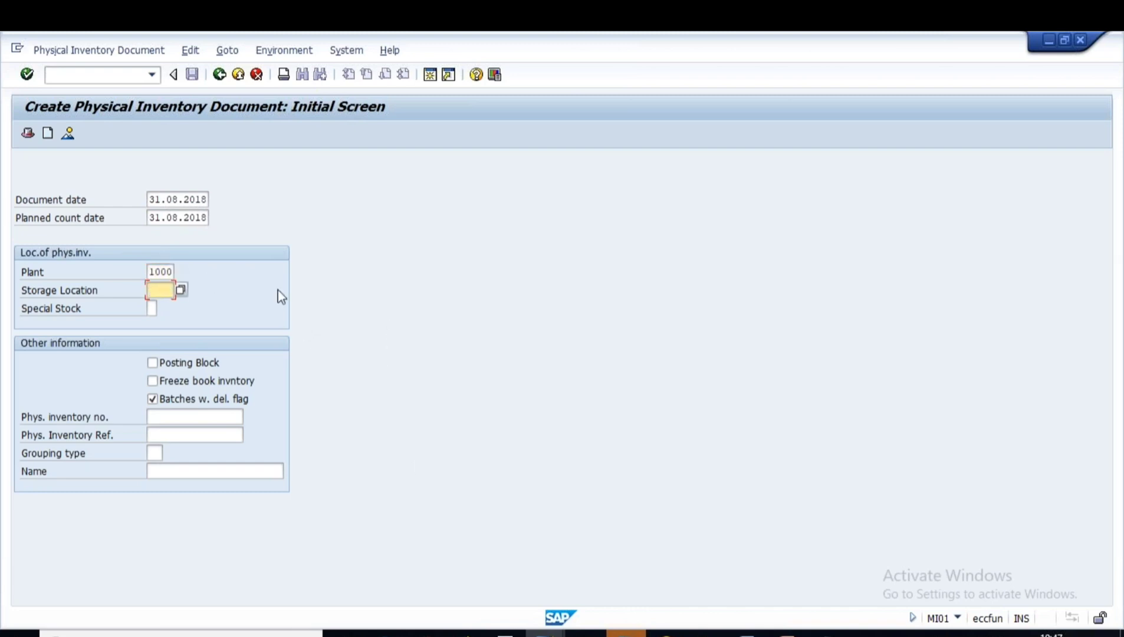
type("1000")
double_click(154, 271)
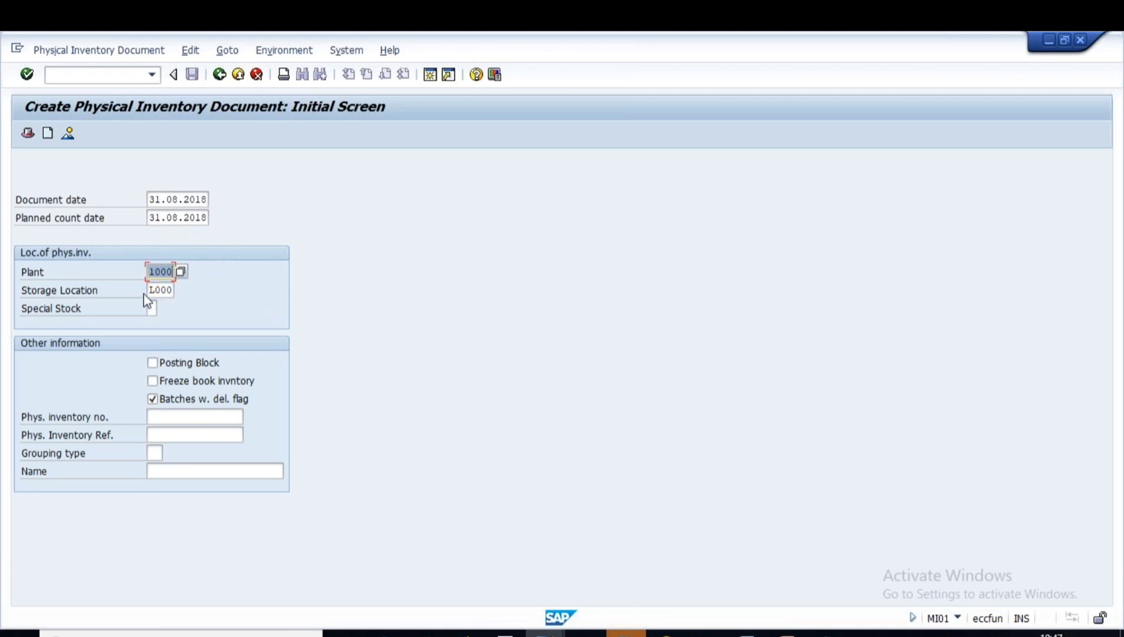
double_click(158, 289)
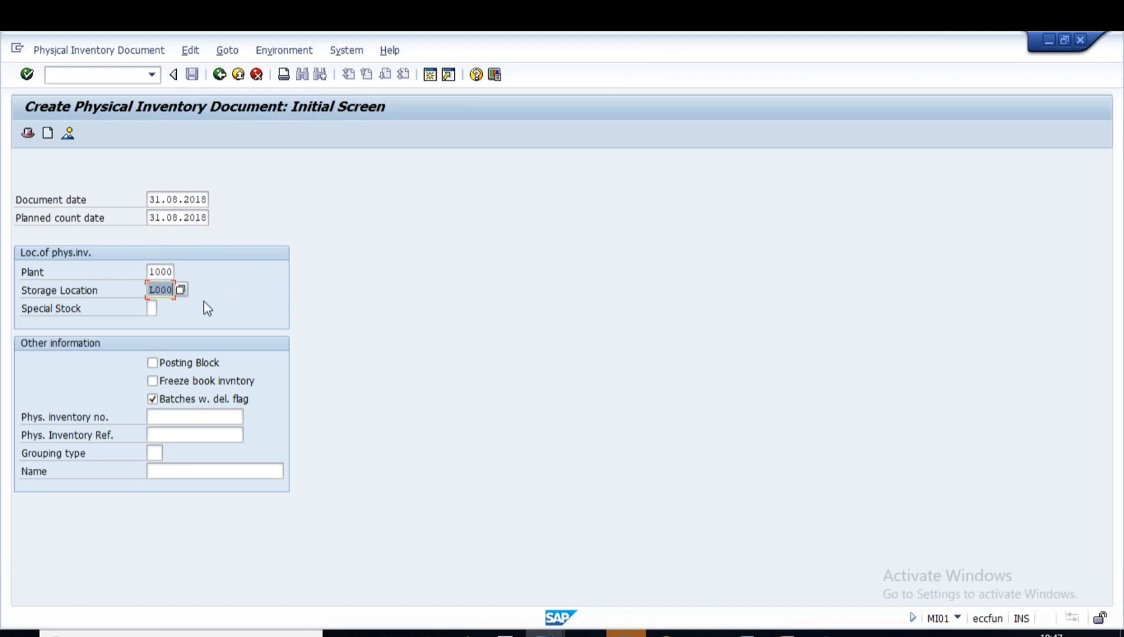
Step: Examine the possible special stock indicators, including Stock in Transit and Parts prov. vendor, and close the list without choosing one
left_click(151, 308)
left_click(164, 307)
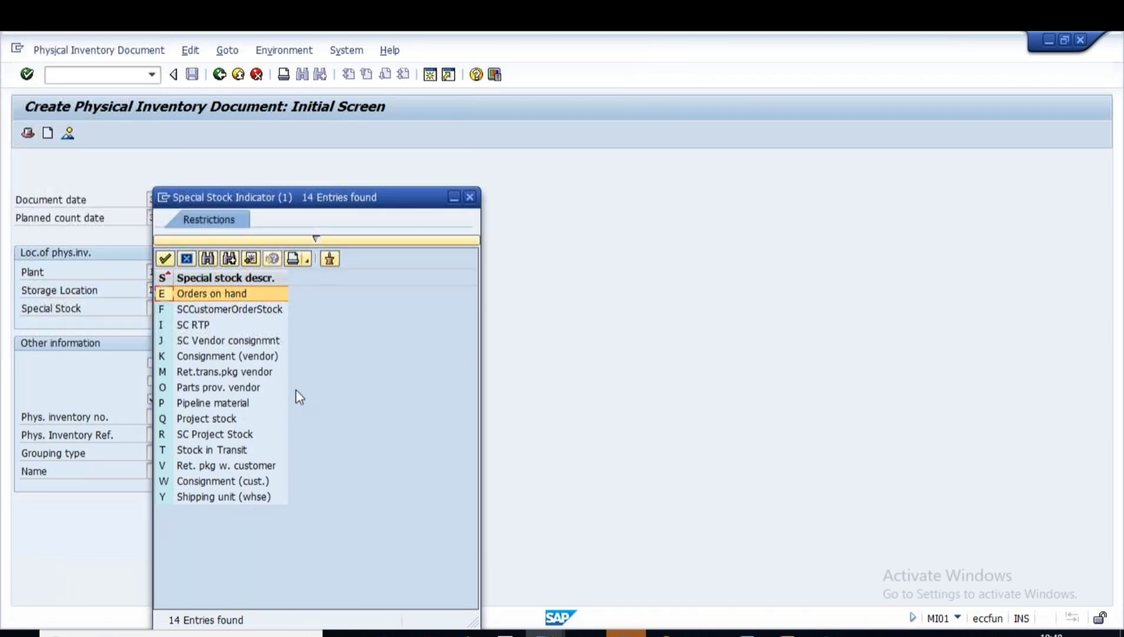
left_click(222, 451)
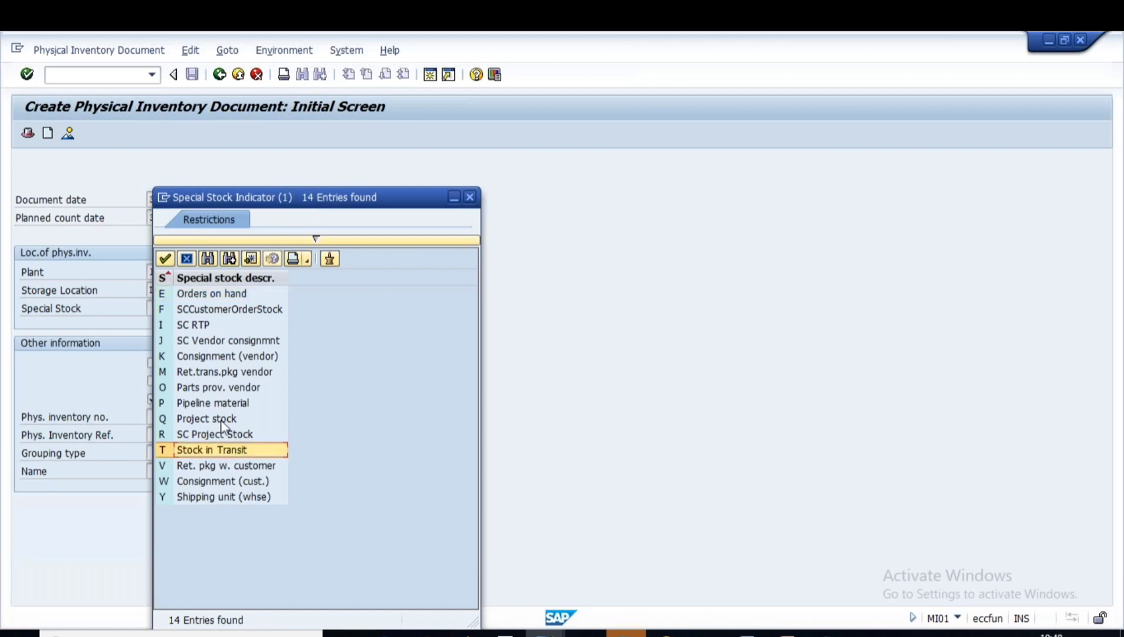
left_click(222, 392)
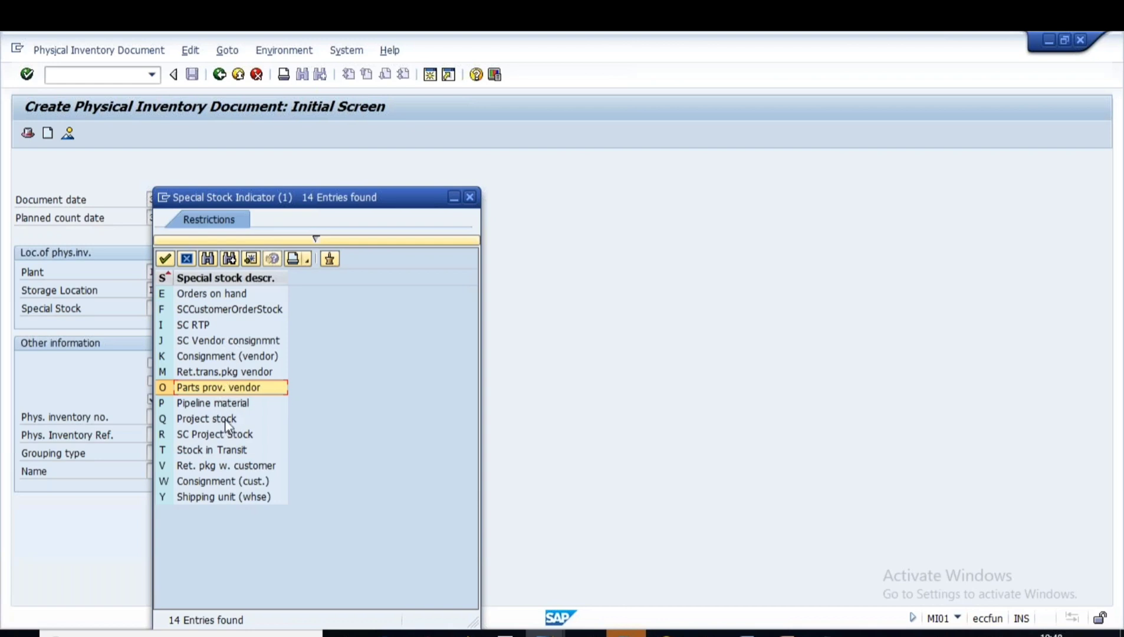
left_click(470, 197)
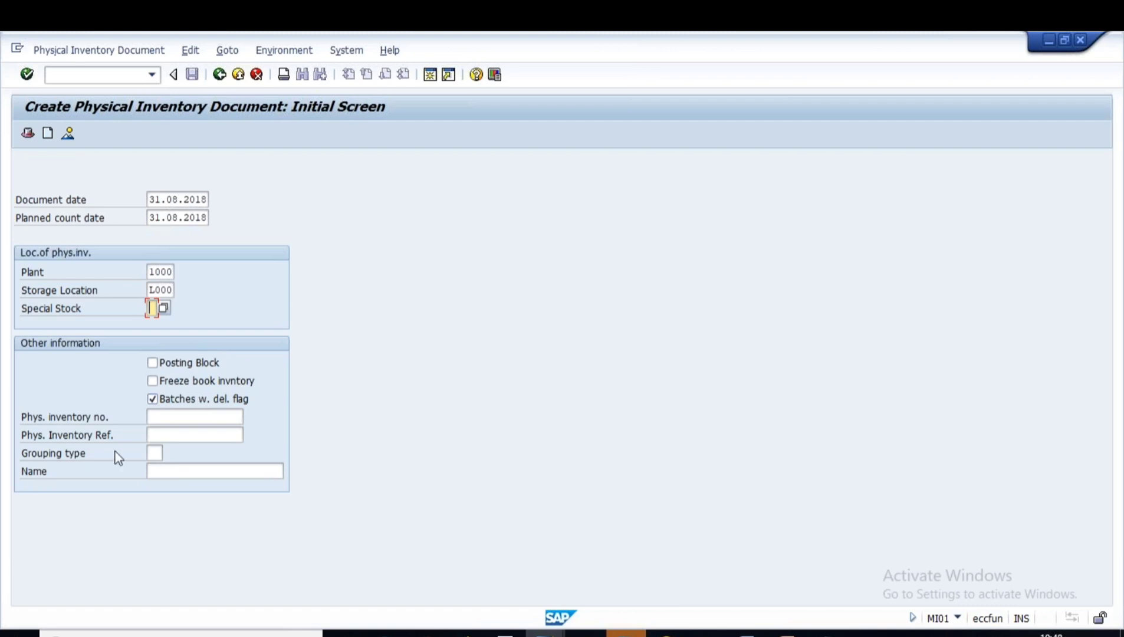
Step: Examine the physical inventory number and reference fields and switch to the PowerPoint presentation
left_click(168, 417)
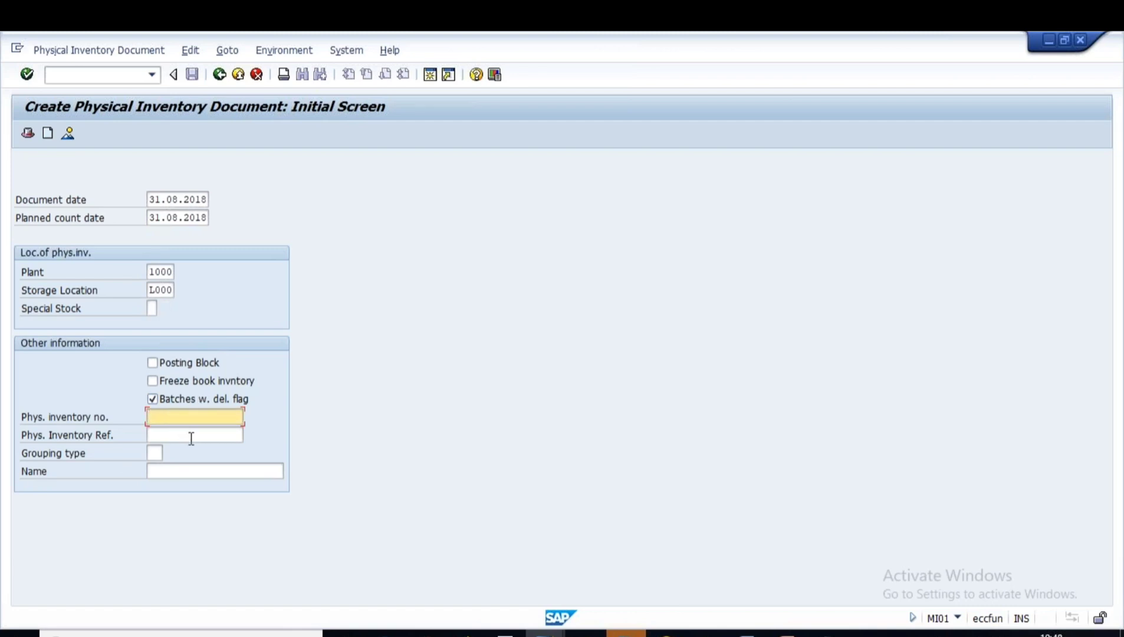
left_click(162, 435)
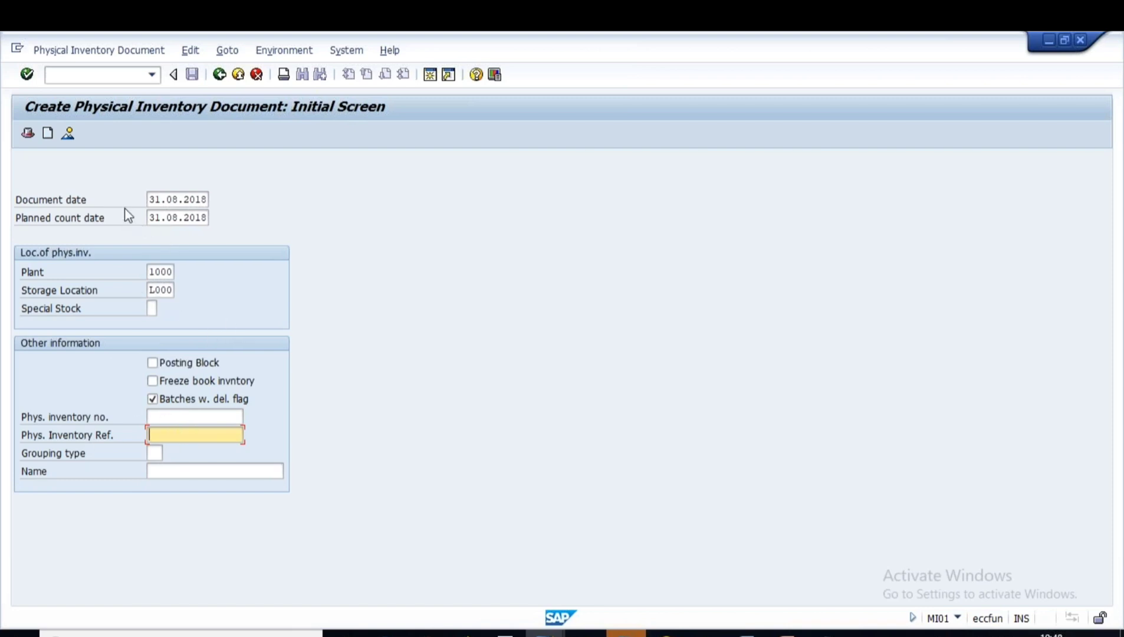
left_click(787, 633)
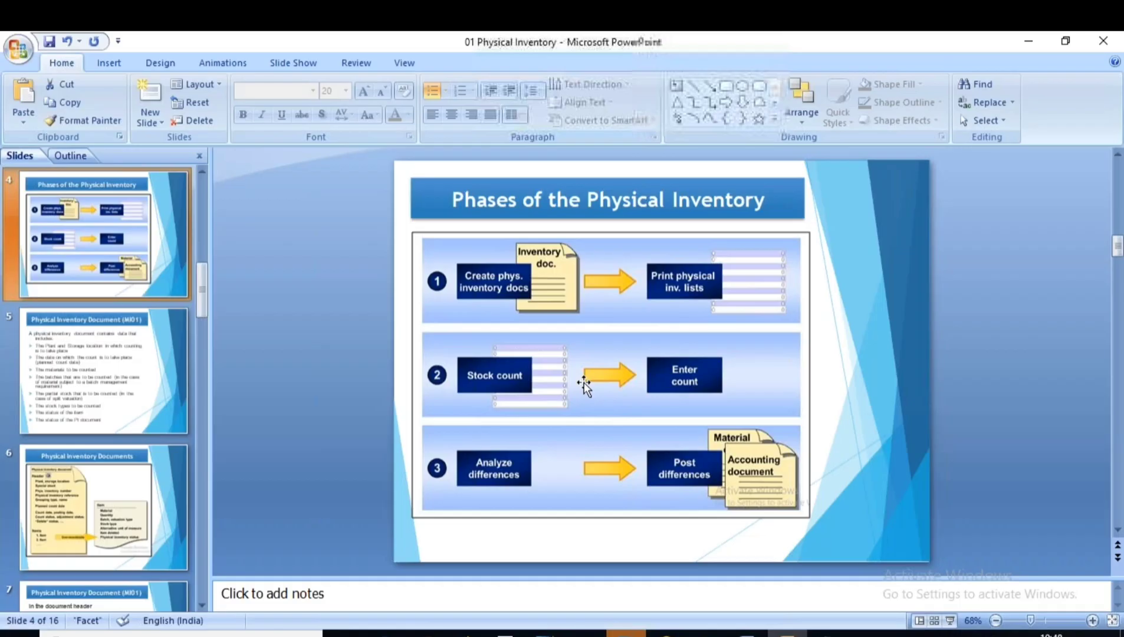
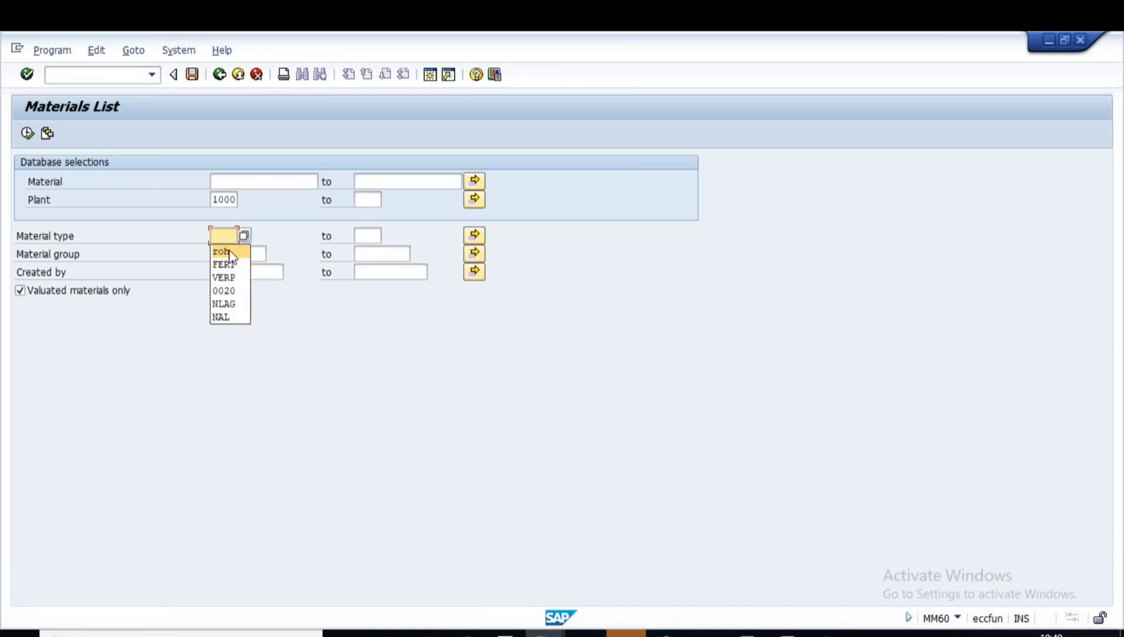
Step: List the ROH materials of plant 1000 in MM60, restricted to those created by QMUSER
left_click(28, 133)
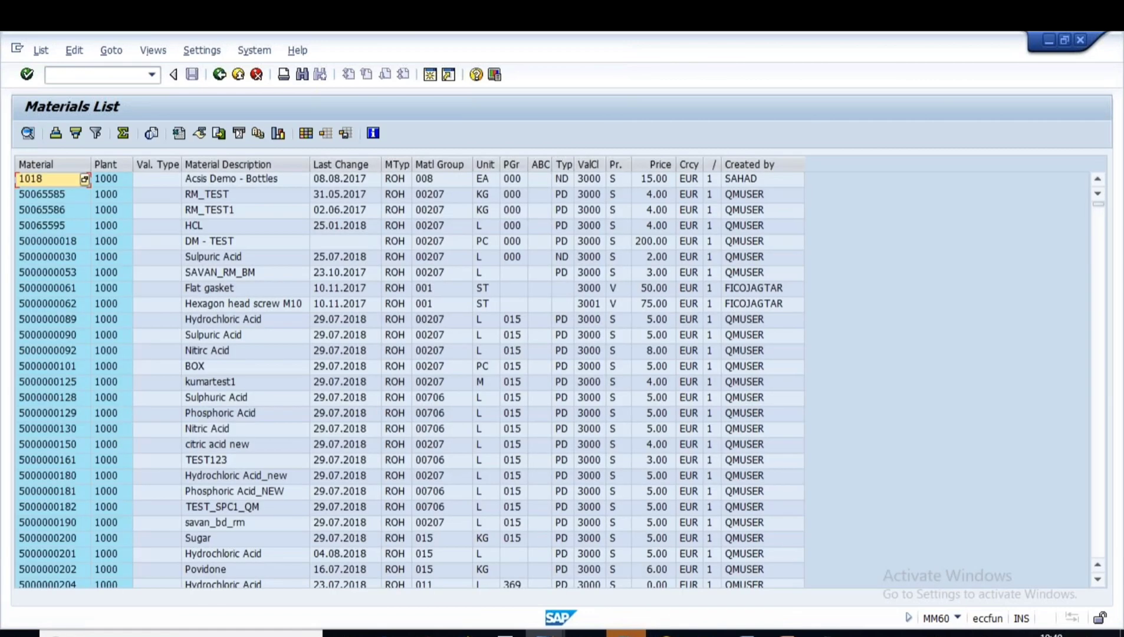
scroll(264, 181, "down", 10)
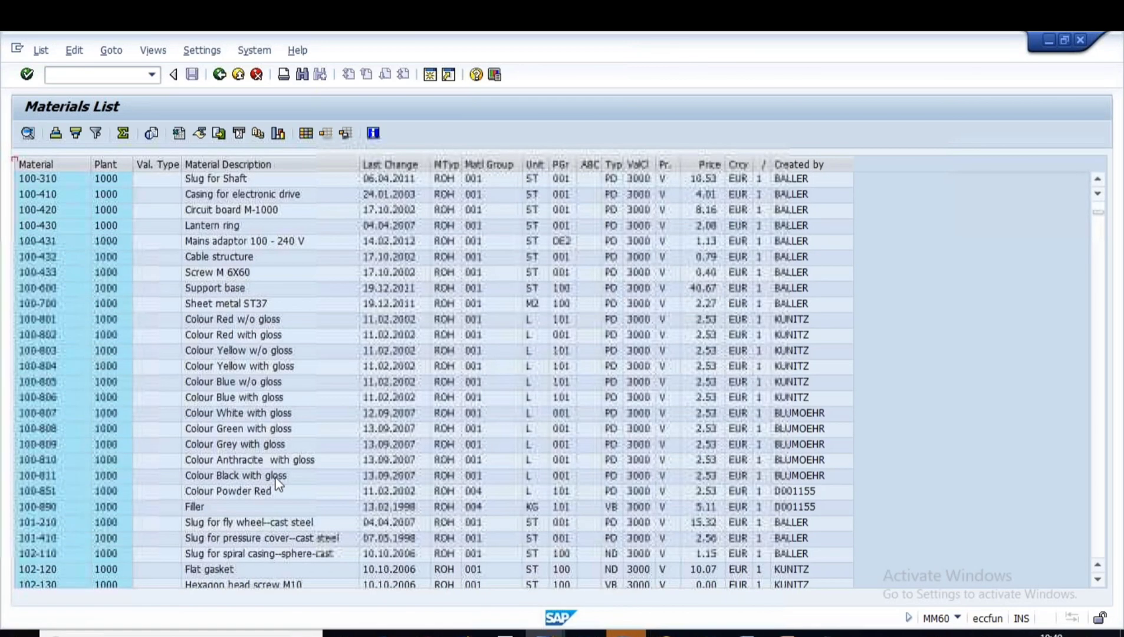
key("F3")
left_click(236, 273)
key("space")
left_click(242, 290)
left_click(27, 133)
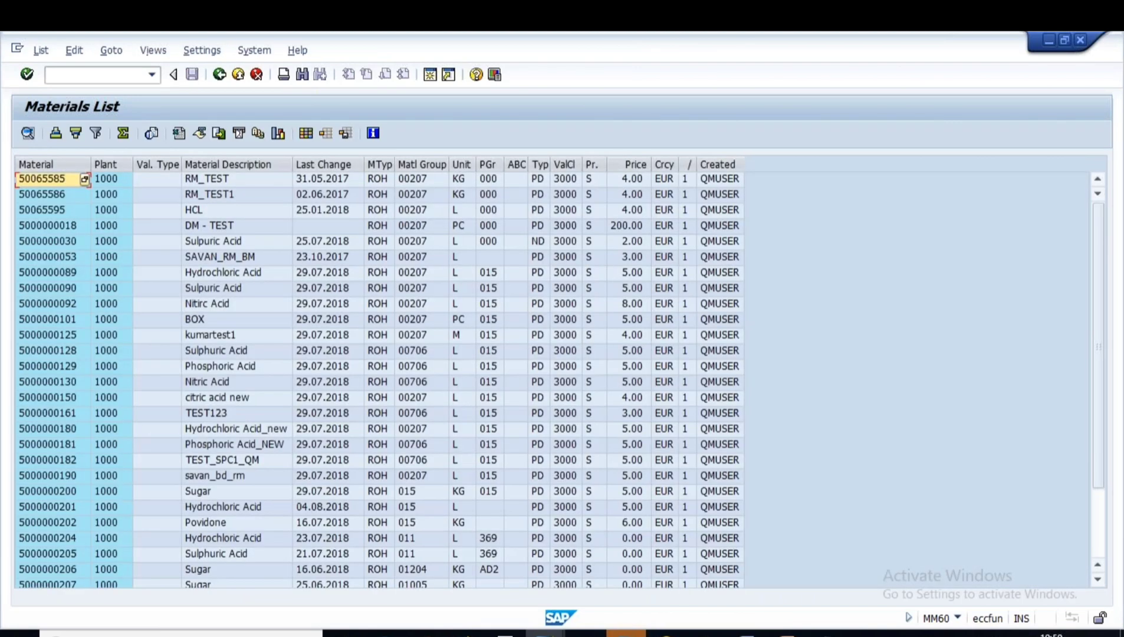
scroll(186, 517, "down", 2)
left_click(214, 541)
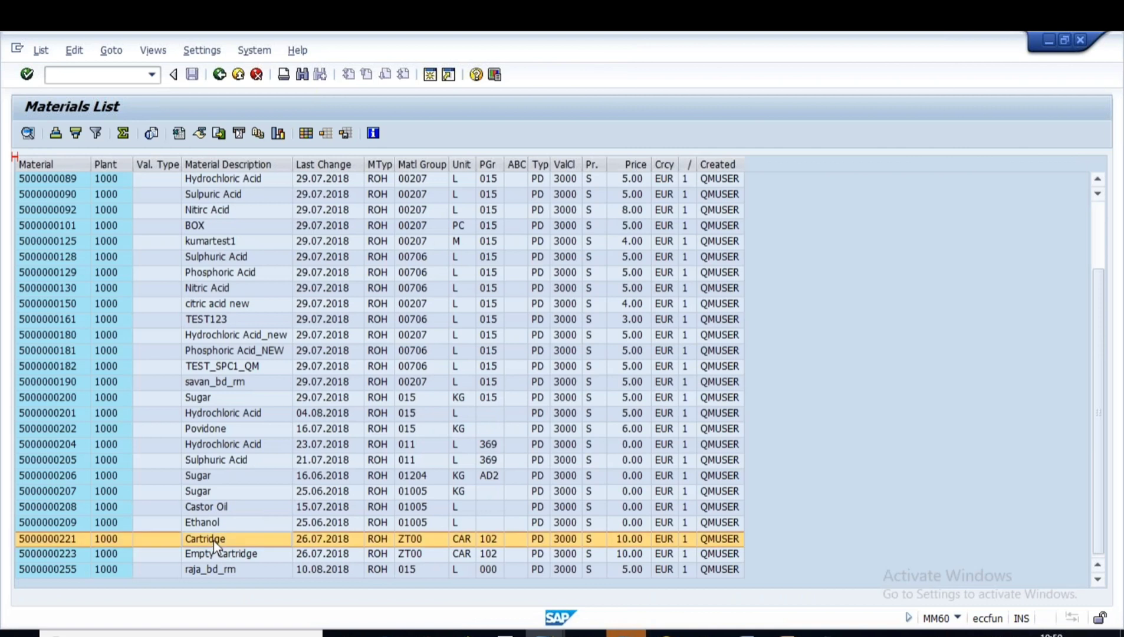
left_click(223, 556)
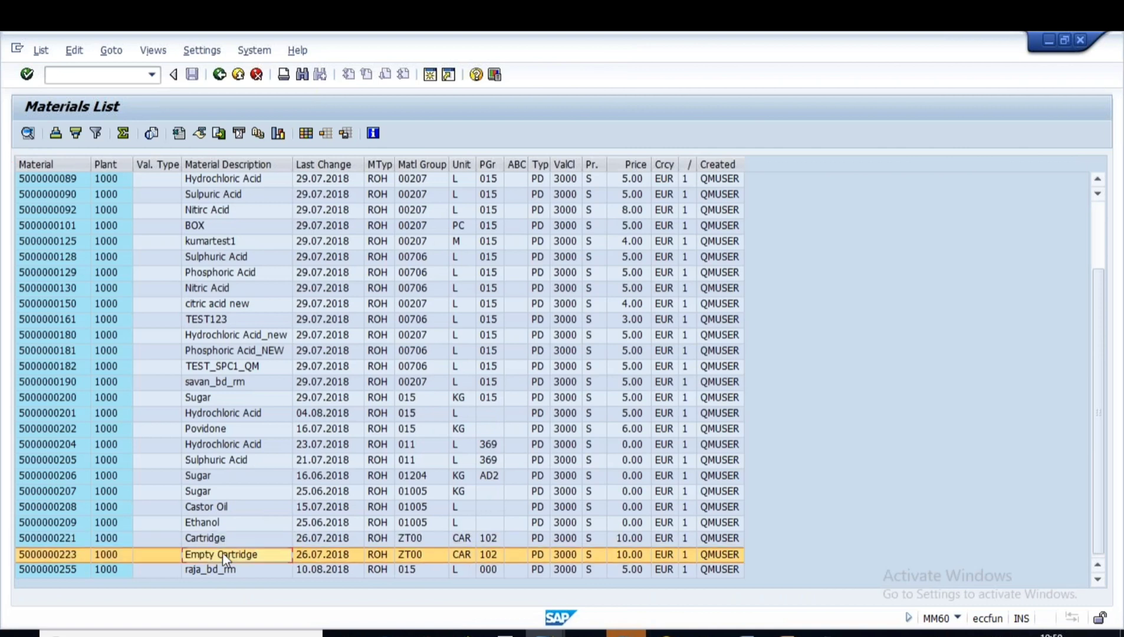
left_click(60, 539)
left_click(59, 544)
key("alt+Tab")
key("ctrl+v")
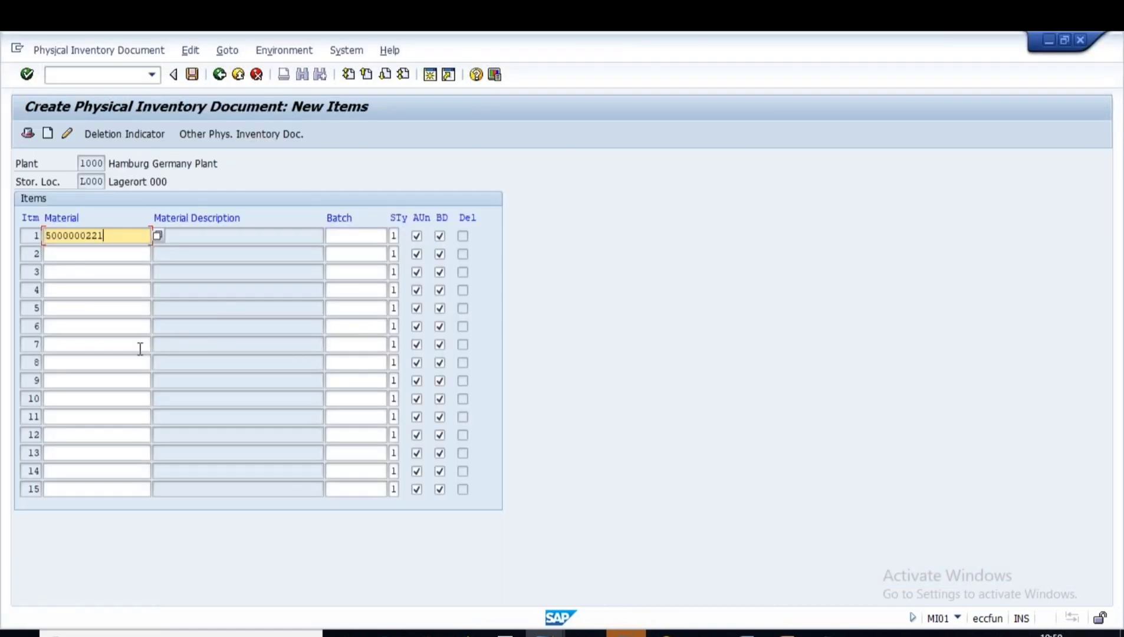
key("alt+Tab")
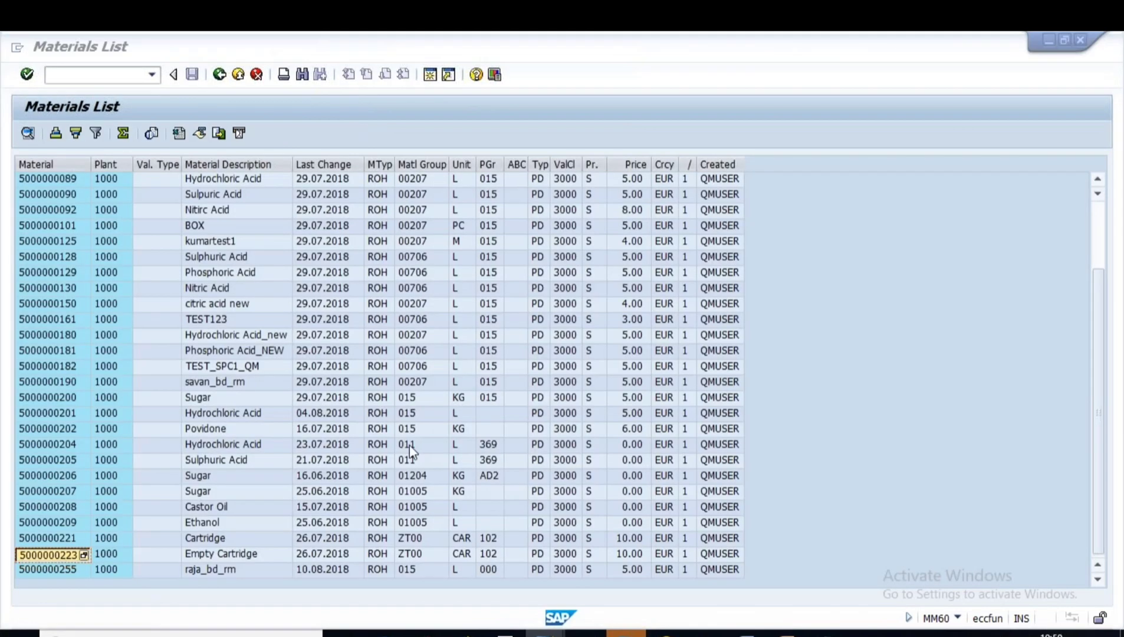
key("alt+Tab")
left_click(65, 255)
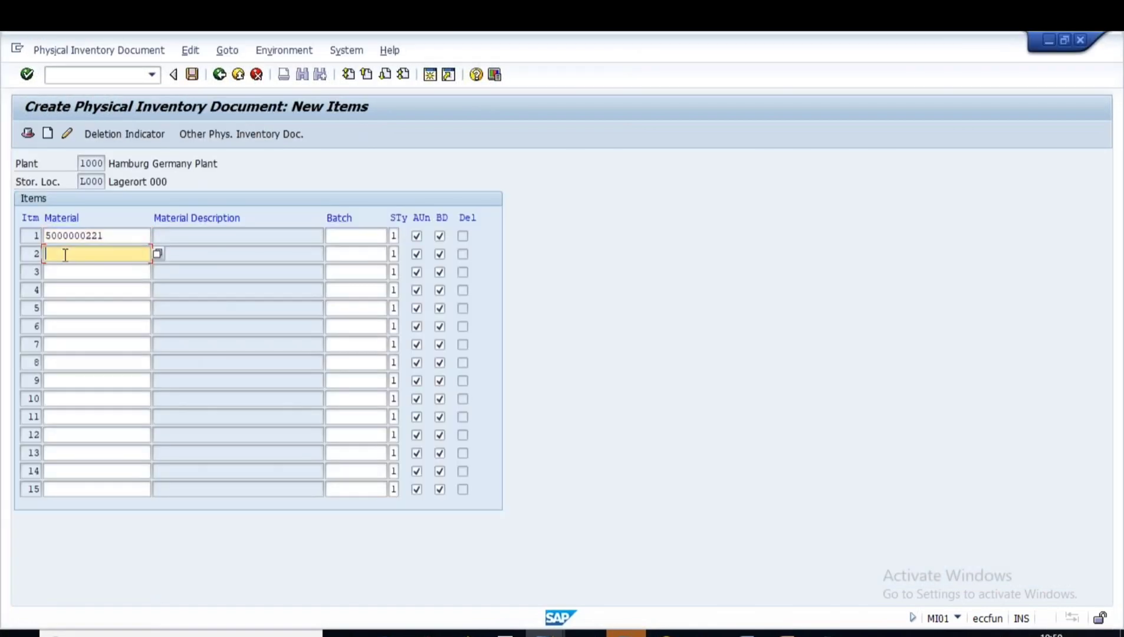
key("ctrl+v")
key("Return")
key("Return")
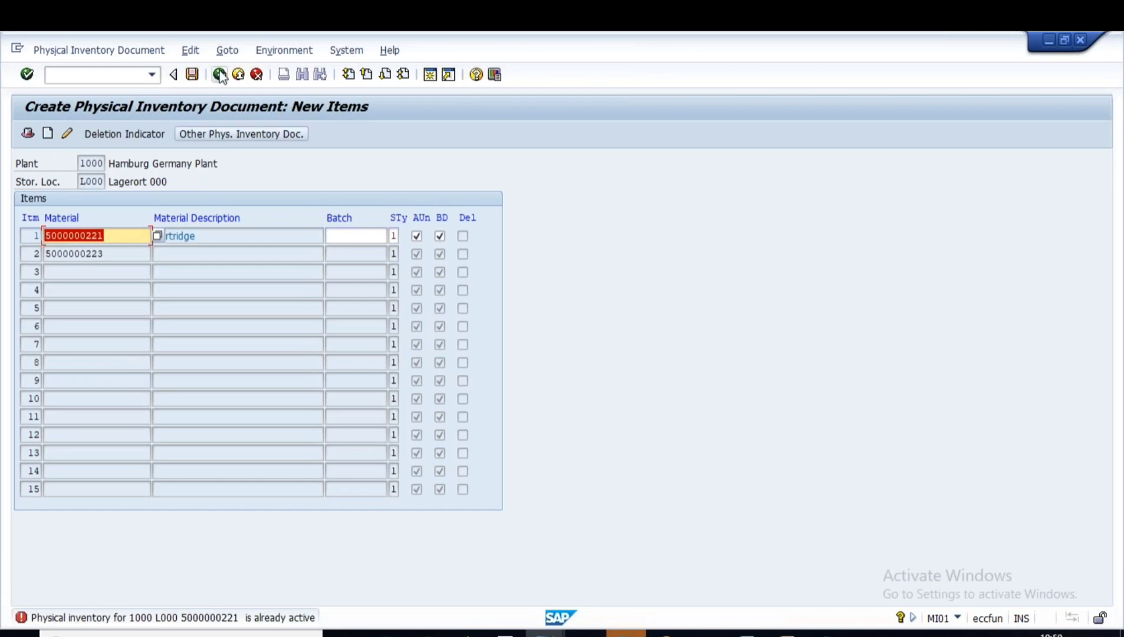
Step: Discard the entered items and leave MI01 without saving the physical inventory document
left_click(242, 134)
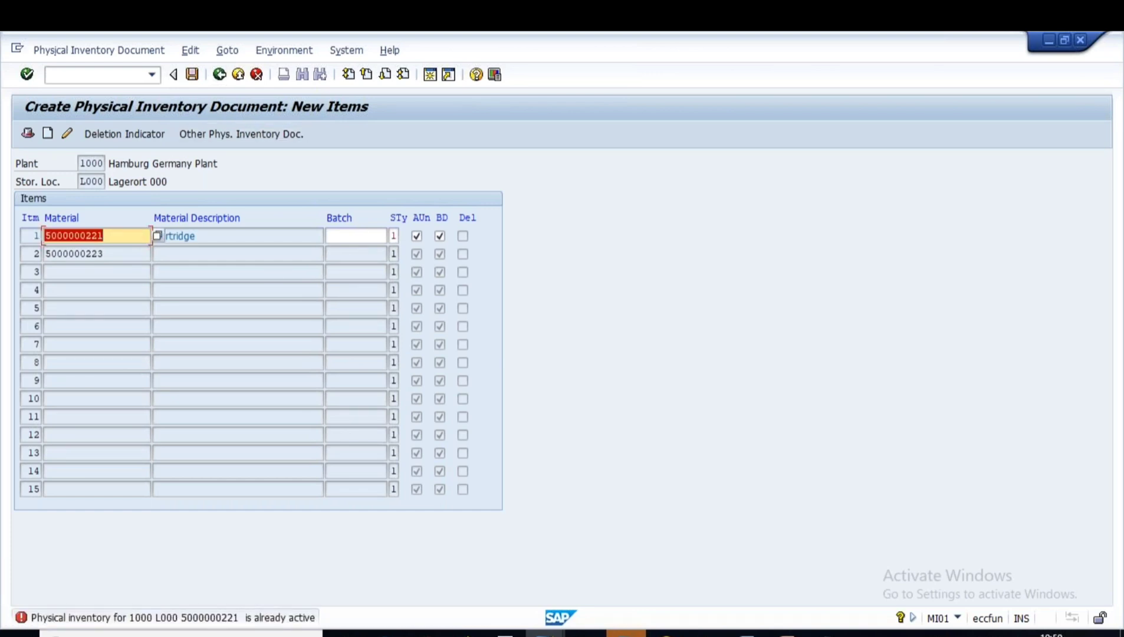
left_click(257, 74)
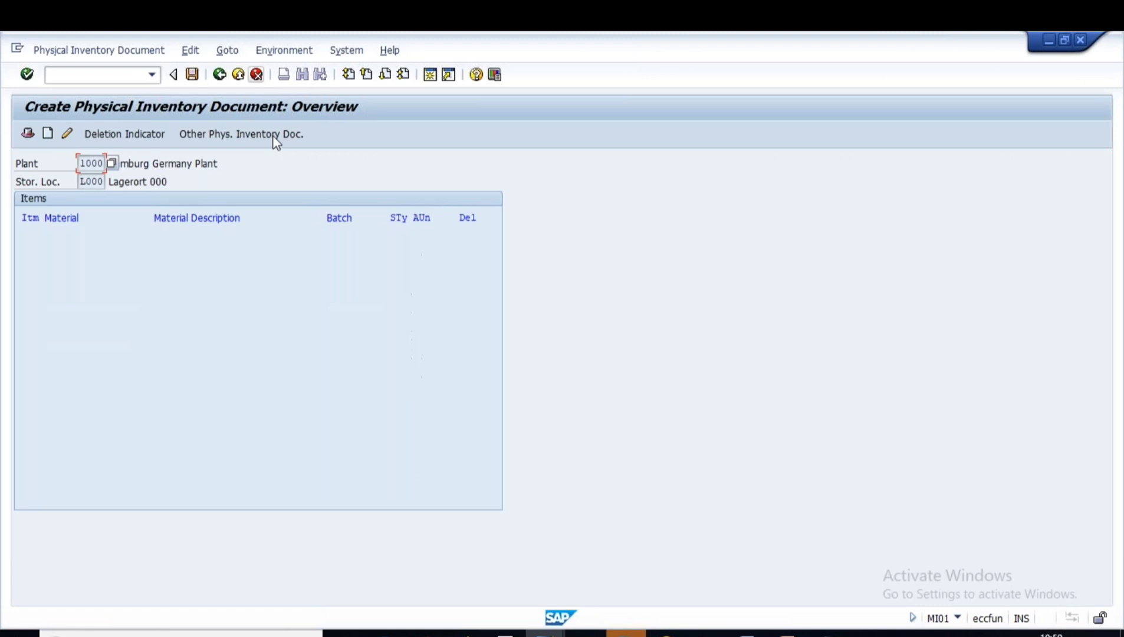
left_click(220, 74)
left_click(219, 74)
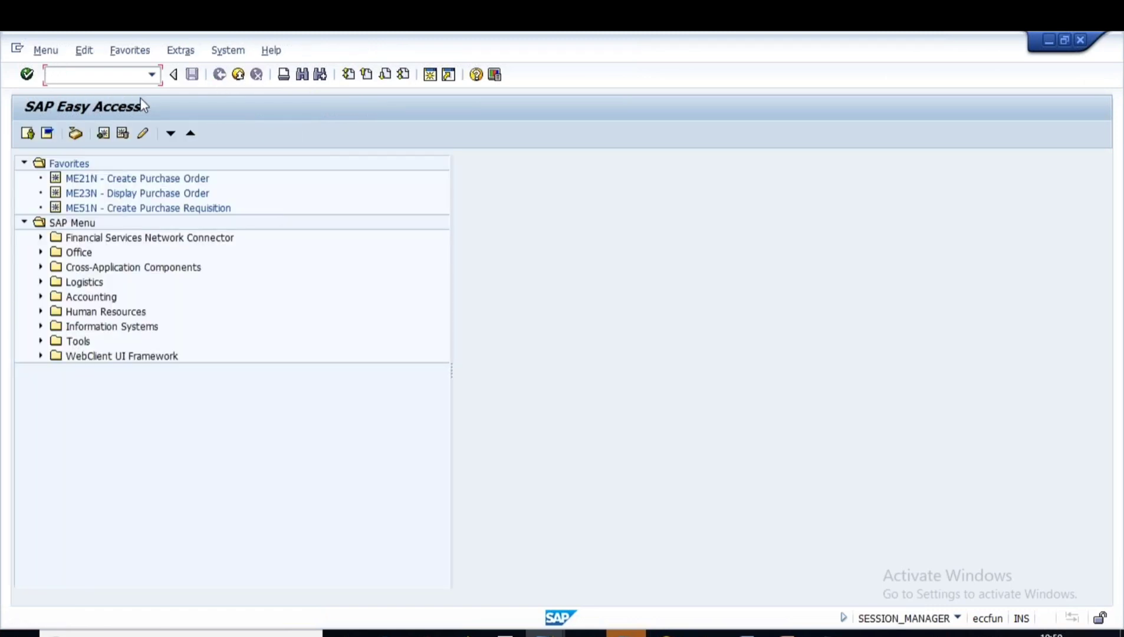
Step: Start transaction MI02 to change a physical inventory document and dismiss the suggested document number
type("MI02")
key("Return")
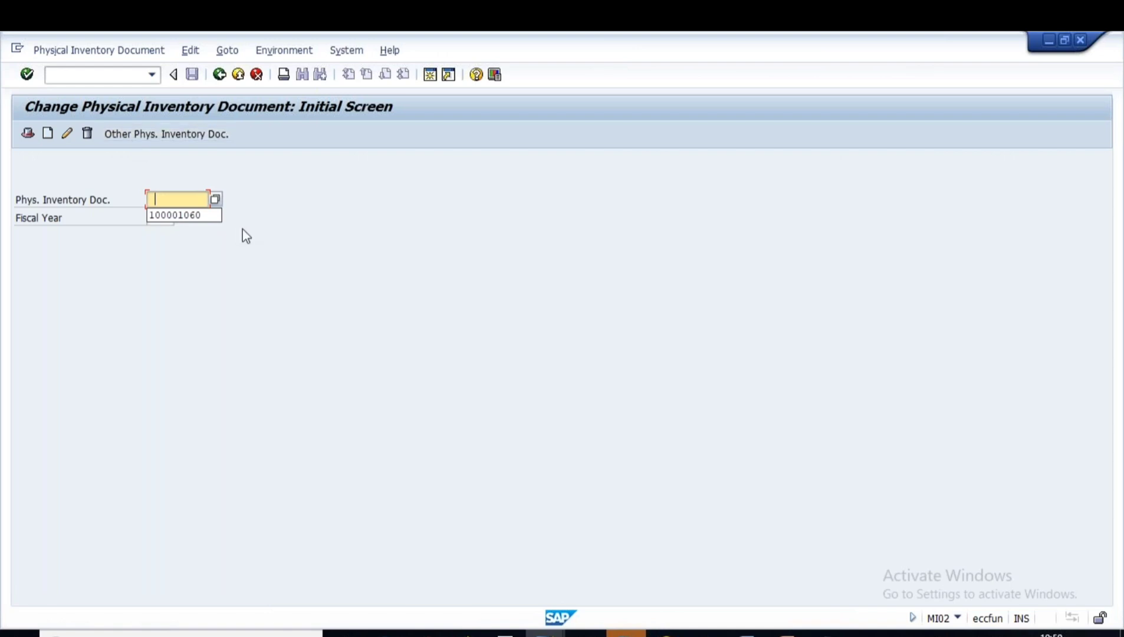
key("Escape")
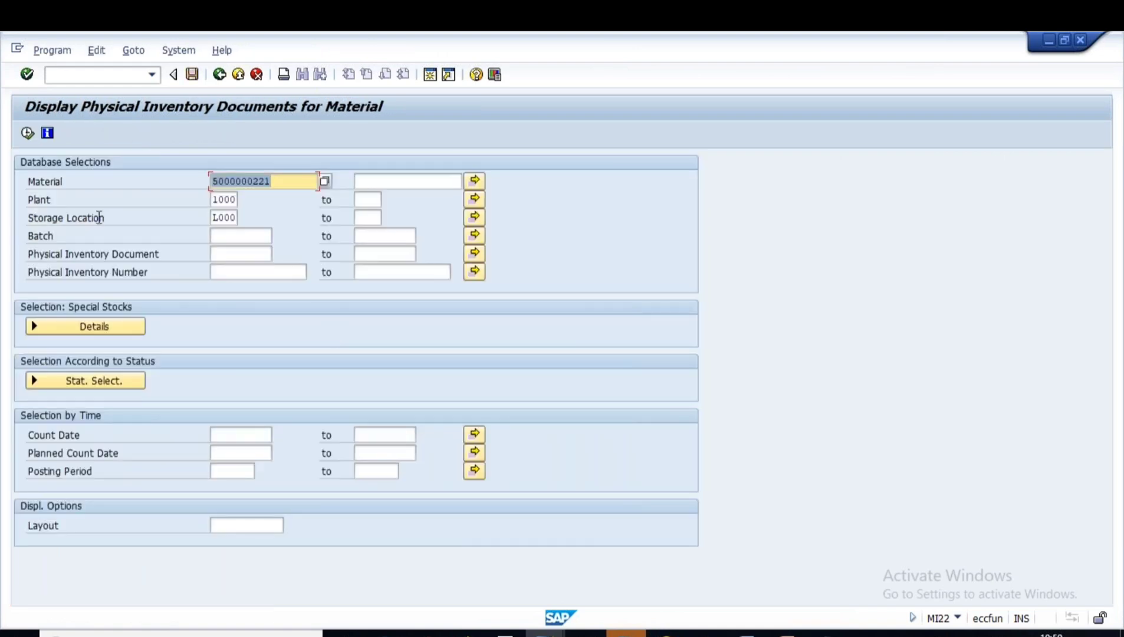
left_click(27, 133)
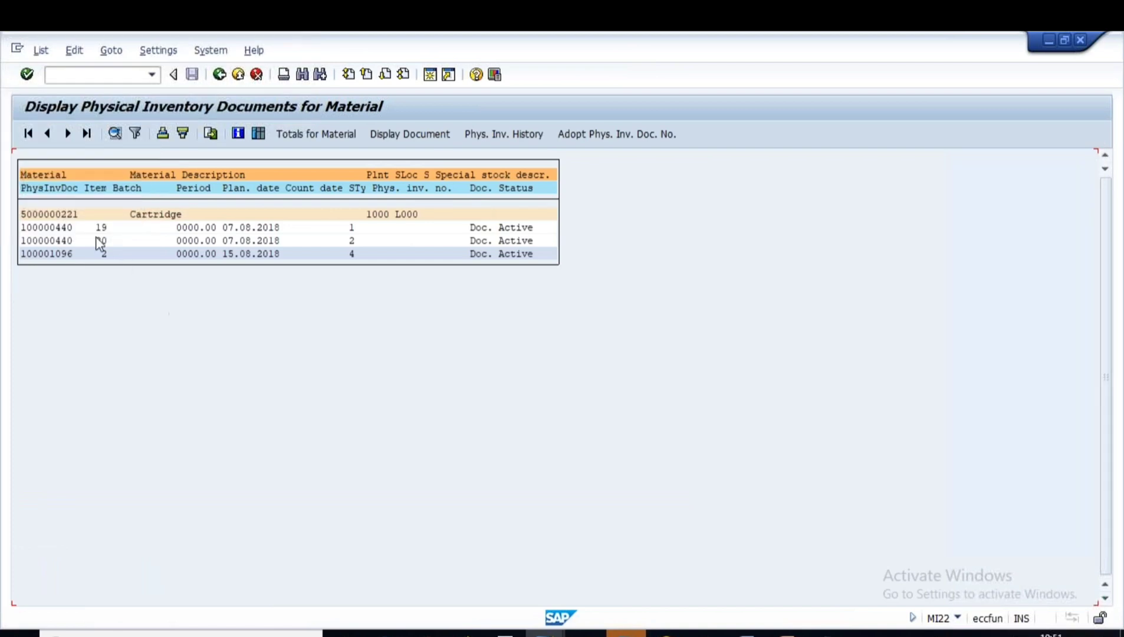
left_click(47, 229)
key("ctrl+y")
left_click_drag(21, 227, 76, 228)
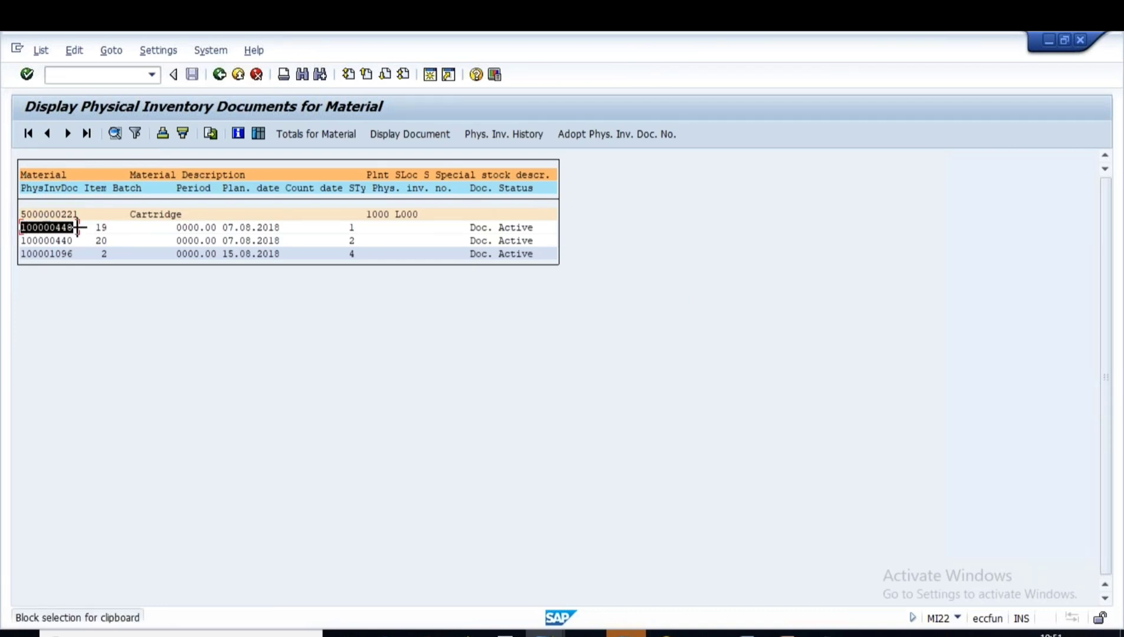
key("ctrl+c")
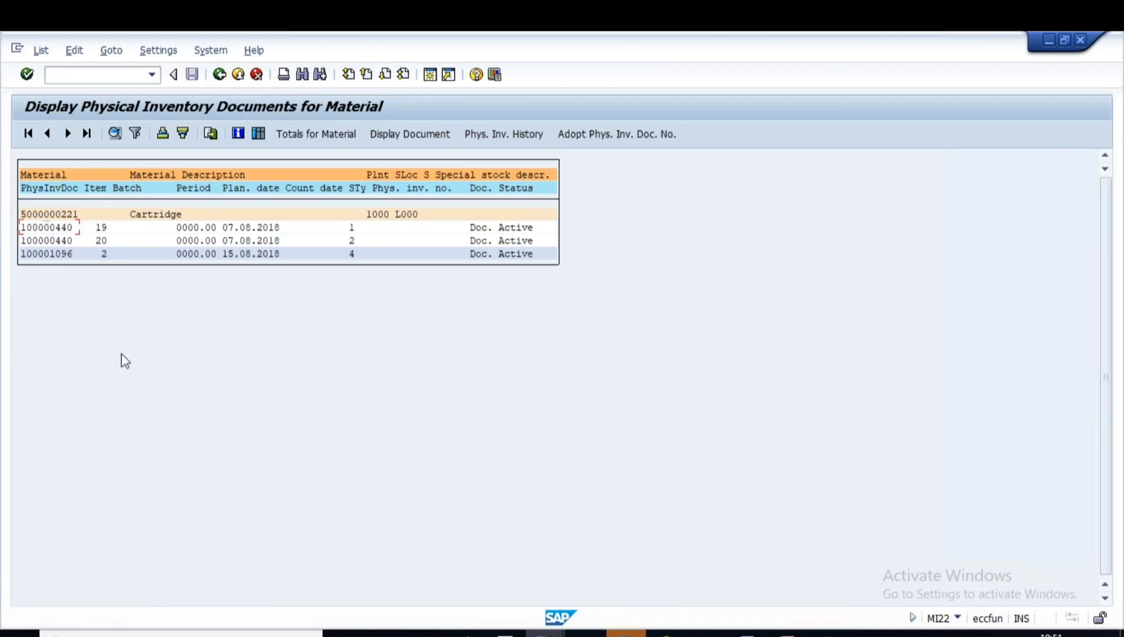
Step: Open physical inventory document 100000440 for fiscal year 2018 with transaction MI02 in a new session
left_click(430, 76)
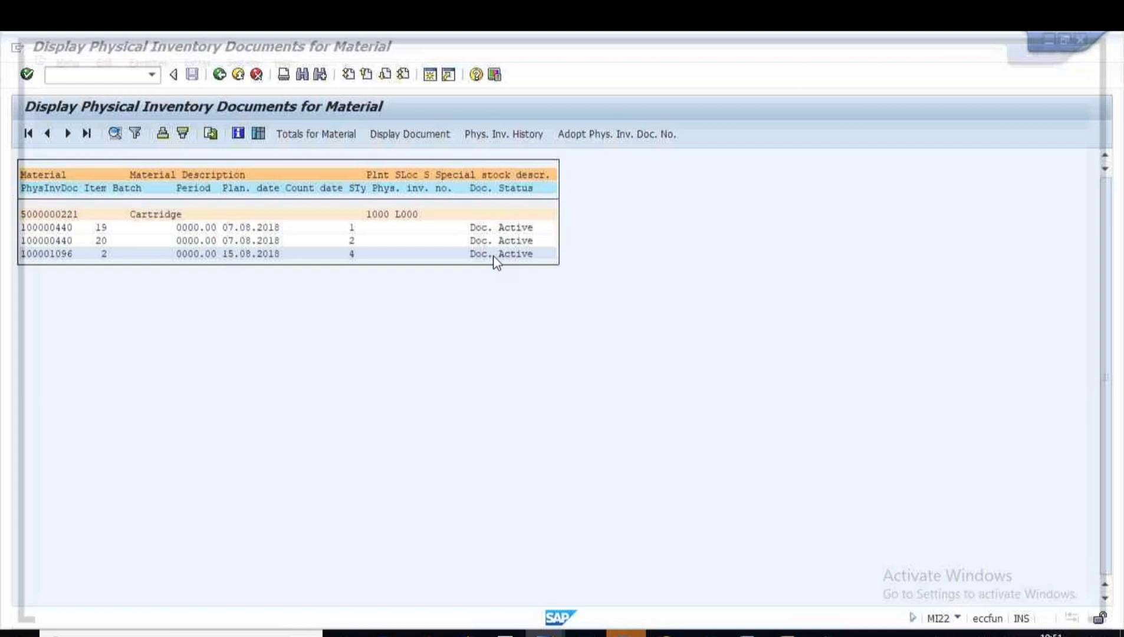
type("MI02")
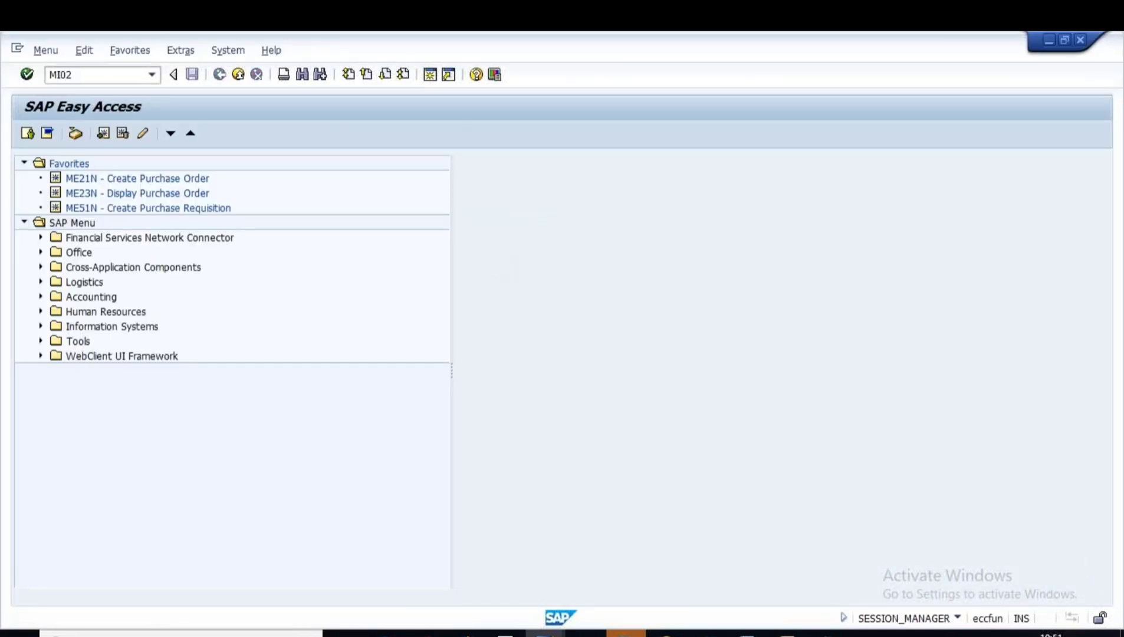
key("Return")
key("ctrl+v")
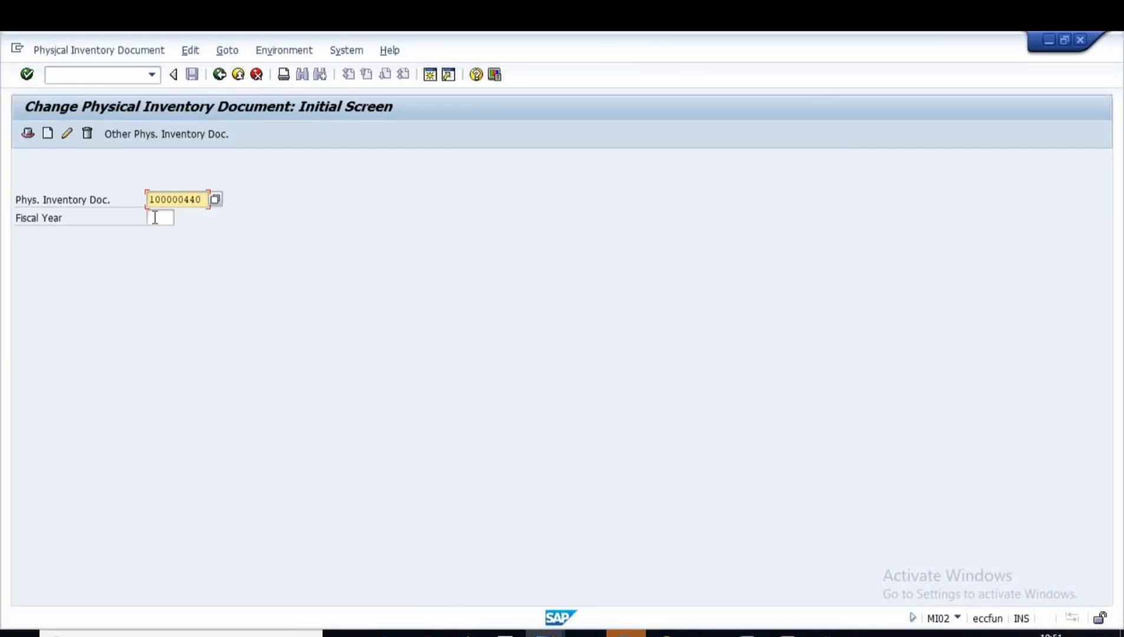
key("Tab")
type("2018")
key("Return")
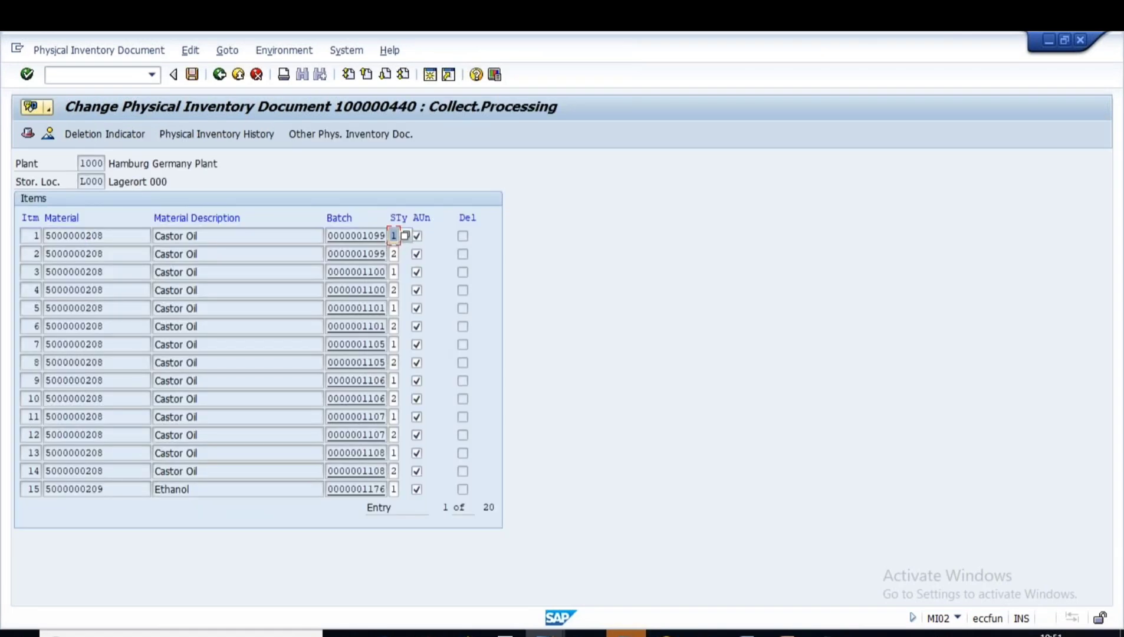
Step: Delete the entire physical inventory document 100000440
left_click(78, 55)
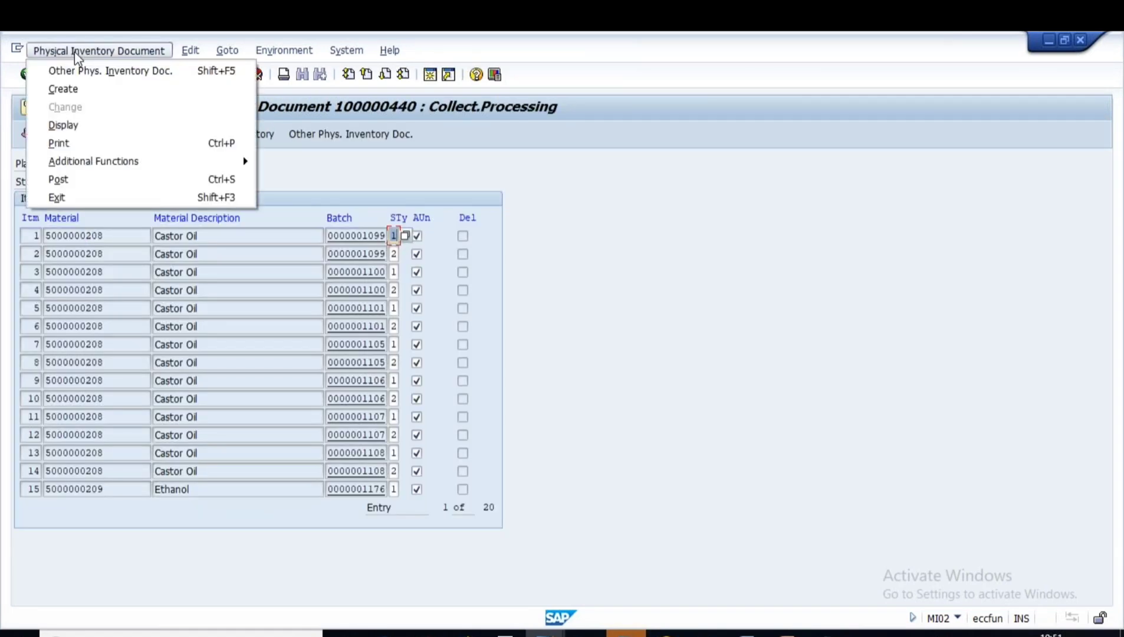
mouse_move(130, 161)
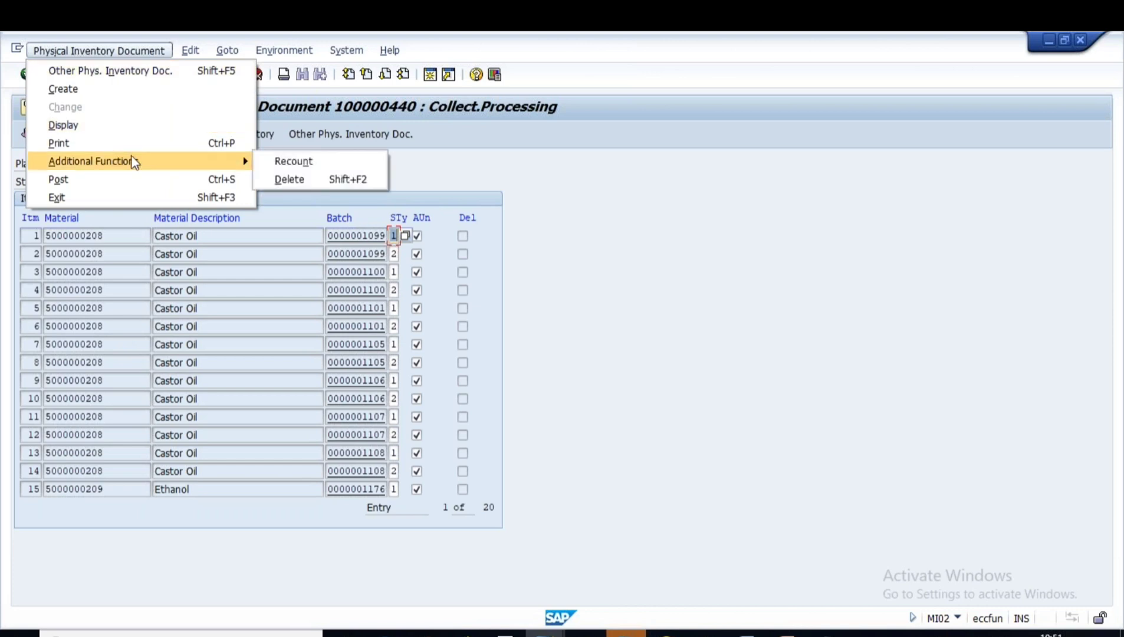
left_click(307, 179)
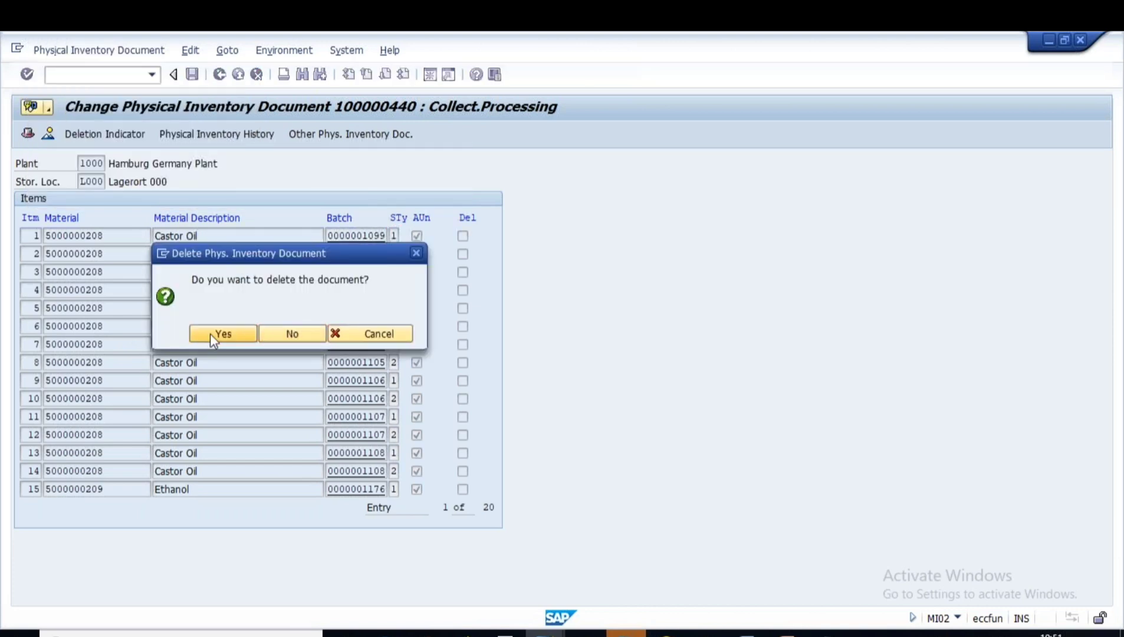
left_click(218, 334)
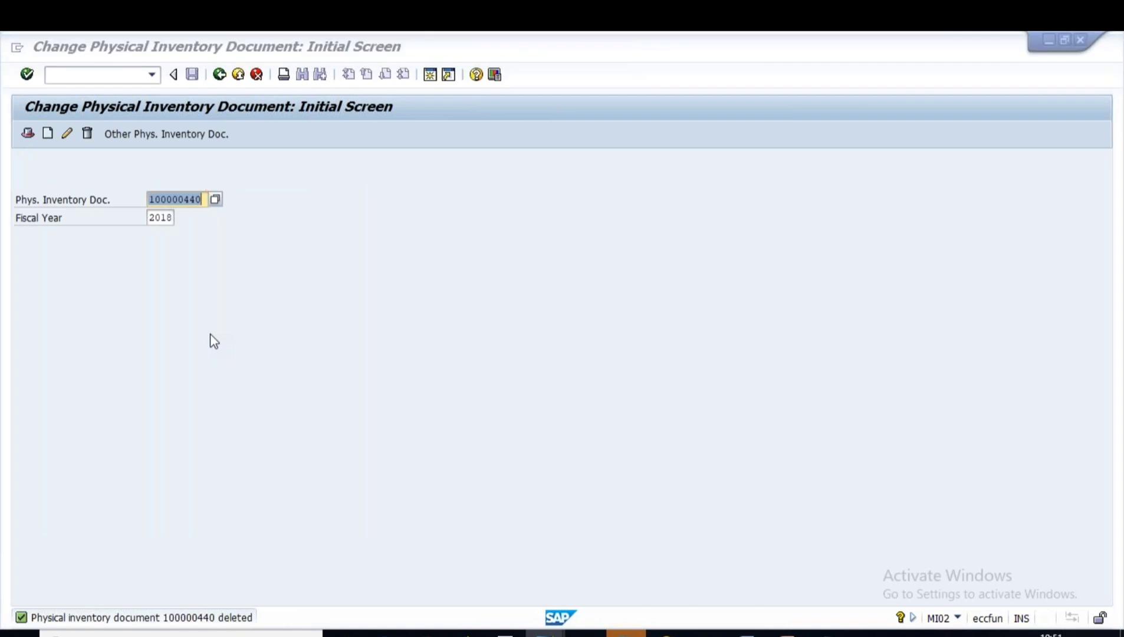
Step: Open physical inventory document 100001096 for changing
key("F3")
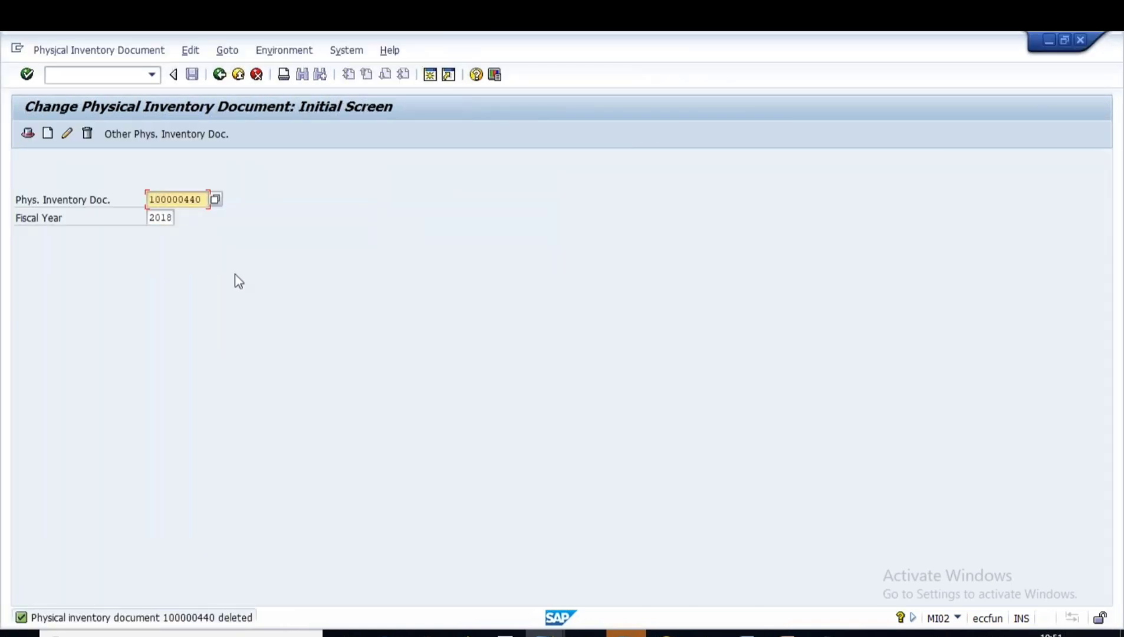
key("BackSpace")
key("BackSpace")
key("BackSpace")
key("BackSpace")
type("1096")
key("Return")
Step: Delete the entire physical inventory document 100001096
left_click(78, 51)
mouse_move(153, 162)
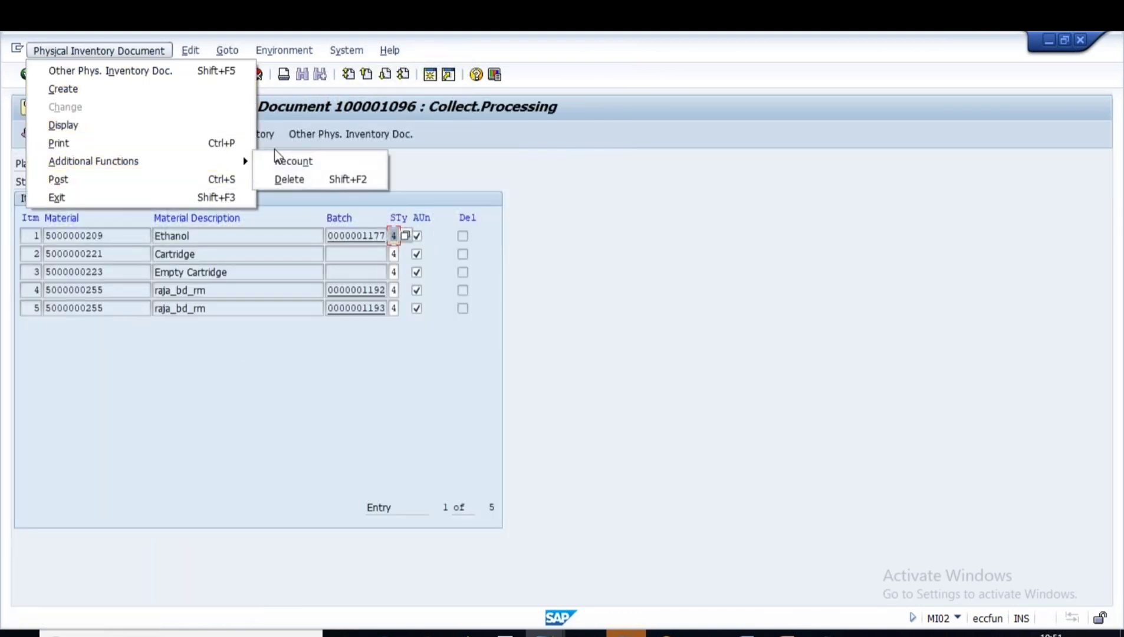
left_click(330, 180)
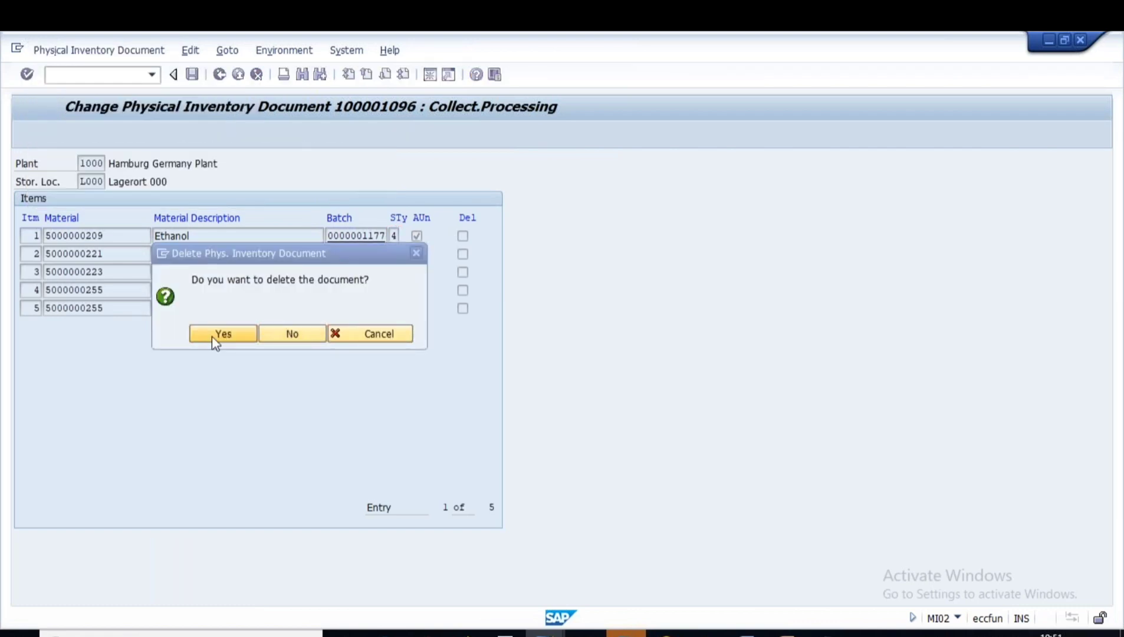
left_click(212, 336)
Step: Leave the inventory document list and start a new document in MI01 for plant 1000 and storage location L000
key("alt+Tab")
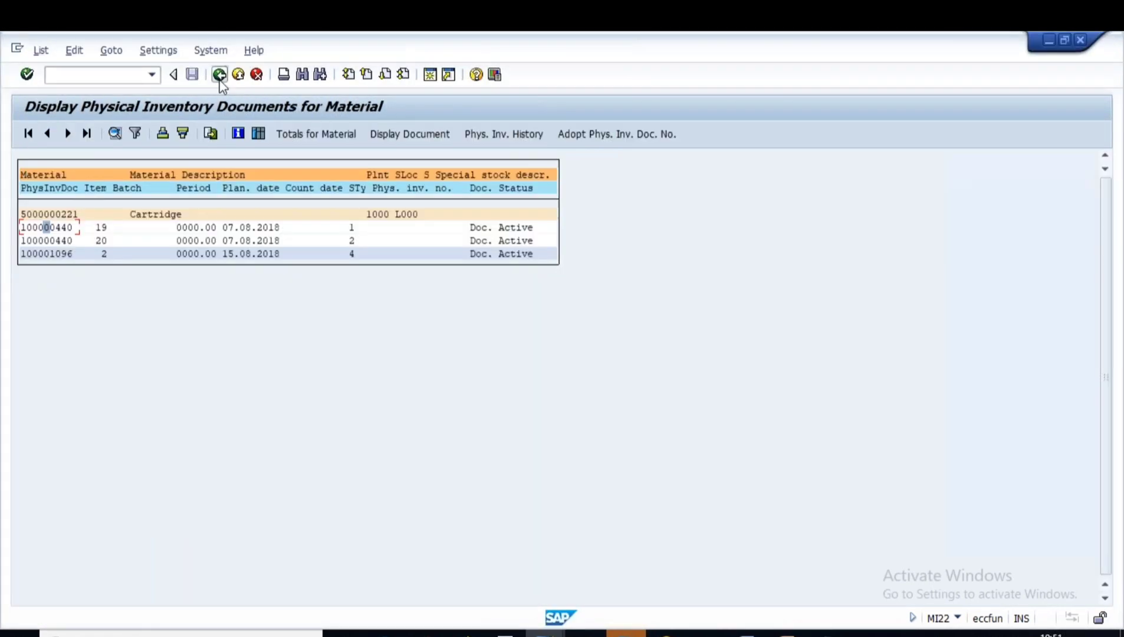
left_click(220, 74)
left_click(220, 74)
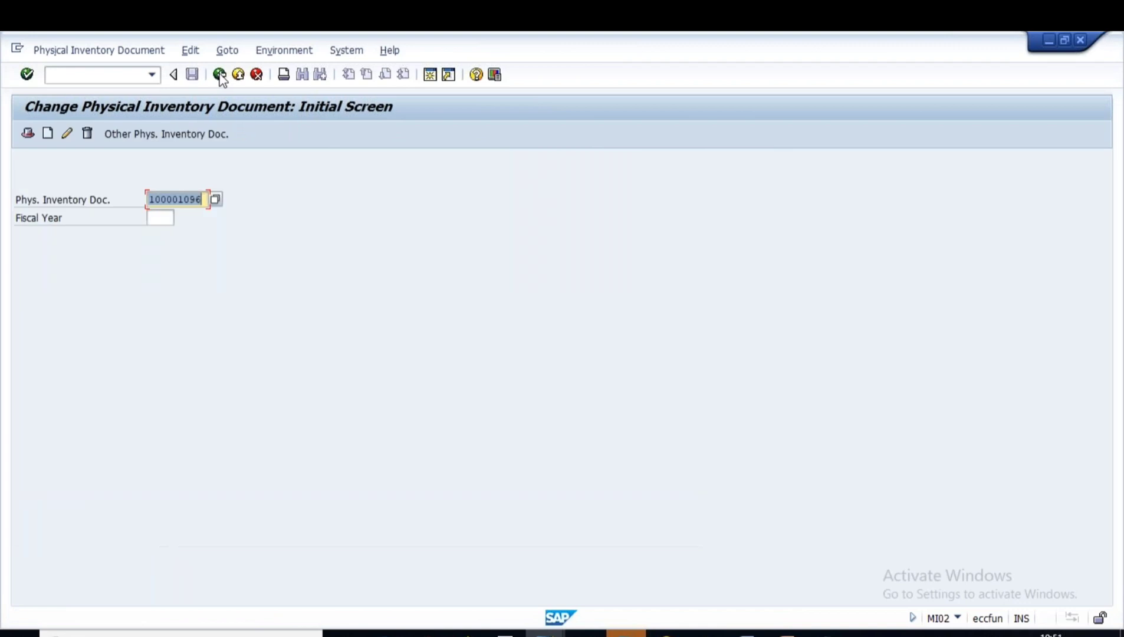
left_click(219, 74)
type("MI01")
key("Return")
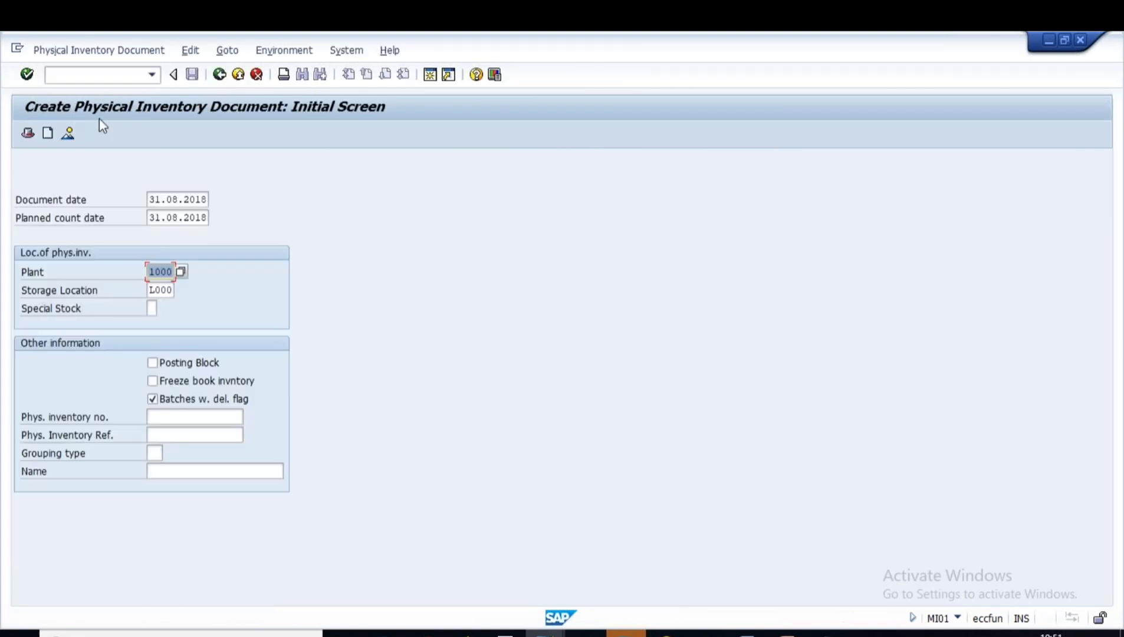
key("Return")
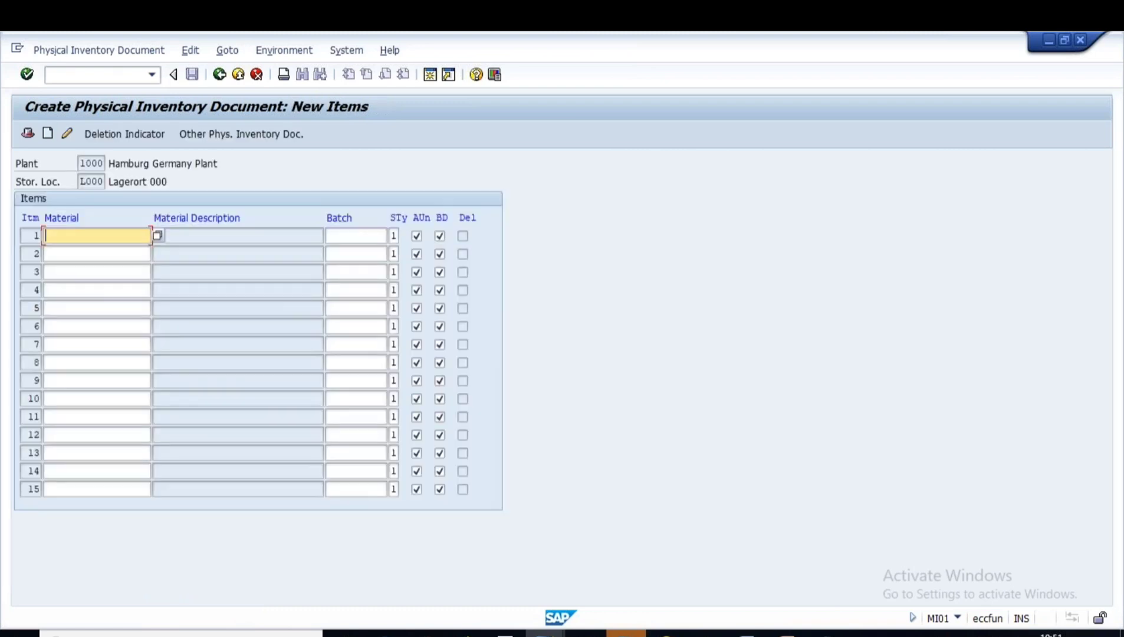
left_click(82, 253)
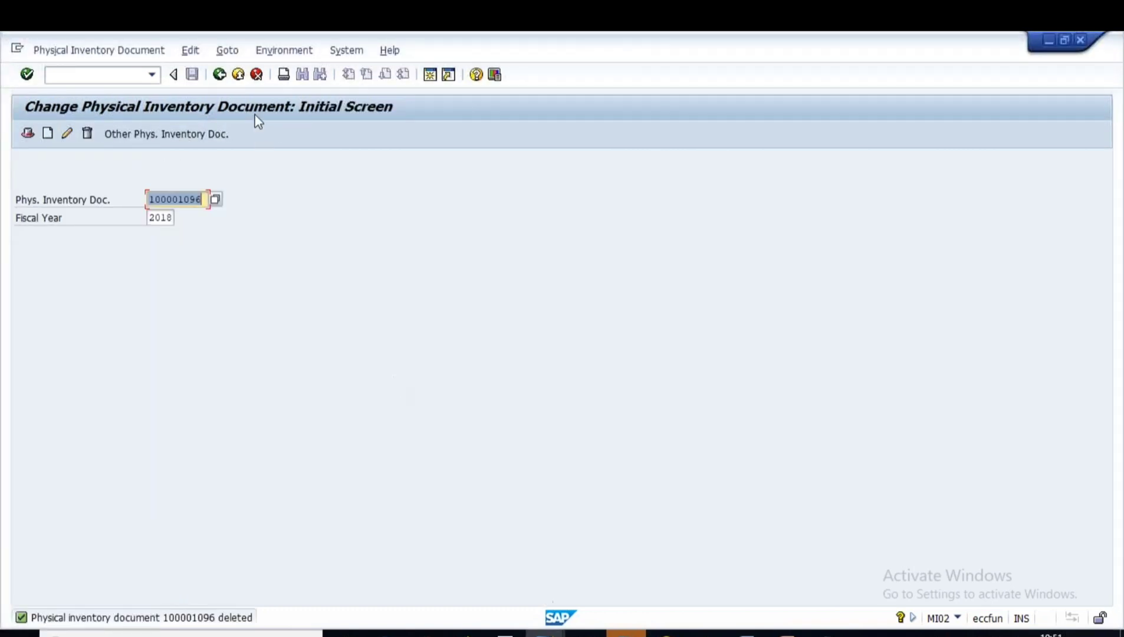
left_click(238, 74)
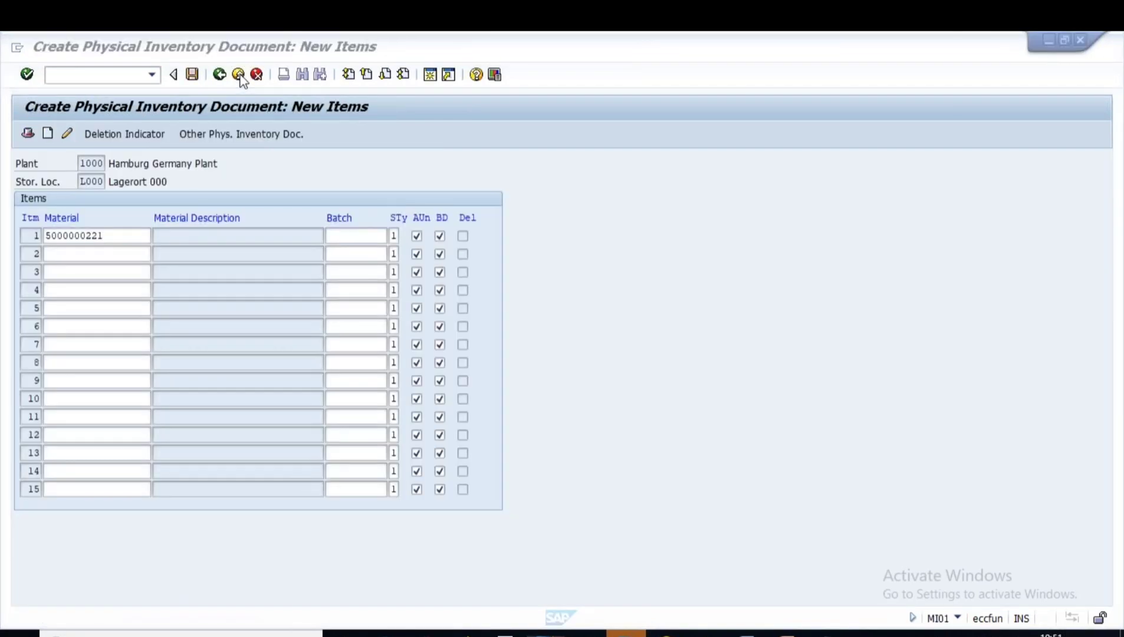
left_click(545, 634)
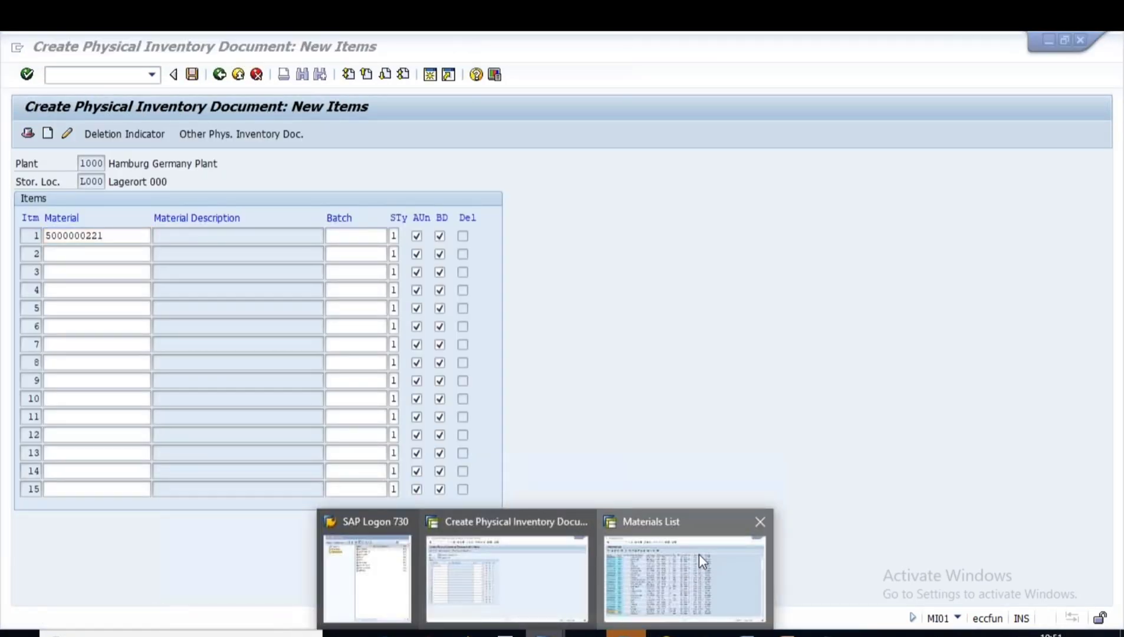
left_click(699, 555)
left_click(77, 537)
left_click(65, 555)
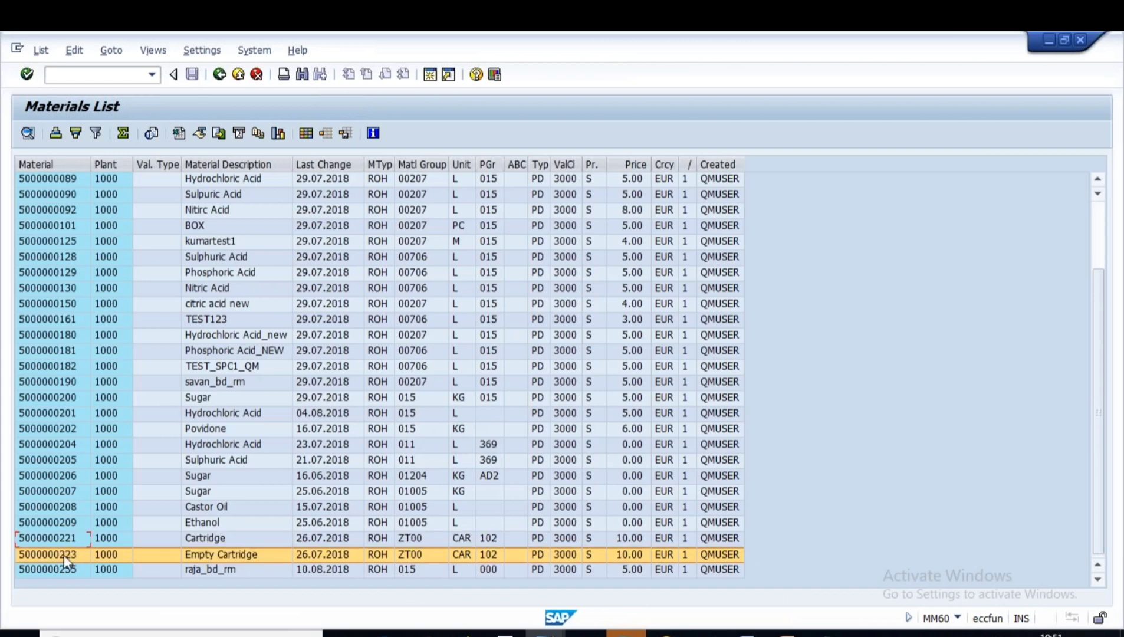
key("alt+Tab")
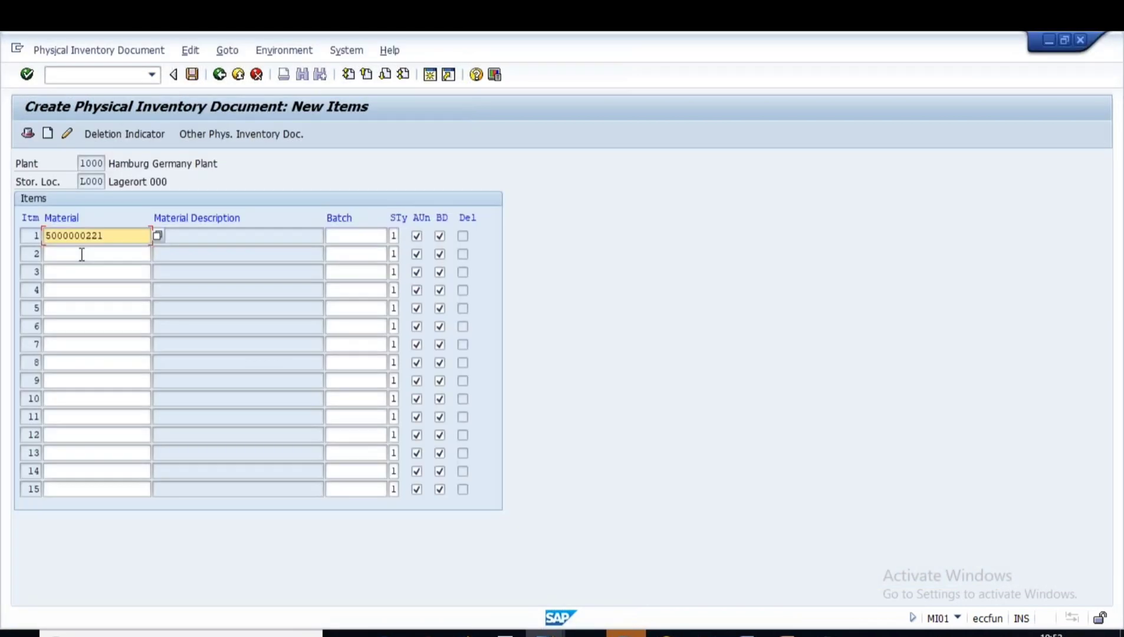
key("Return")
key("Down")
key("Return")
key("Return")
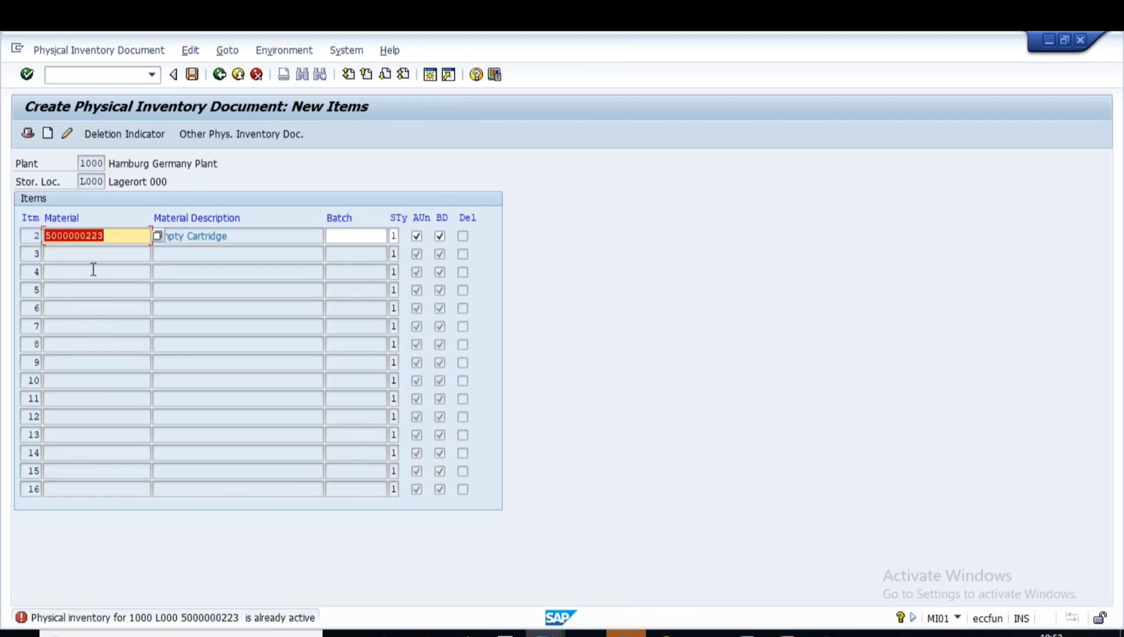
left_click_drag(122, 236, 36, 231)
key("ctrl+c")
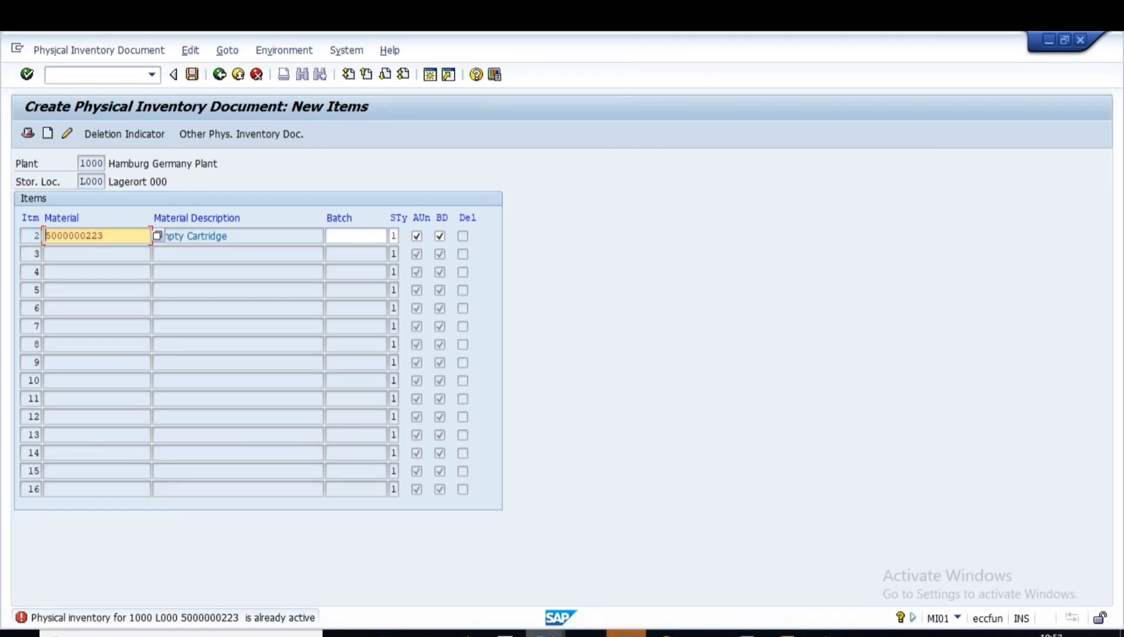
left_click(545, 635)
left_click(661, 572)
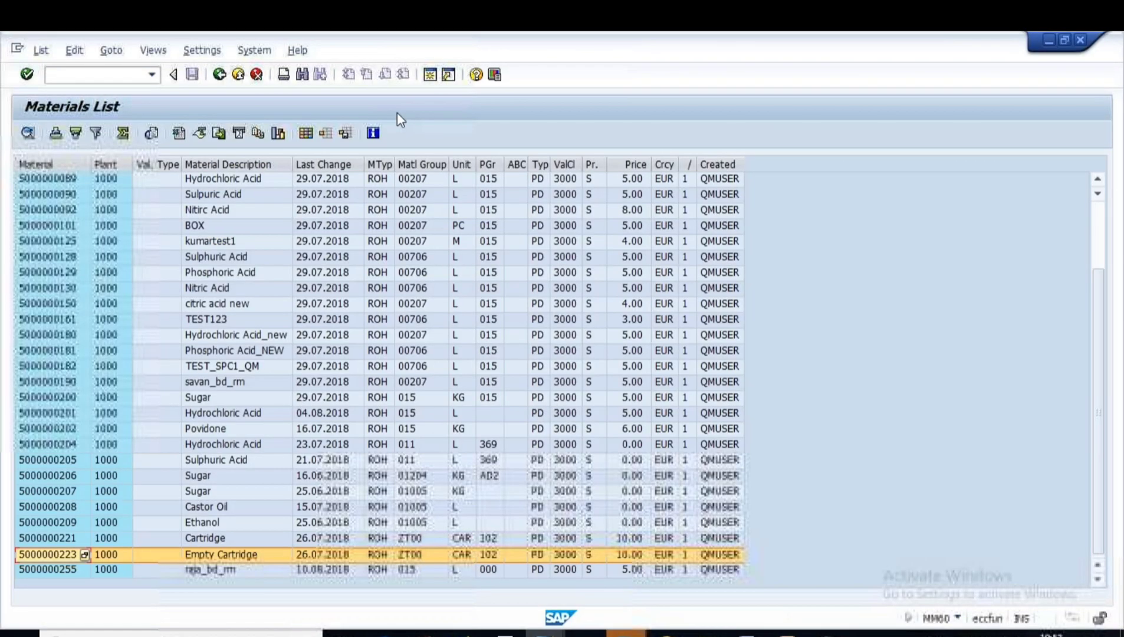
left_click(430, 75)
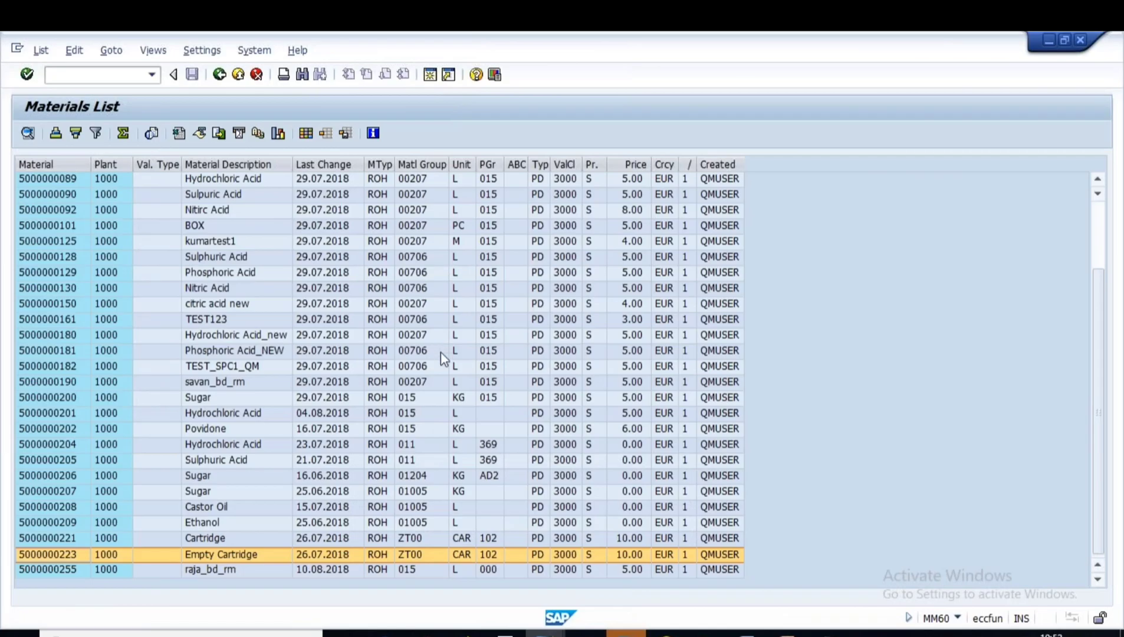
type("MI02")
key("Return")
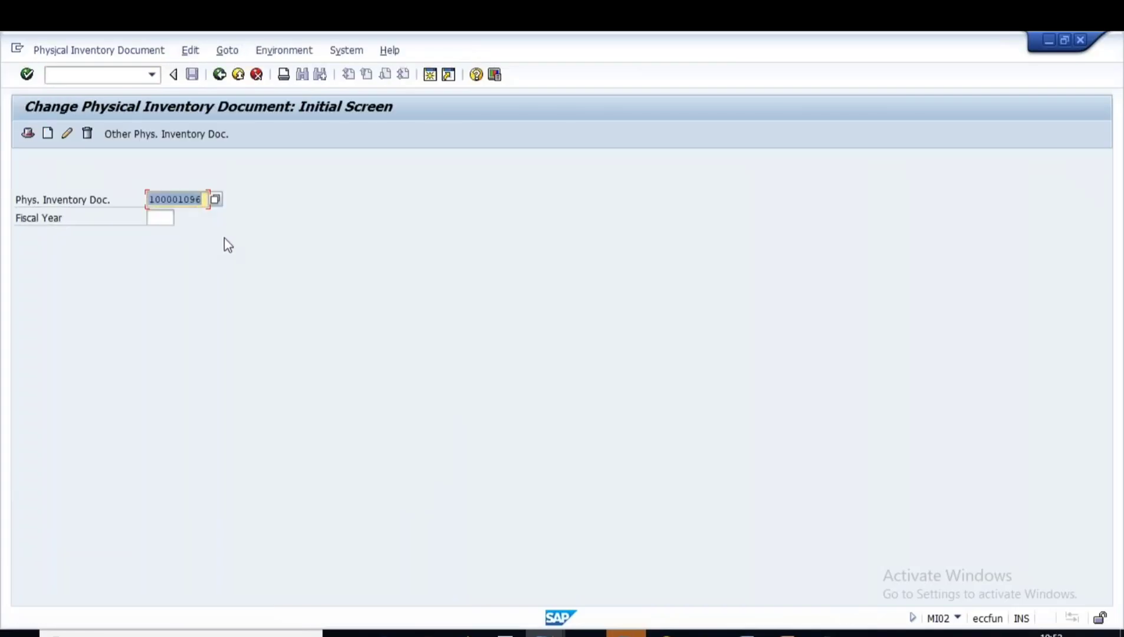
key("BackSpace")
left_click(217, 200)
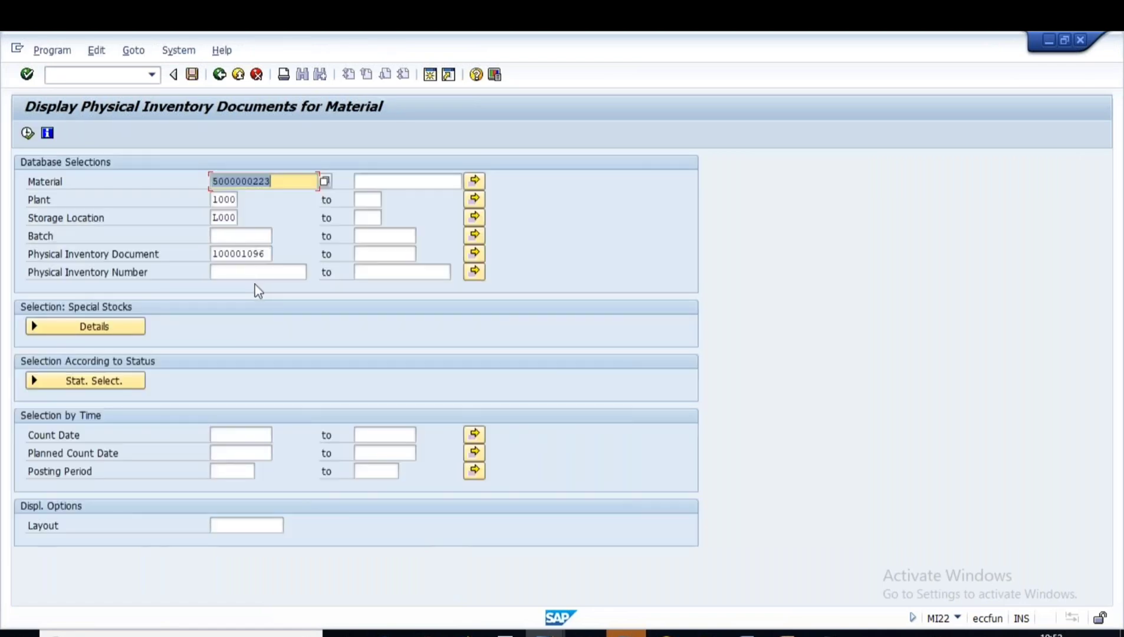
left_click_drag(266, 253, 134, 254)
key("BackSpace")
left_click(27, 133)
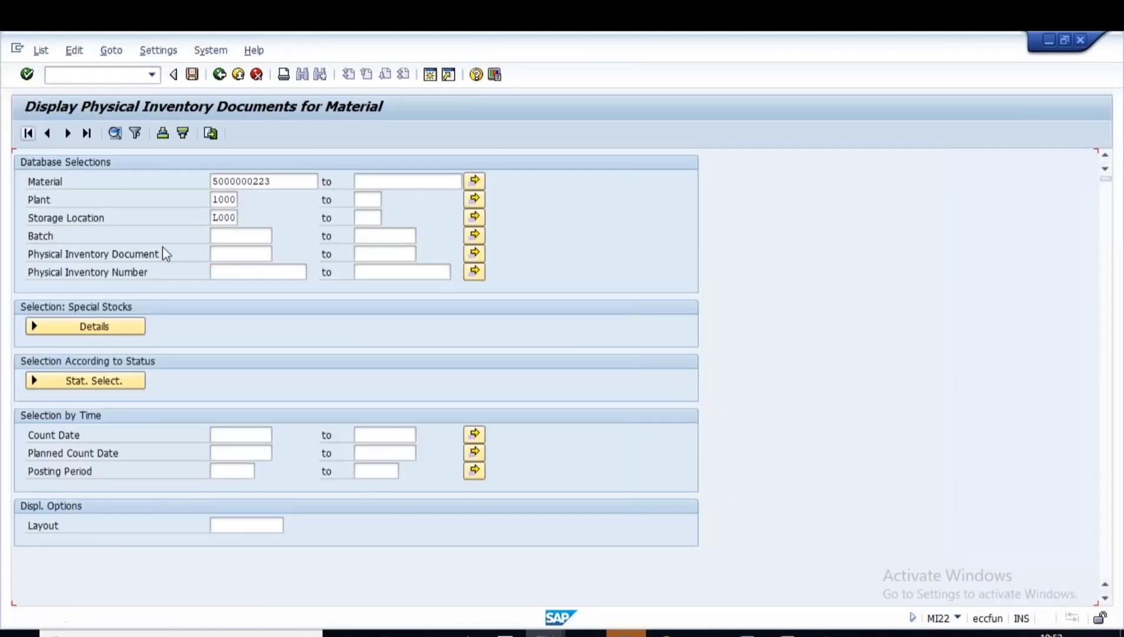
left_click(65, 228)
double_click(66, 241)
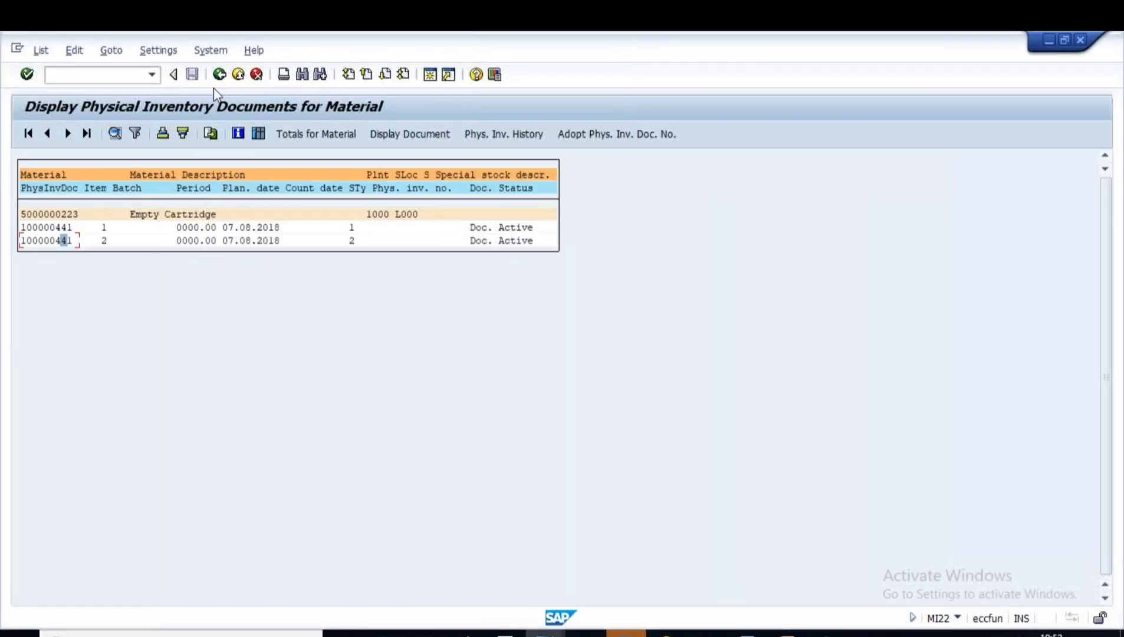
Step: Return to the MI02 initial screen and replace the last digits of the document number to enter the Empty Cartridge's inventory document
left_click(219, 75)
left_click(218, 81)
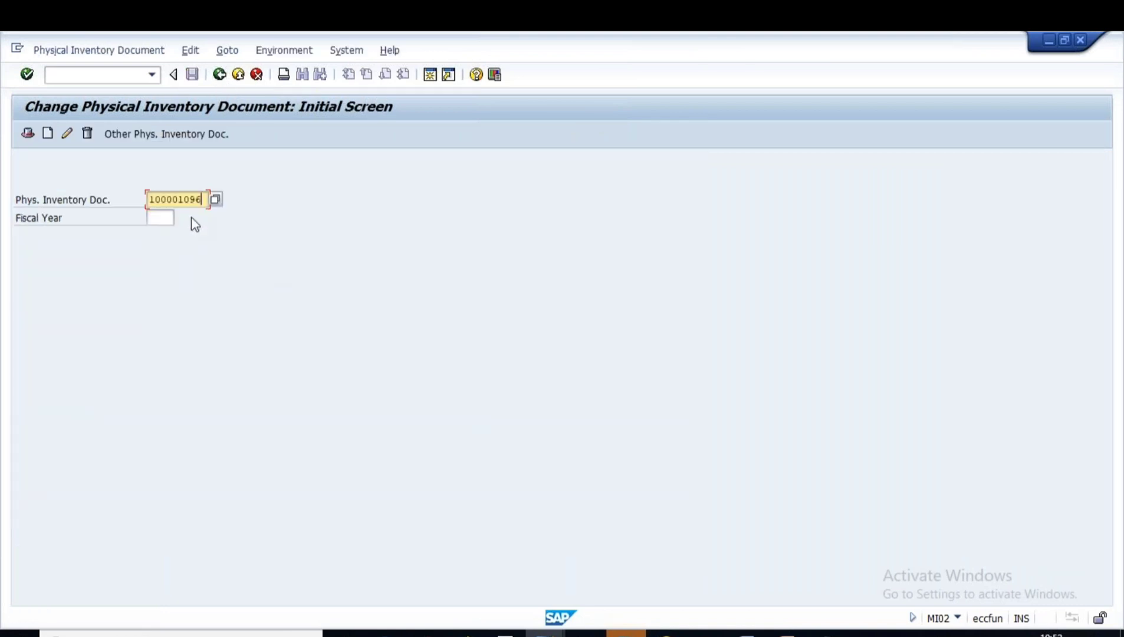
key("BackSpace")
key("BackSpace")
key("BackSpace")
key("BackSpace")
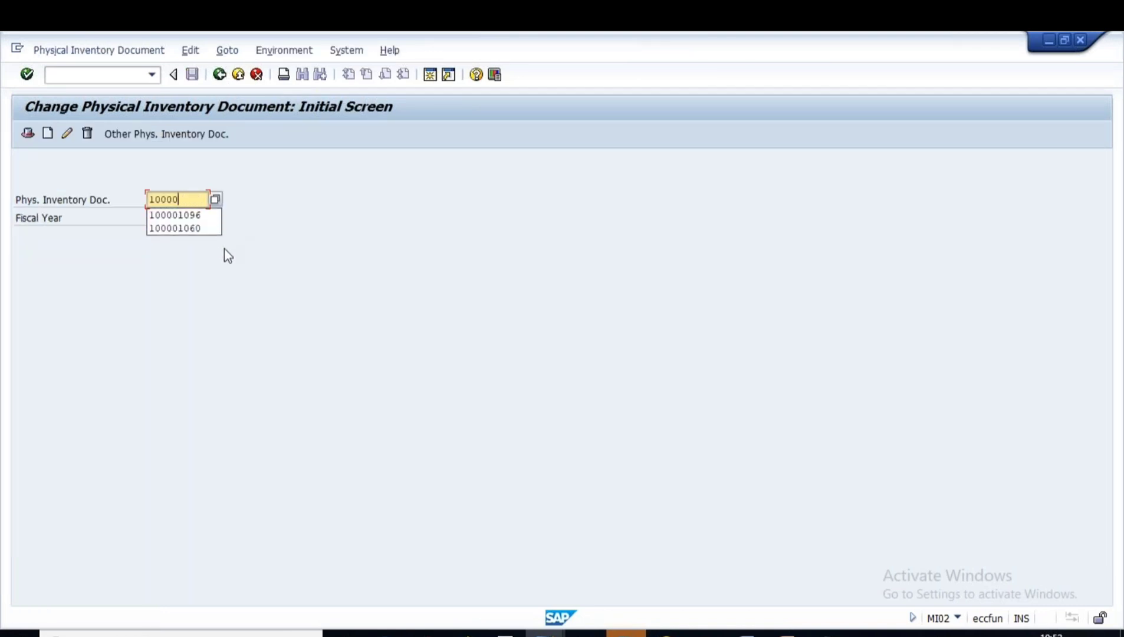
type("000")
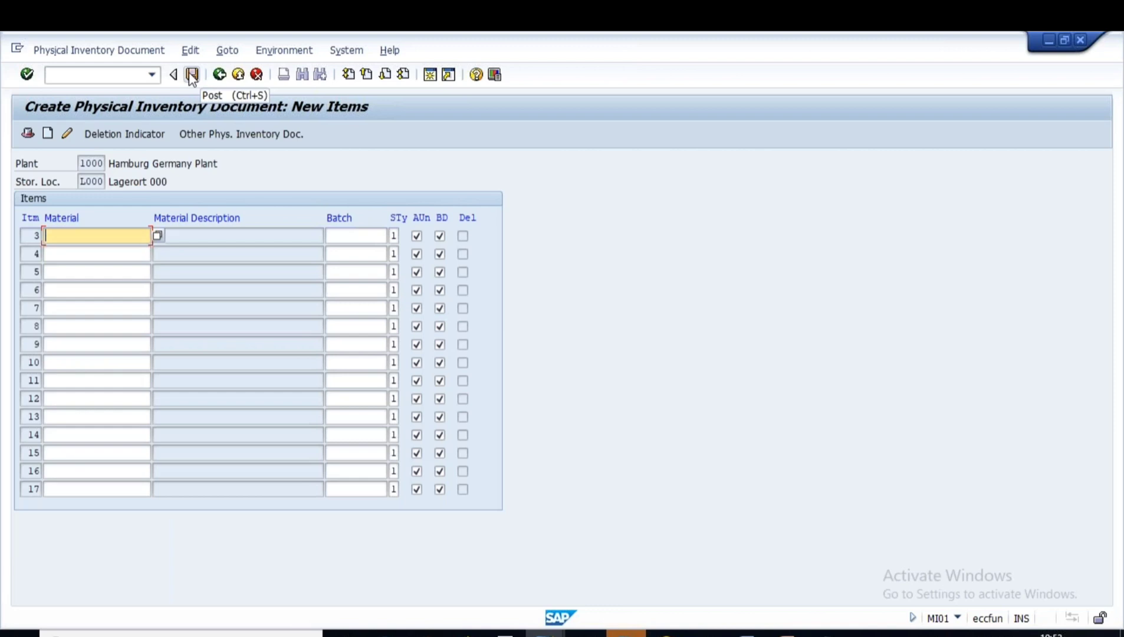
Step: Post the new physical inventory document with the Cartridge and Empty Cartridge items in MI01
left_click(192, 75)
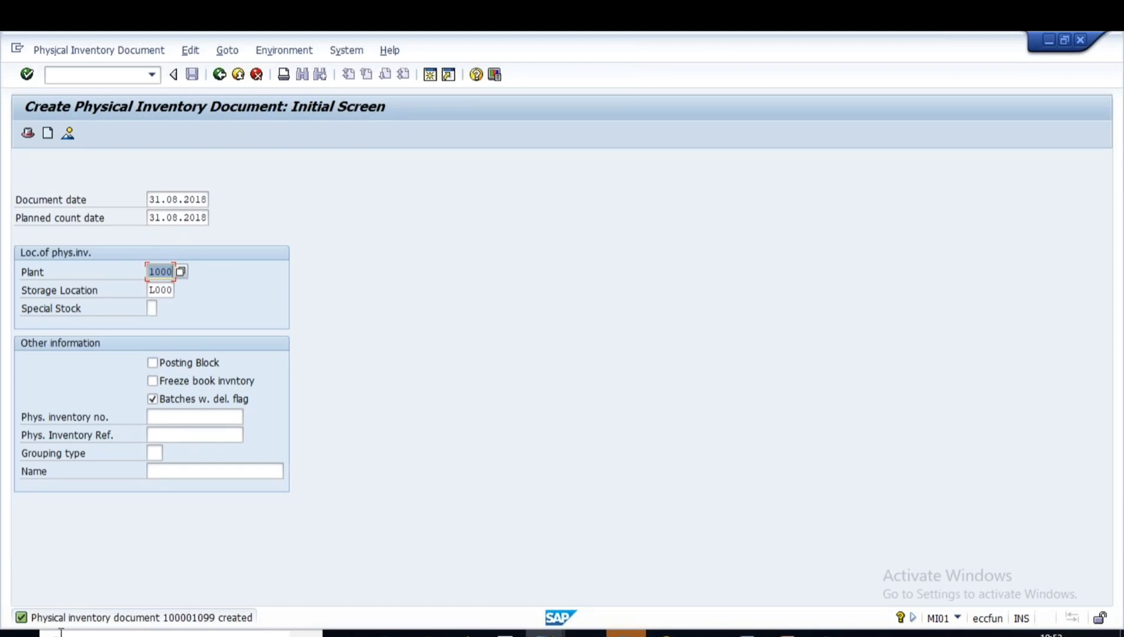
Step: Copy the new document number from the creation message's details and complete Notepad line 1 as "Create PI document - MI01 - 100001099"
double_click(210, 620)
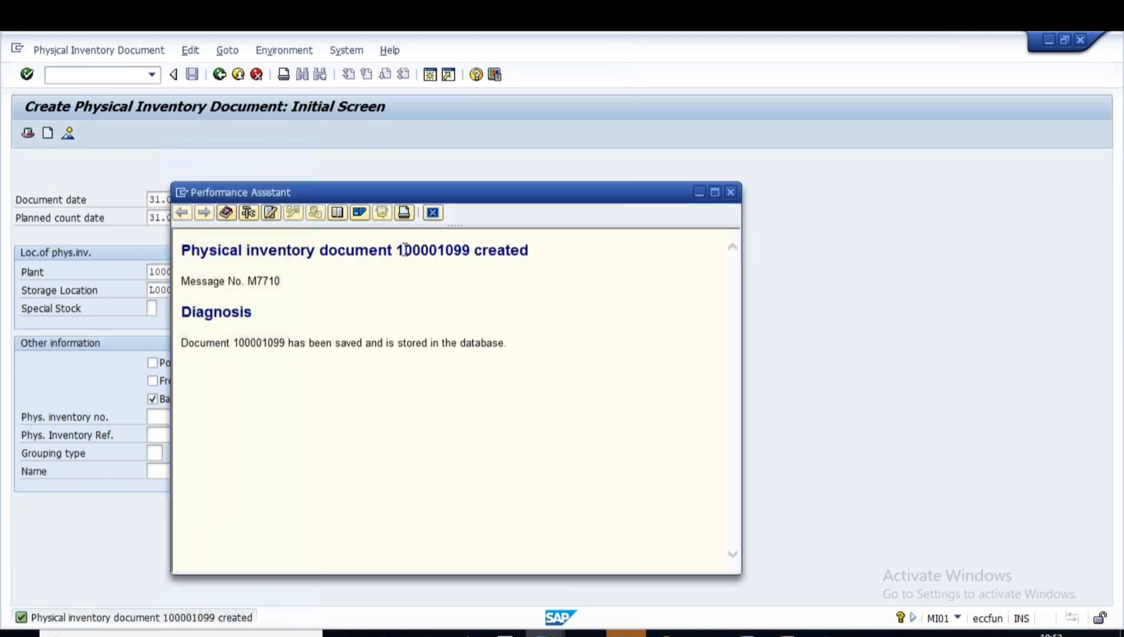
double_click(433, 250)
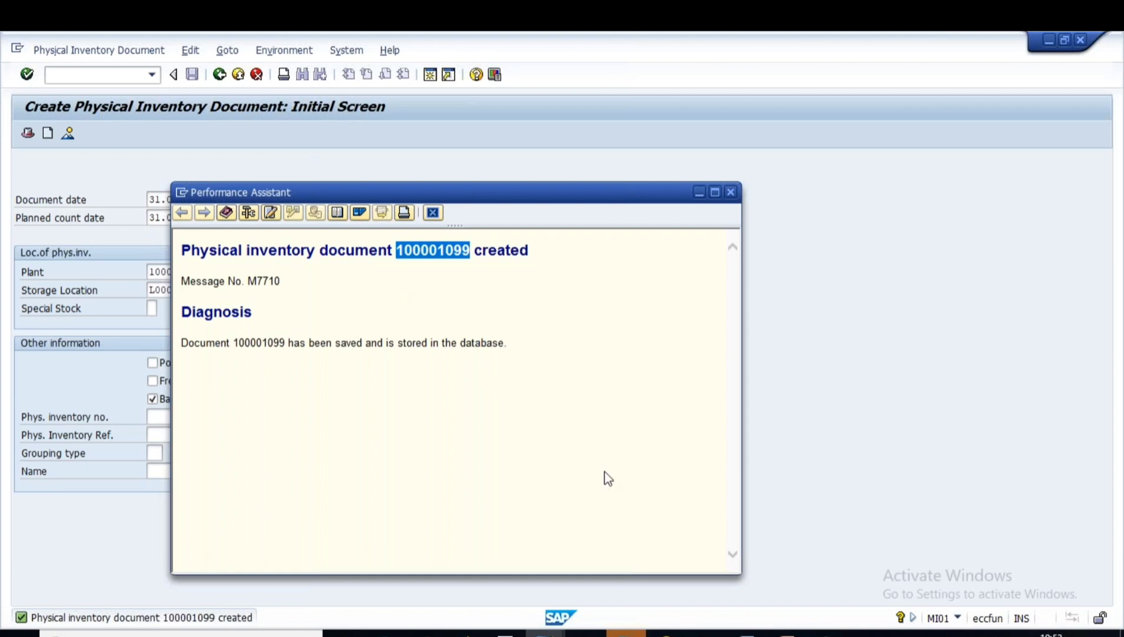
left_click(827, 634)
type("- MI01 -")
key("ctrl+v")
key("Return")
Step: Add the second process step "2. Print the PI document -" to the Notepad list
type("2. ")
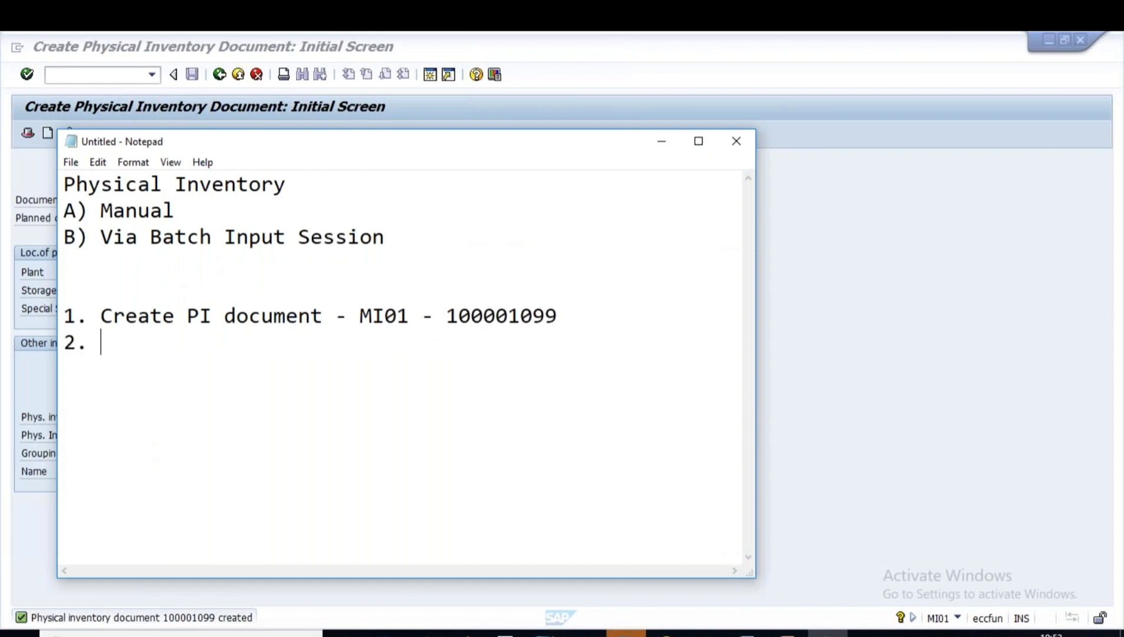
type("Print ")
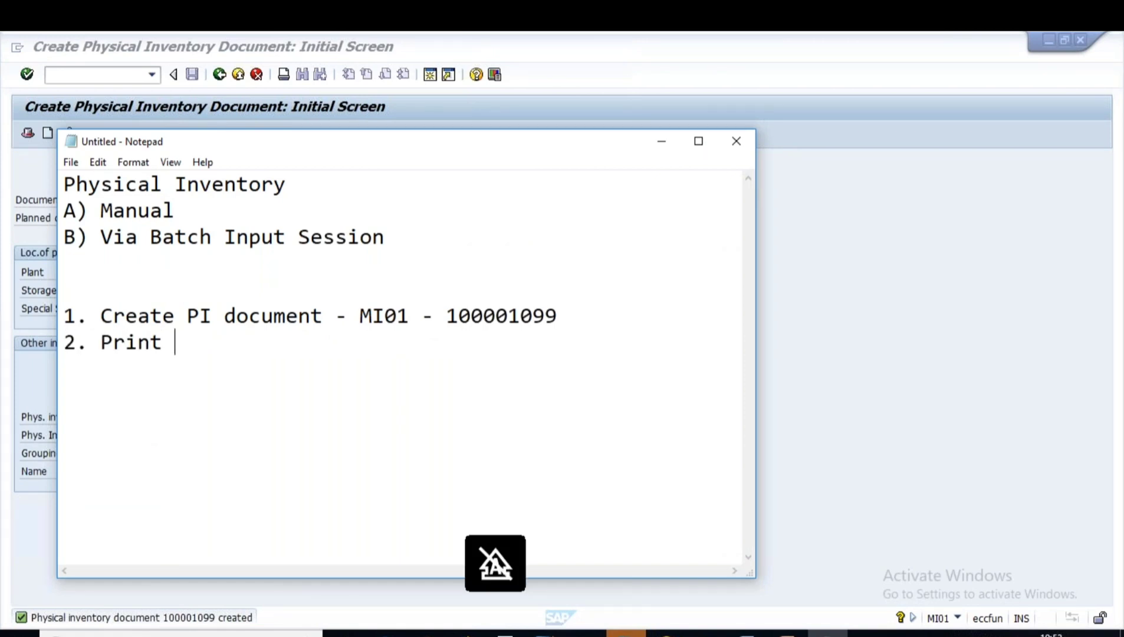
type("the PI doc")
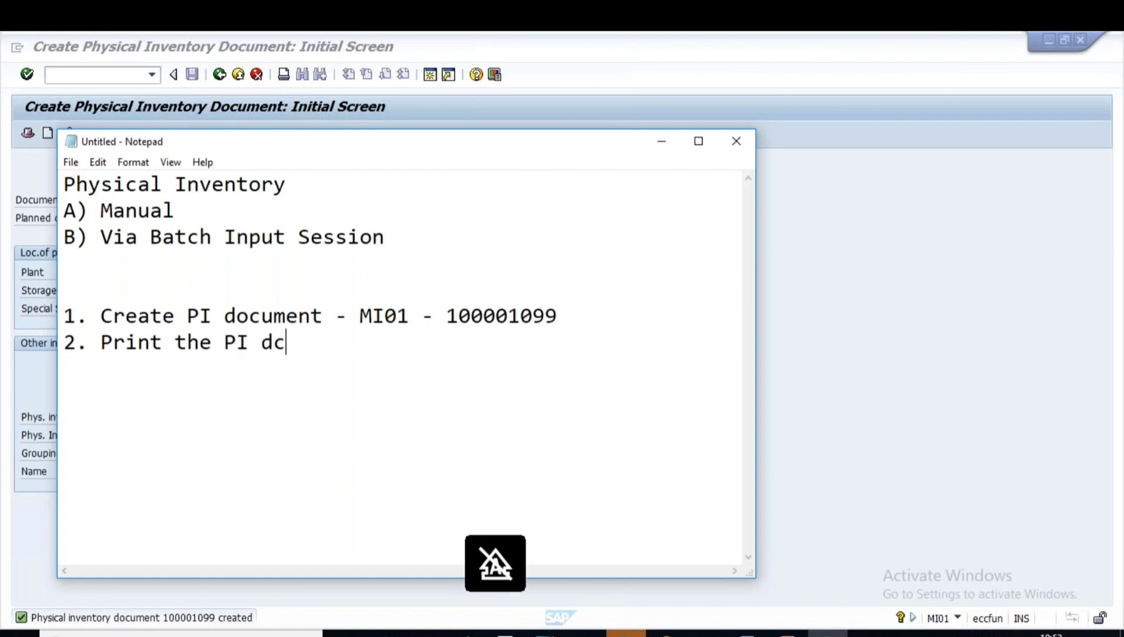
key("BackSpace")
type("ocument -")
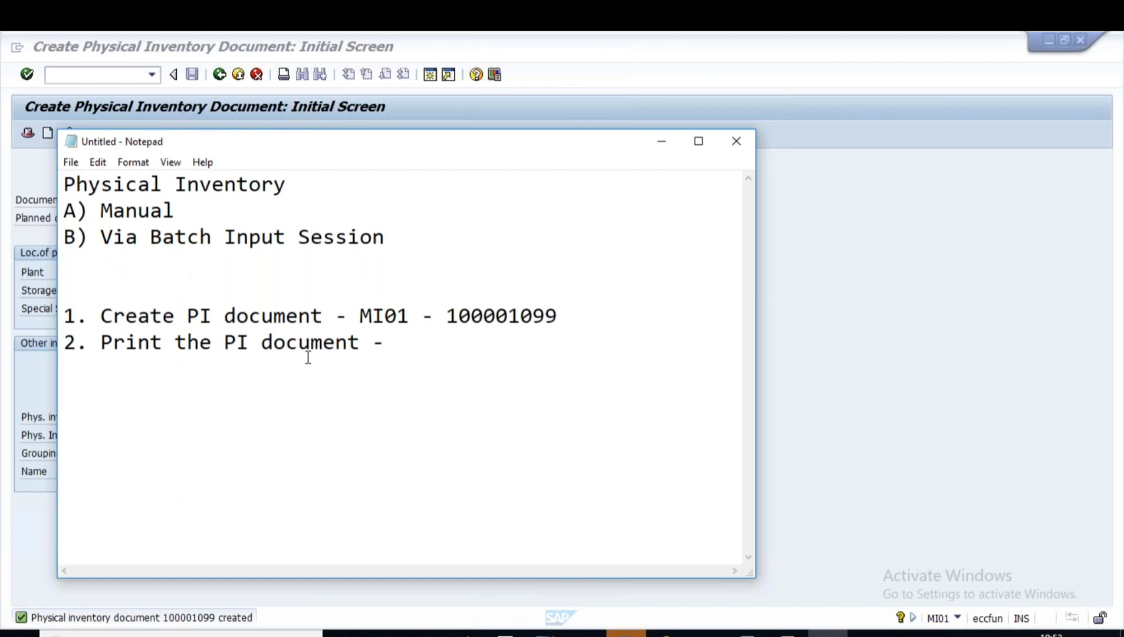
left_click_drag(445, 316, 557, 317)
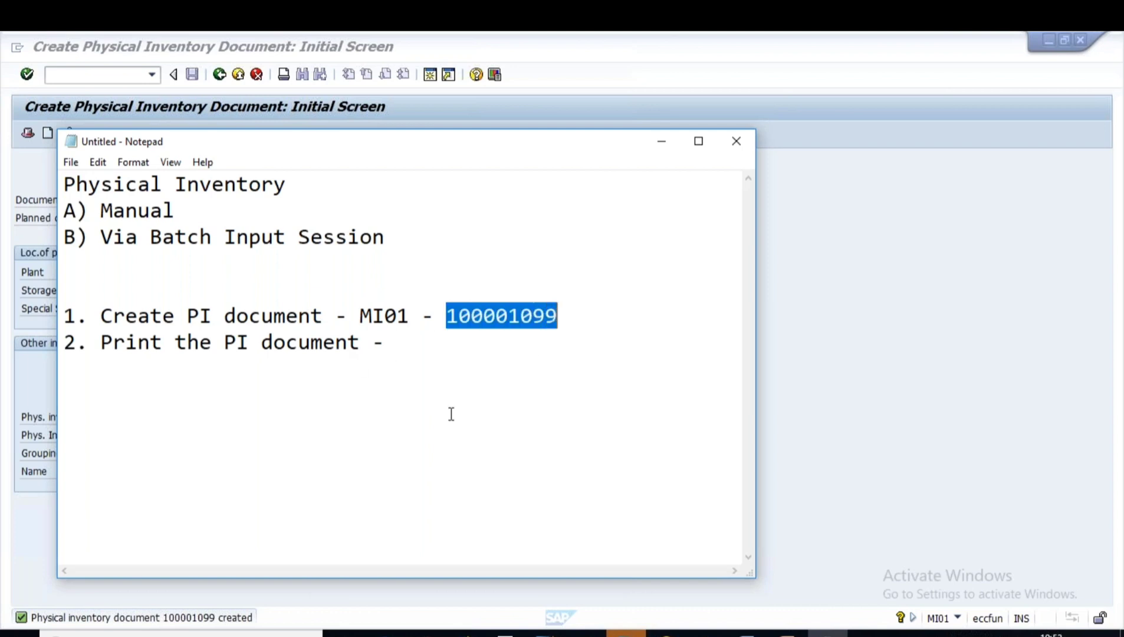
left_click(393, 348)
Step: Add the third process step "3. Count the Stock" on a new line of the Notepad list
key("Return")
type("3.")
key("Caps_Lock")
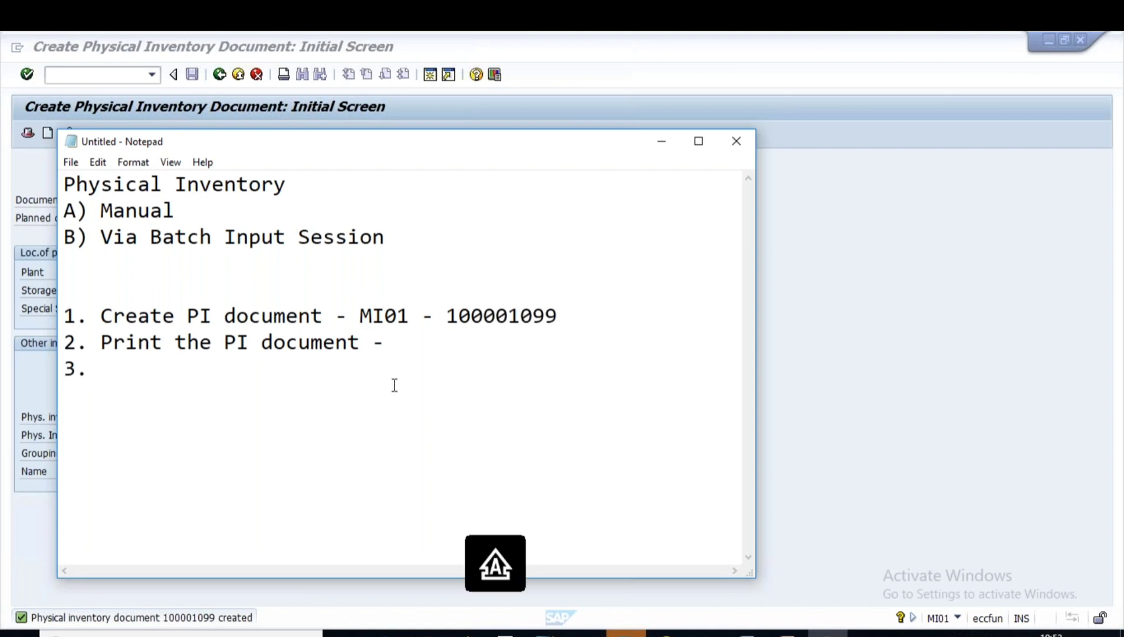
type("C")
key("Caps_Lock")
type("ount h")
key("BackSpace")
type("the")
key("Caps_Lock")
type("S")
key("Caps_Lock")
type("tock")
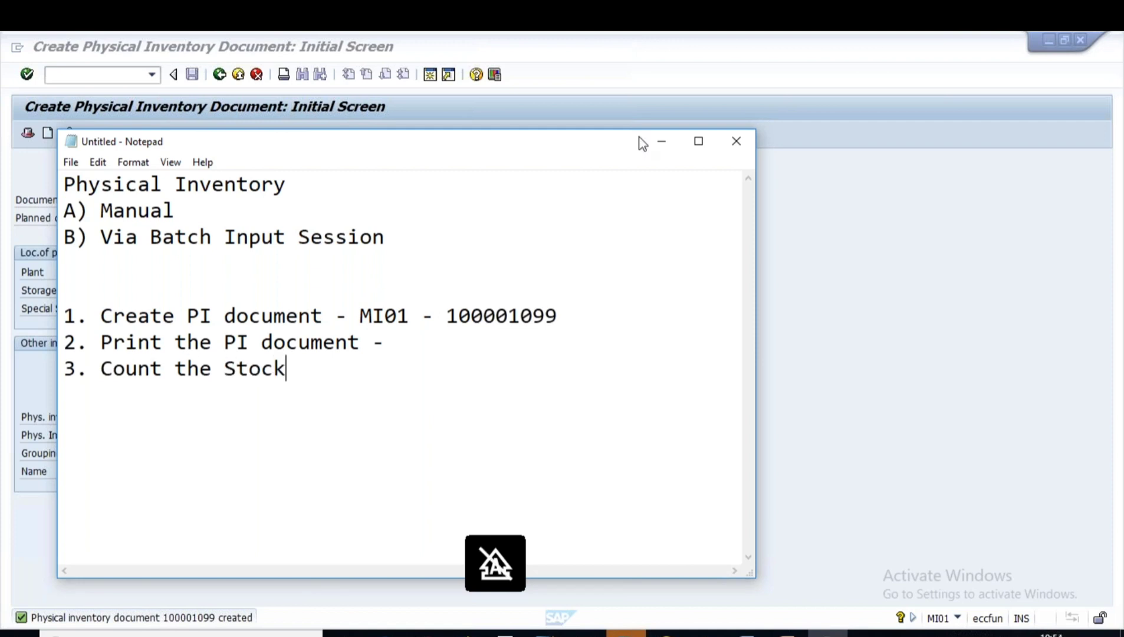
Step: Switch to PowerPoint and present the Physical Inventory Documents slide full screen, marking its Header, Items and Item sections before leaving the show
left_click(656, 143)
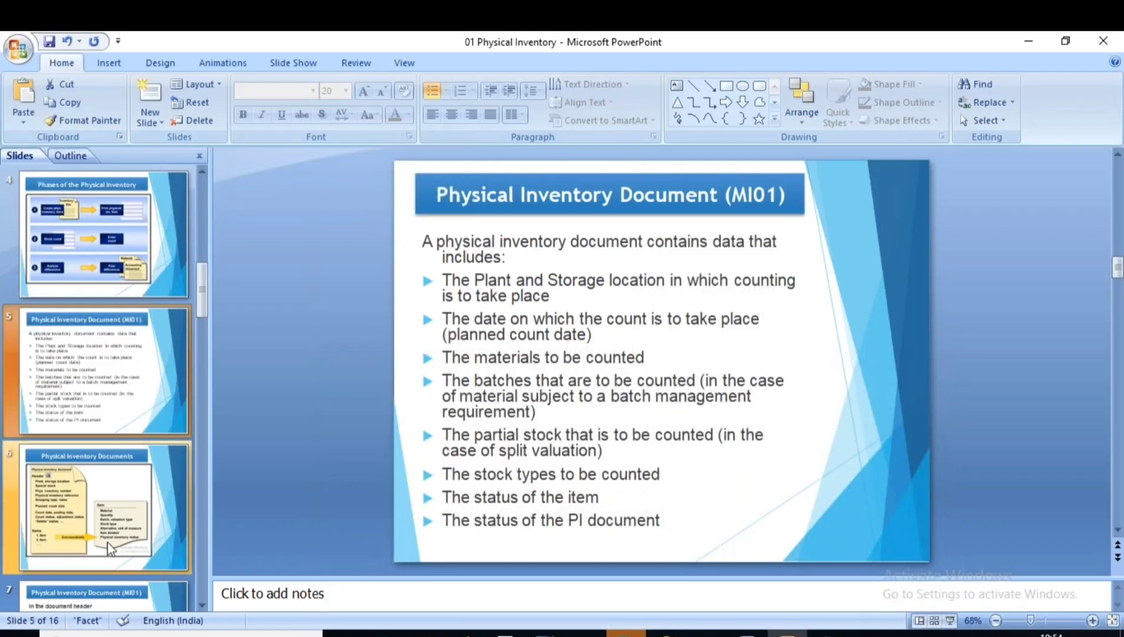
left_click(77, 479)
left_click(949, 620)
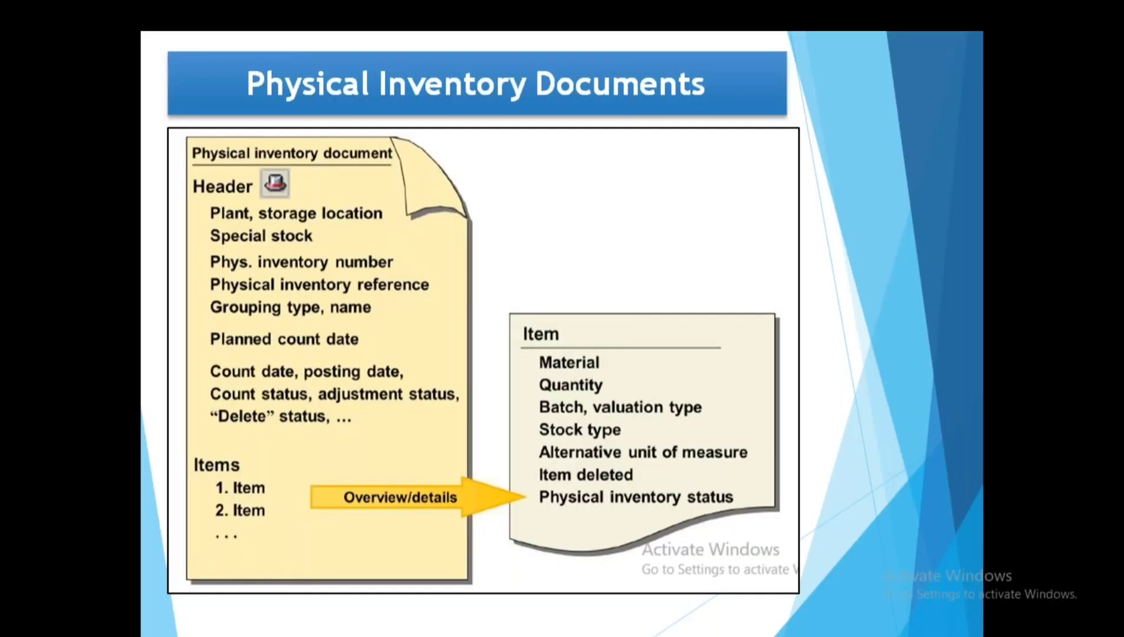
mouse_move(220, 174)
left_mouse_down()
mouse_move(201, 180)
mouse_move(245, 414)
mouse_move(441, 351)
mouse_move(415, 203)
mouse_move(168, 247)
mouse_move(389, 428)
mouse_move(304, 172)
left_mouse_up()
mouse_move(219, 453)
left_mouse_down()
mouse_move(196, 466)
mouse_move(265, 457)
mouse_move(250, 446)
left_mouse_up()
mouse_move(530, 309)
left_mouse_down()
mouse_move(489, 507)
mouse_move(773, 322)
mouse_move(501, 401)
mouse_move(769, 501)
mouse_move(661, 270)
left_mouse_up()
key("e")
key("Right")
key("Escape")
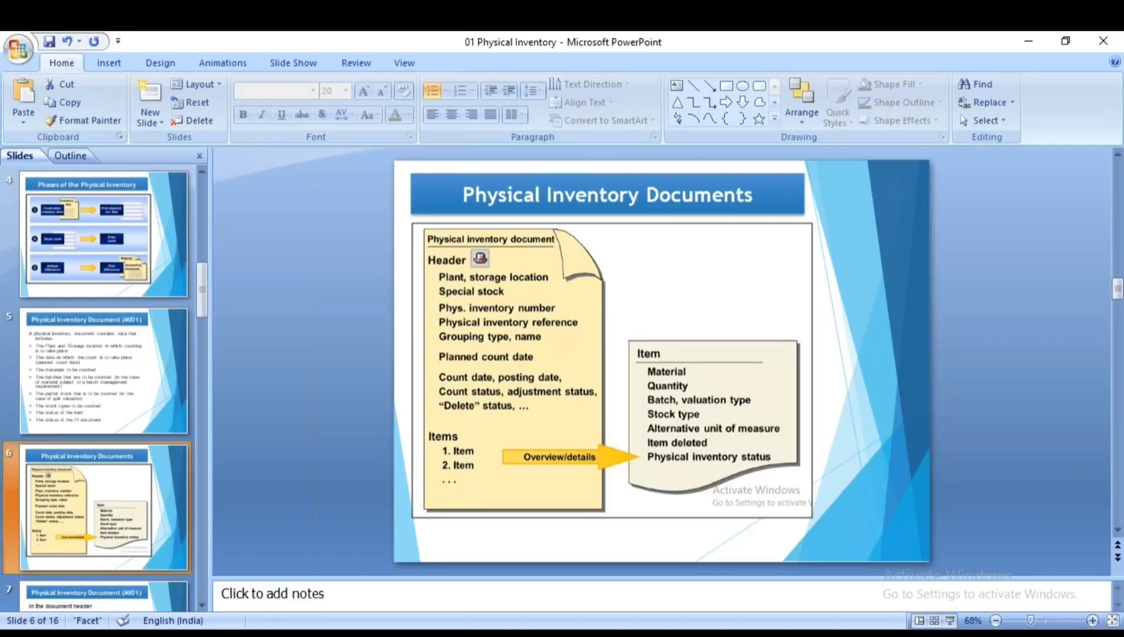
Step: Switch back to SAP, leave MI01 and open physical inventory document 100001099 of fiscal year 2018 in transaction MI02
left_click(546, 634)
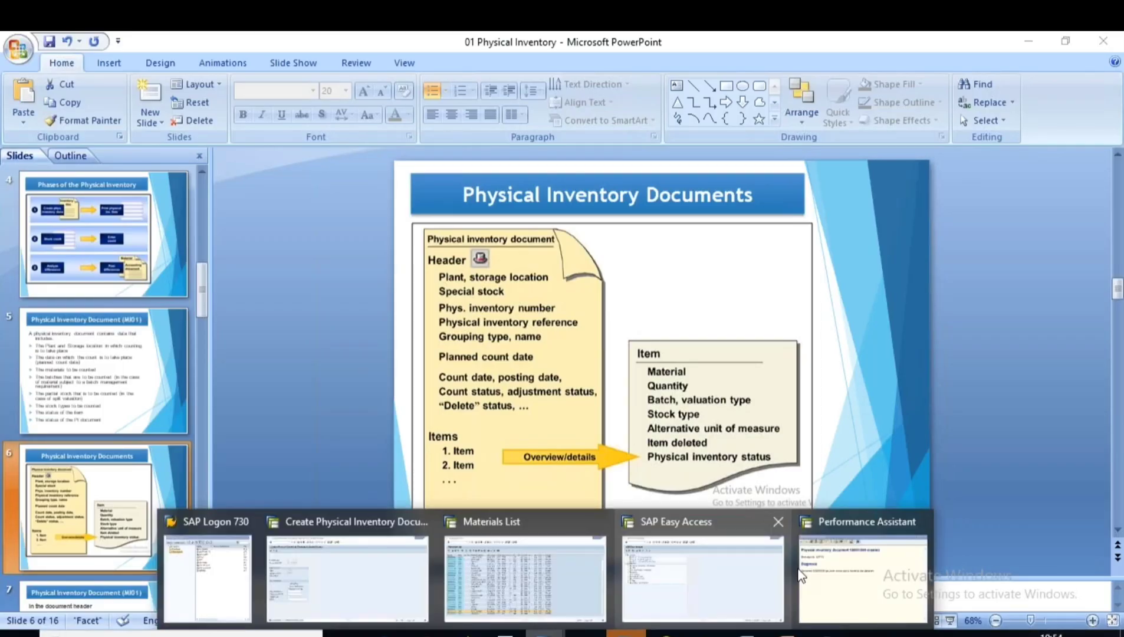
left_click(359, 572)
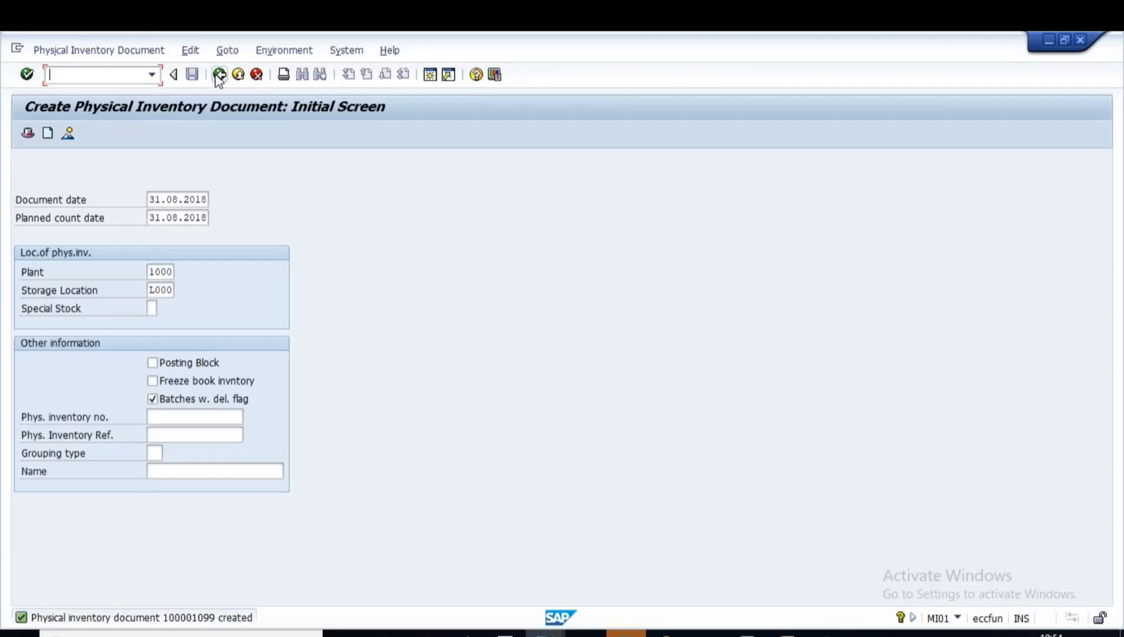
left_click(218, 76)
type("mi02")
key("Return")
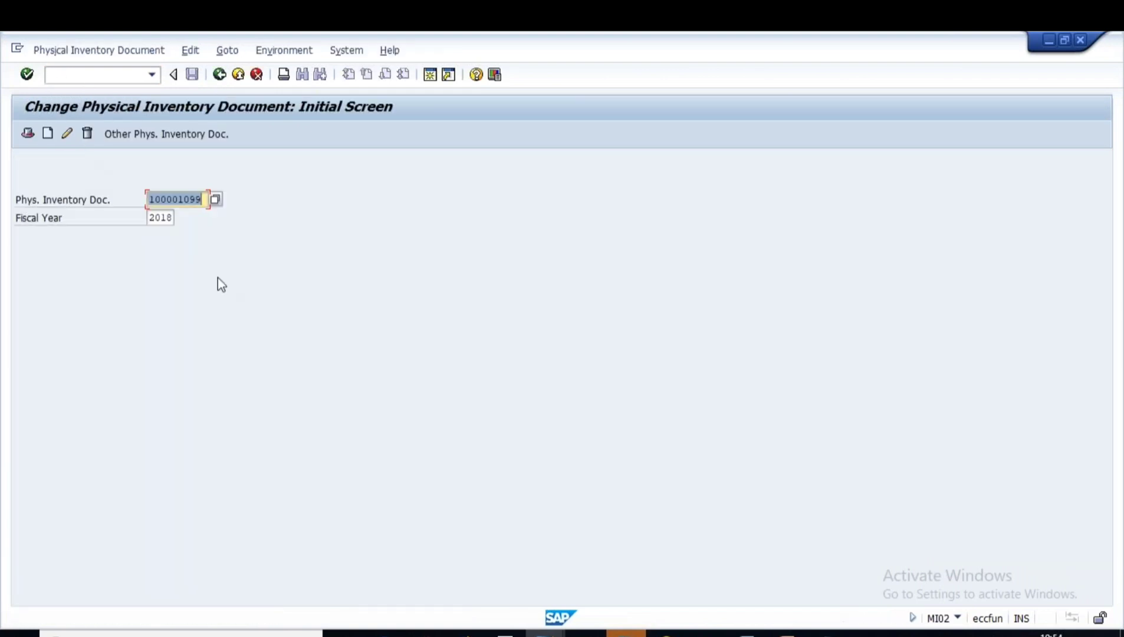
left_click_drag(206, 198, 149, 200)
key("Tab")
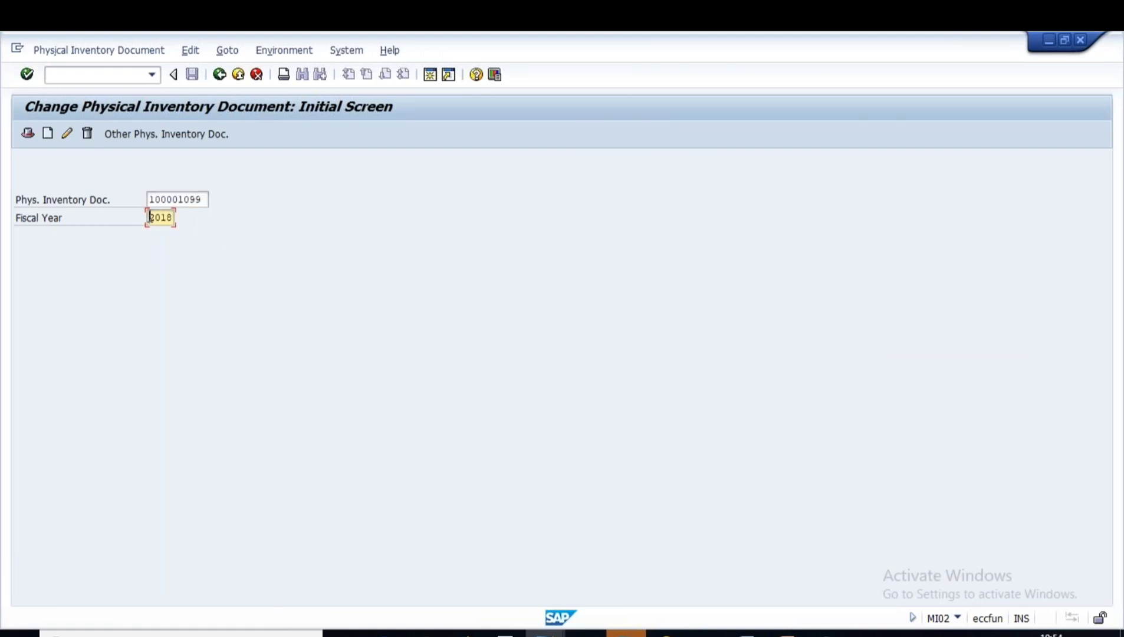
key("Return")
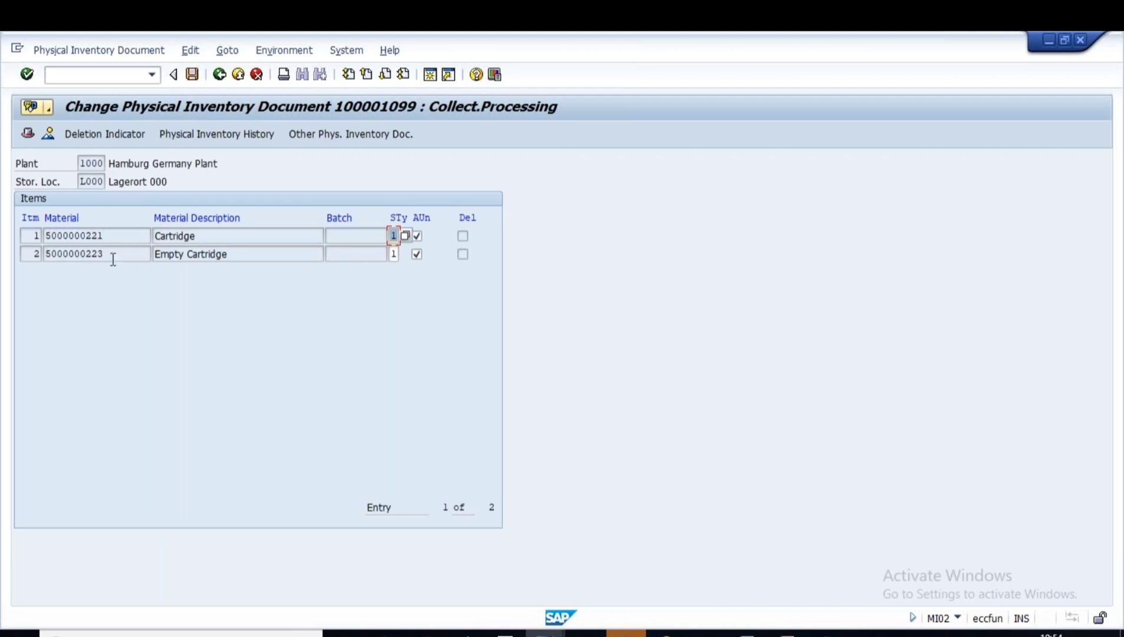
Step: Check the material numbers of both items and open the document's header to view its Document Date
left_click_drag(109, 238, 43, 240)
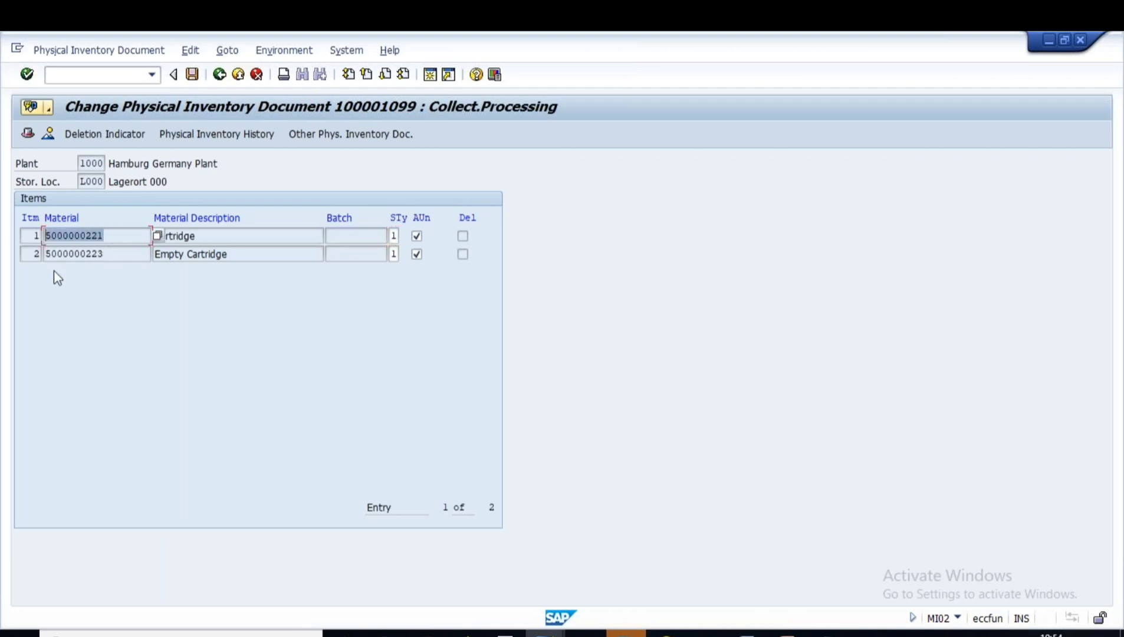
left_click_drag(111, 256, 18, 254)
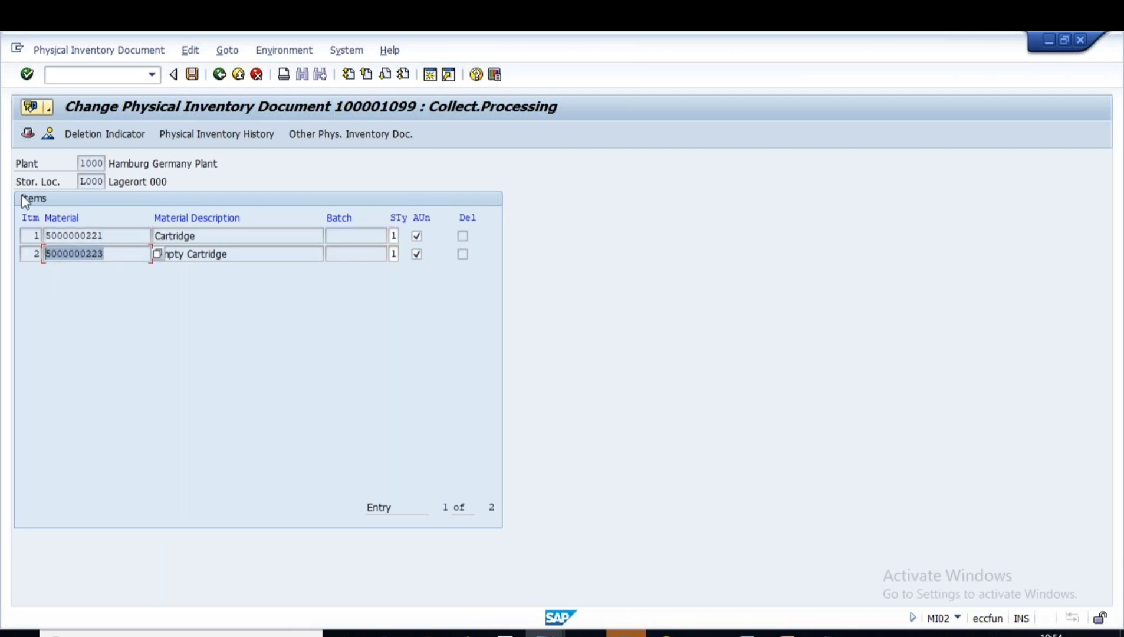
left_click(28, 136)
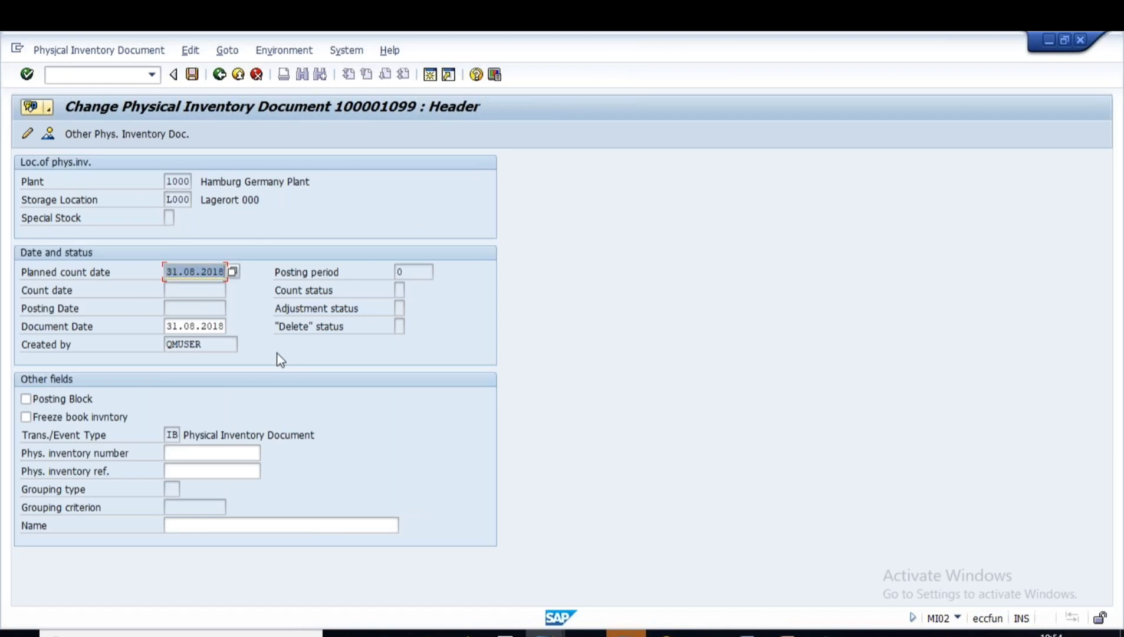
left_click(168, 326)
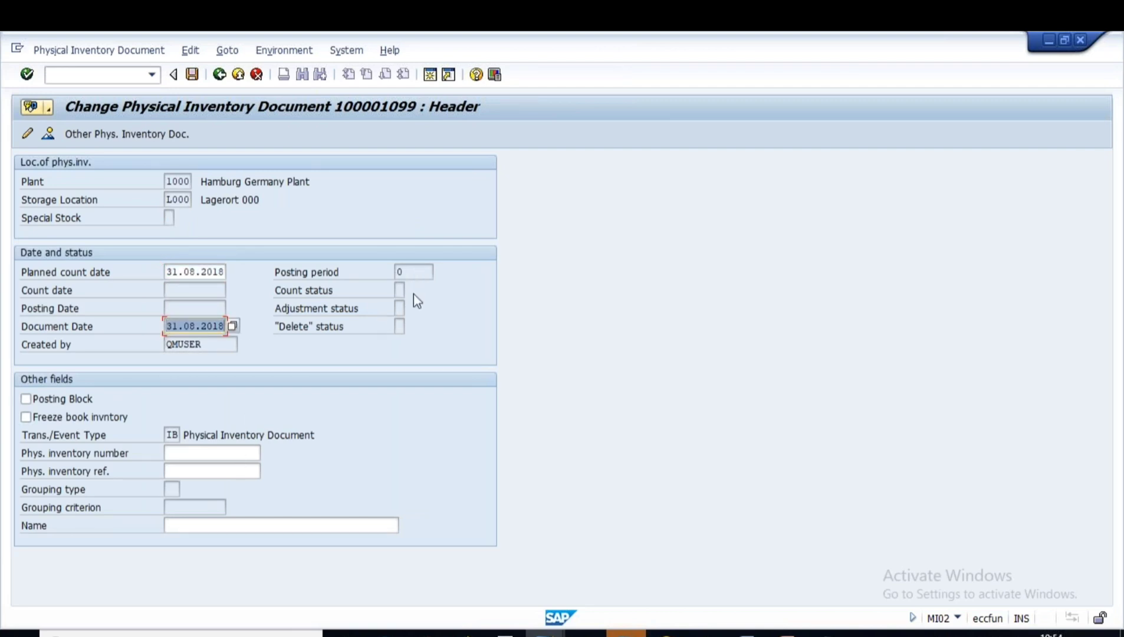
Step: Read the field help for Count status, compare it with the Physical Inventory Documents slide in PowerPoint, and return to the SAP header
left_click(399, 291)
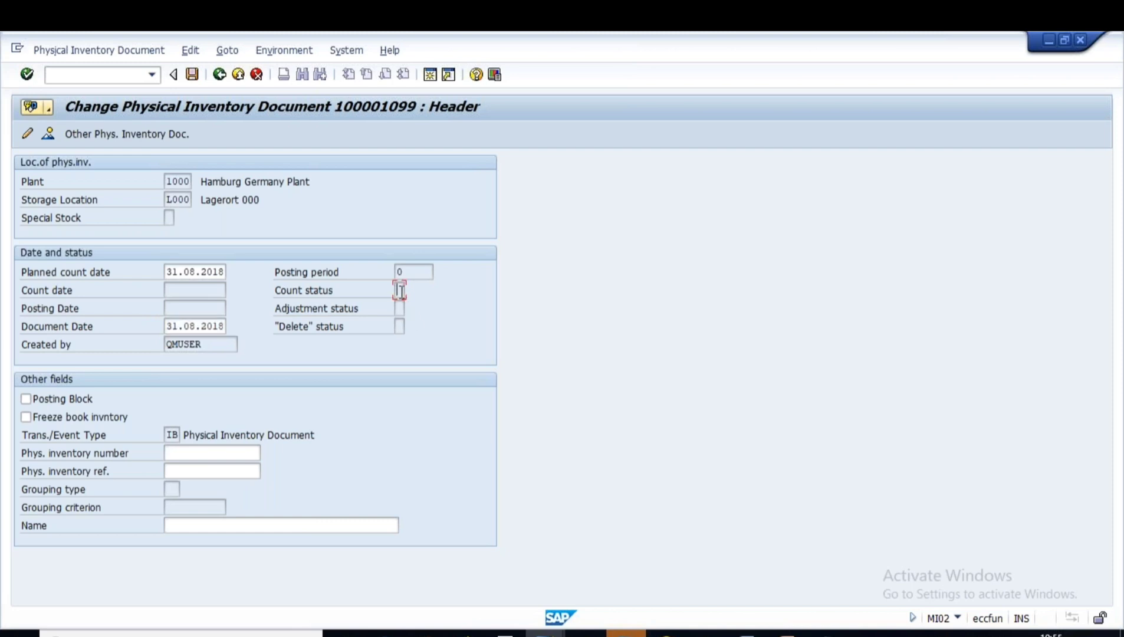
key("F1")
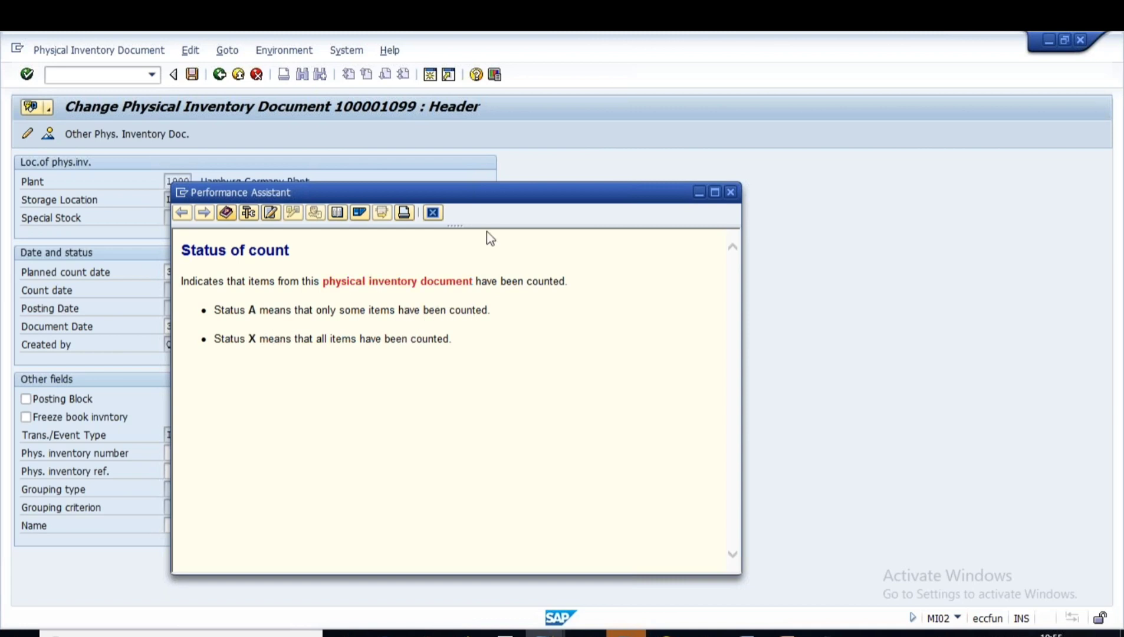
left_click_drag(393, 199, 699, 204)
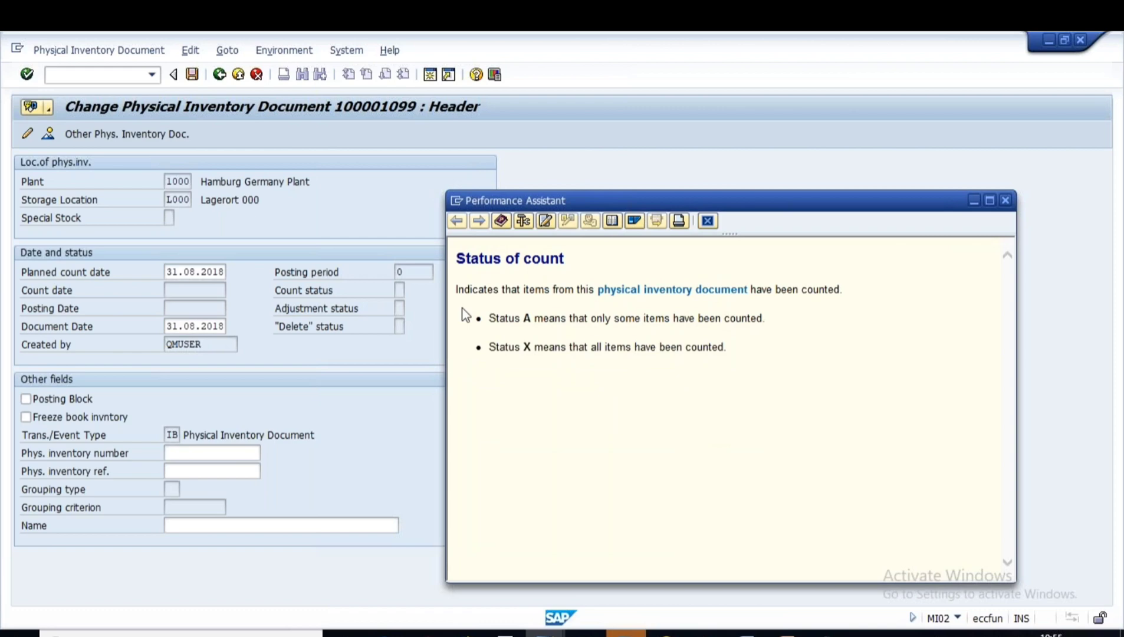
left_click(787, 634)
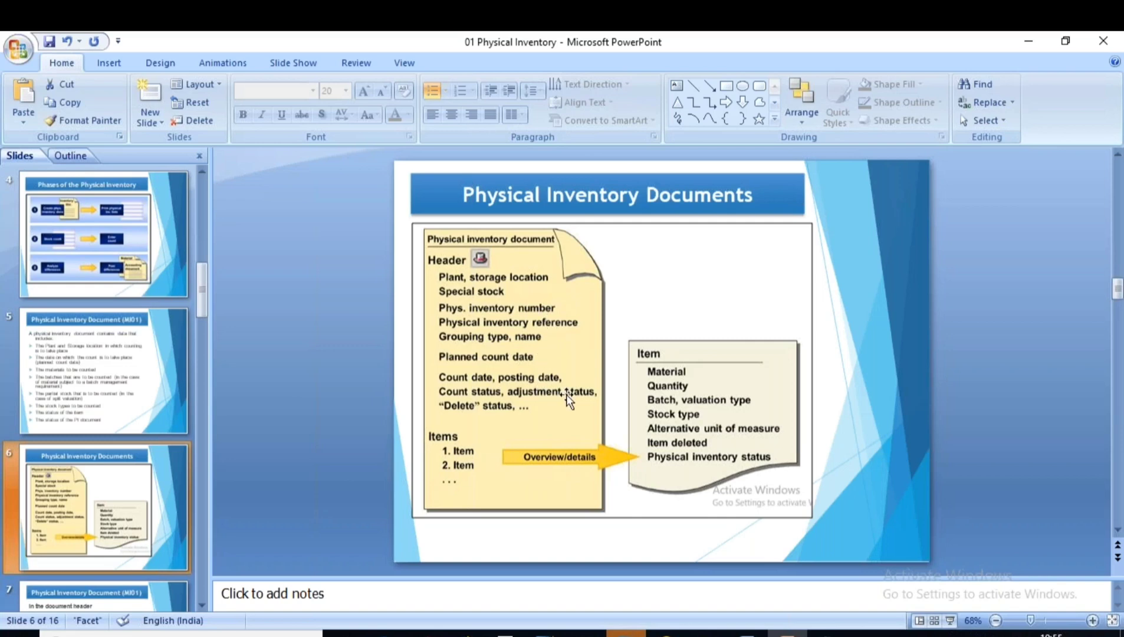
left_click(748, 634)
left_click(489, 420)
left_click_drag(542, 199, 250, 207)
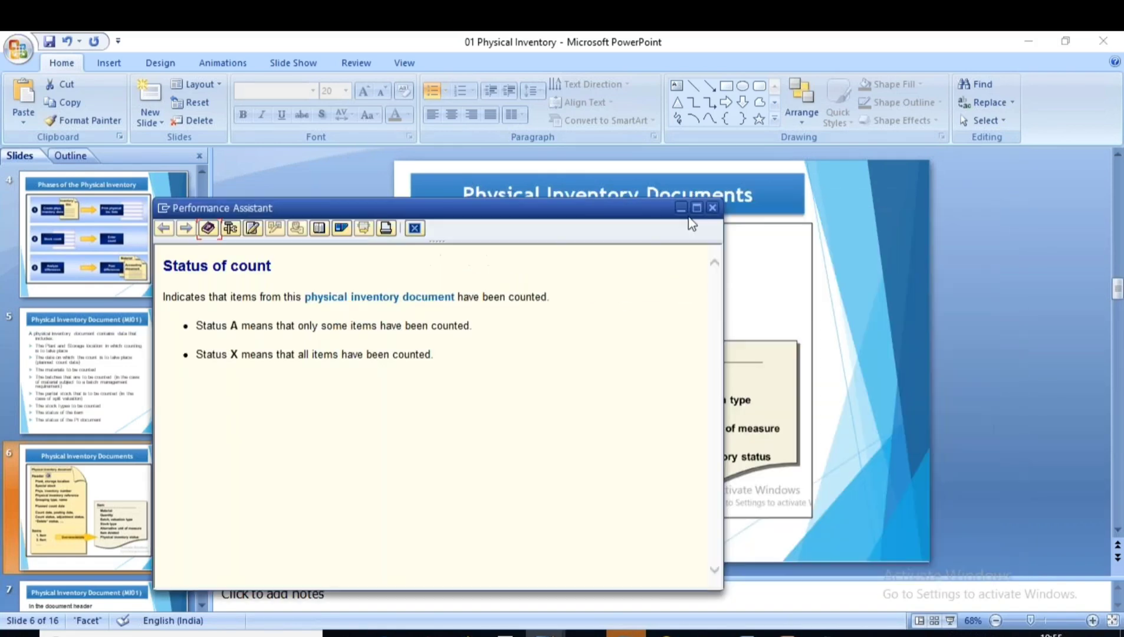
left_click(713, 208)
key("alt+Tab")
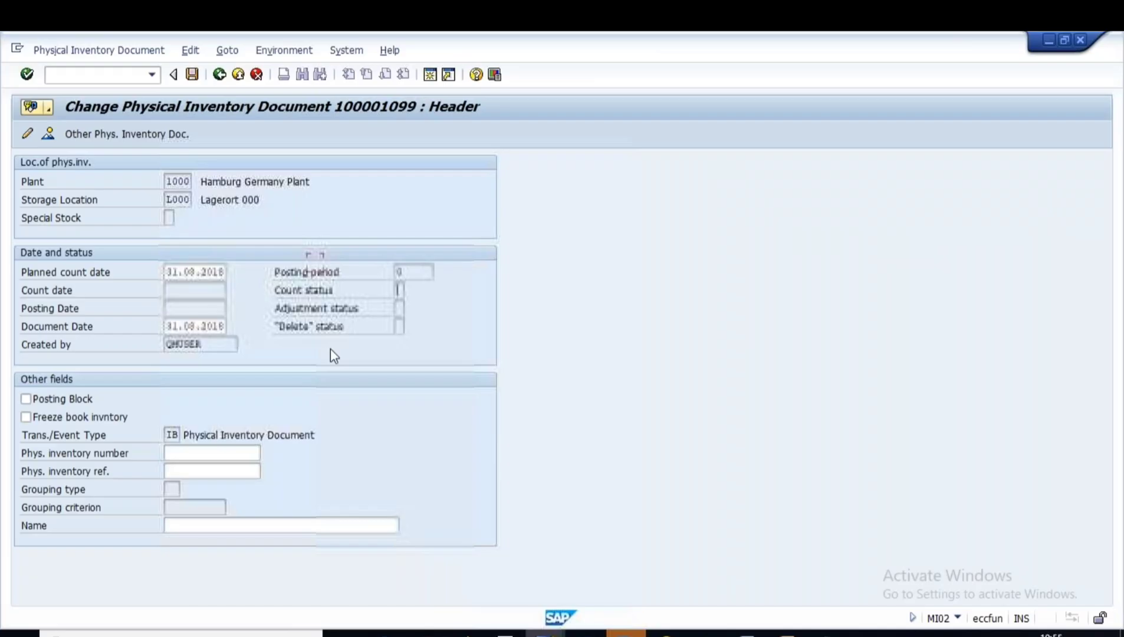
Step: Read the field help for Adjustment status in the document header and close it
left_click(398, 310)
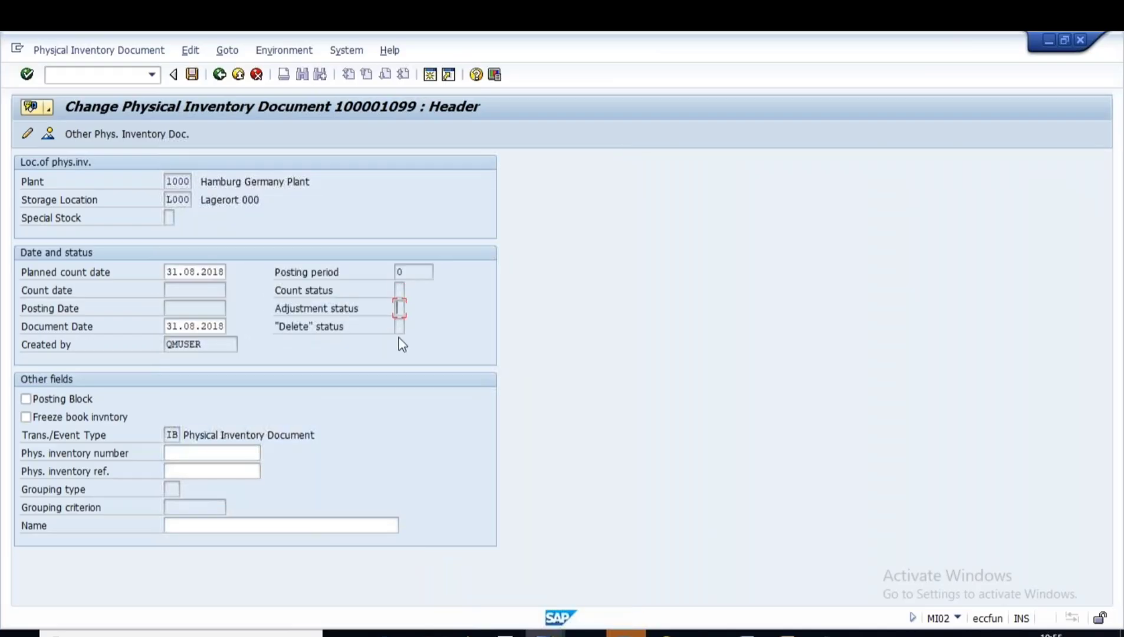
key("F1")
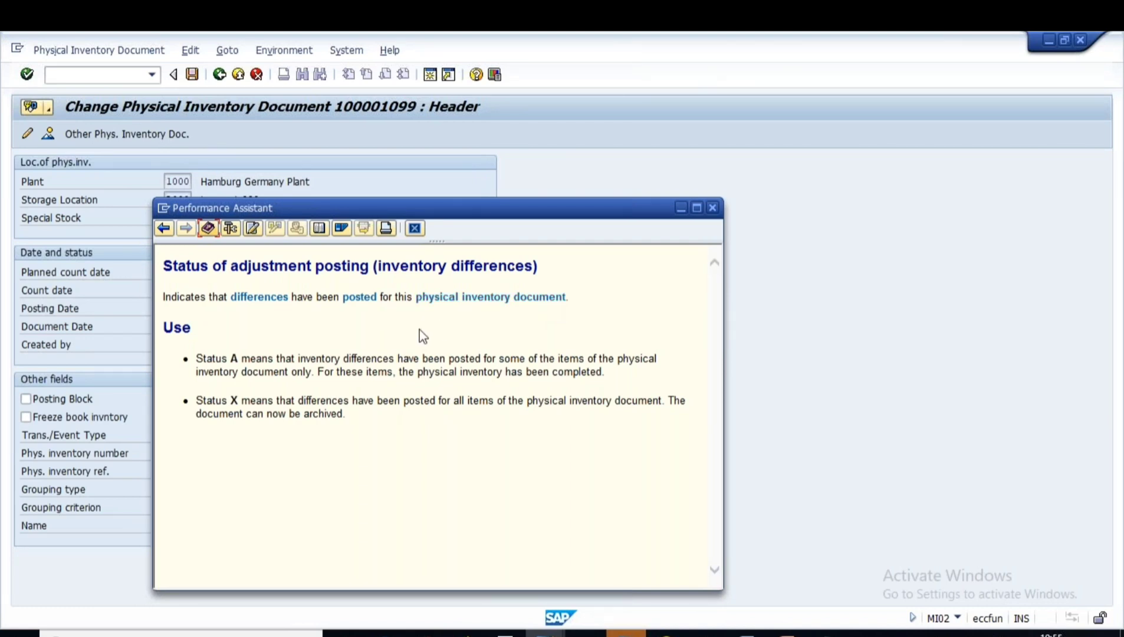
left_click_drag(165, 266, 391, 270)
left_click_drag(461, 270, 533, 269)
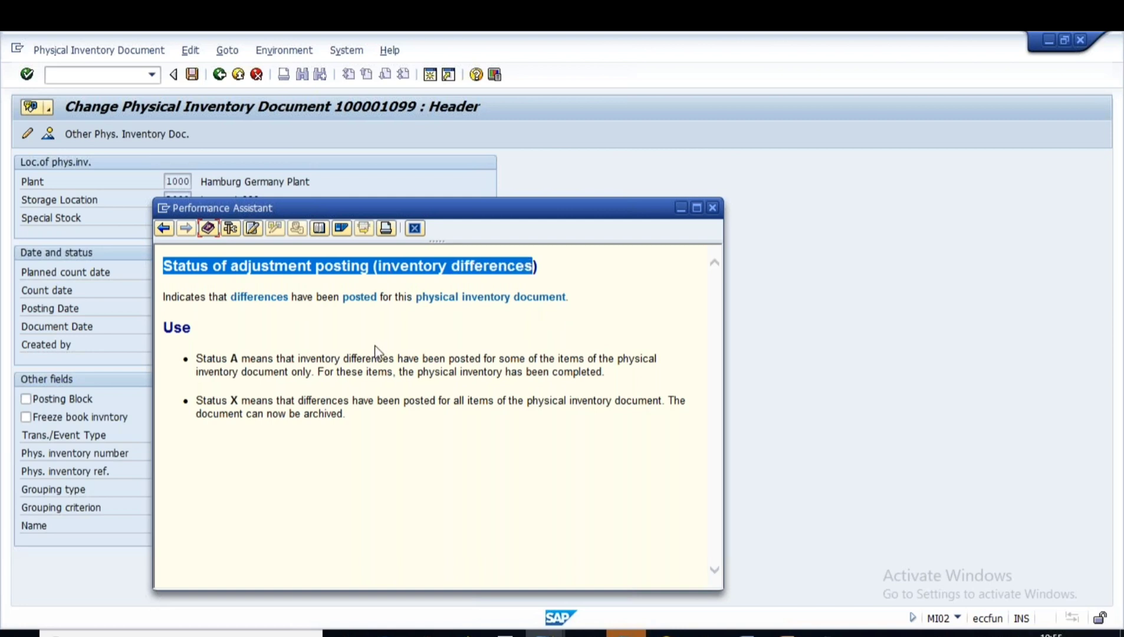
left_click(713, 208)
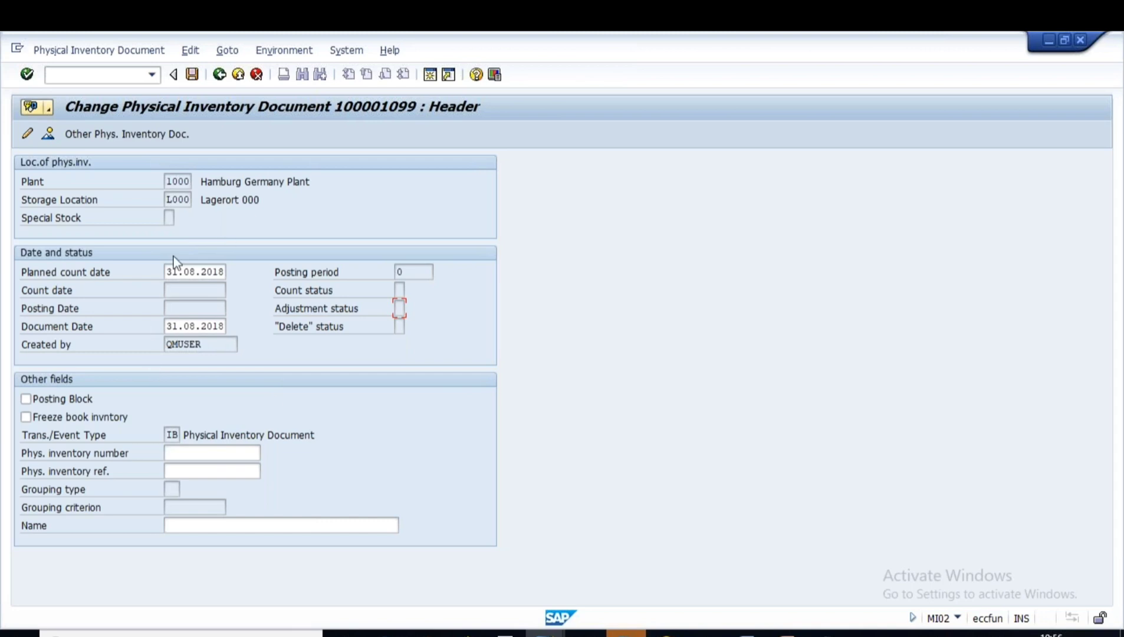
Step: Examine the Count date and Posting Date fields in the document header
left_click(176, 291)
left_click(183, 308)
left_click(192, 293)
left_click(190, 310)
left_click(187, 291)
left_click(191, 308)
Step: Leave the header, reopen the item list and display the Cartridge item's physical inventory history to check its status
left_click(220, 75)
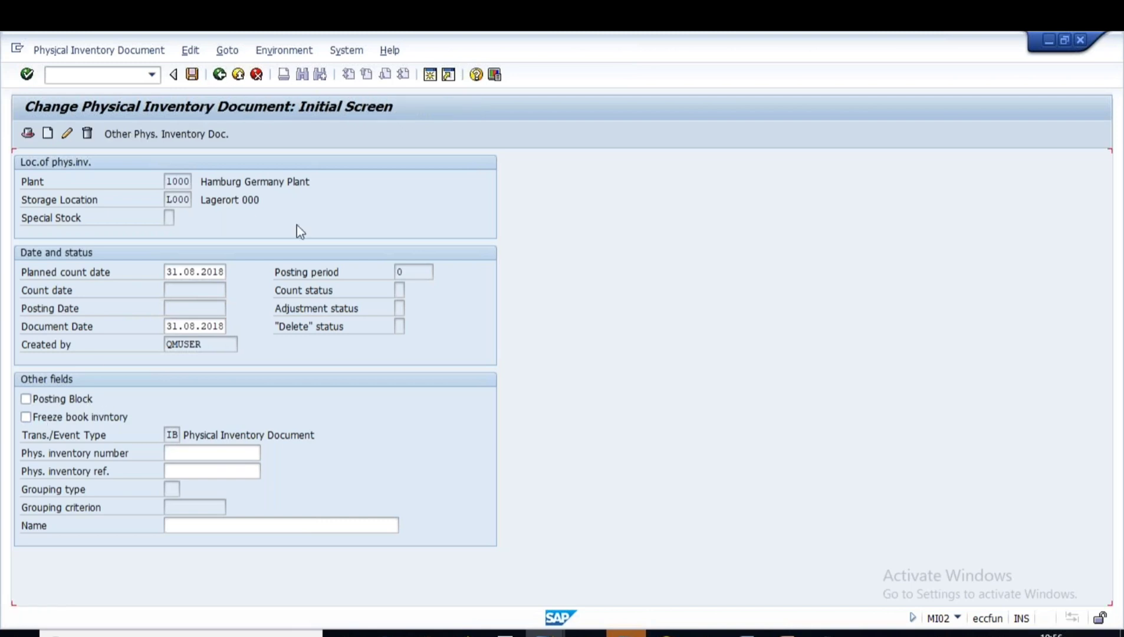
key("Return")
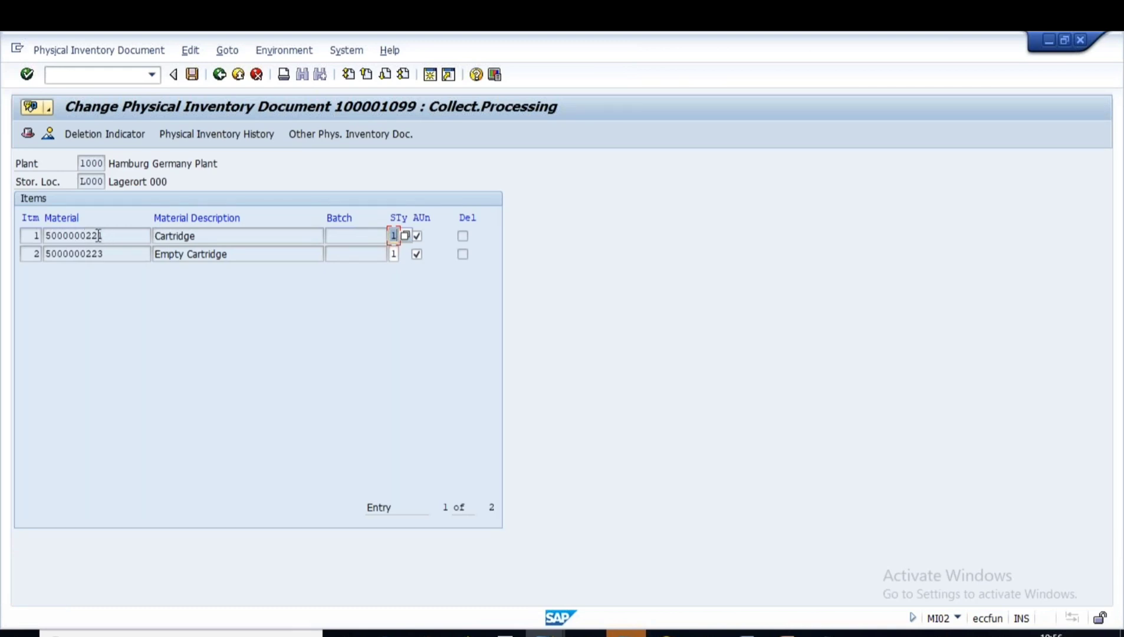
double_click(88, 238)
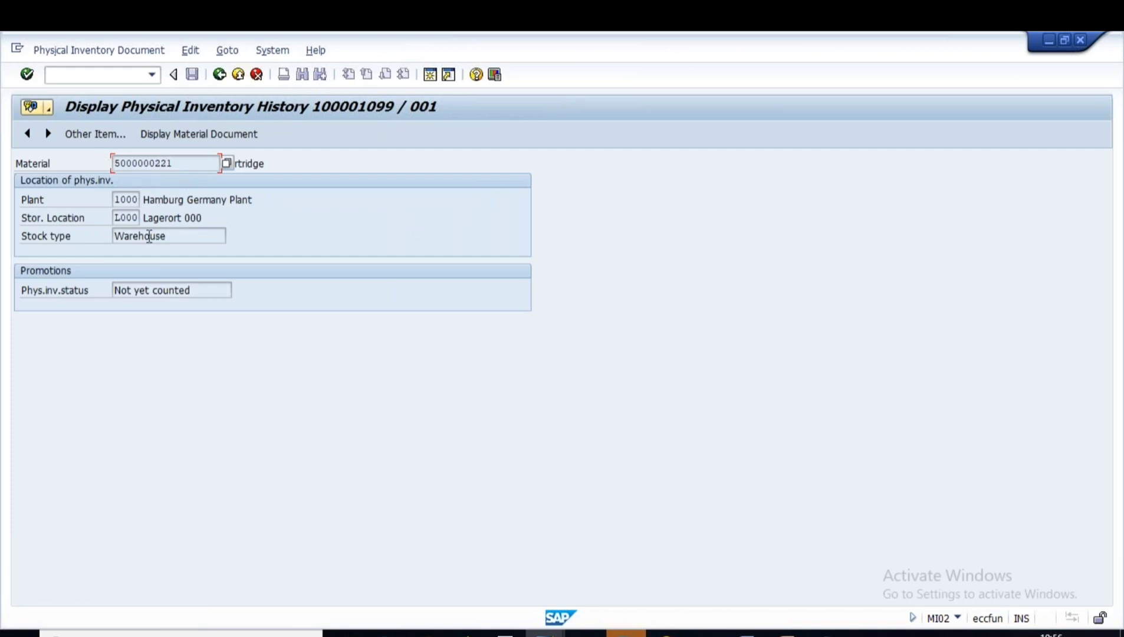
triple_click(198, 290)
left_click_drag(207, 289, 92, 288)
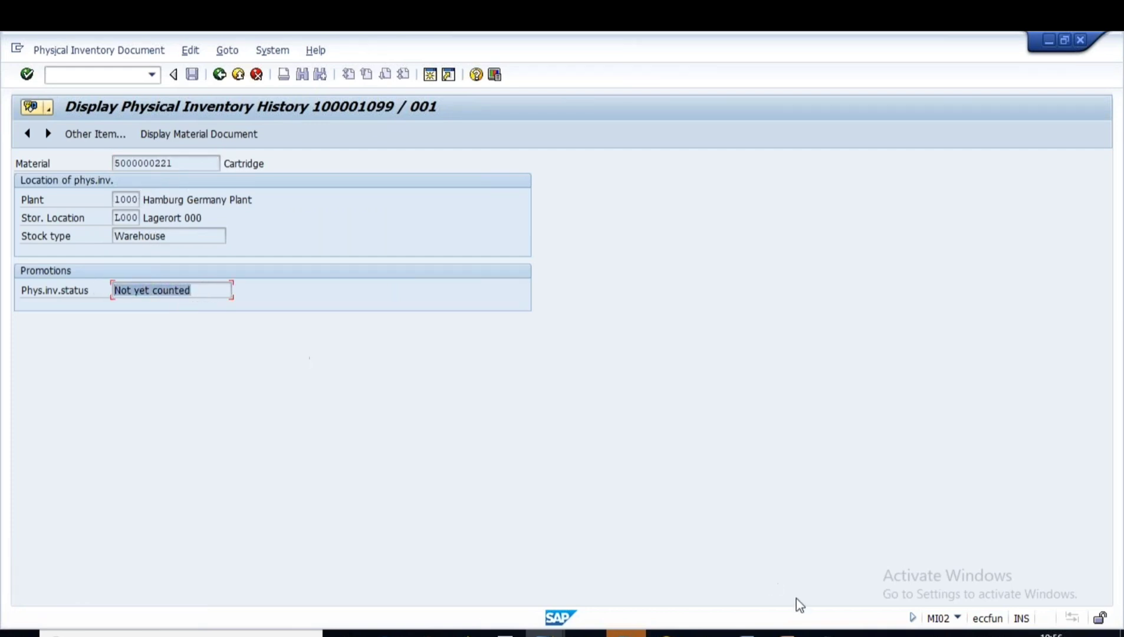
Step: Check the item details on the PowerPoint slide, return to SAP and display the Empty Cartridge item's physical inventory history
left_click(788, 634)
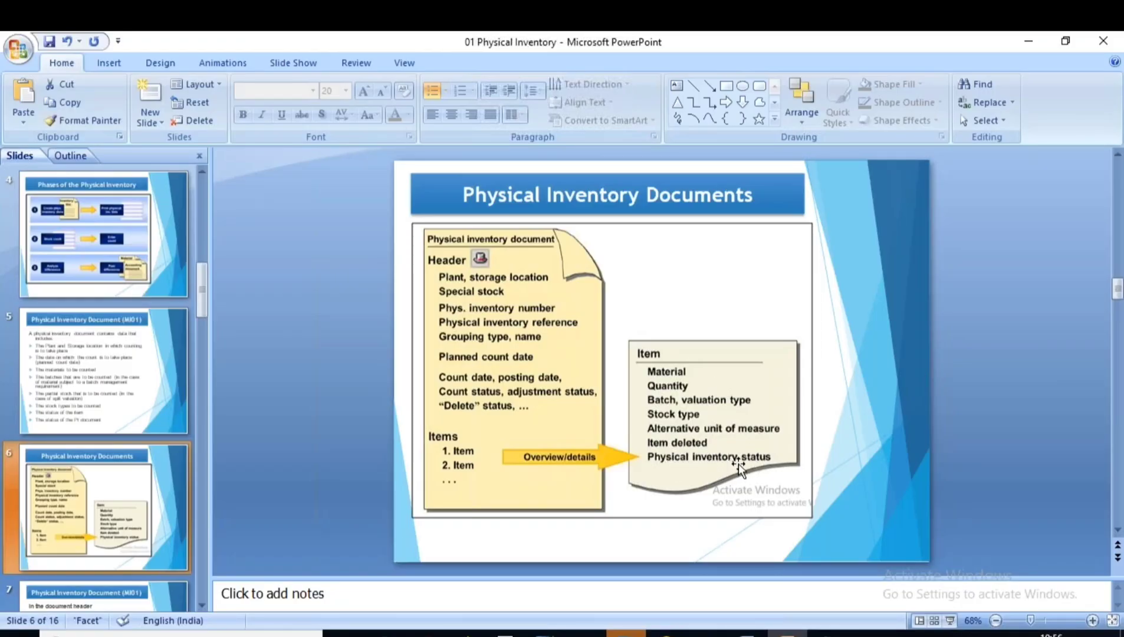
key("alt+Tab")
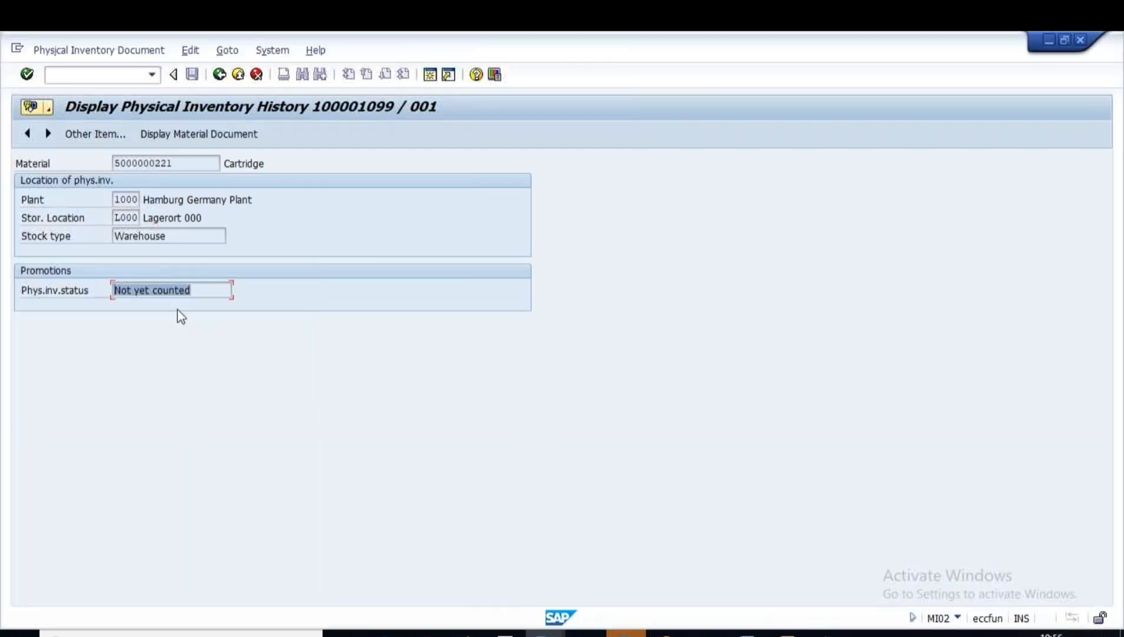
left_click(220, 74)
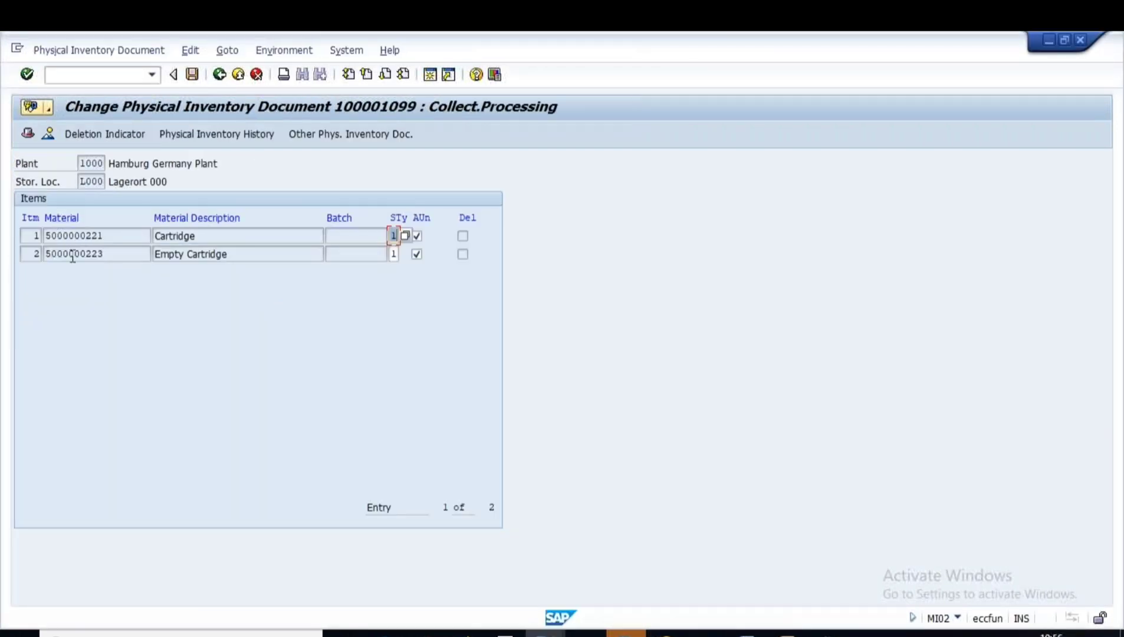
double_click(85, 254)
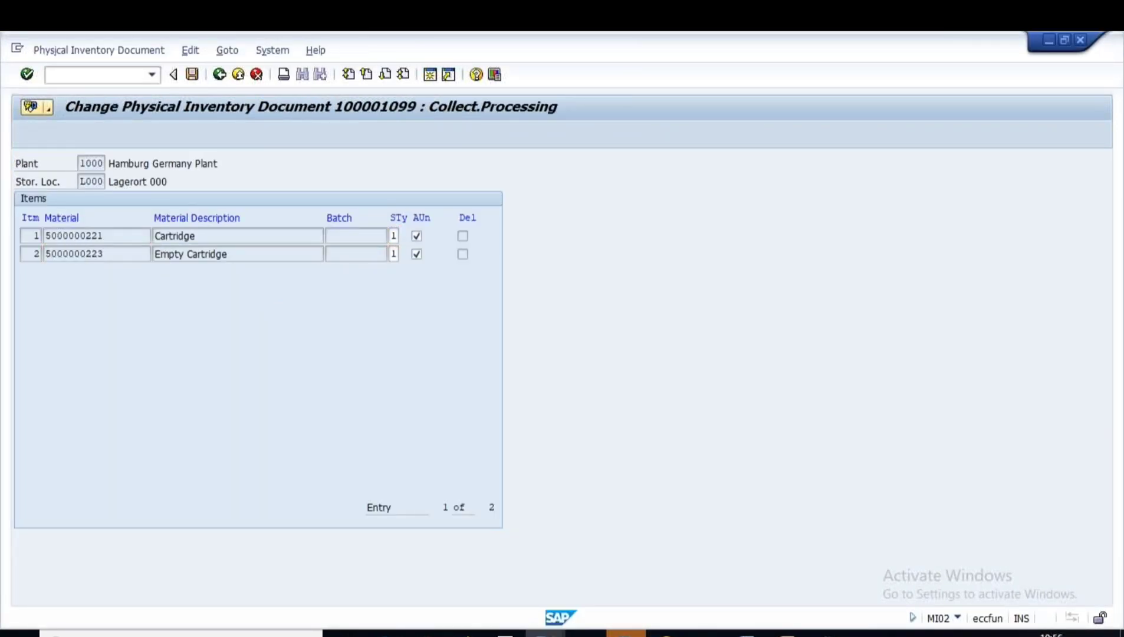
left_click_drag(203, 294, 98, 349)
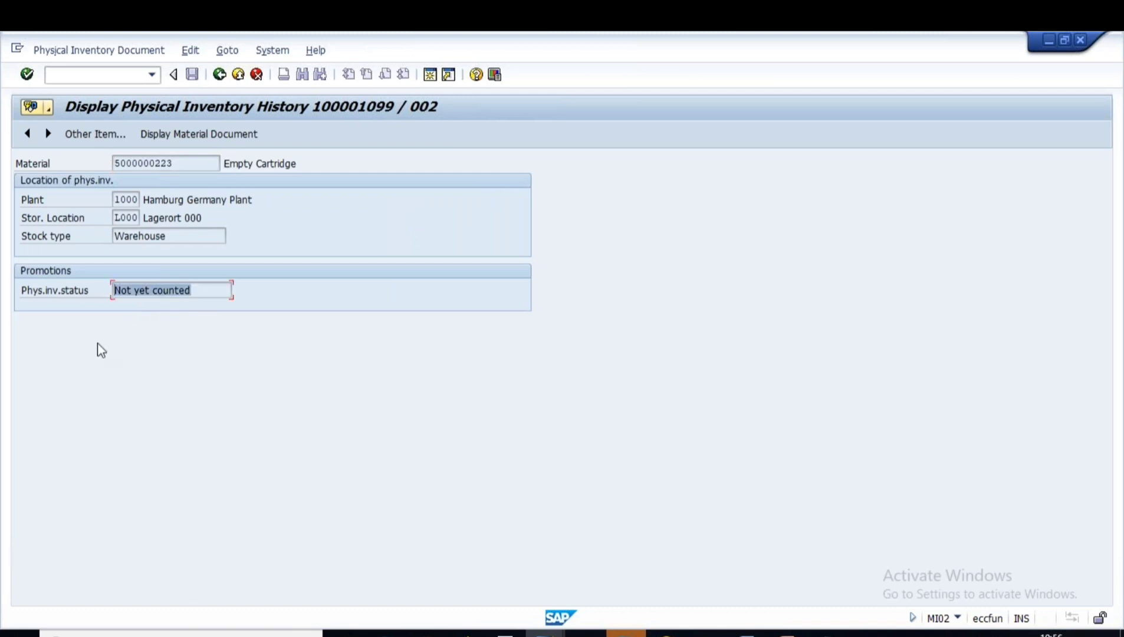
left_click(220, 74)
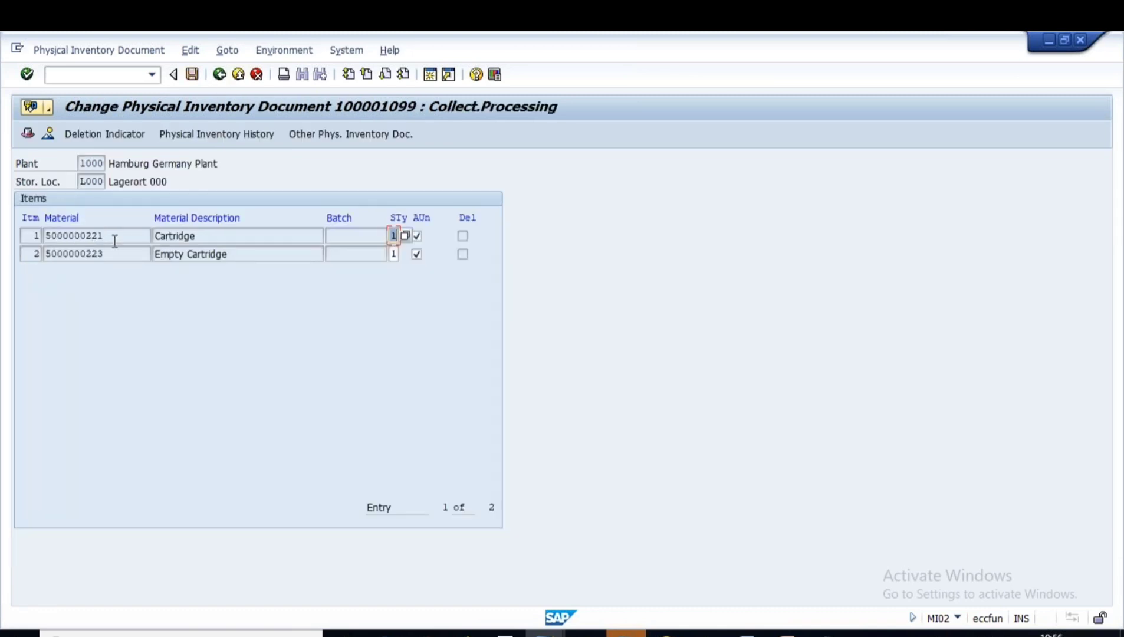
Step: Review the items' batch fields and the list of available stock types for the Cartridge item, leaving its stock type as is
key("Tab")
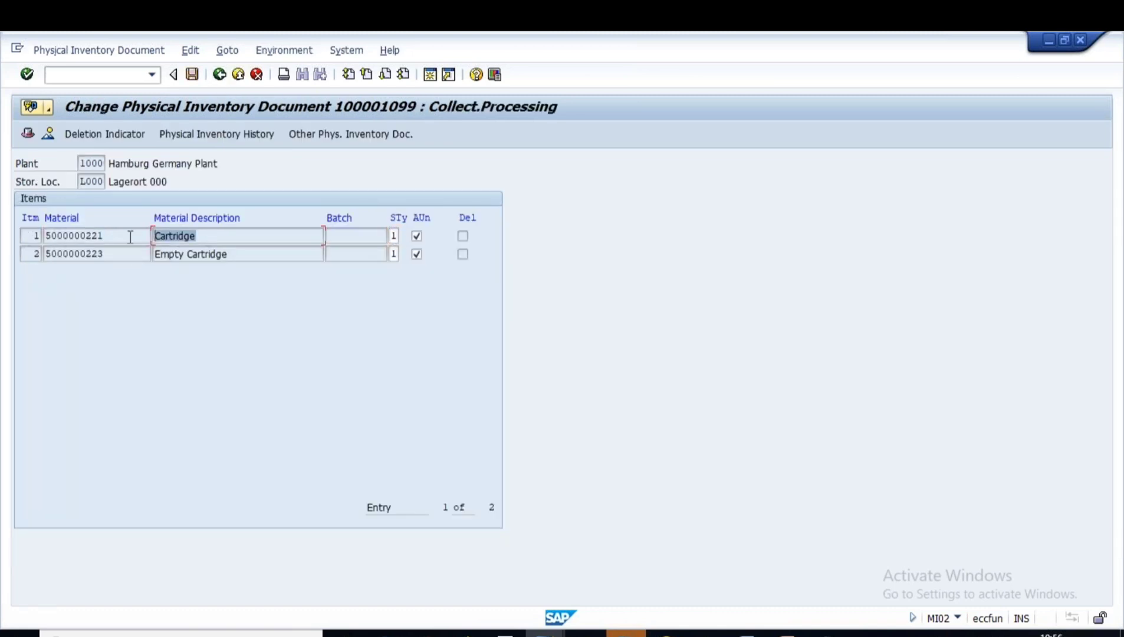
left_click(345, 237)
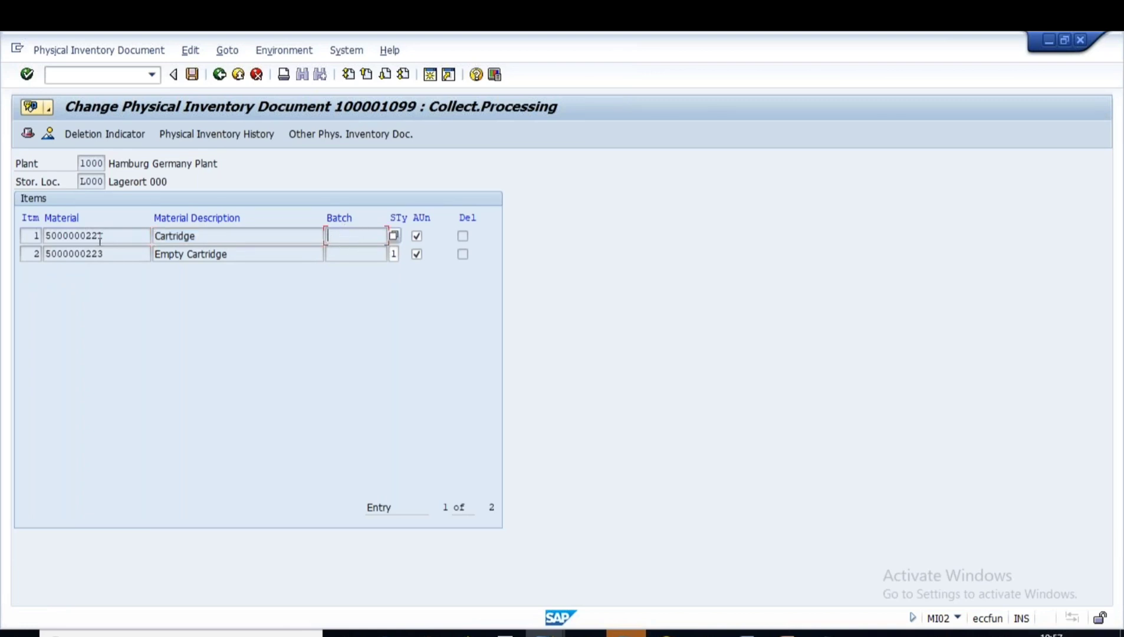
left_click(353, 255)
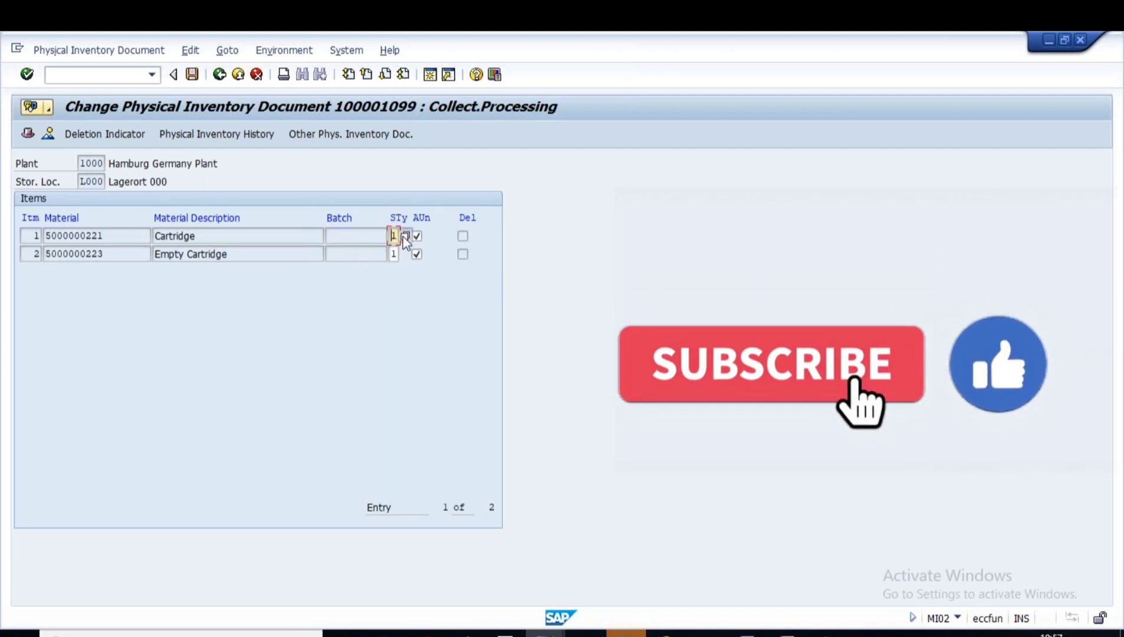
left_click(403, 236)
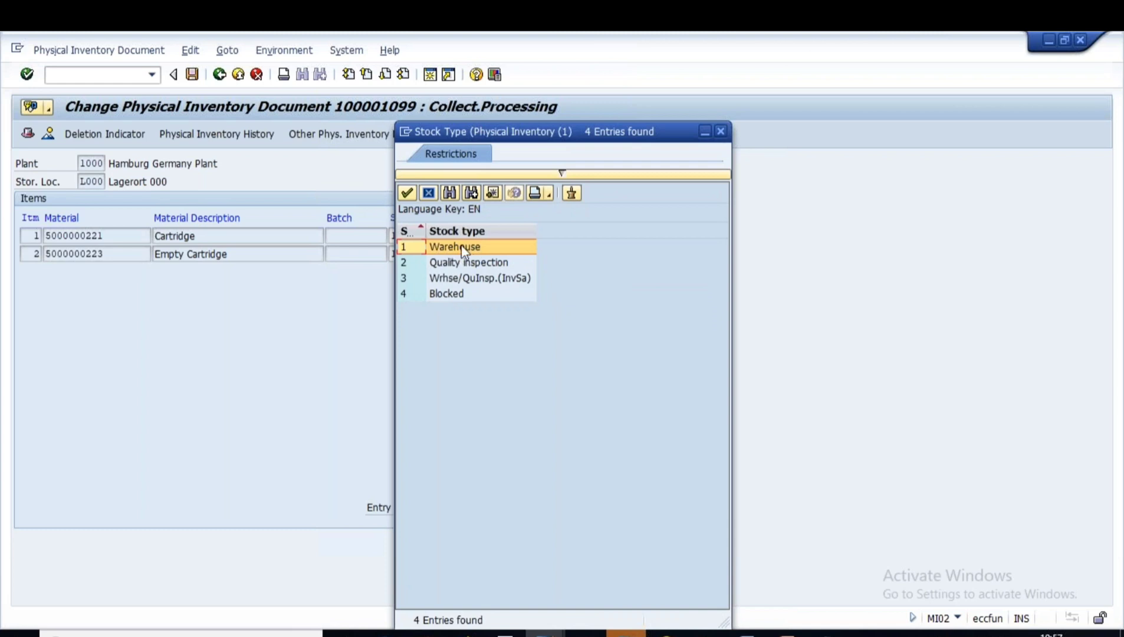
left_click(721, 132)
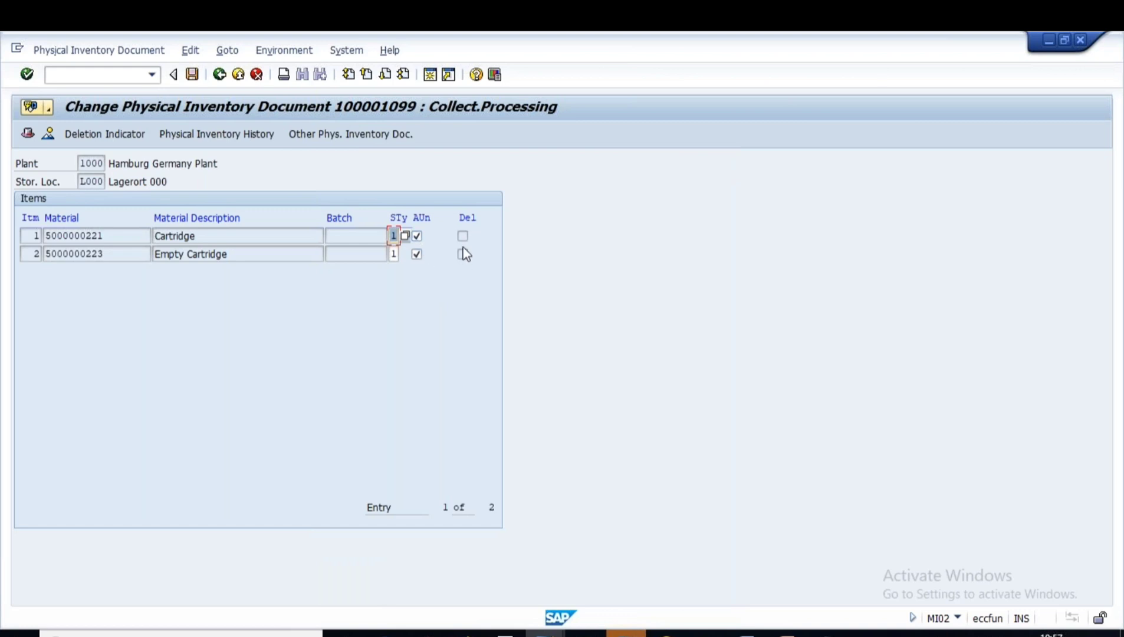
Step: Examine the deletion options for the Cartridge item and for the whole document on the initial screen, and reopen the item list
left_click_drag(112, 235, 33, 235)
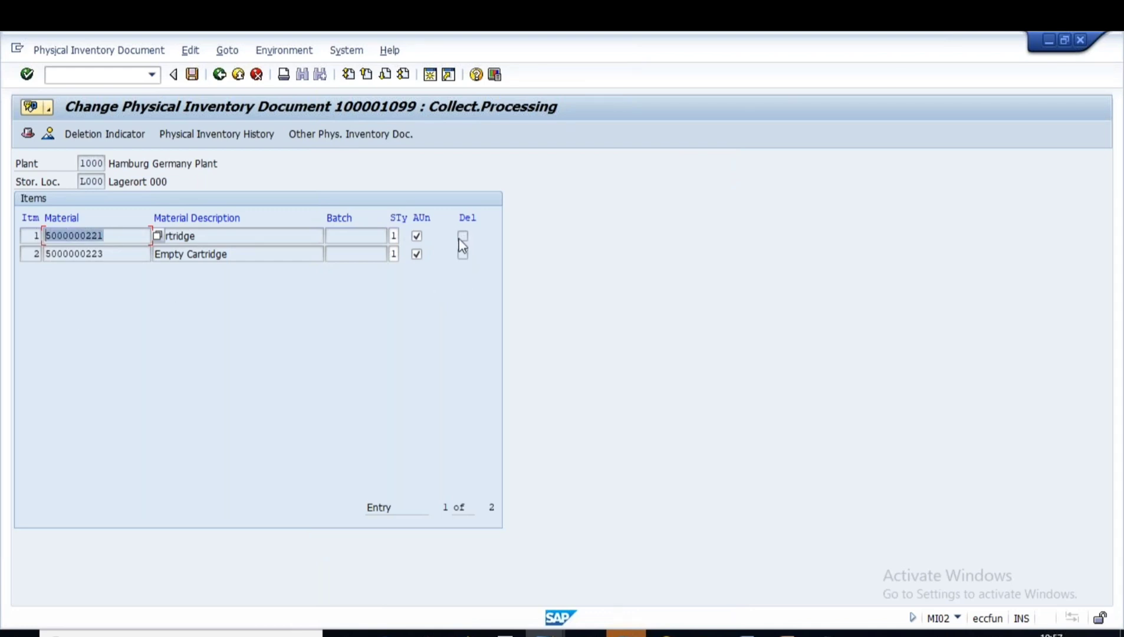
left_click(91, 236)
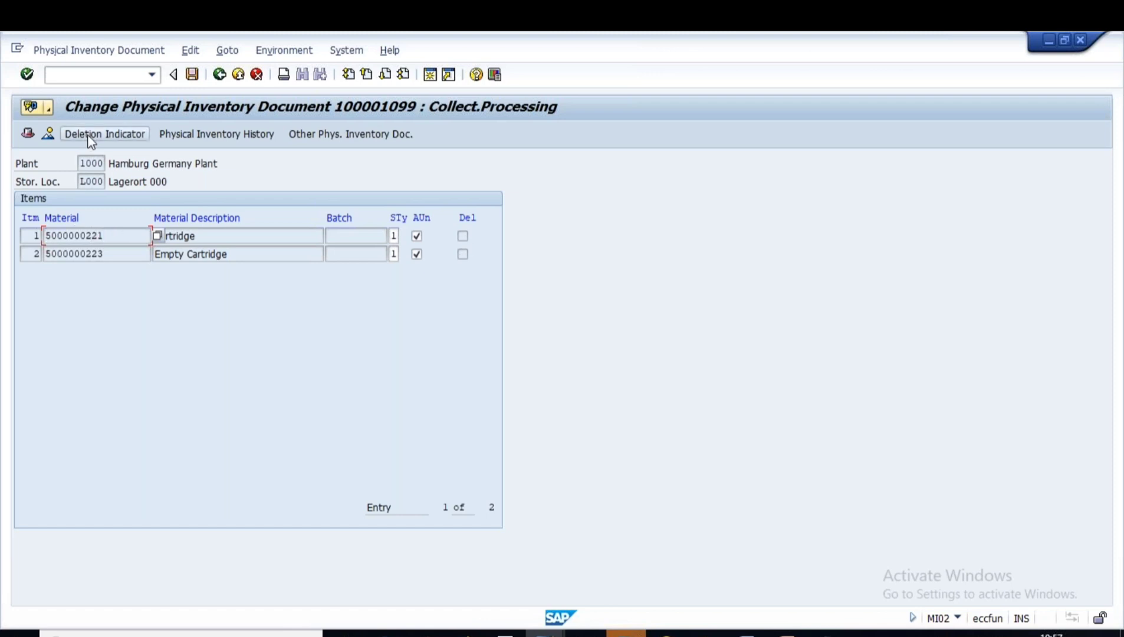
key("Left")
key("Left")
key("Left")
key("Left")
left_click(219, 74)
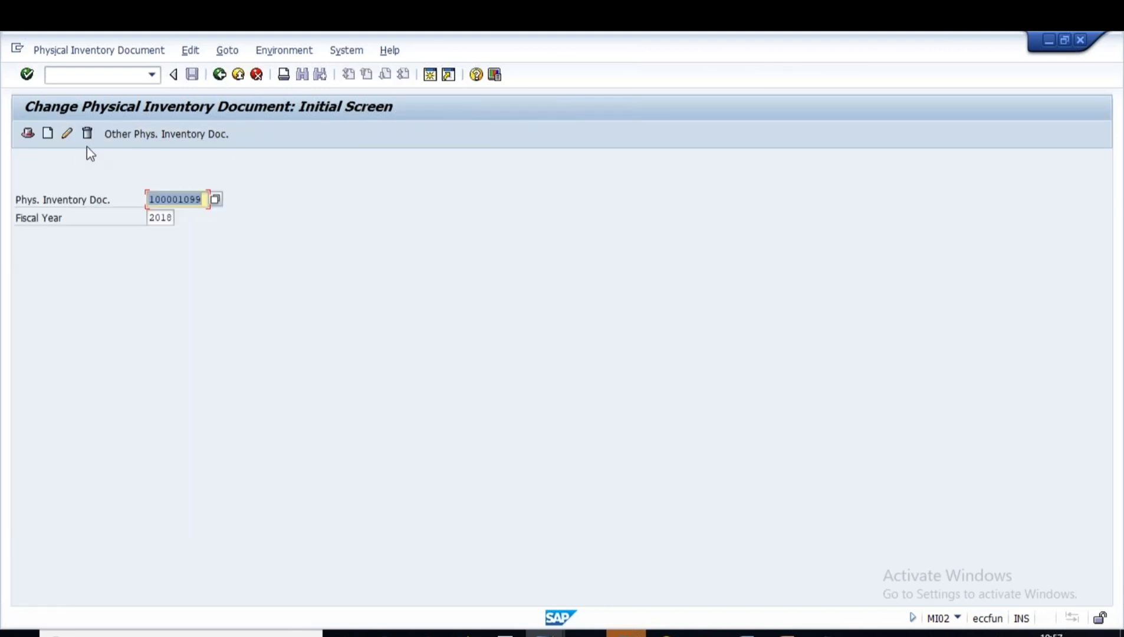
key("Return")
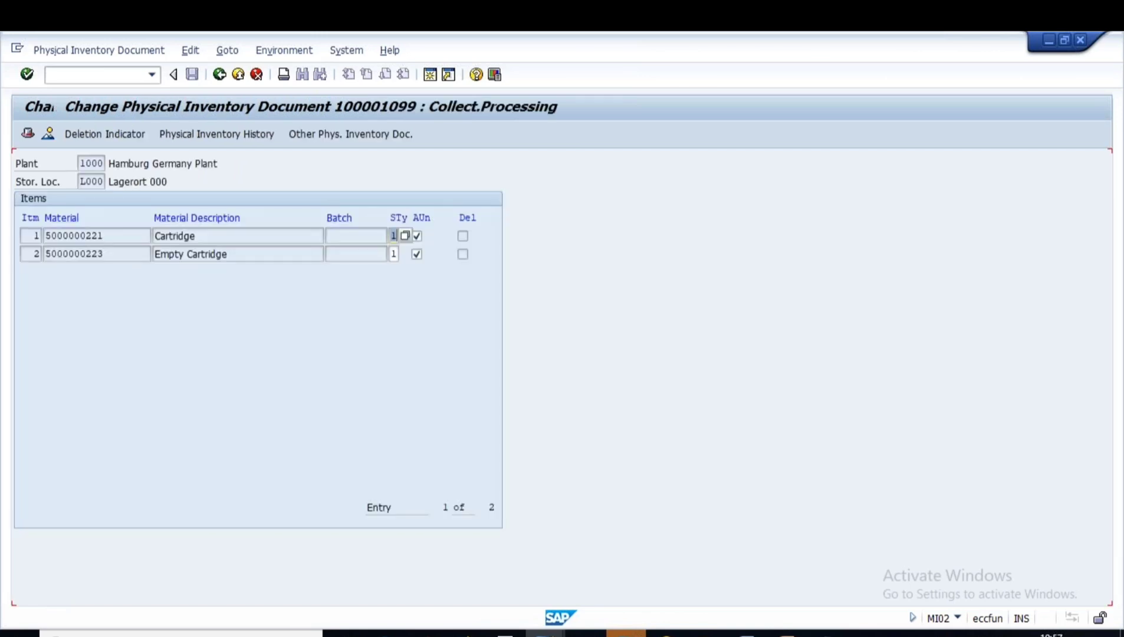
Step: Open the entry of new items in the physical inventory document
left_click(83, 50)
mouse_move(101, 161)
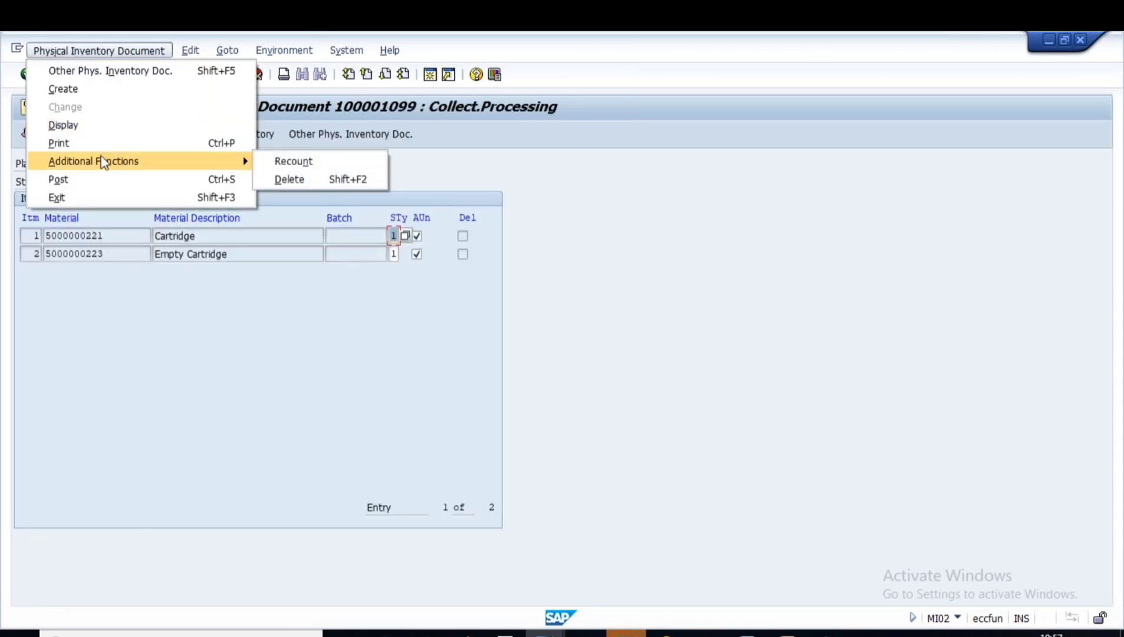
mouse_move(189, 52)
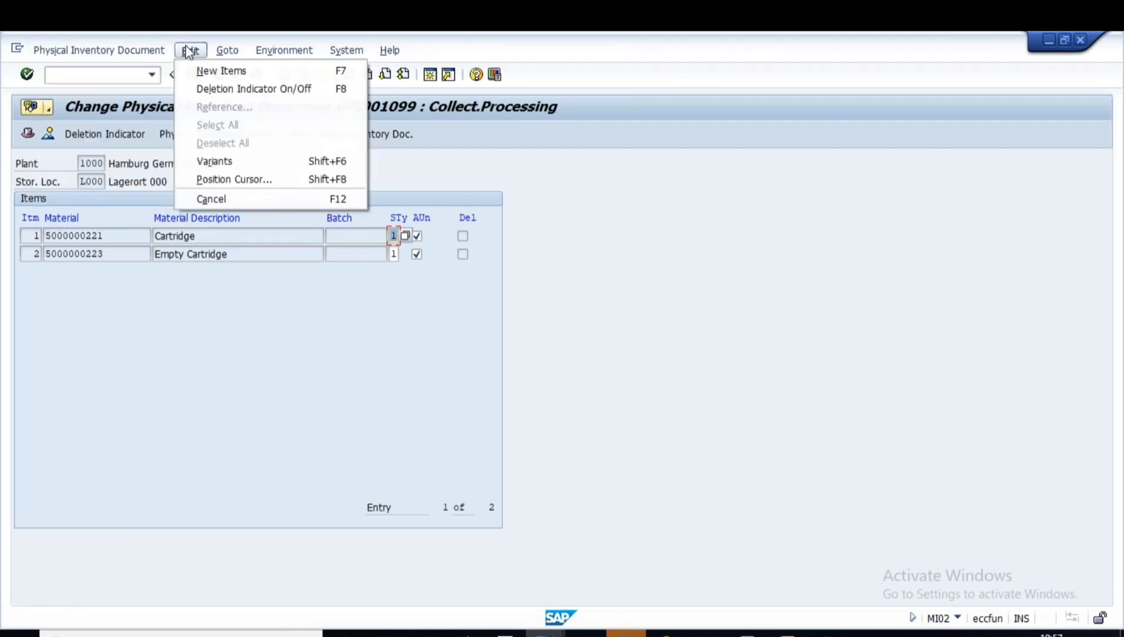
left_click(213, 72)
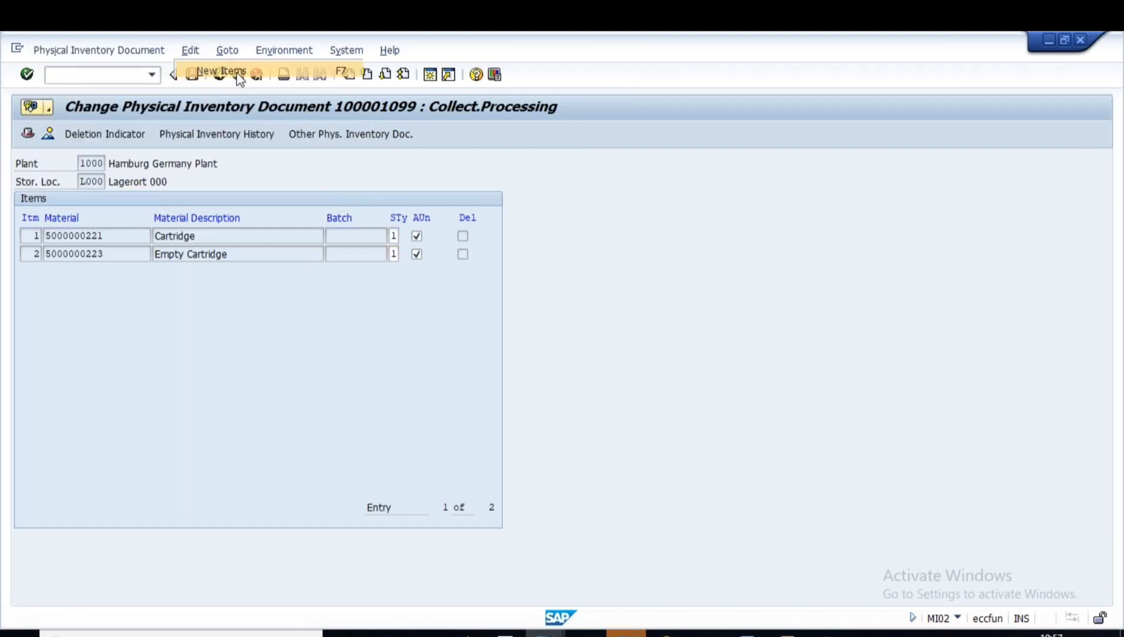
left_click(547, 632)
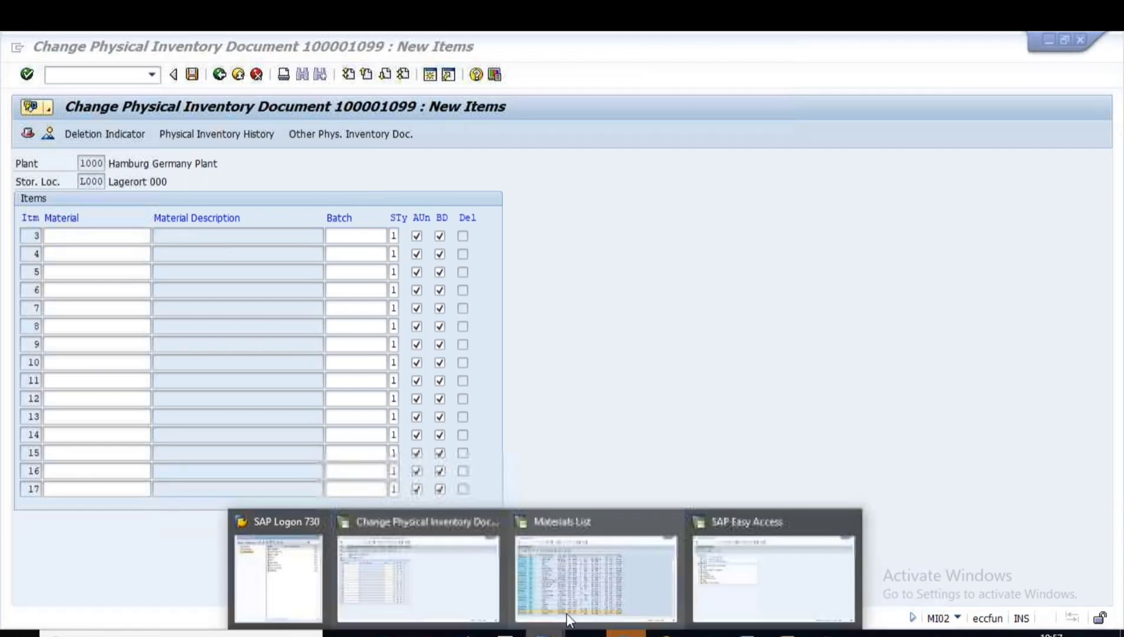
left_click(612, 573)
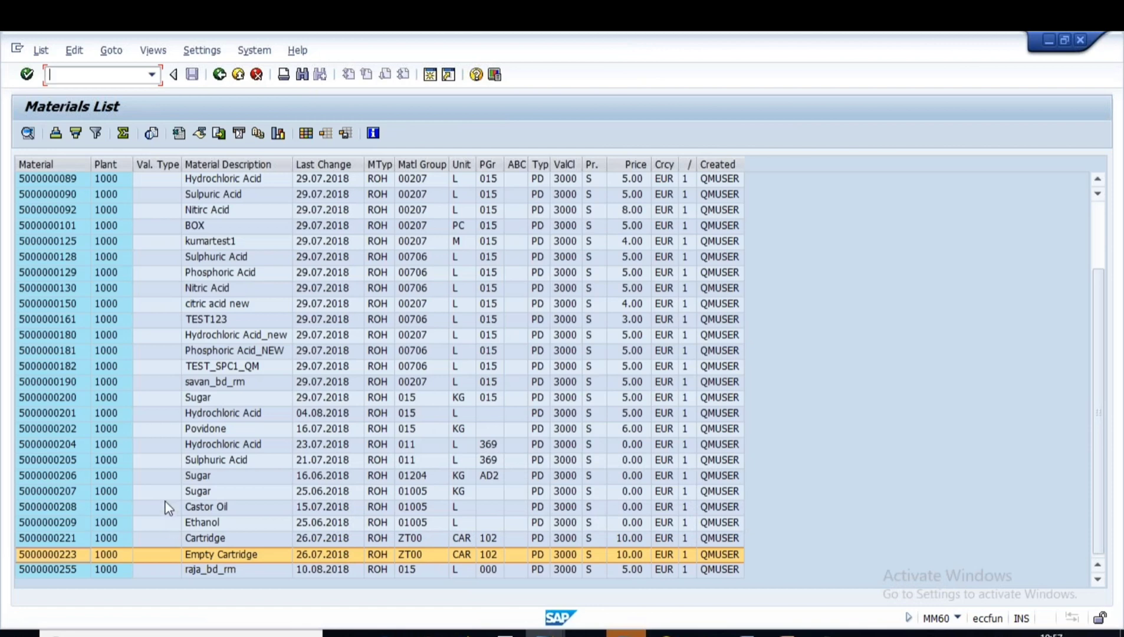
scroll(165, 459, "up", 1)
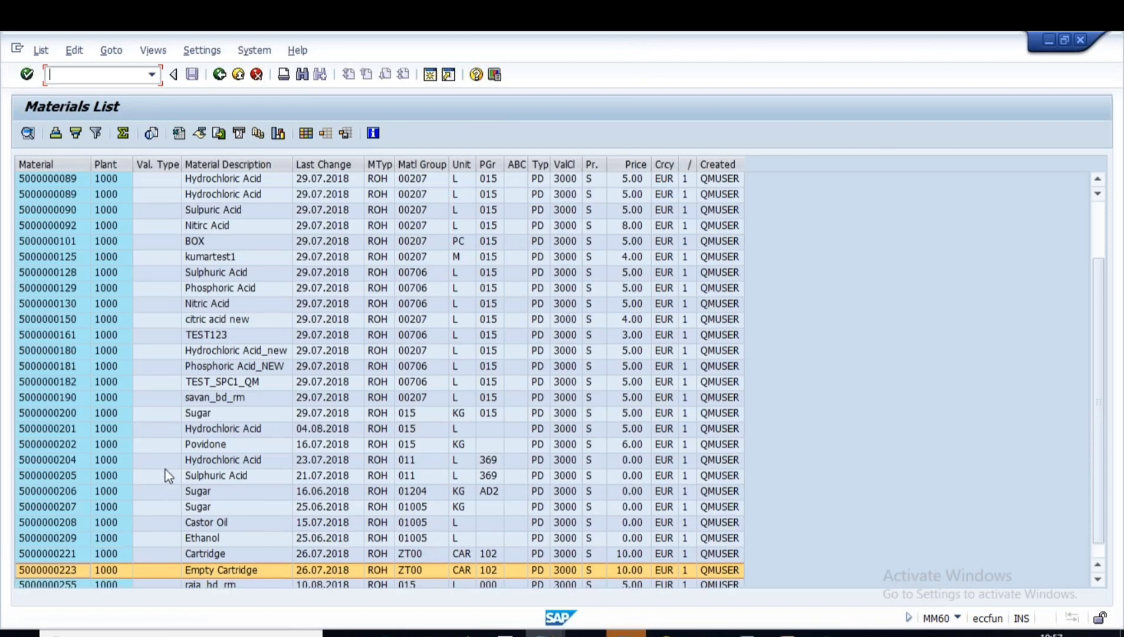
scroll(165, 470, "up", 5)
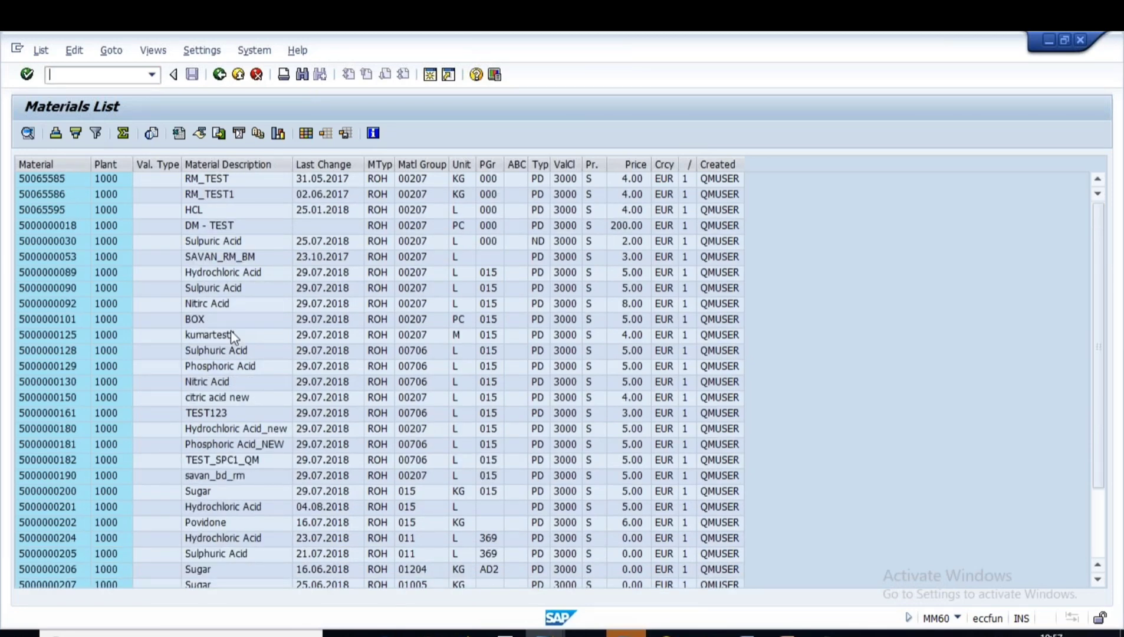
scroll(147, 467, "down", 2)
scroll(147, 467, "down", 4)
left_click(59, 320)
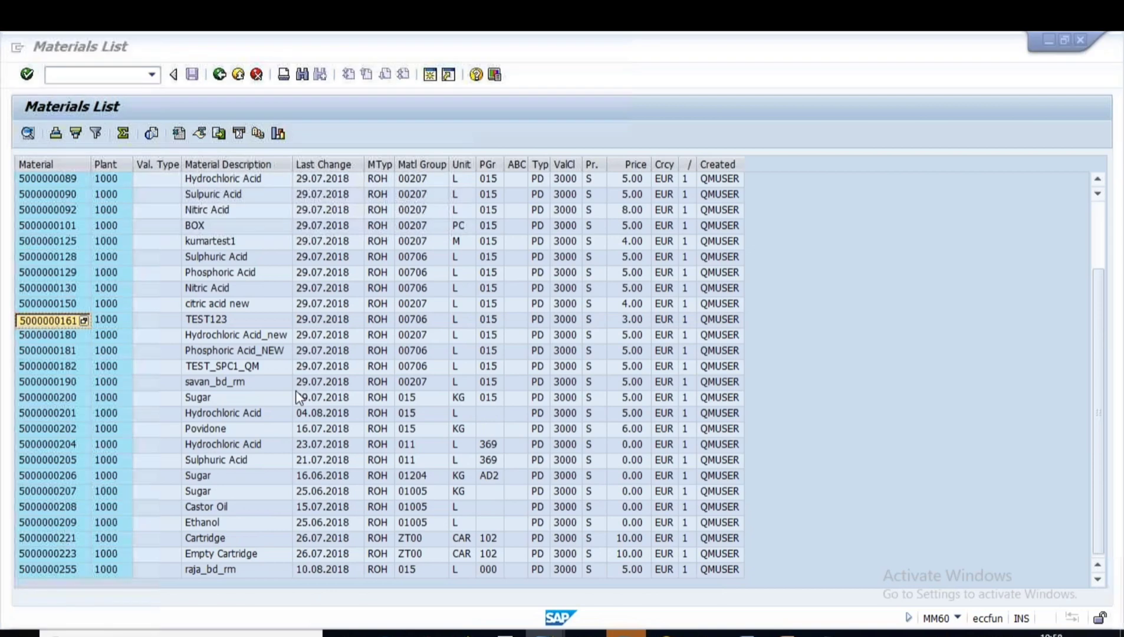
key("alt+Tab")
key("ctrl+v")
key("Return")
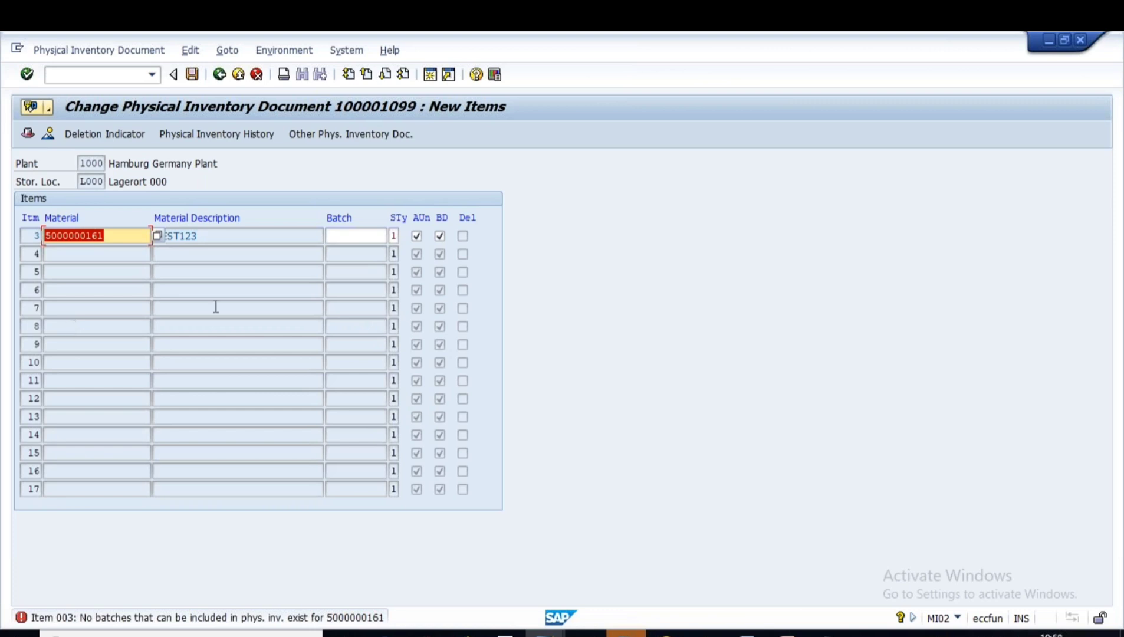
left_click(341, 238)
key("Return")
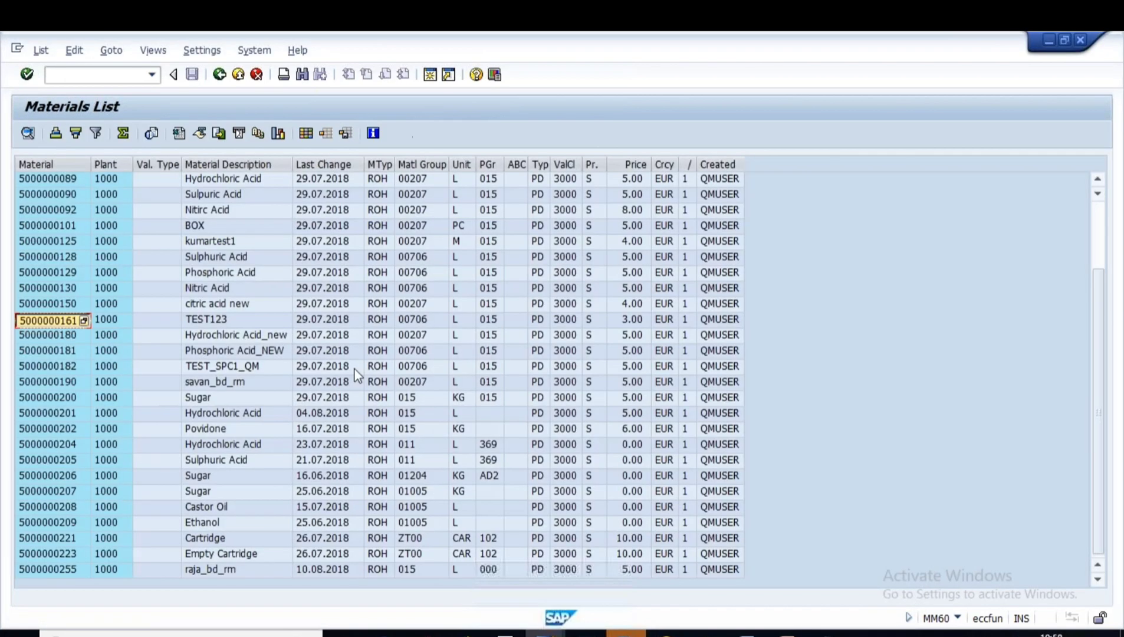
left_click(430, 74)
type("mmbe")
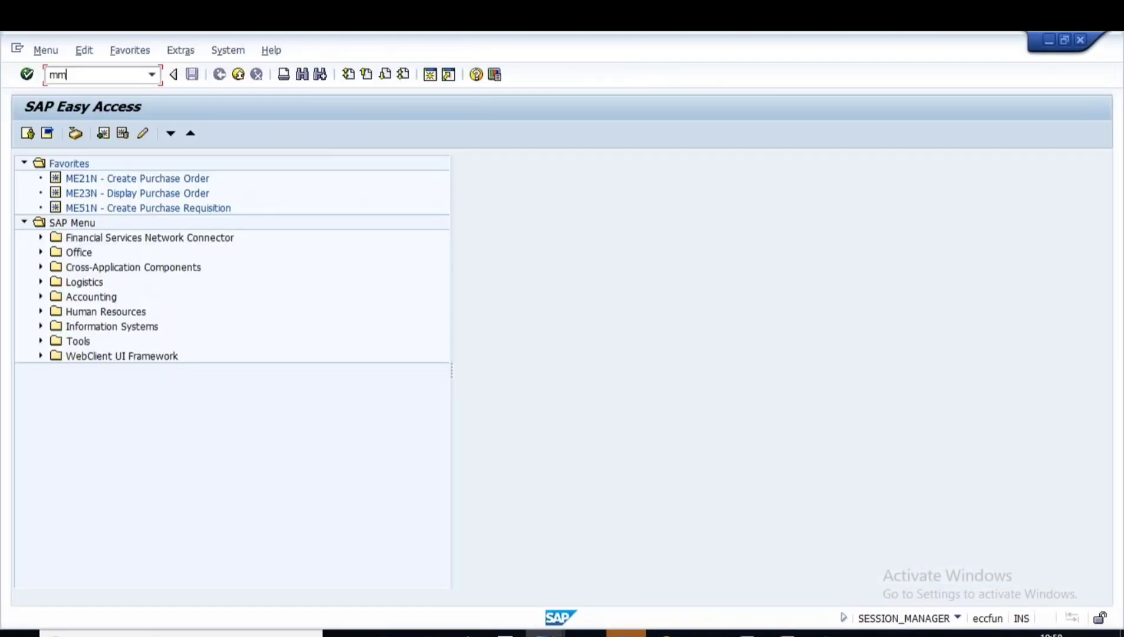
key("Return")
left_click(28, 133)
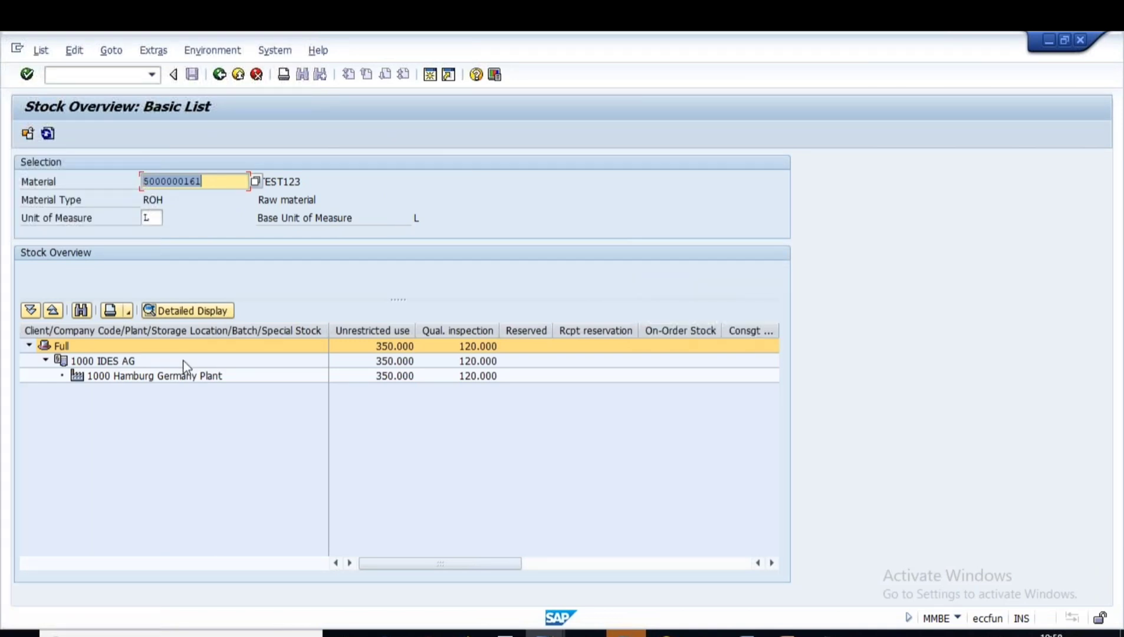
key("alt+Tab")
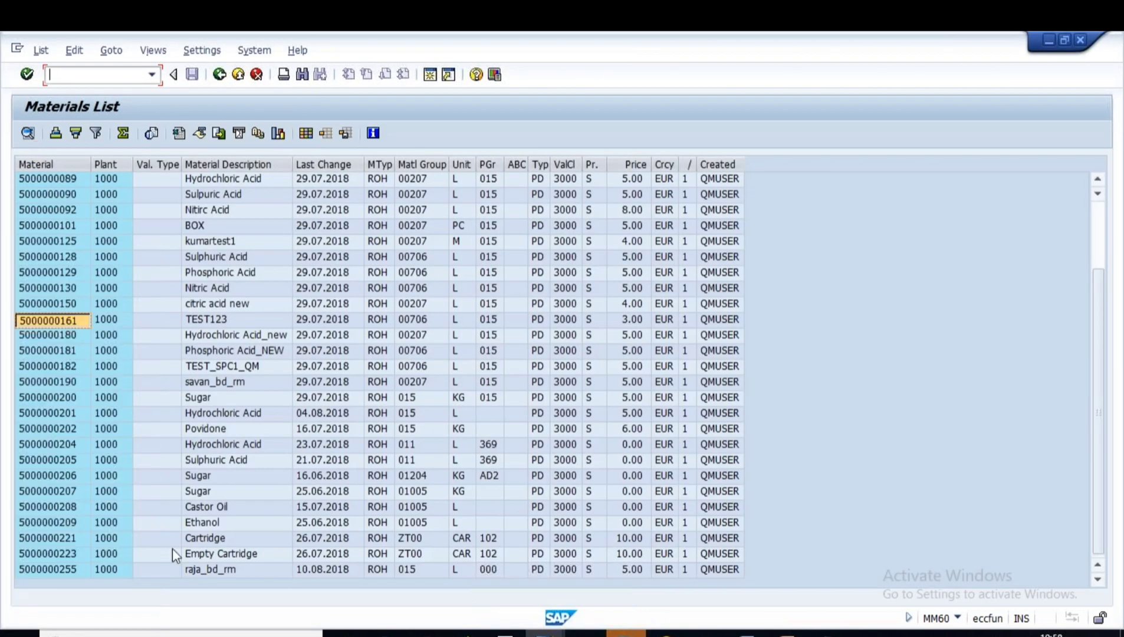
left_click(58, 569)
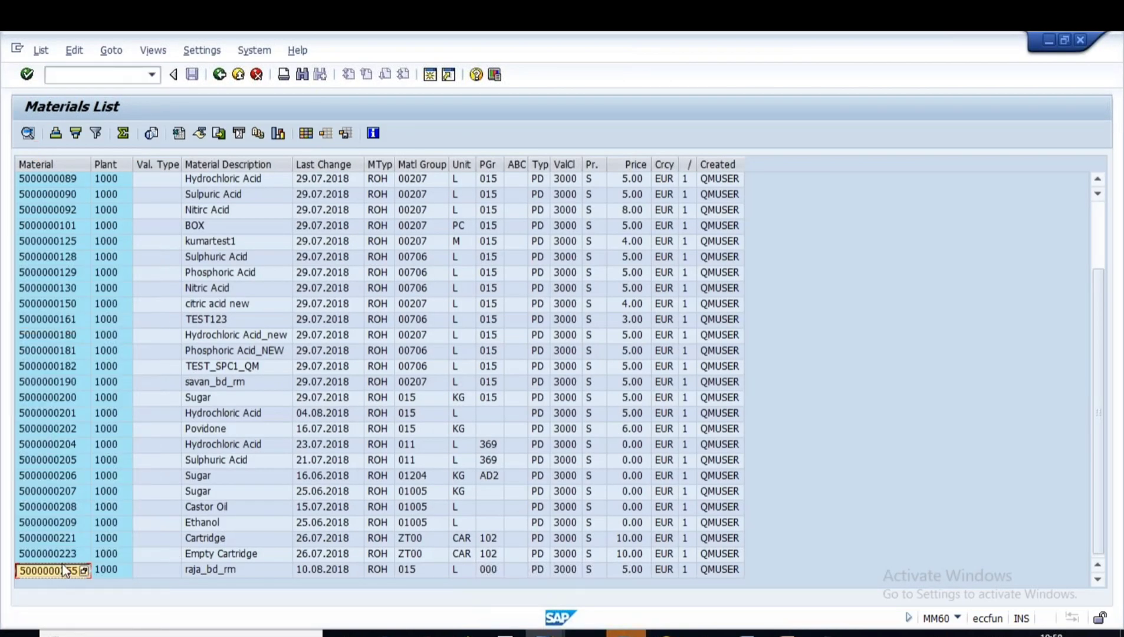
key("alt+Tab")
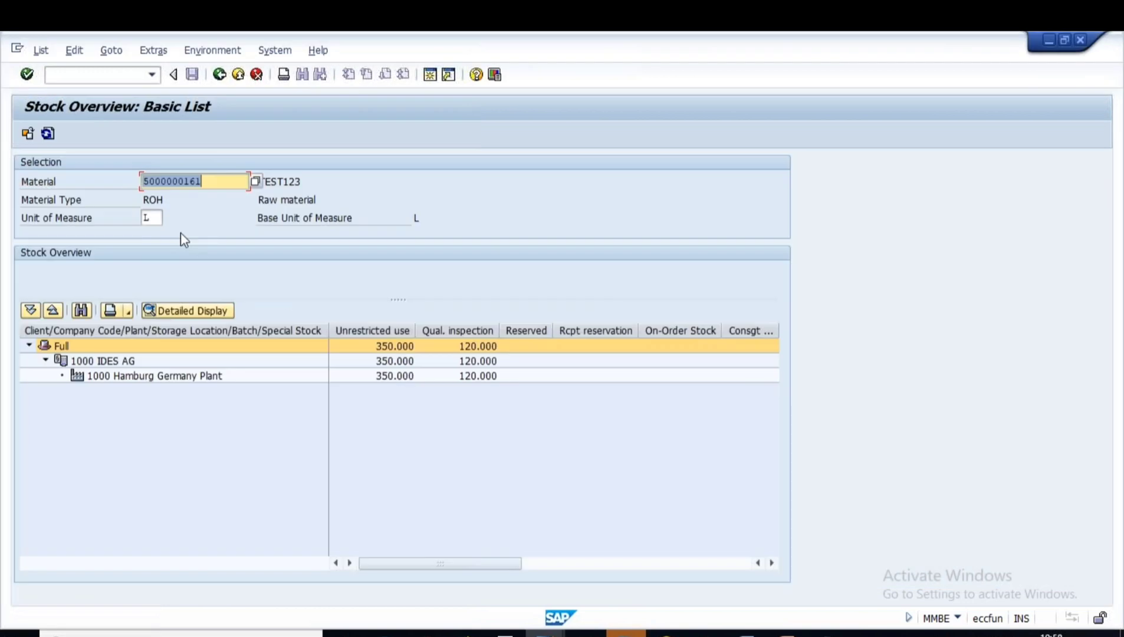
key("alt+Tab")
key("alt+Tab")
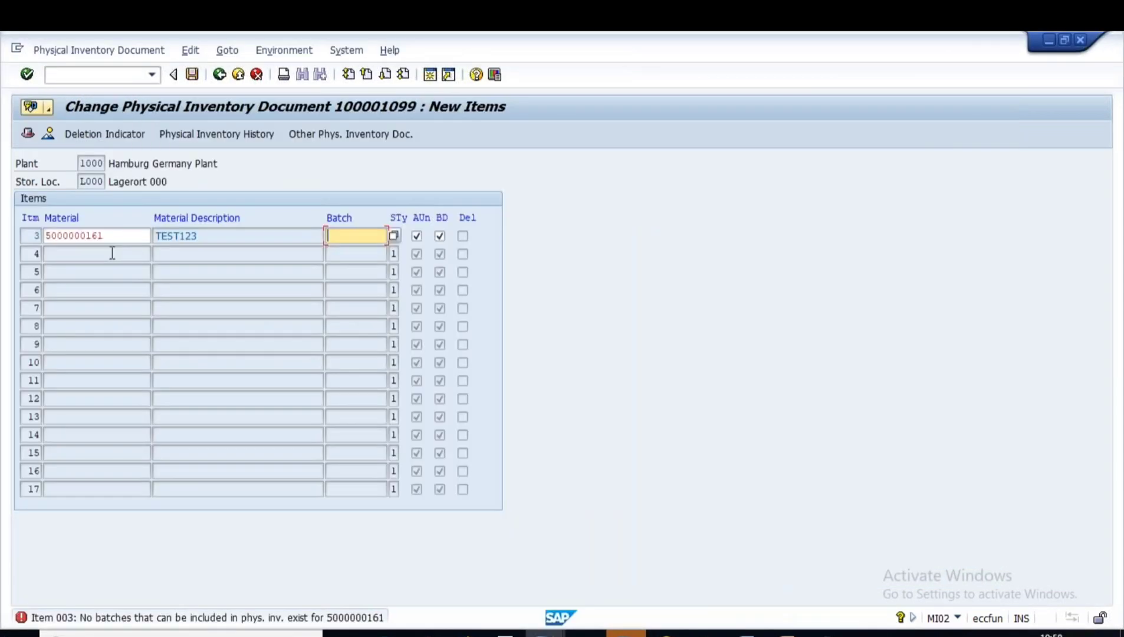
double_click(89, 236)
key("ctrl+v")
key("Return")
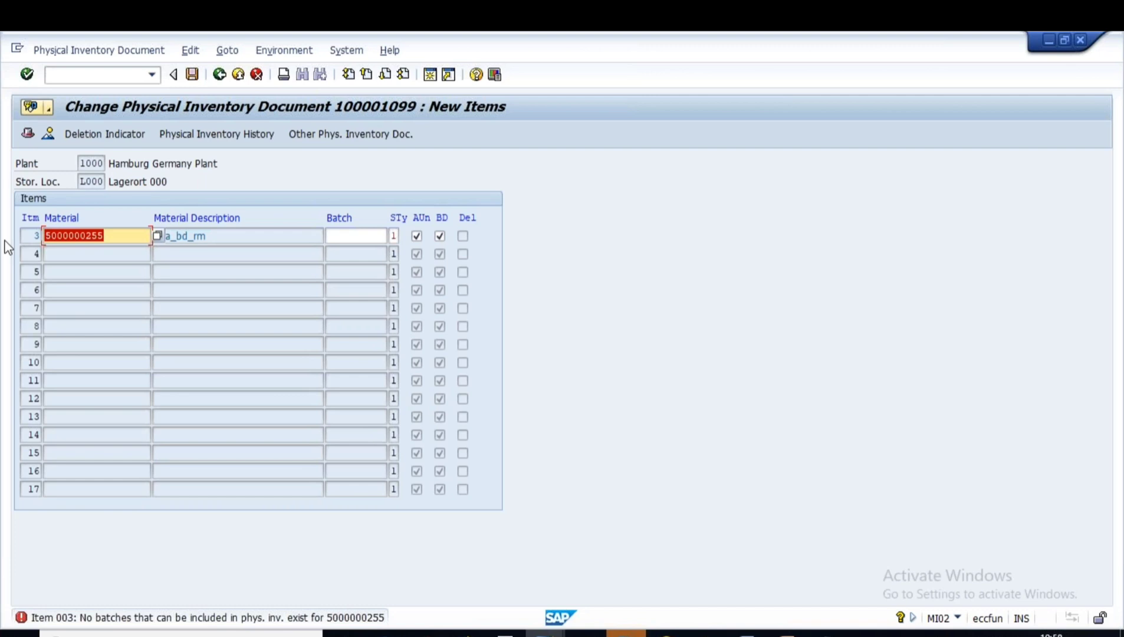
Step: Discard the new item entry, return to the document's item overview and select the Cartridge item's material number
left_click(219, 75)
left_click(256, 75)
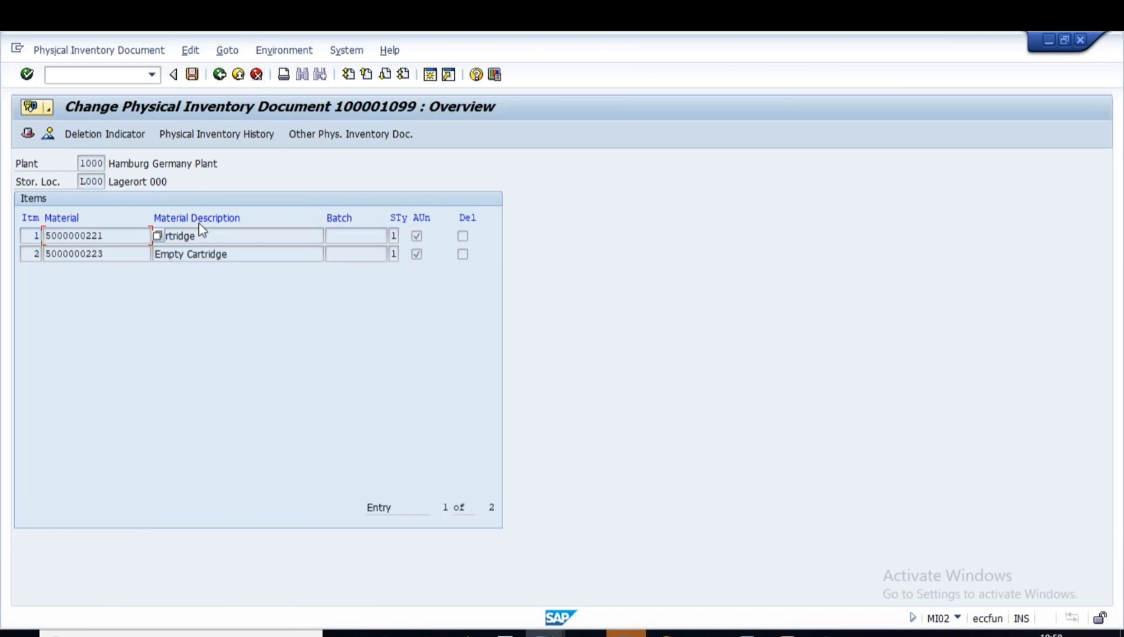
double_click(113, 236)
left_click(93, 236)
Step: Switch to PowerPoint and display slide 7, which lists the changes possible in a Physical Inventory Document (MI01)
left_click(787, 634)
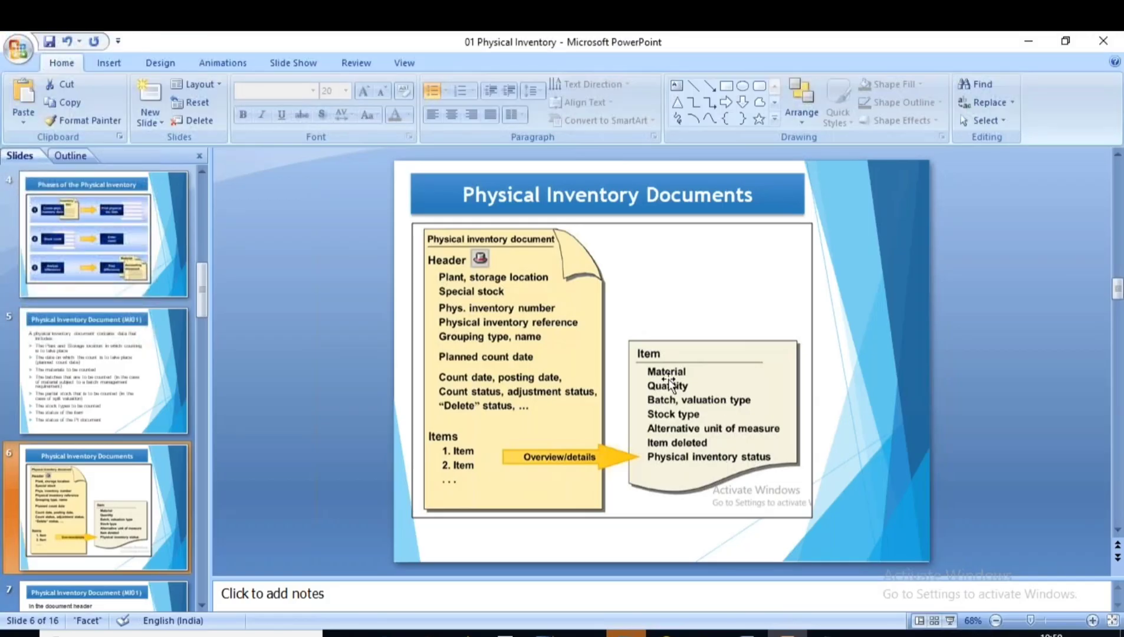
scroll(47, 454, "down", 1)
scroll(37, 506, "down", 1)
left_click(79, 372)
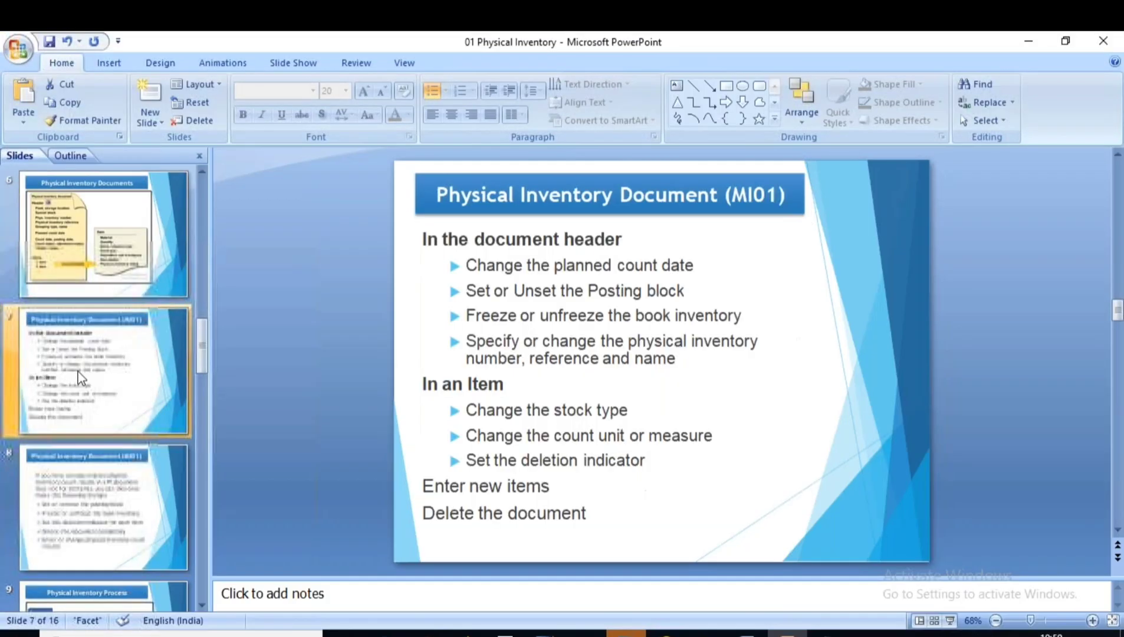
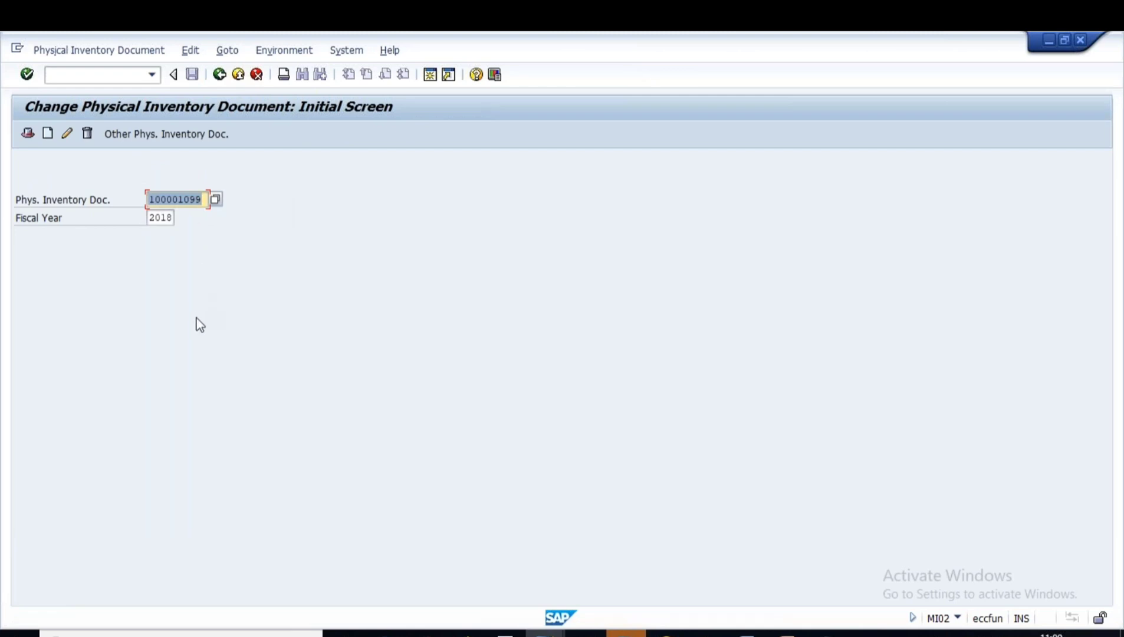
Step: Open physical inventory document 100001099 for changing and view the available stock types for the Cartridge item
key("Return")
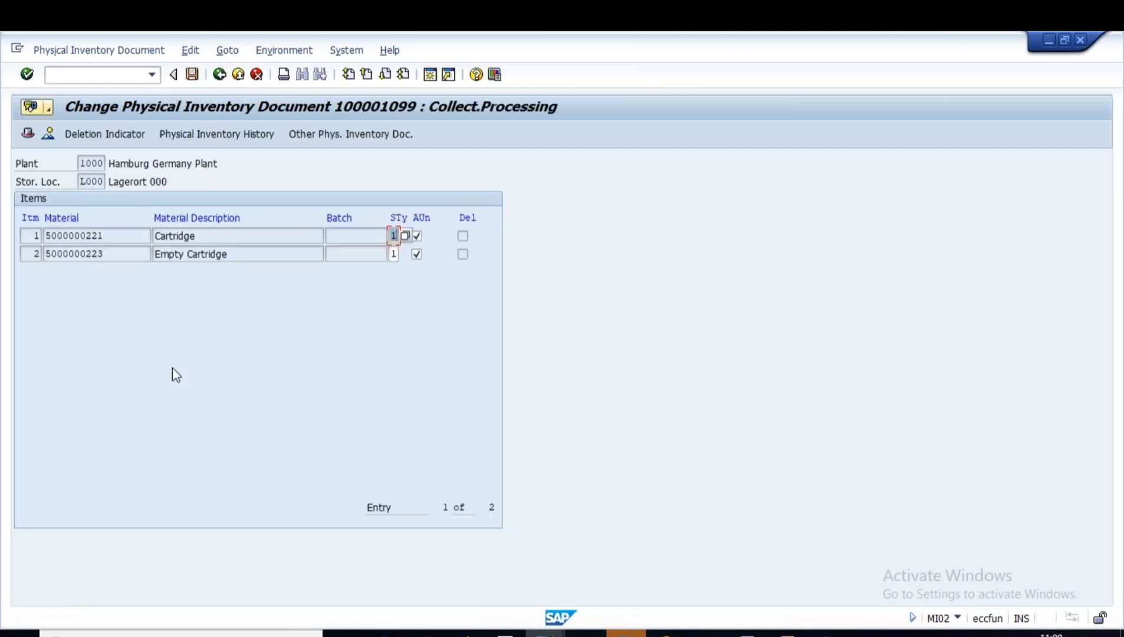
left_click(404, 236)
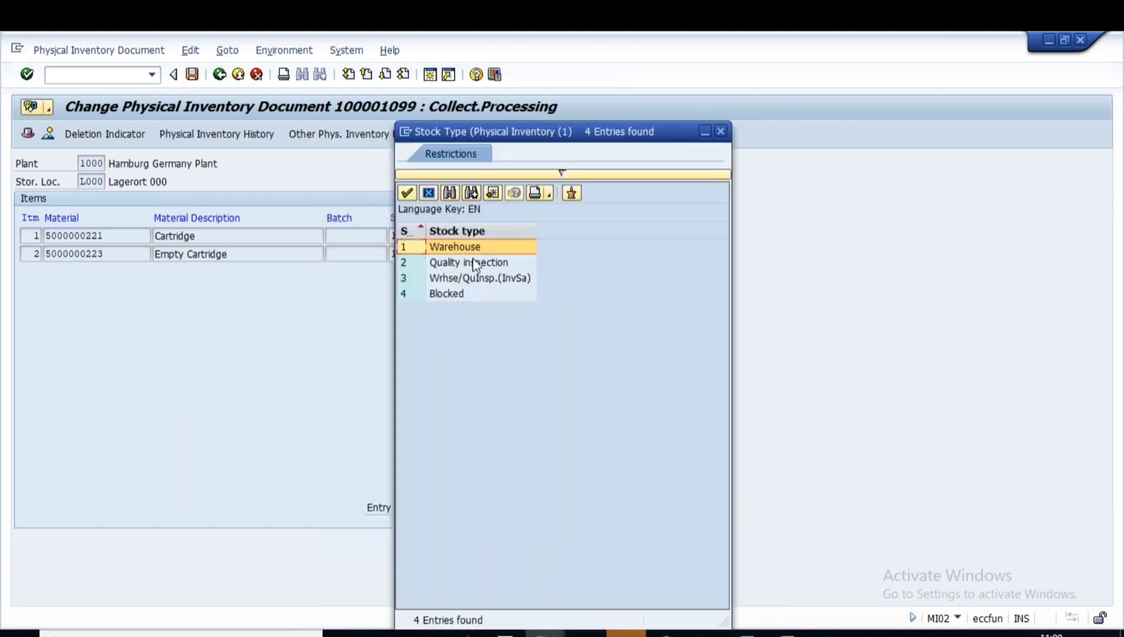
left_click(721, 130)
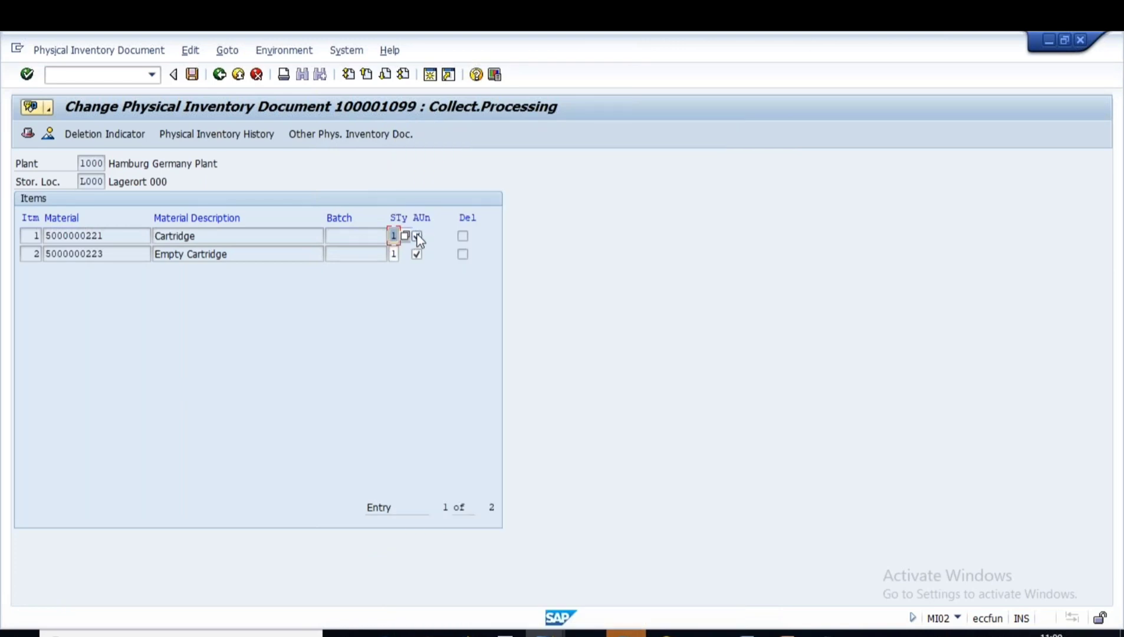
Step: Highlight "Enter new items" on the PowerPoint slide and locate the matching New Items function in the SAP document
key("alt+Tab")
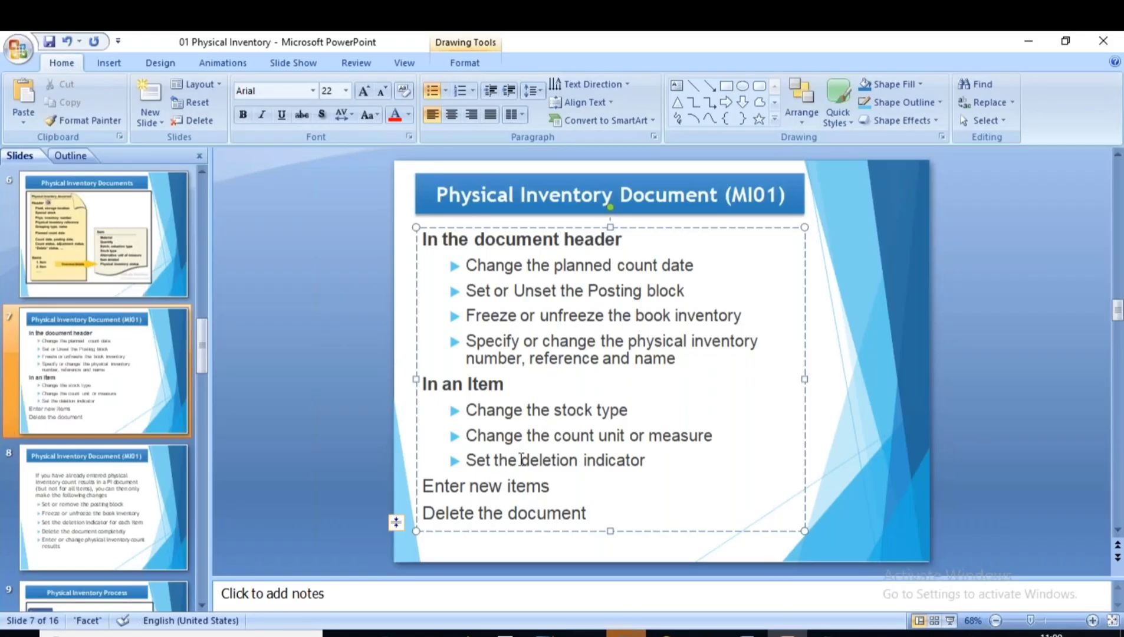
left_click_drag(423, 485, 548, 483)
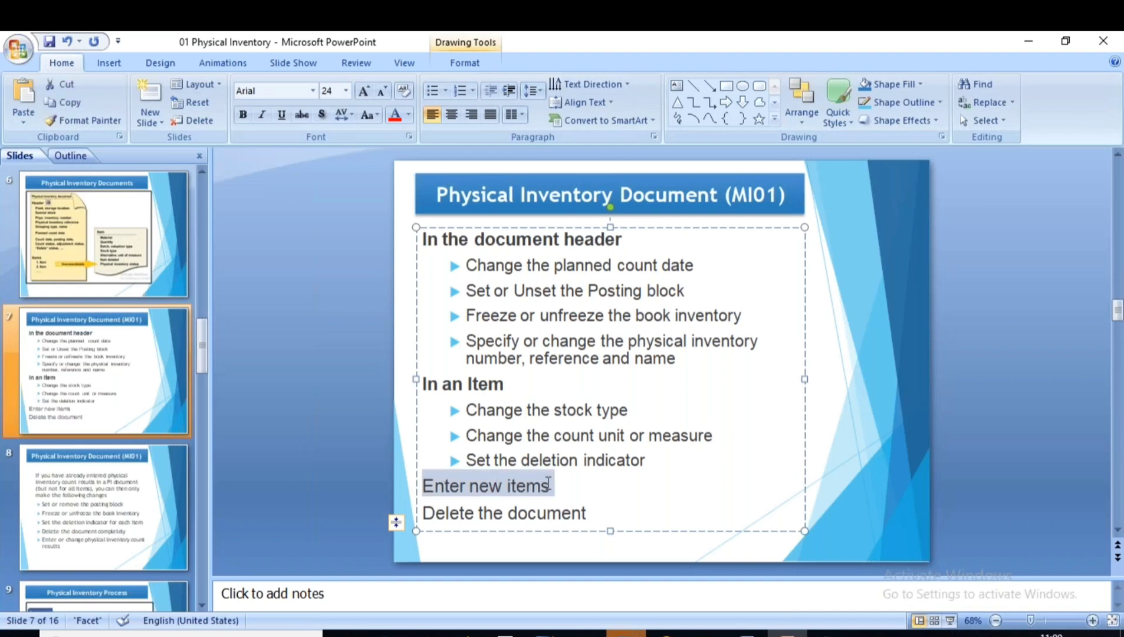
key("alt+Tab")
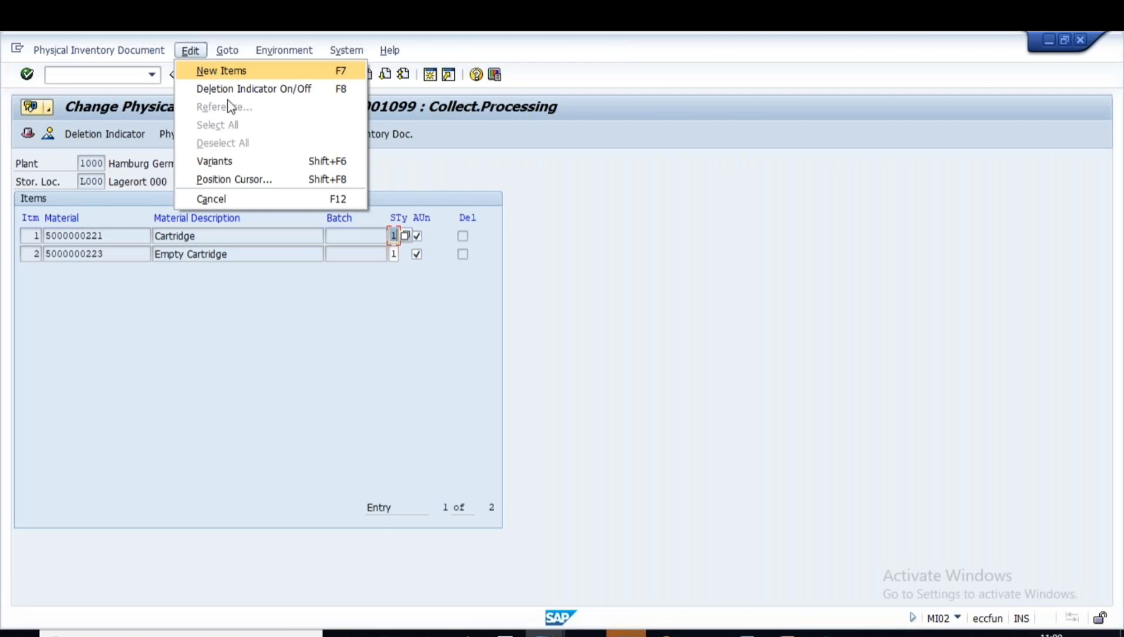
left_click(591, 401)
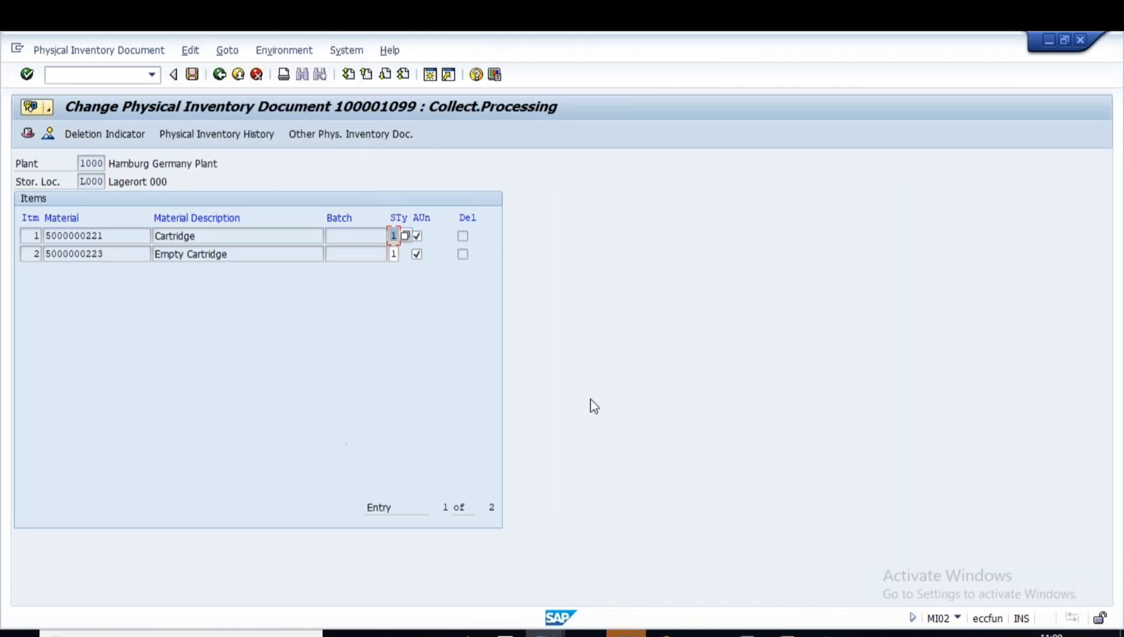
Step: Highlight "Delete the document" on the PowerPoint slide and locate SAP's Delete function for the whole document without running it
key("alt+Tab")
left_click_drag(424, 513, 567, 522)
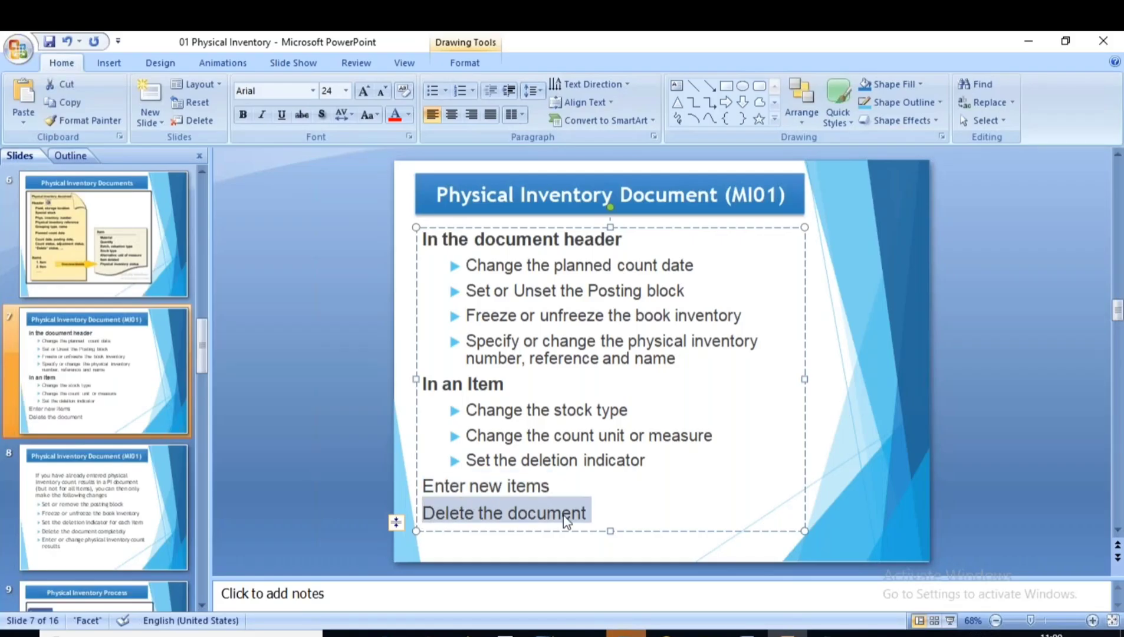
left_click(670, 491)
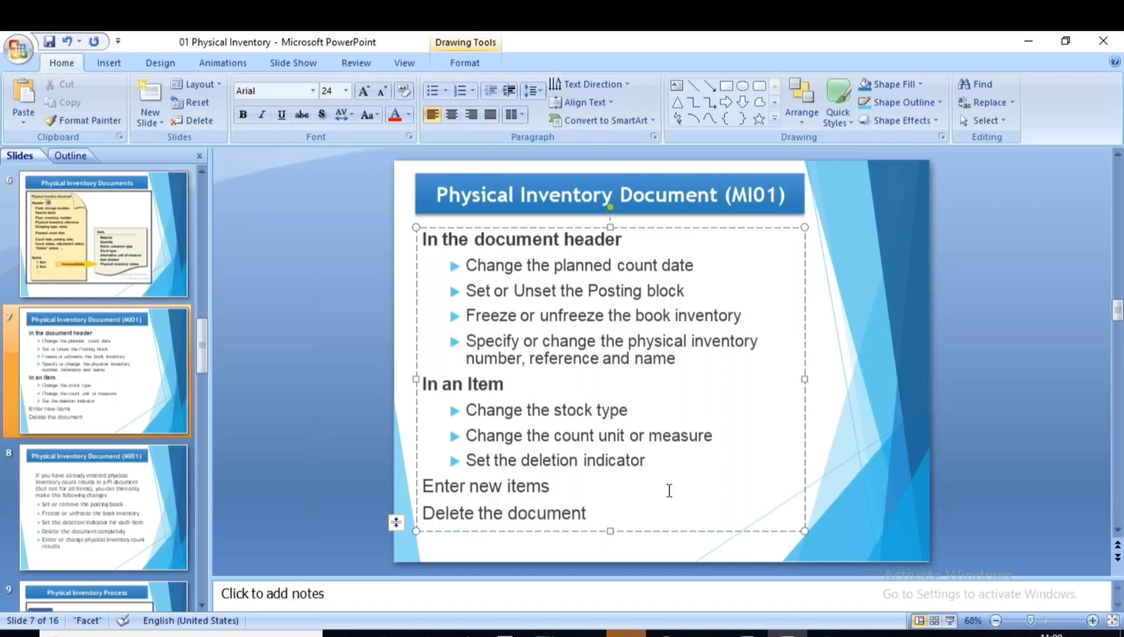
key("alt+Tab")
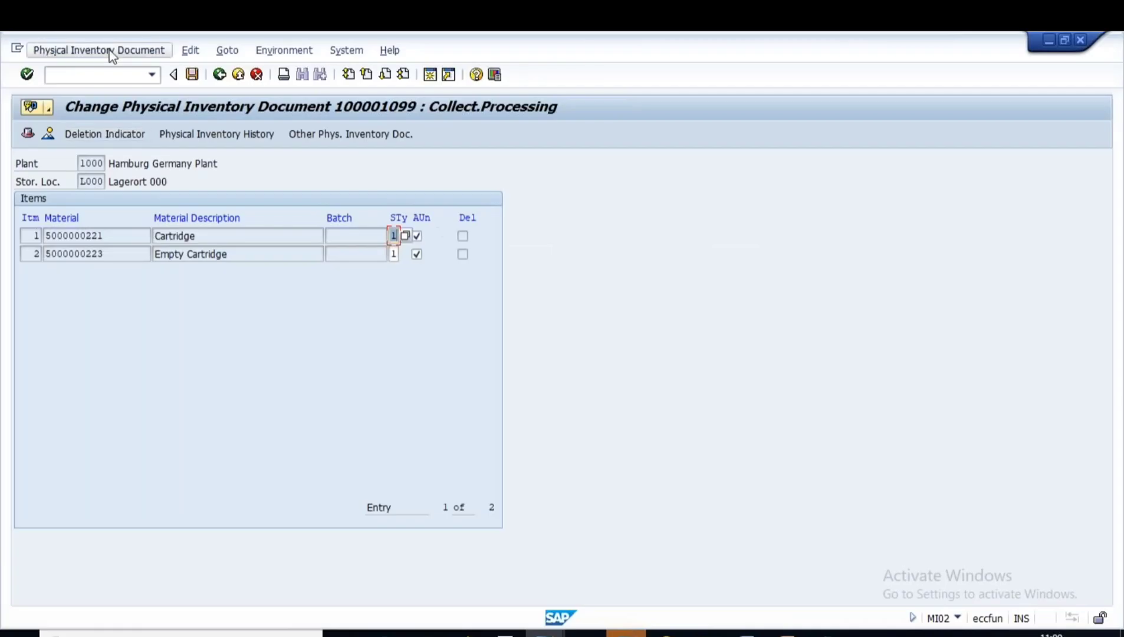
left_click(109, 50)
mouse_move(137, 162)
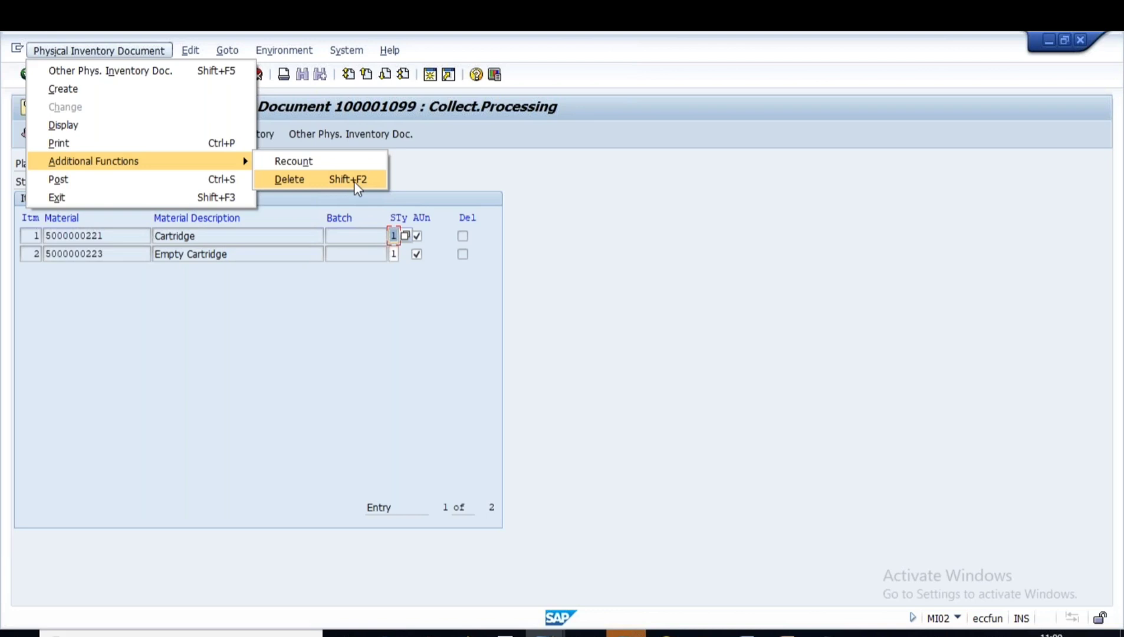
left_click(477, 268)
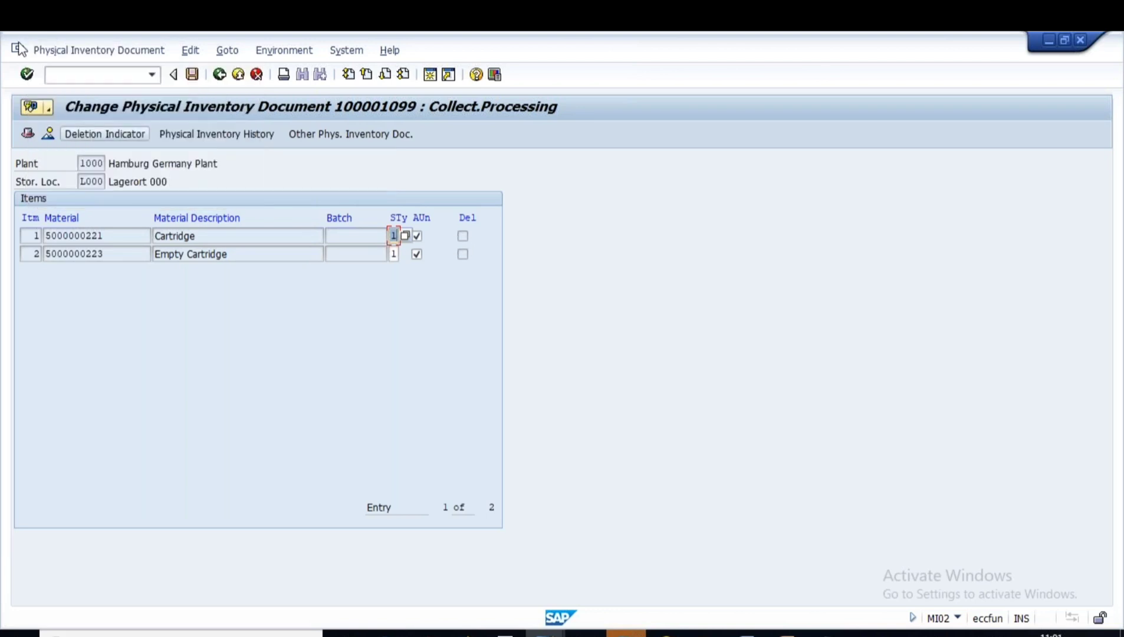
left_click(76, 52)
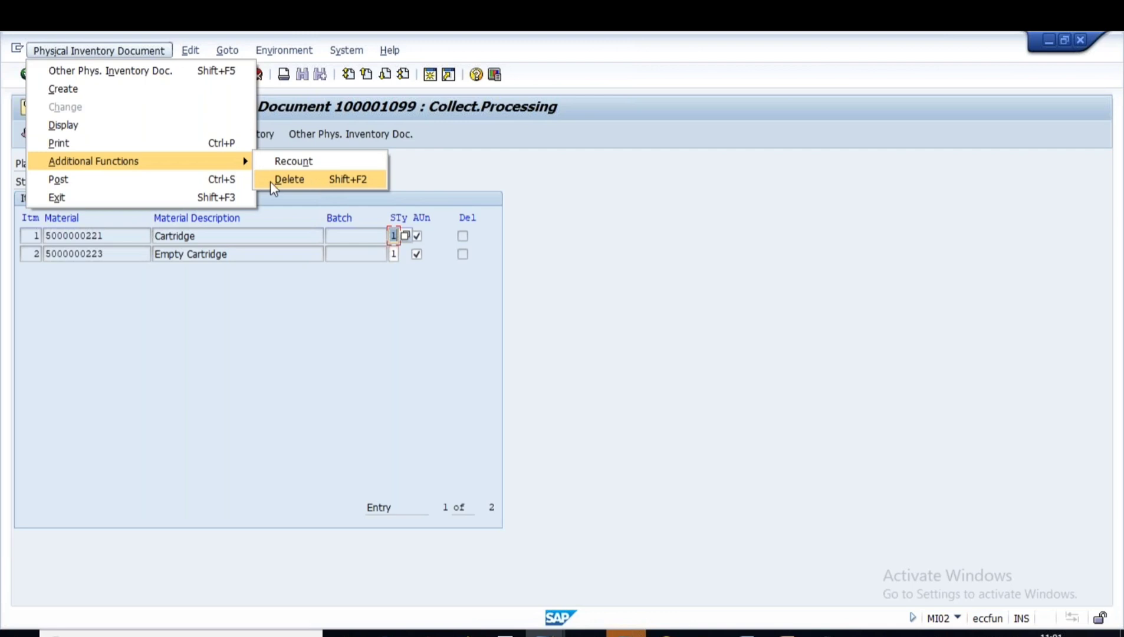
left_click(384, 373)
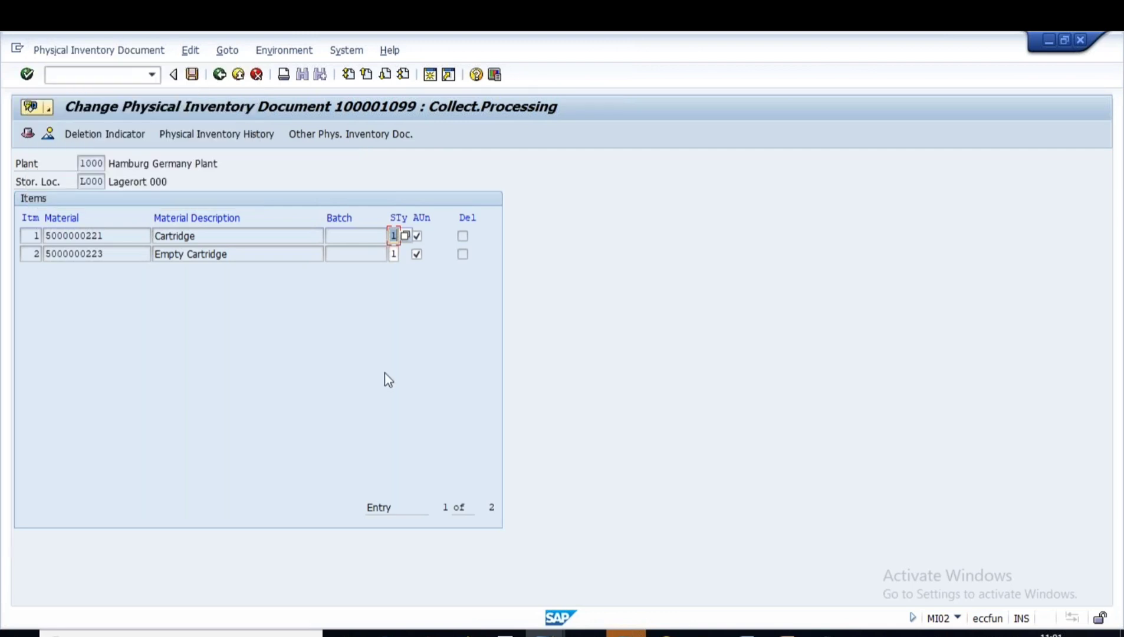
Step: In PowerPoint, view the slide on changes allowed after partial count entry and move the Physical Inventory Process slide ahead of it
left_click(787, 634)
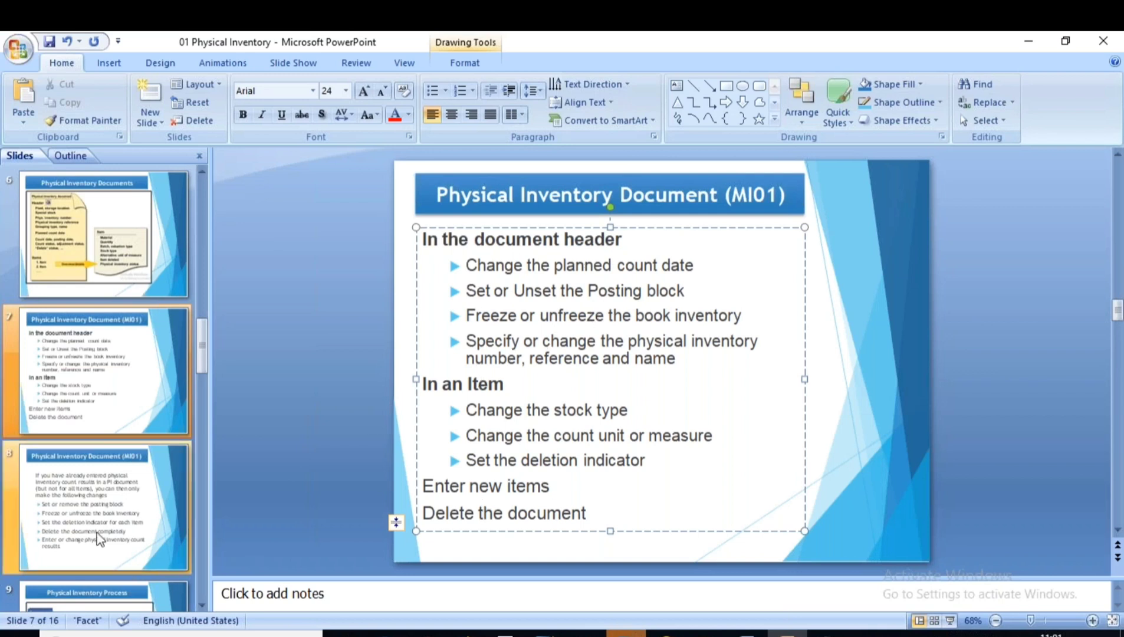
left_click(90, 503)
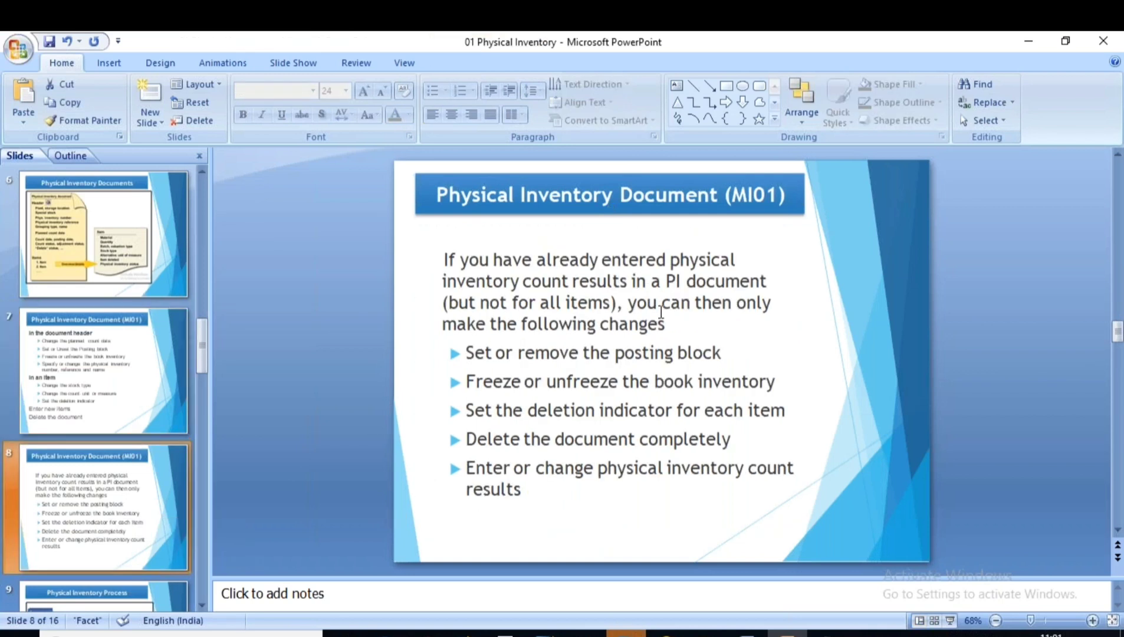
scroll(68, 442, "down", 1)
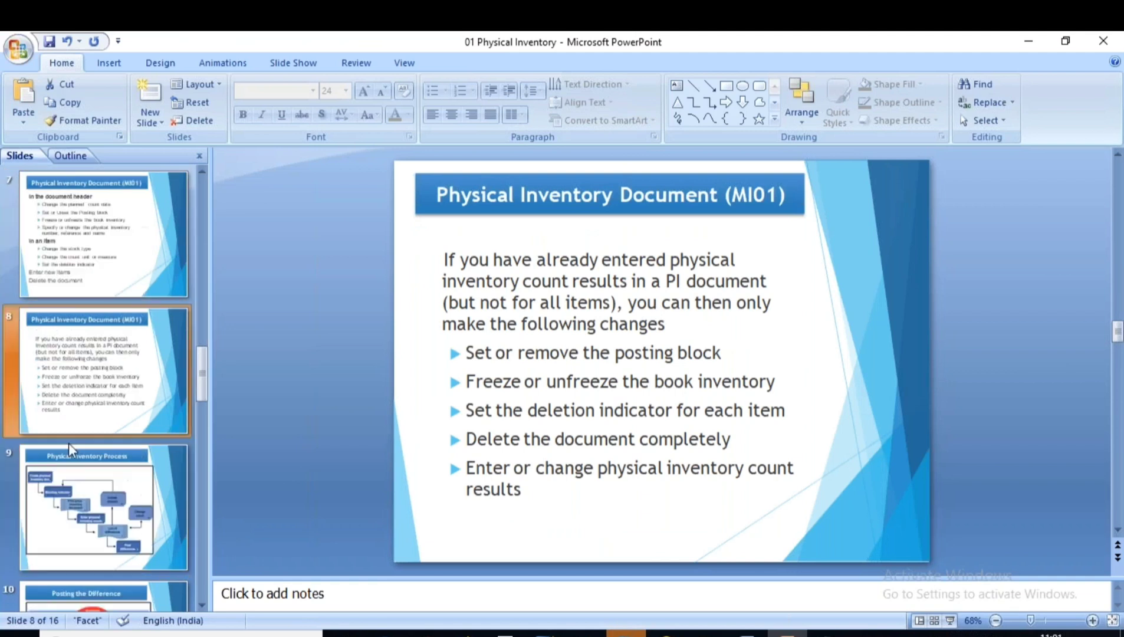
left_click(93, 511)
left_click_drag(104, 380, 110, 372)
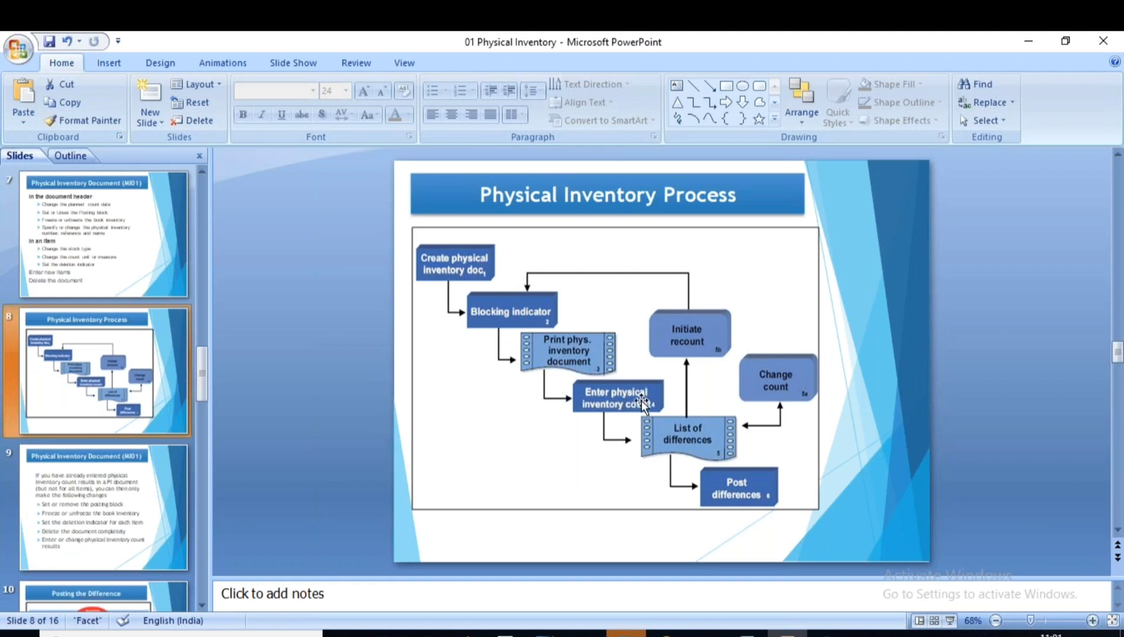
Step: In the Notepad notes, end line 3 with a dash and add the line "4. Enter the count results - MI04"
left_click(828, 634)
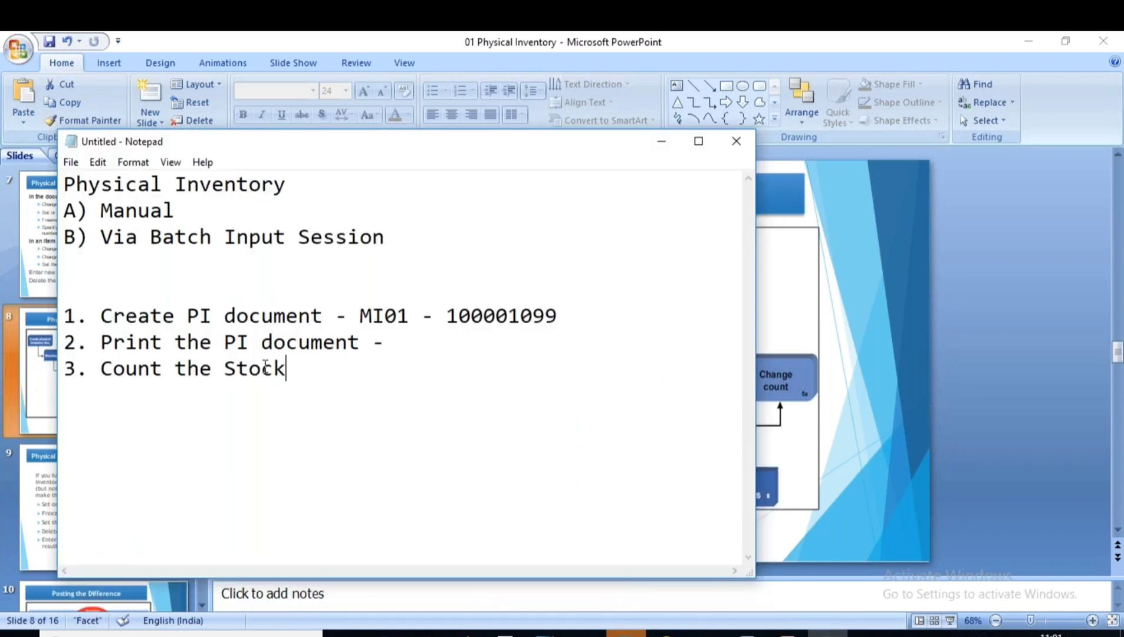
type("-")
key("Return")
type("4. Enter h")
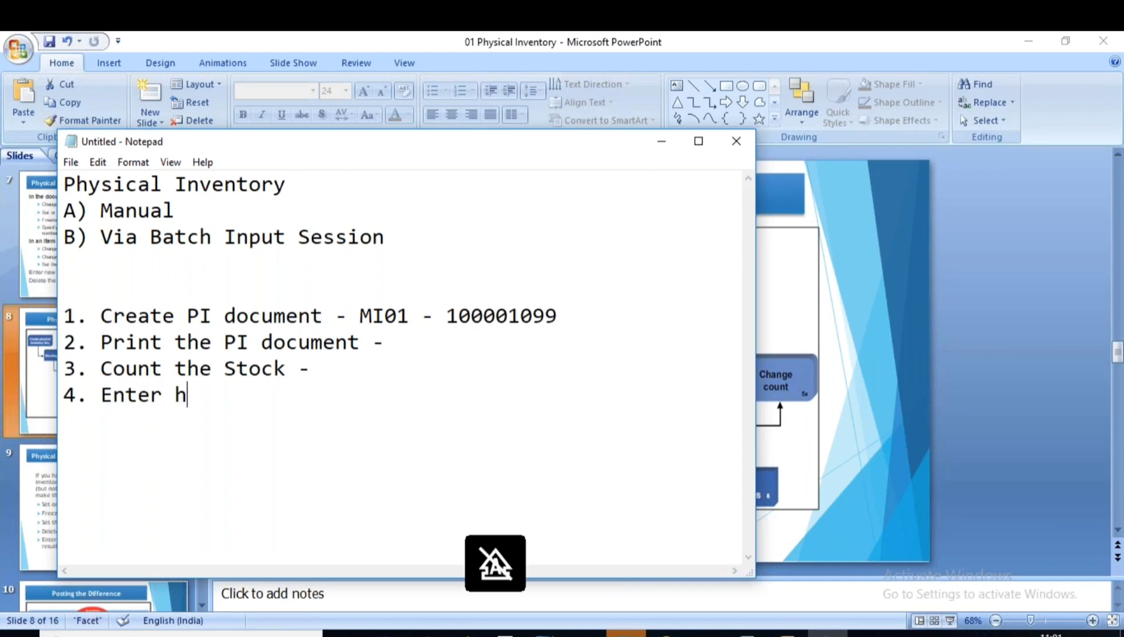
key("BackSpace")
type("the cou")
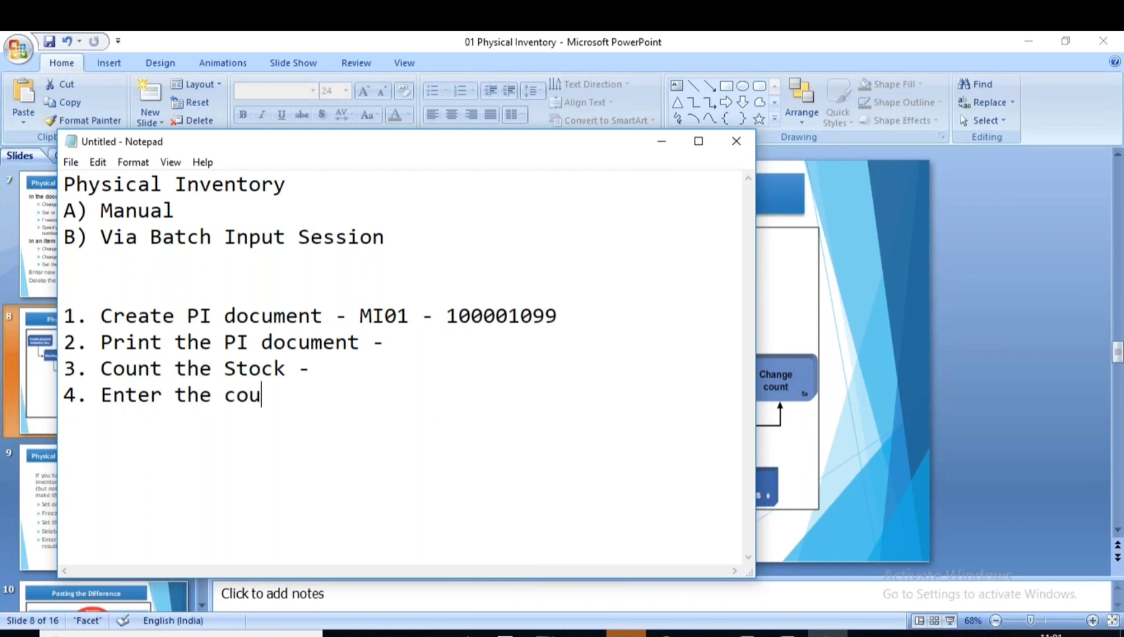
type("nt result")
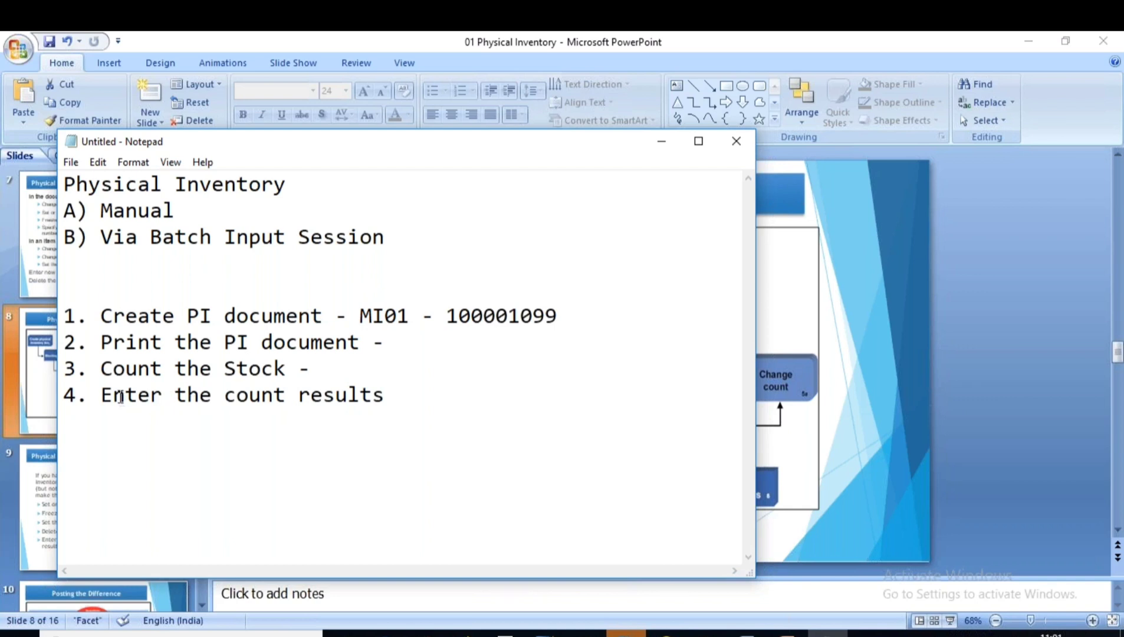
left_click(393, 398)
type("-")
key("Caps_Lock")
type("MI04")
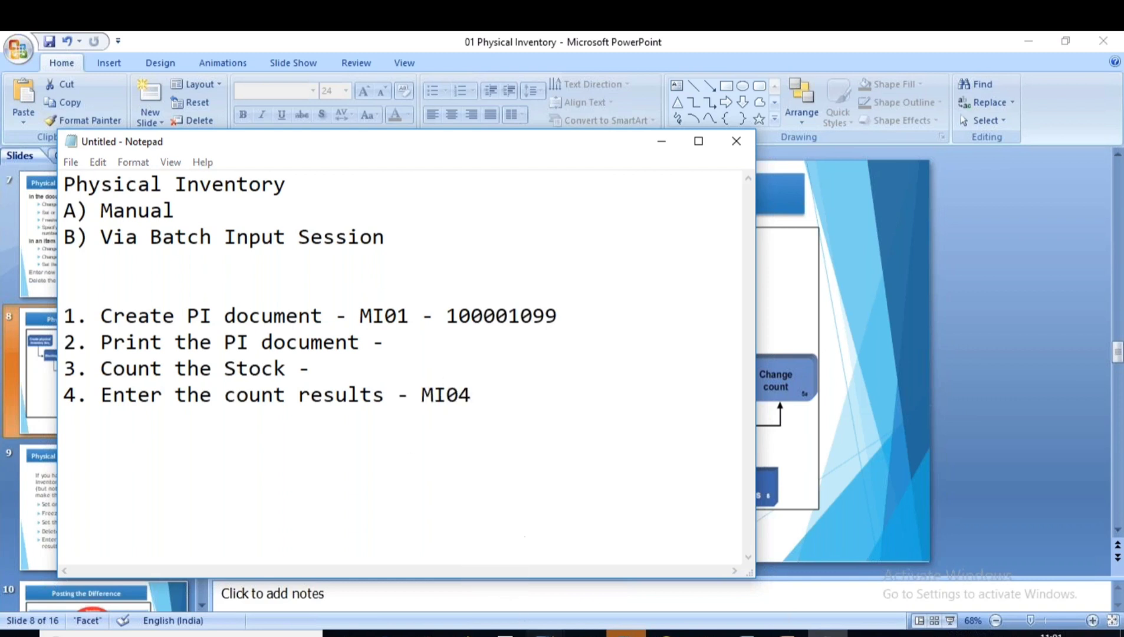
Step: Run MI04 in the SAP Easy Access session and try to open document 100001099, fiscal year 2018, with count date 31.08.2018
mouse_move(546, 633)
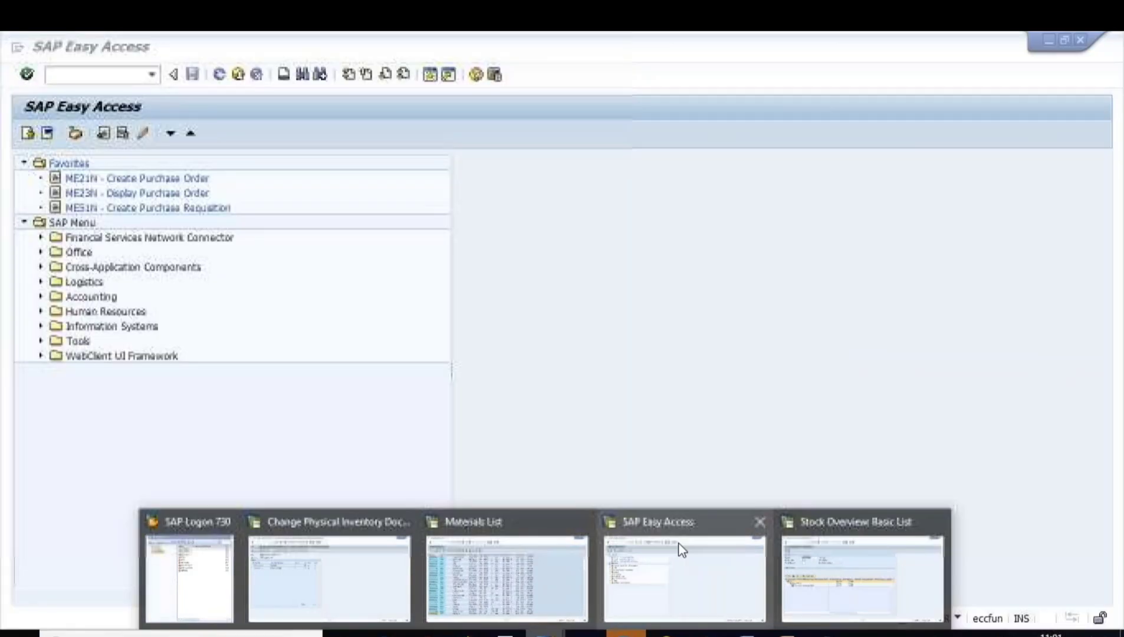
left_click(682, 548)
type("MI04")
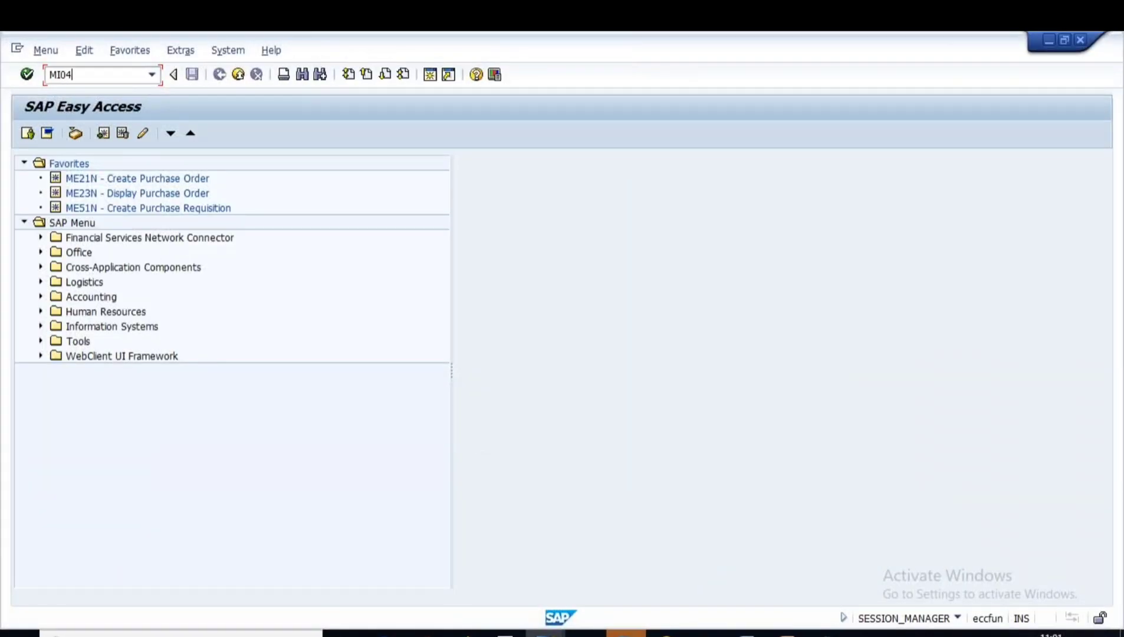
key("Return")
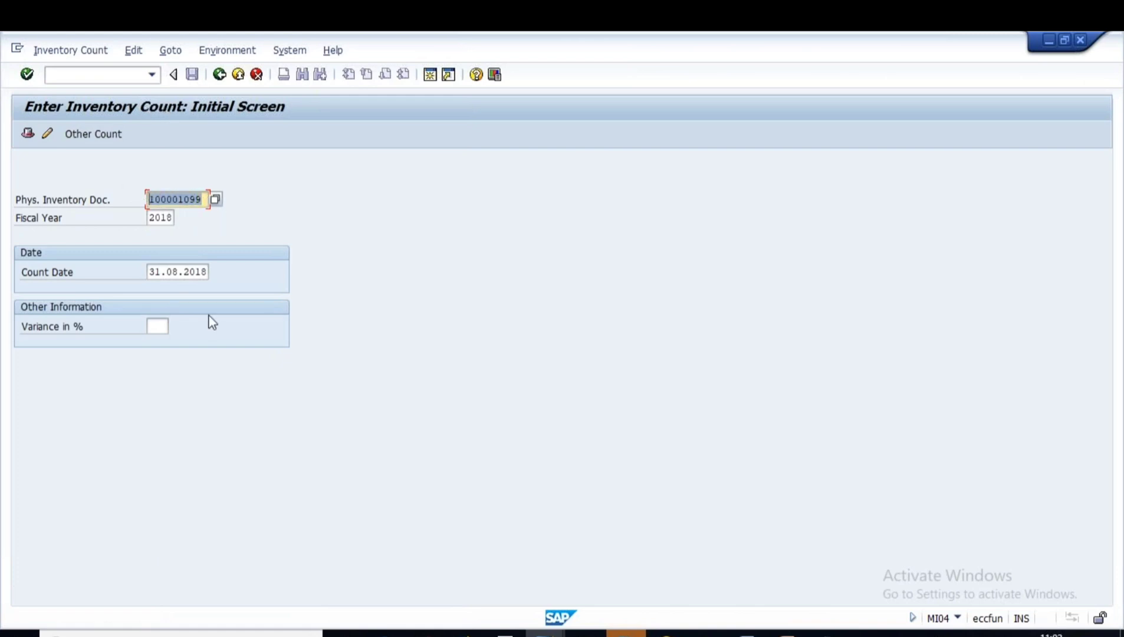
double_click(156, 218)
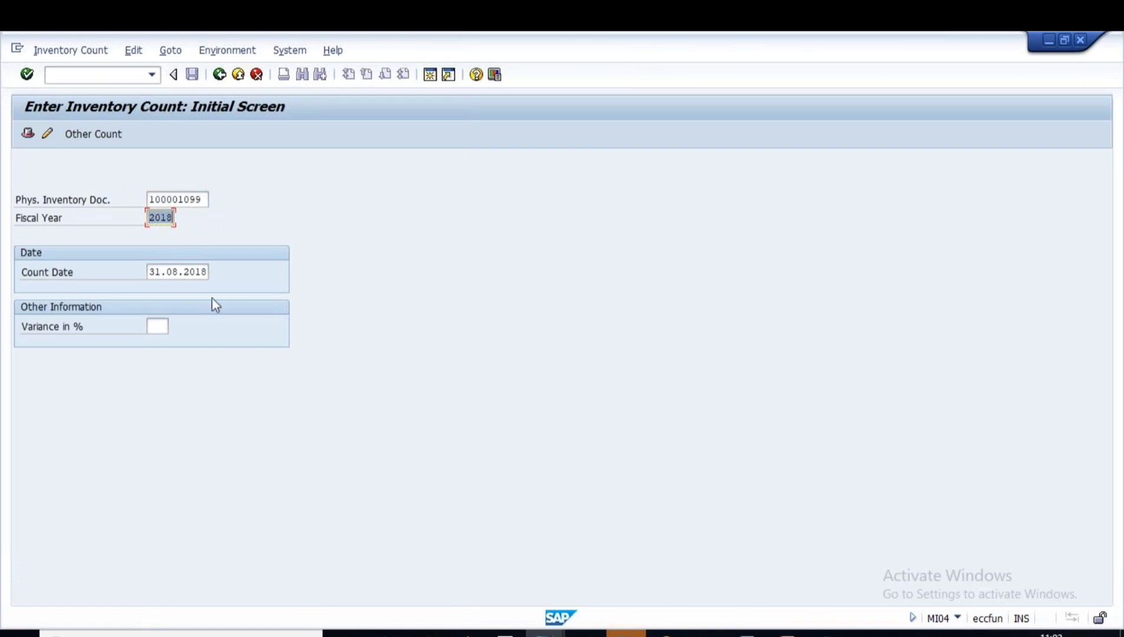
left_click_drag(149, 272, 266, 269)
key("Return")
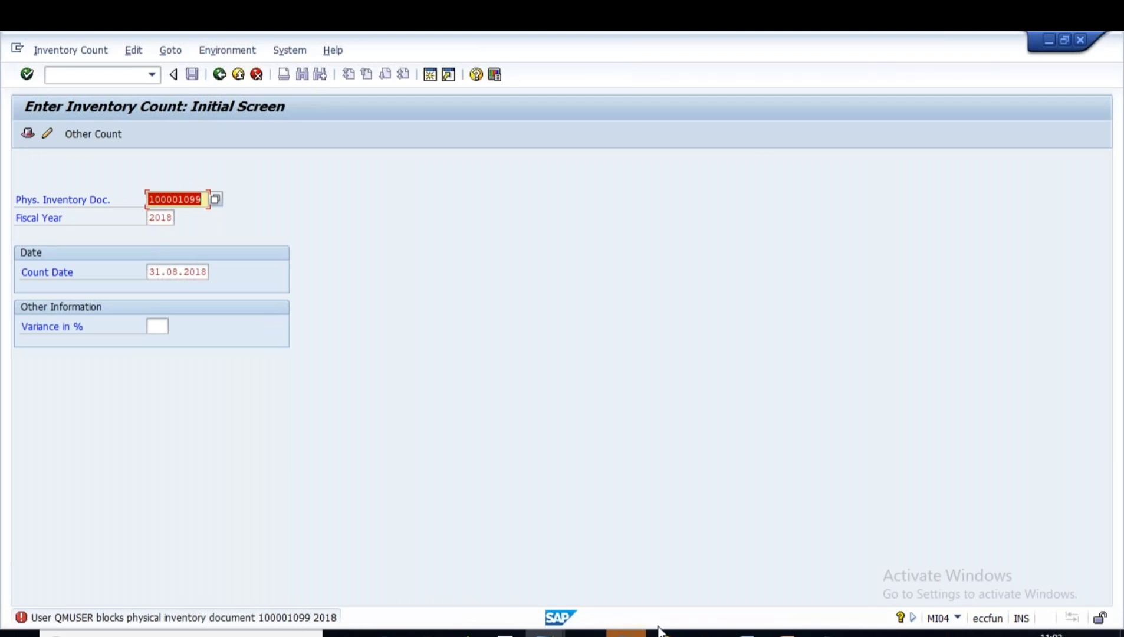
Step: Exit the session changing document 100001099 and open the same document for count entry in MI04
left_click(544, 633)
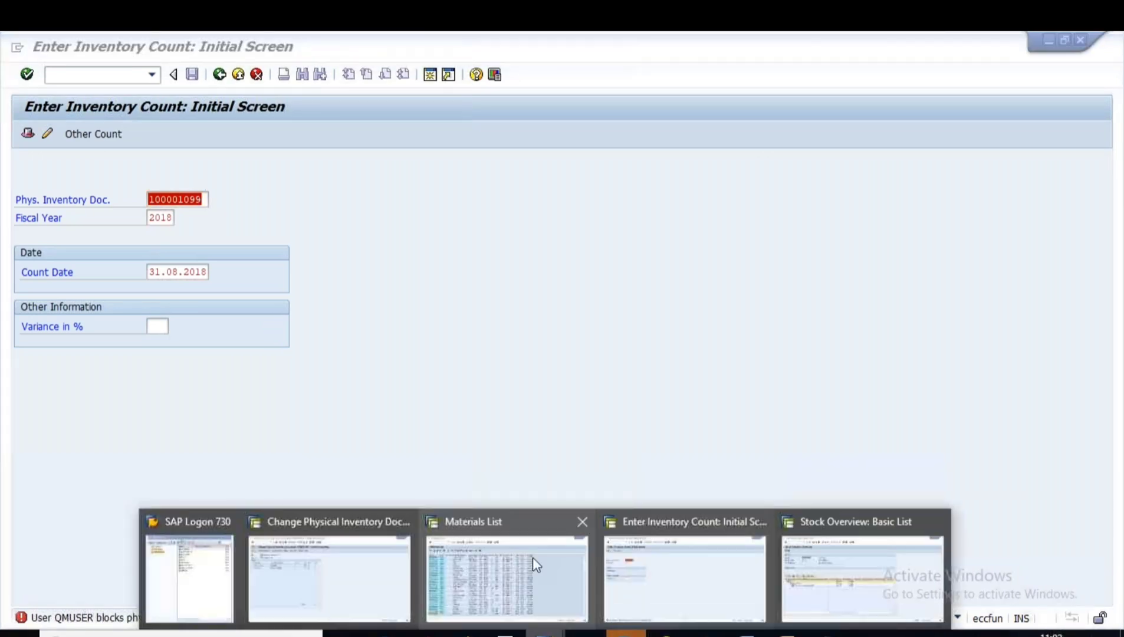
left_click(299, 538)
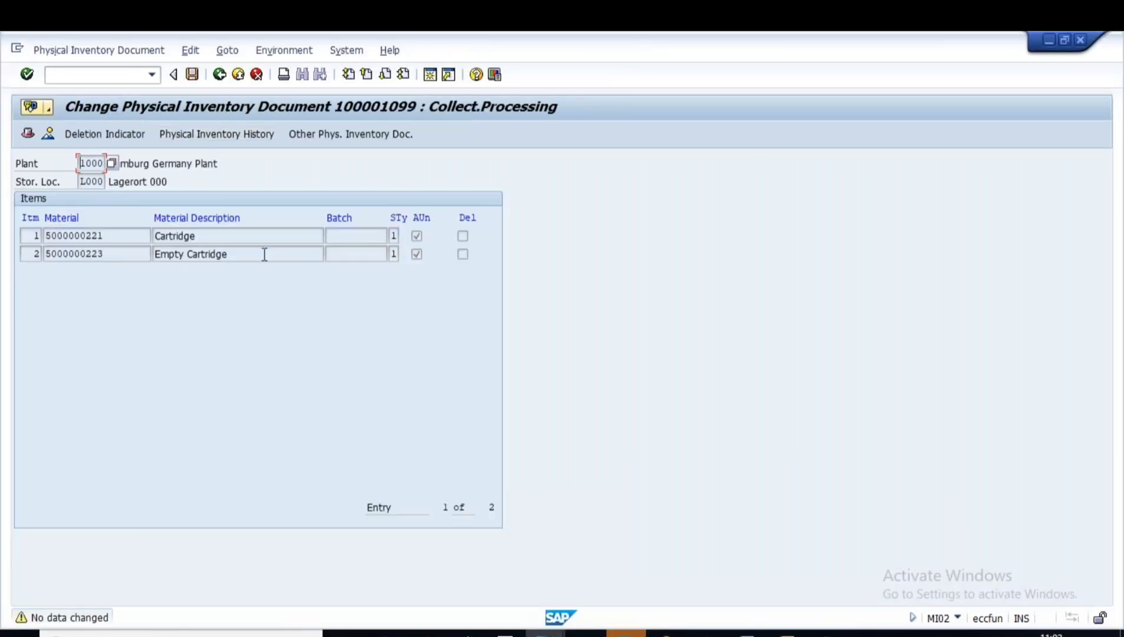
left_click(218, 76)
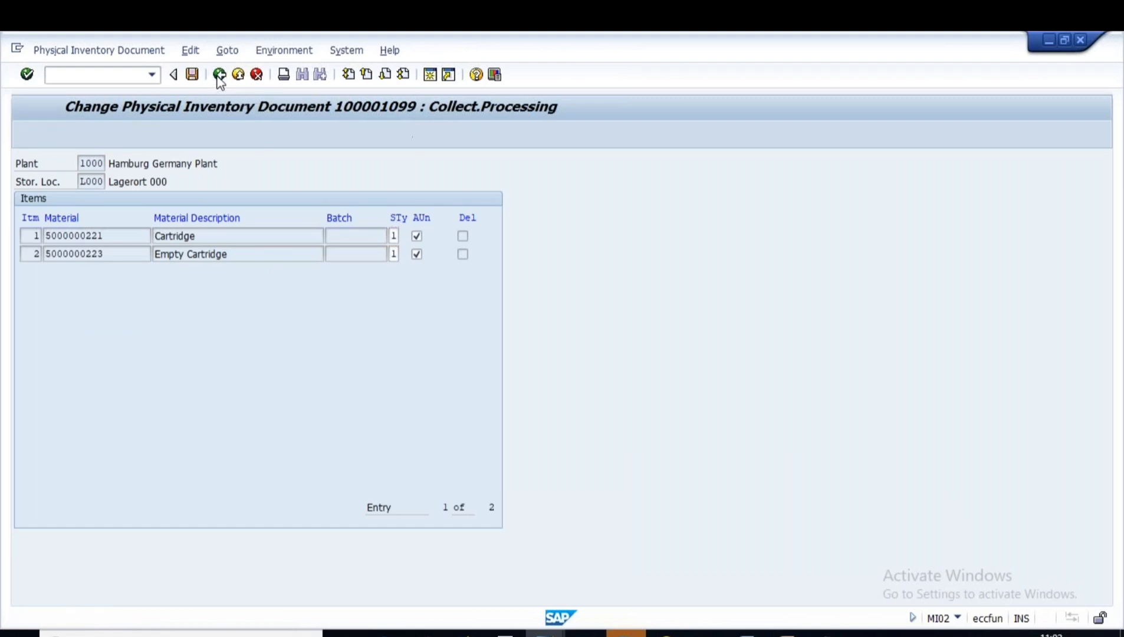
left_click(219, 76)
left_click(237, 77)
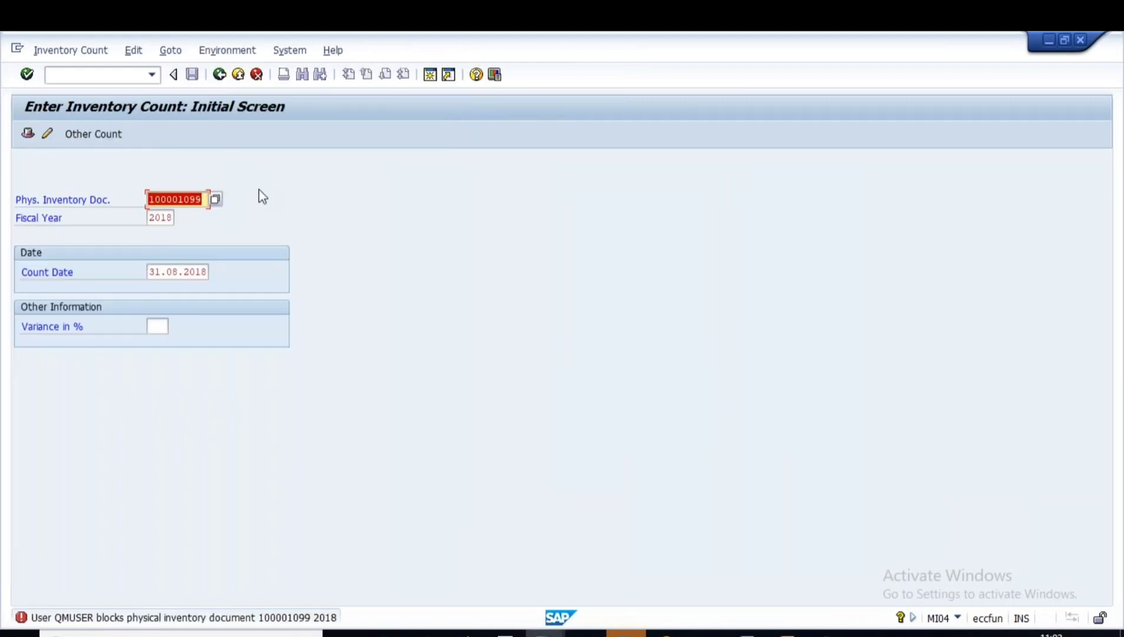
left_click(203, 198)
key("Return")
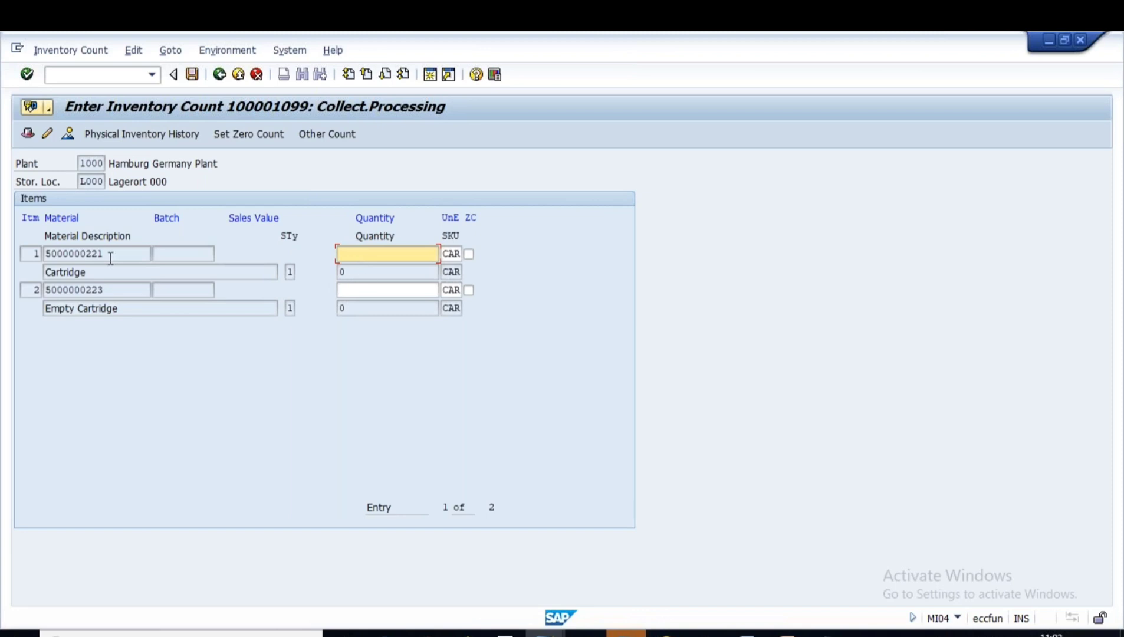
left_click_drag(110, 258, 9, 254)
key("ctrl+c")
left_click(81, 355)
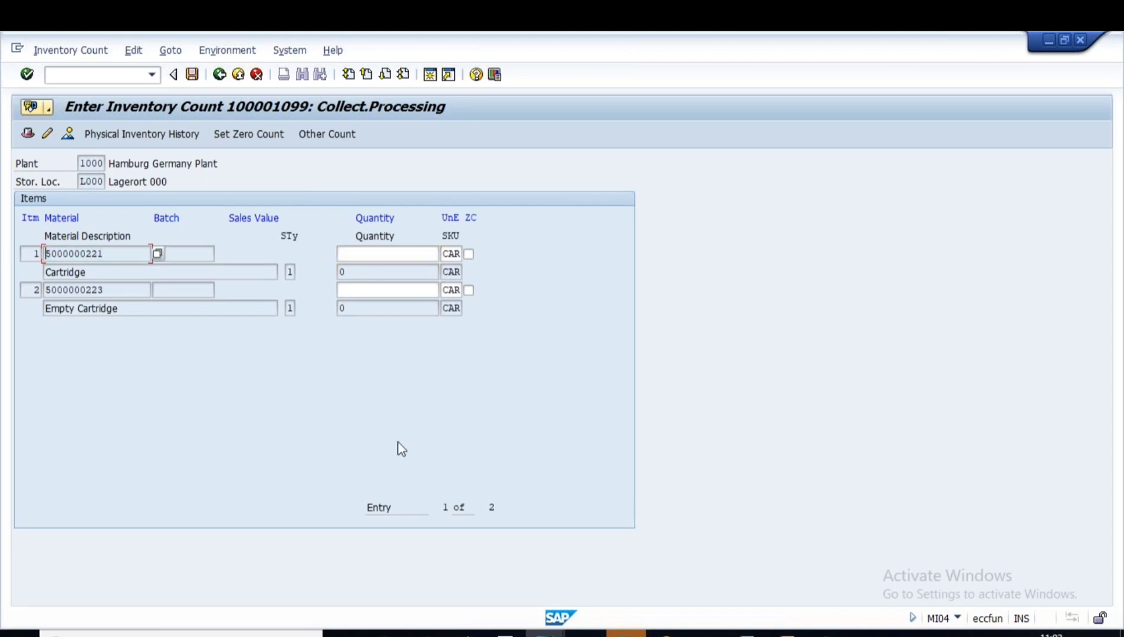
left_click(828, 633)
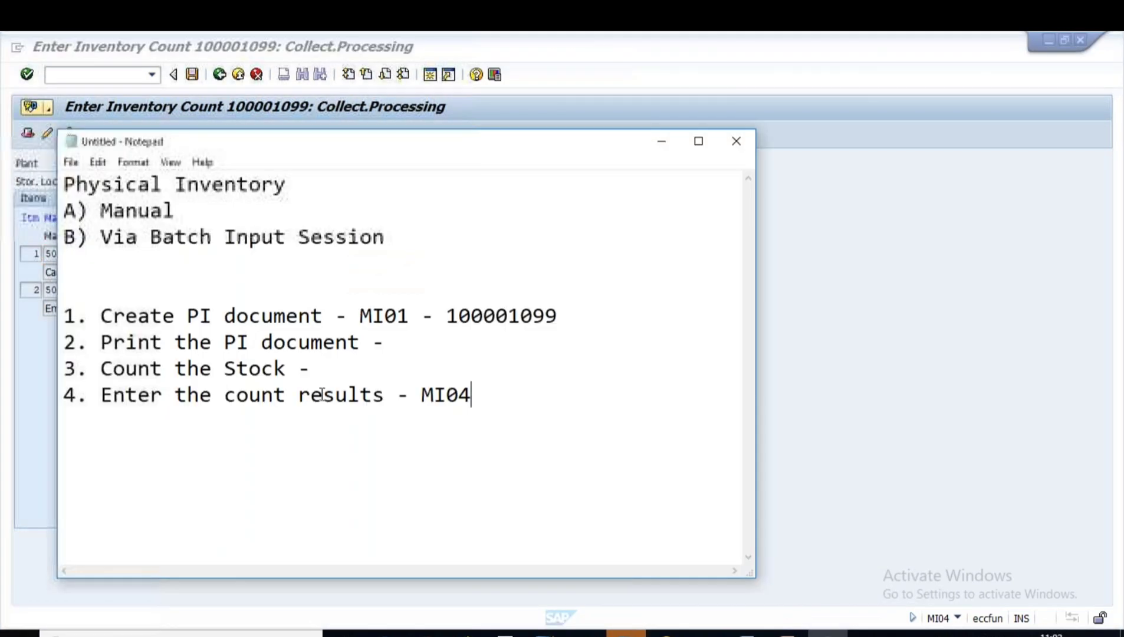
key("Return")
key("Return")
key("ctrl+v")
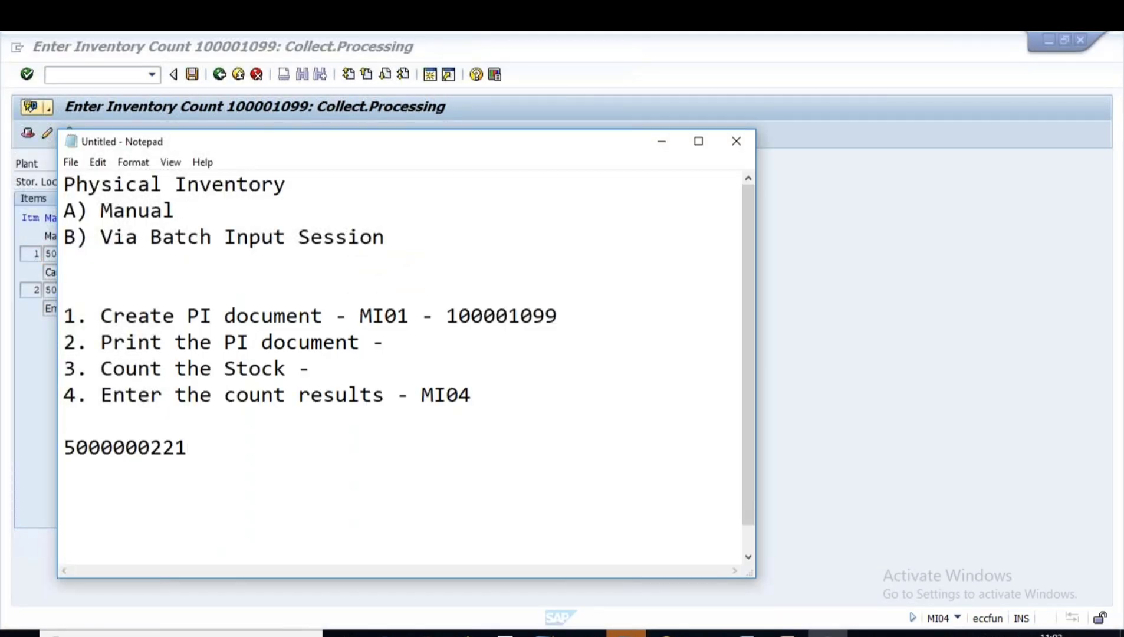
type("-")
Step: Switch to the SAP session showing the MMBE stock overview
left_click(545, 634)
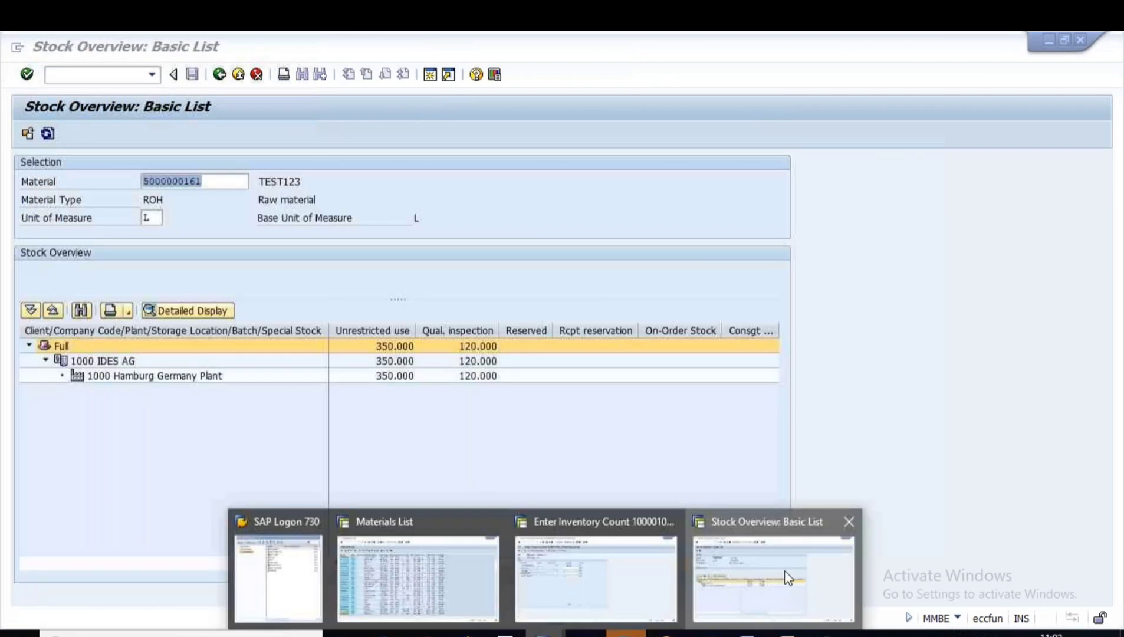
left_click(785, 570)
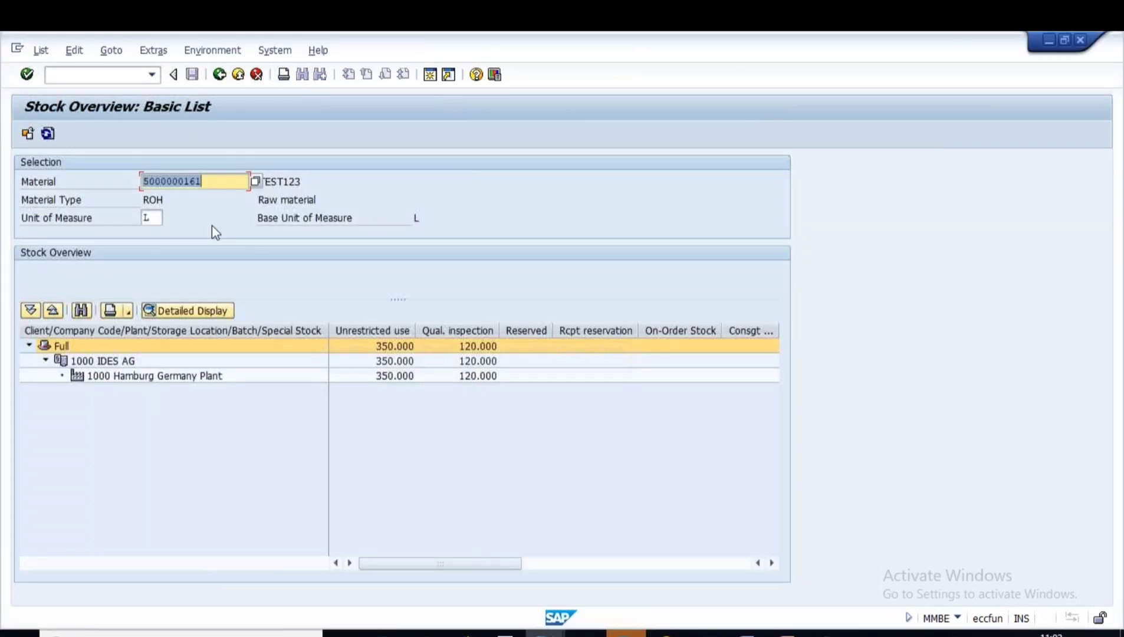
key("ctrl+v")
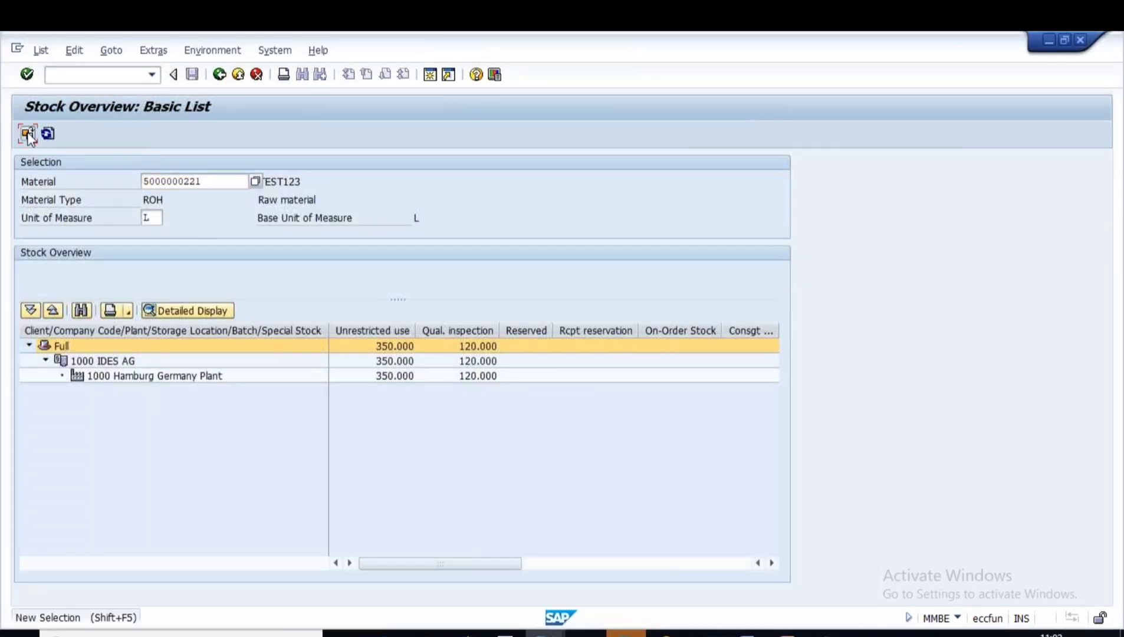
key("Return")
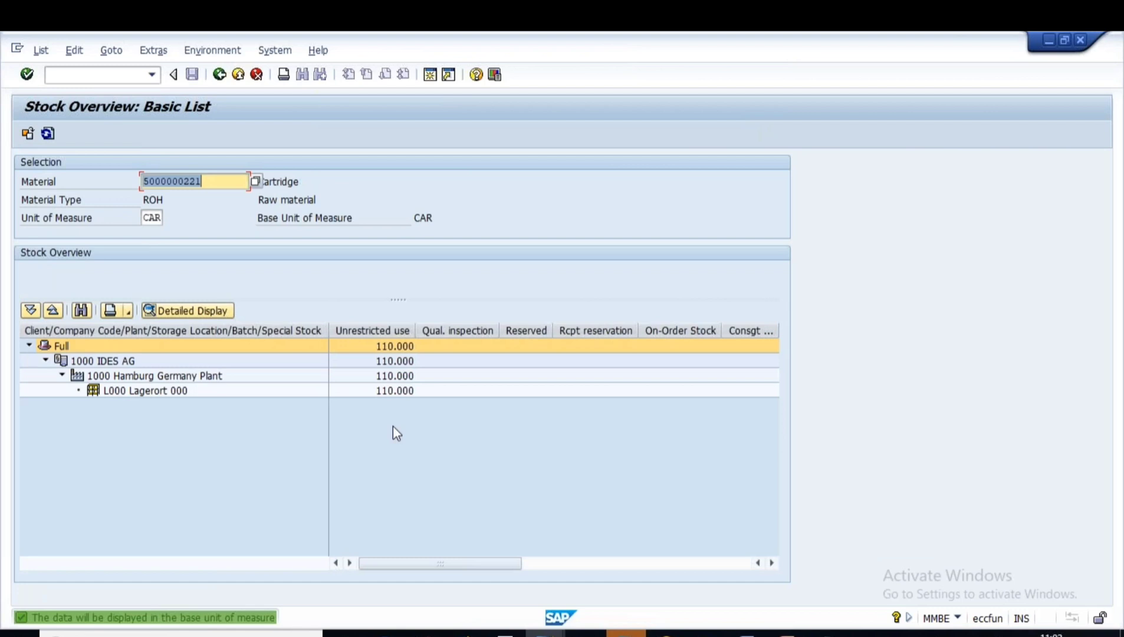
left_click(392, 391)
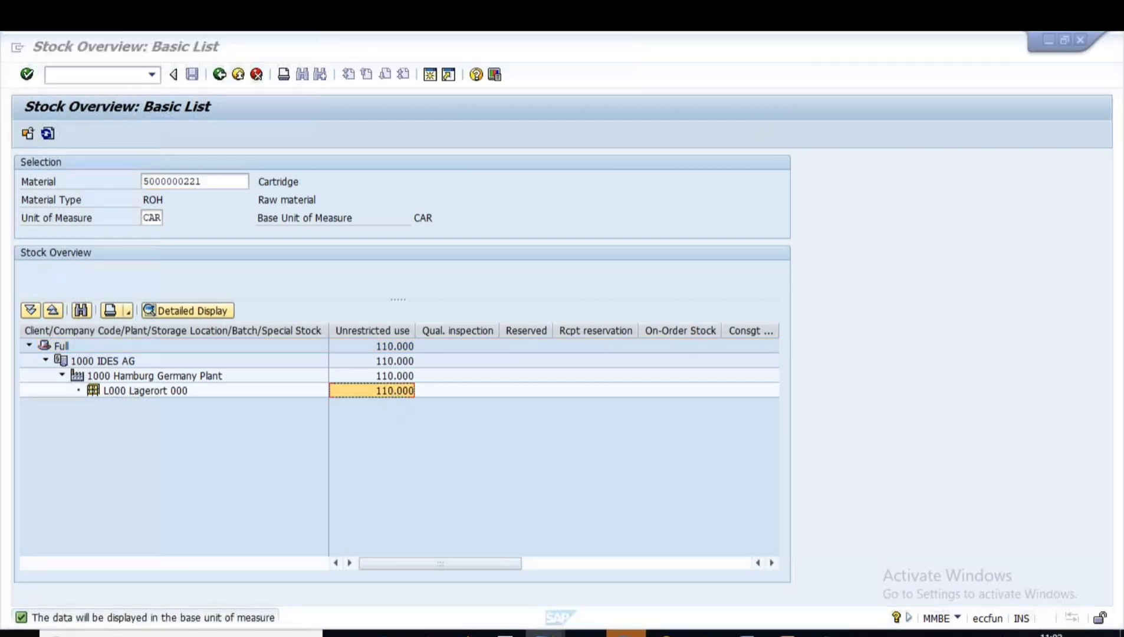
key("alt+Tab")
type("110")
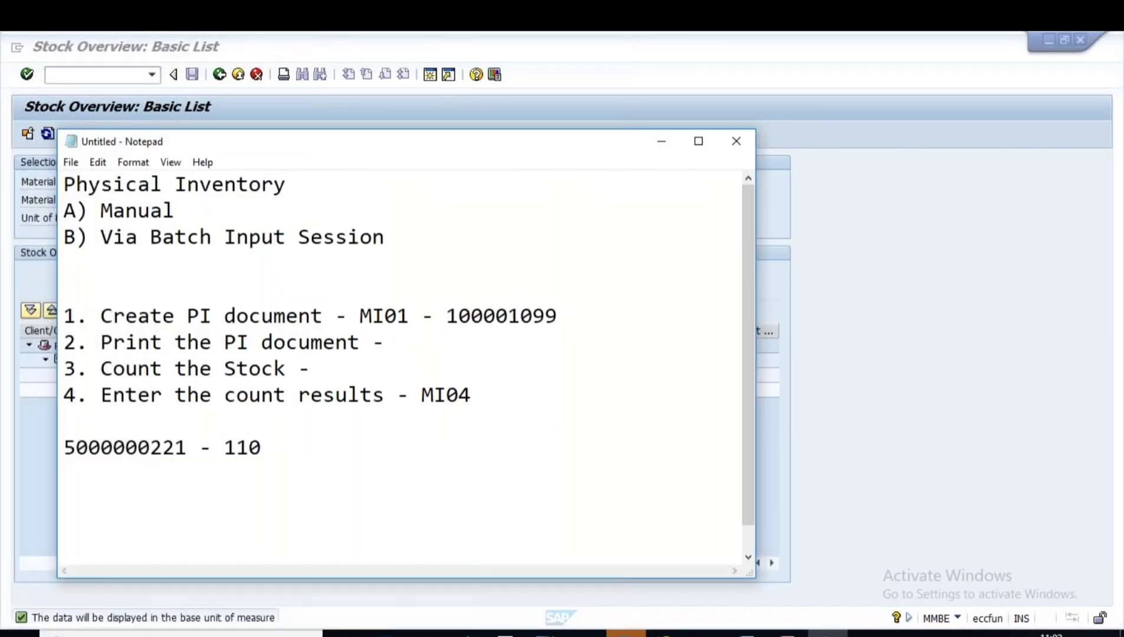
key("alt+Tab")
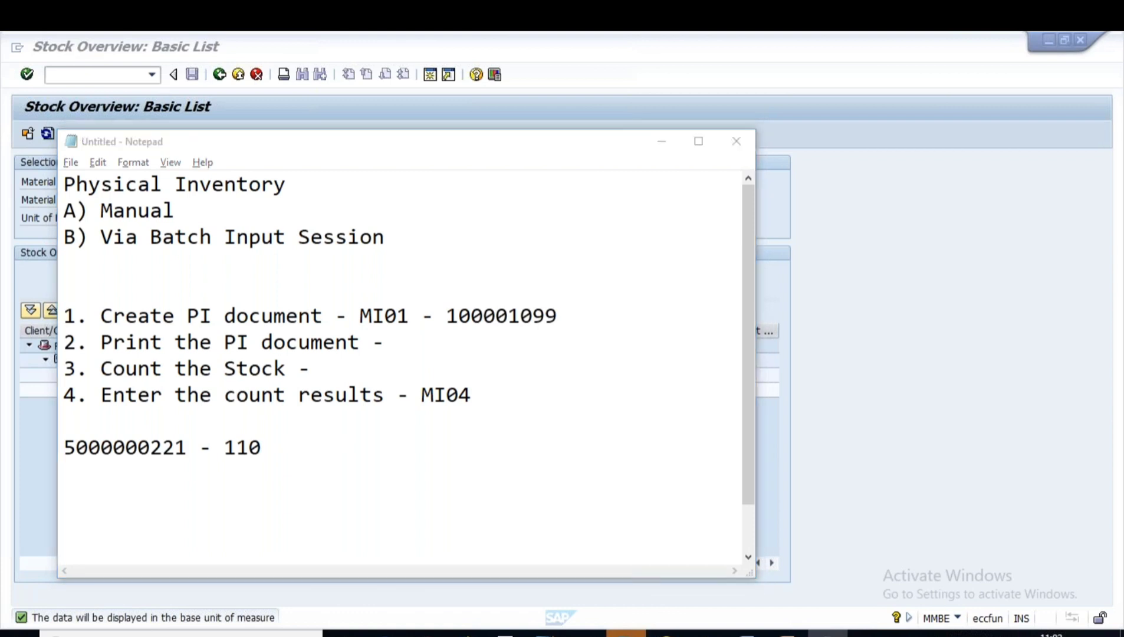
key("alt+Tab")
key("alt+Tab")
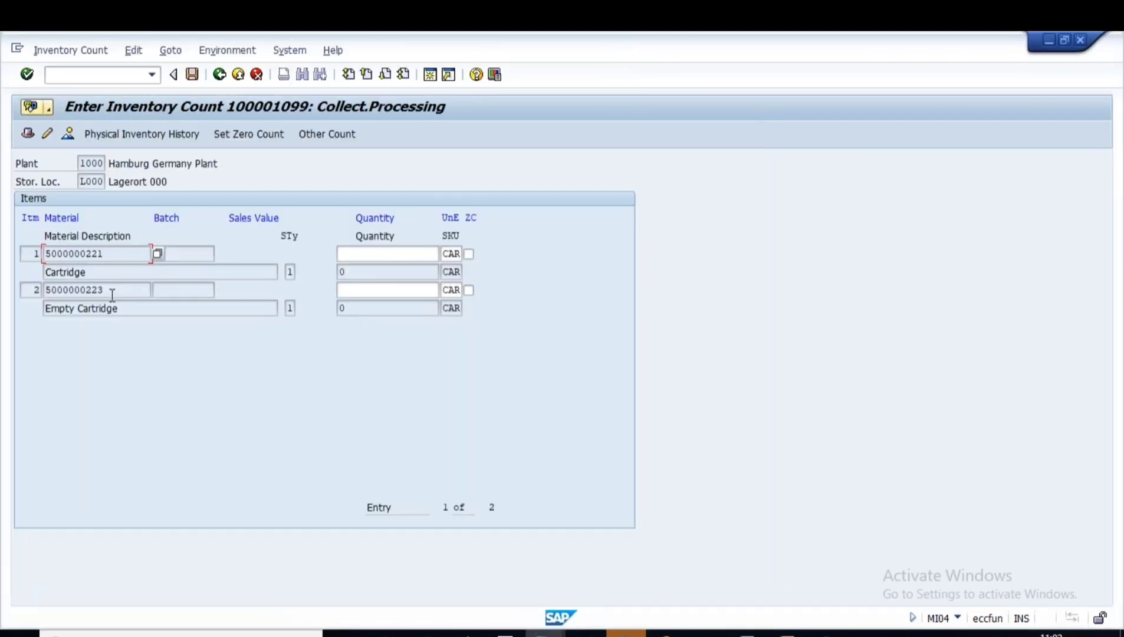
left_click(51, 350)
key("alt+Tab")
key("alt+Tab")
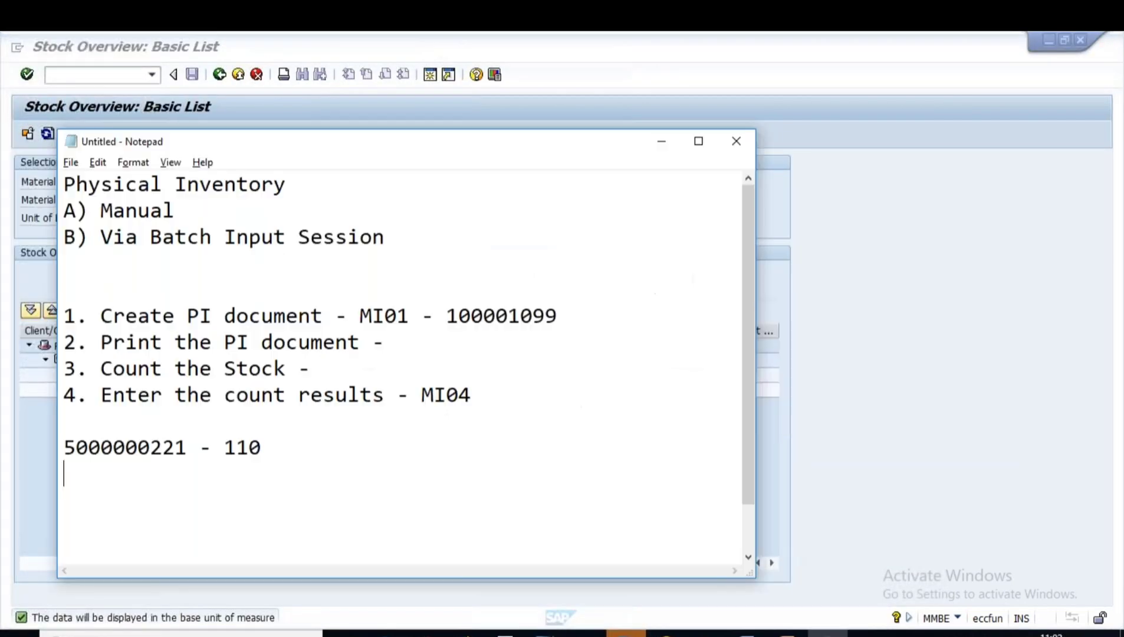
key("Return")
key("ctrl+v")
type("-")
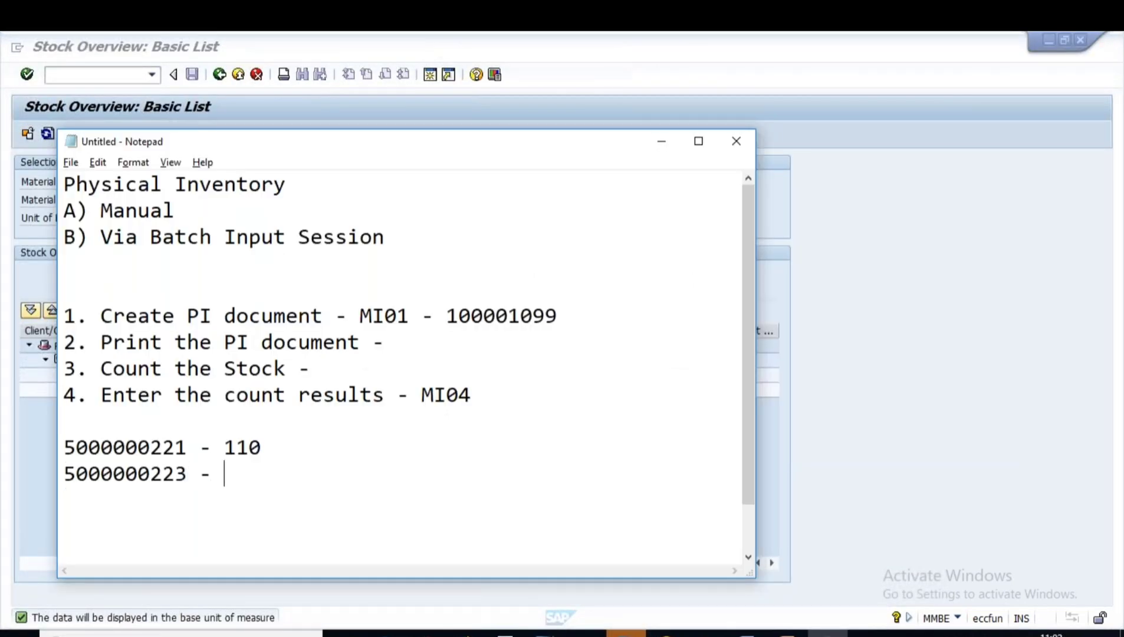
key("alt+Tab")
left_click(203, 182)
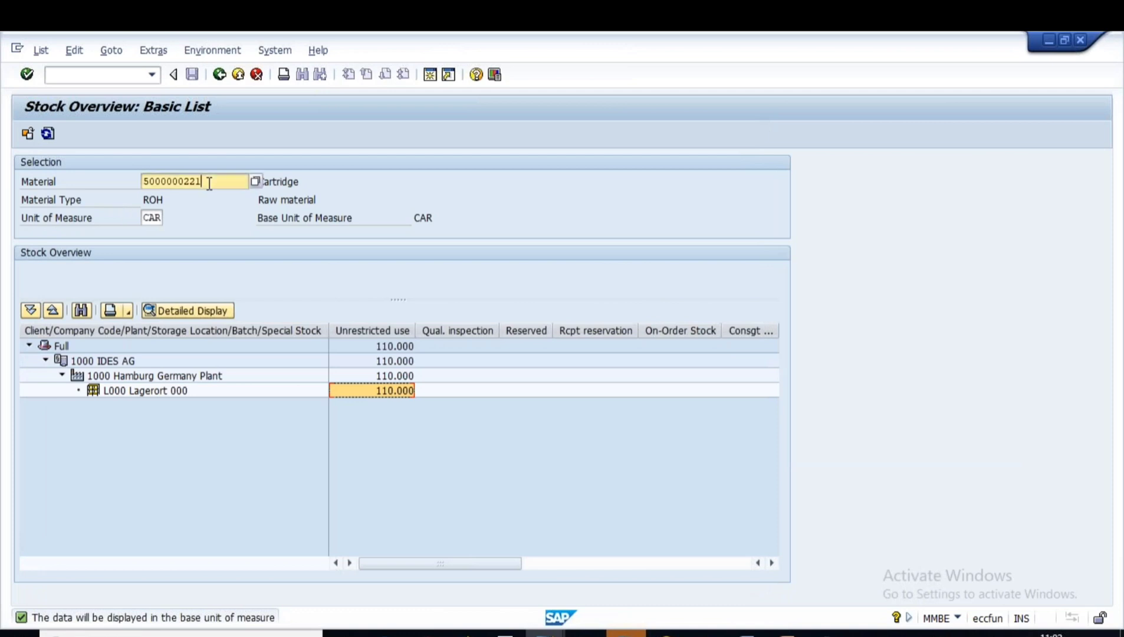
left_click_drag(203, 181, 126, 189)
key("ctrl+v")
left_click(28, 133)
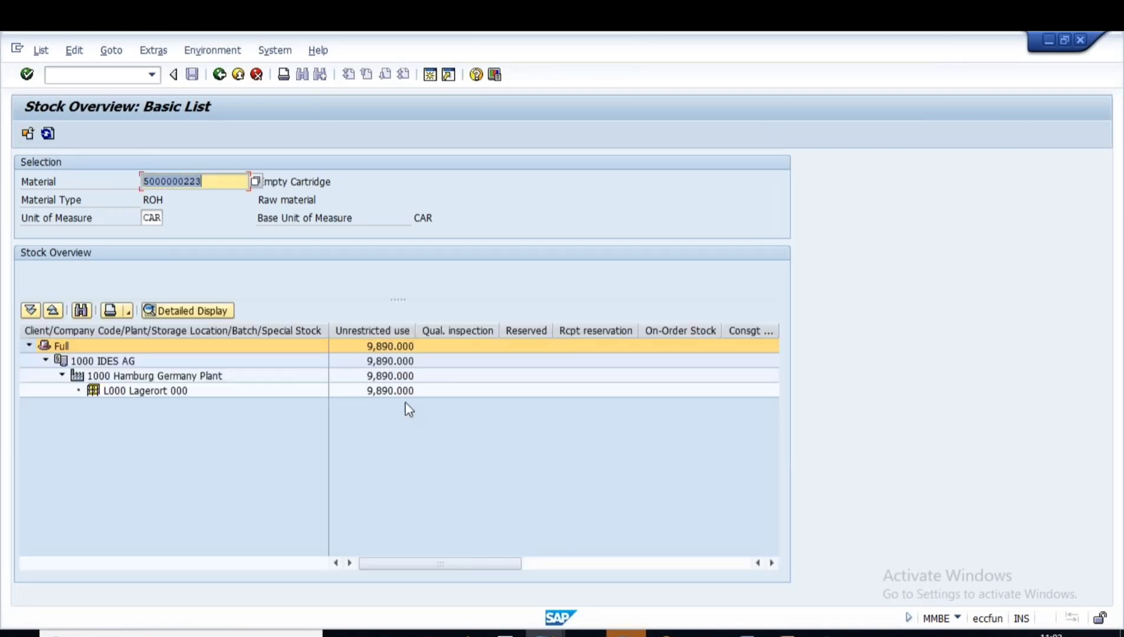
left_click(384, 389)
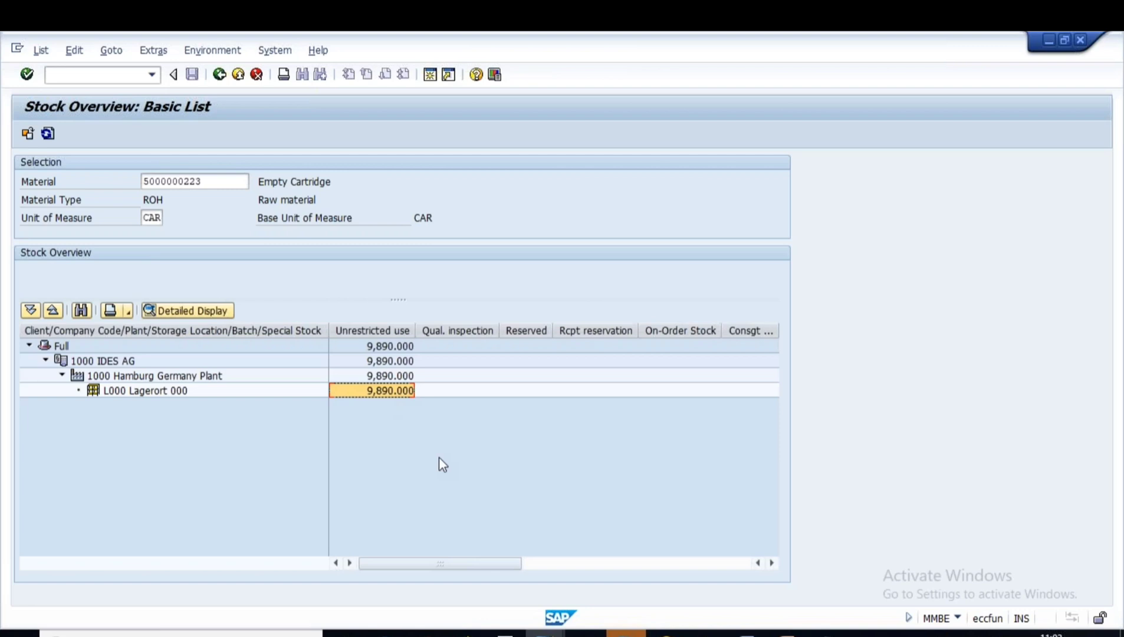
key("alt+Tab")
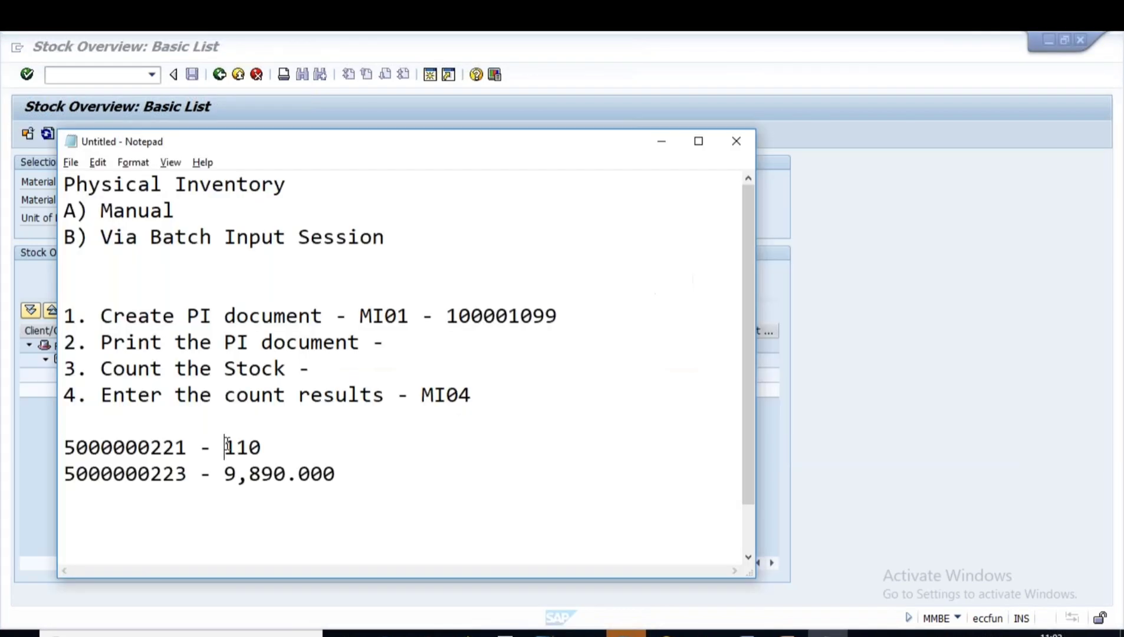
left_click_drag(224, 447, 382, 490)
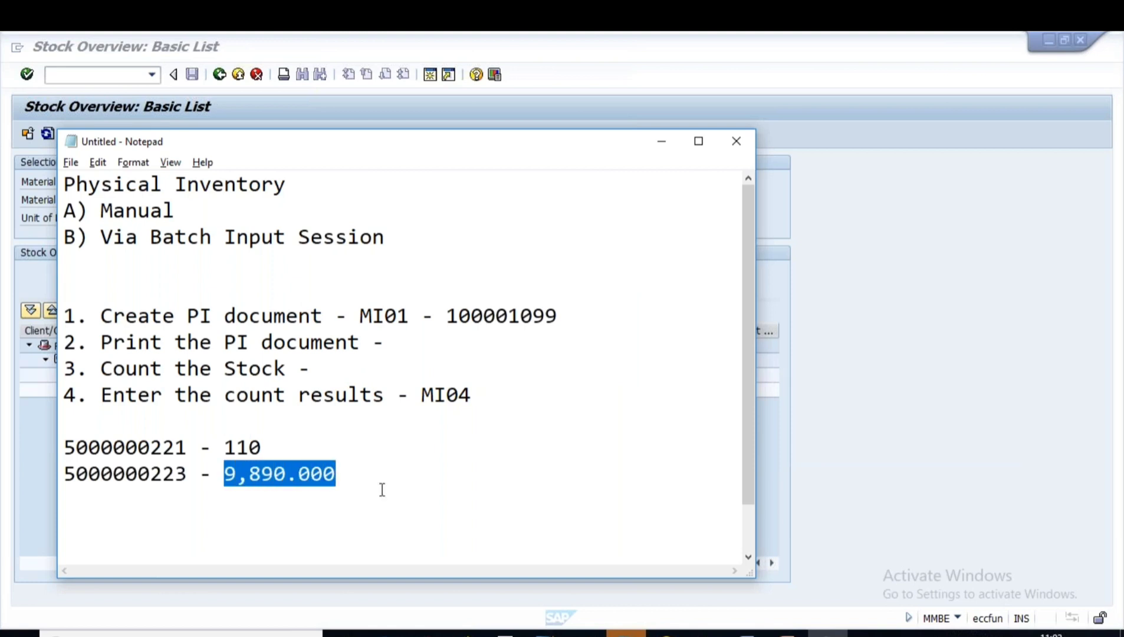
left_click_drag(187, 447, 64, 447)
key("alt+Tab")
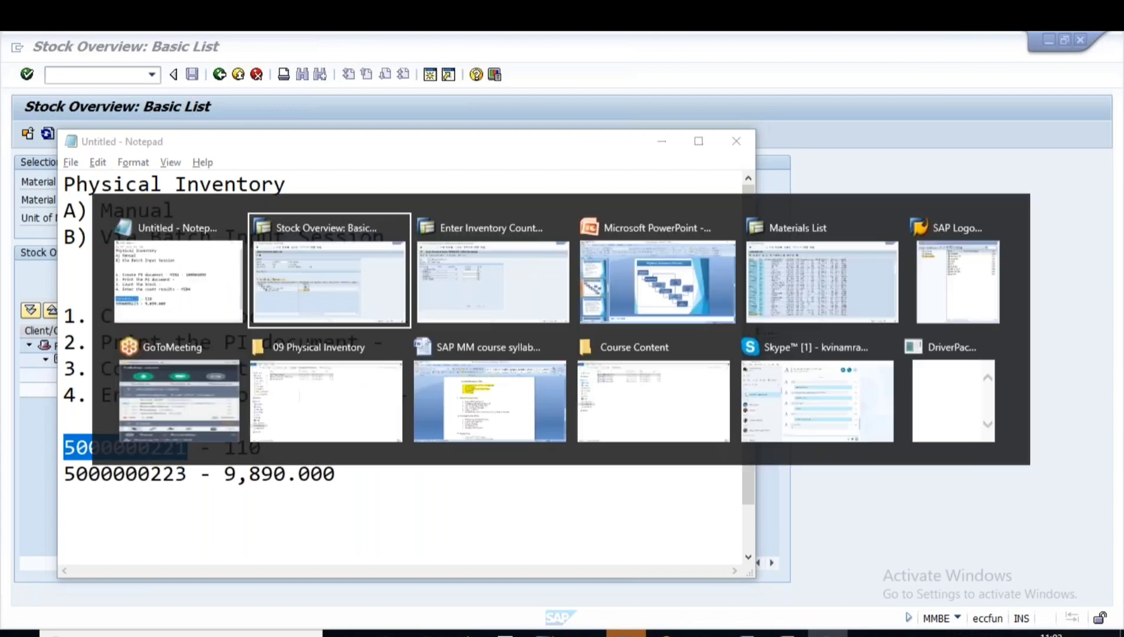
mouse_move(545, 631)
left_click(548, 558)
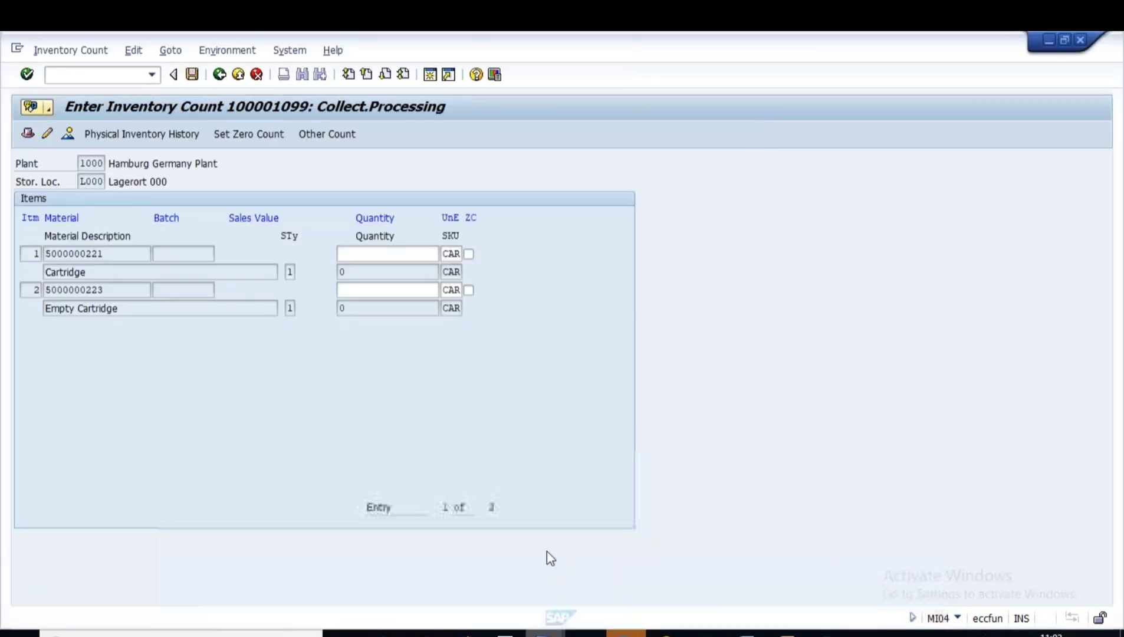
left_click(827, 634)
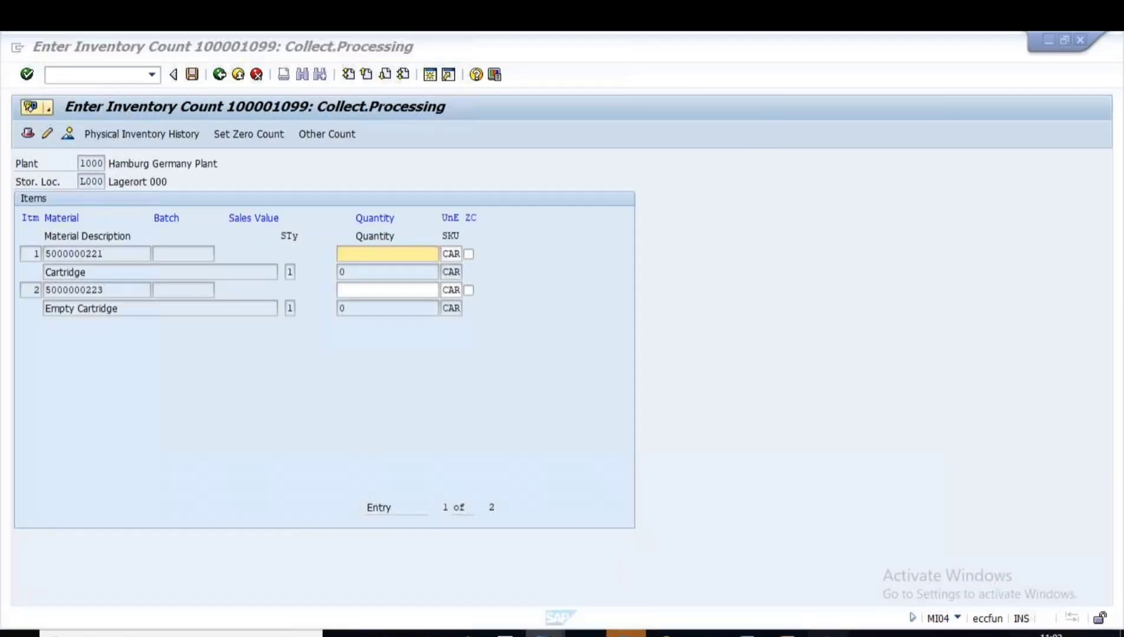
key("alt+Tab")
type("12")
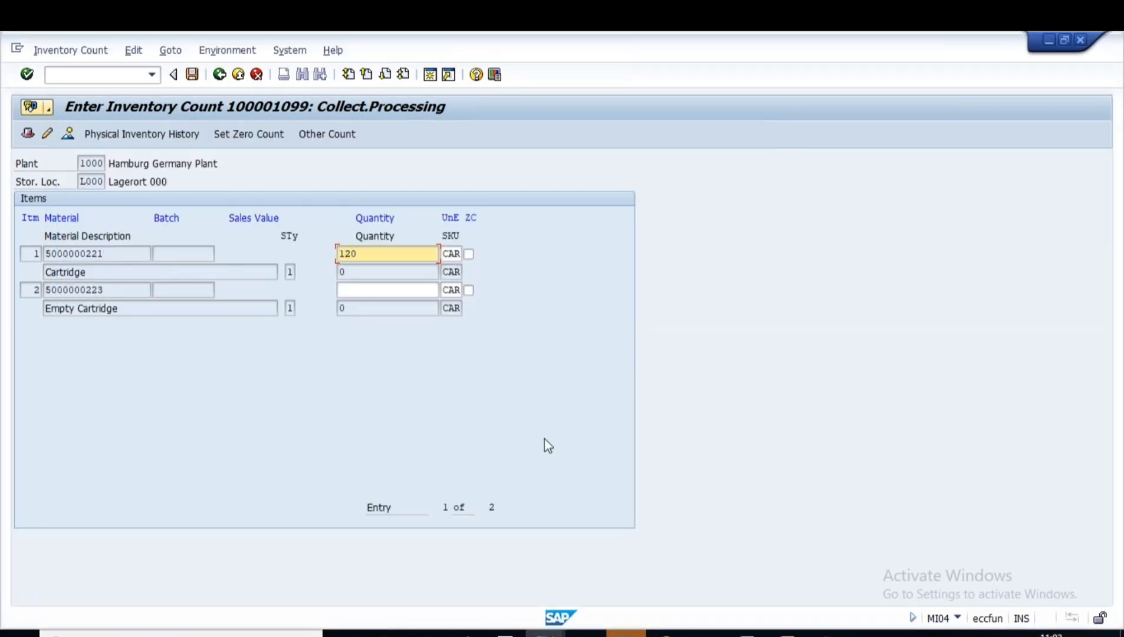
key("Return")
left_click(357, 289)
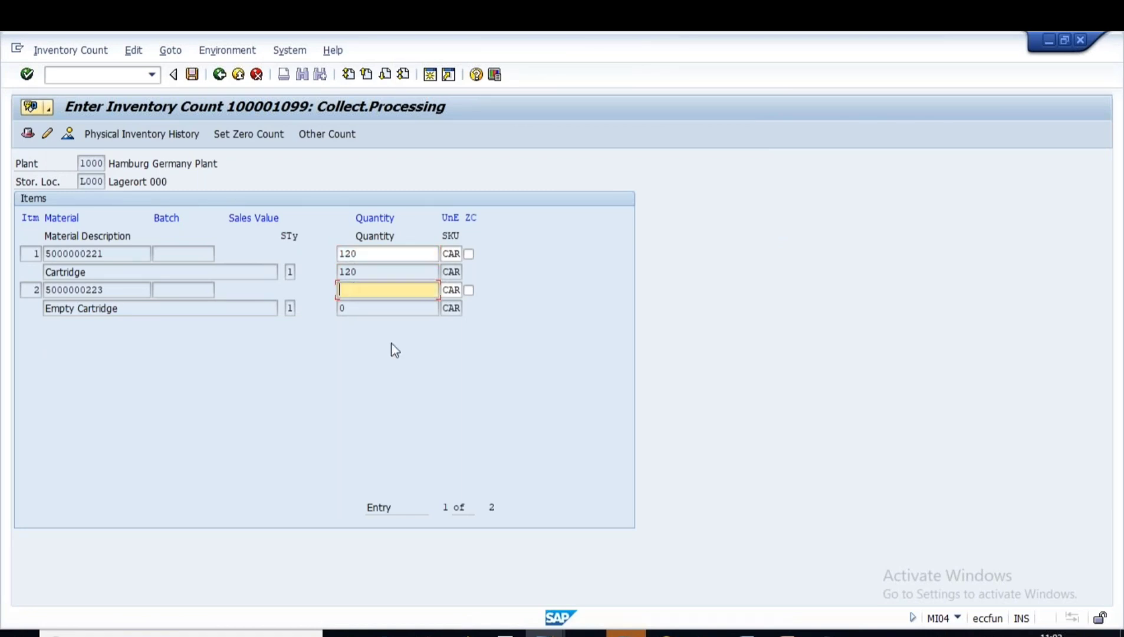
left_click(193, 75)
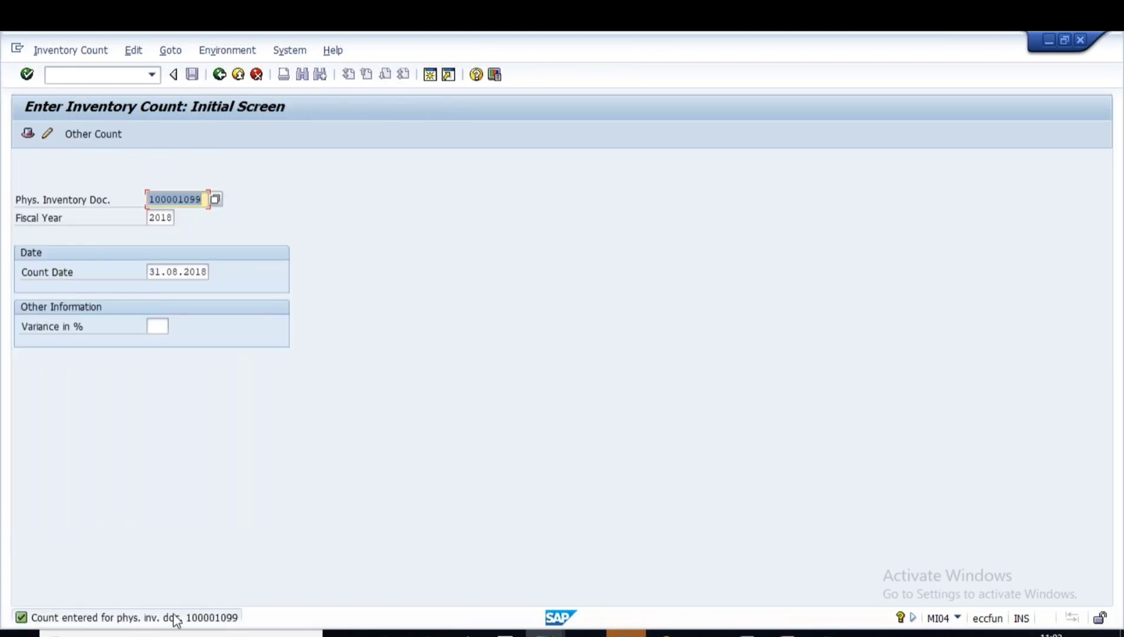
Step: Switch to the stock overview session and display physical inventory document 100001099 with transaction MI03
left_click(544, 634)
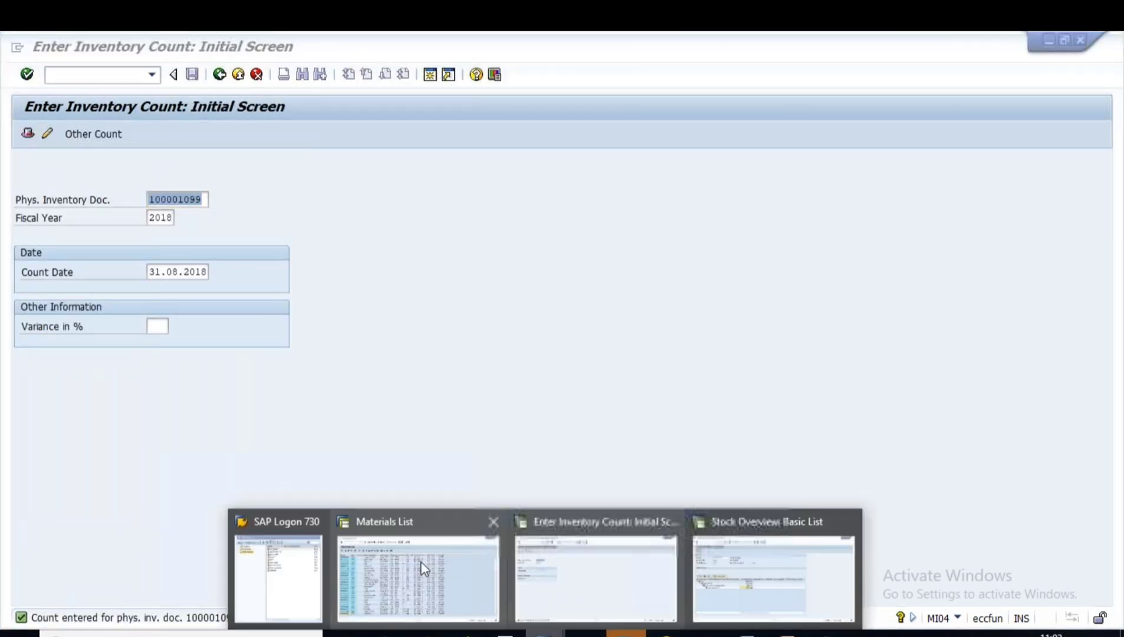
left_click(746, 549)
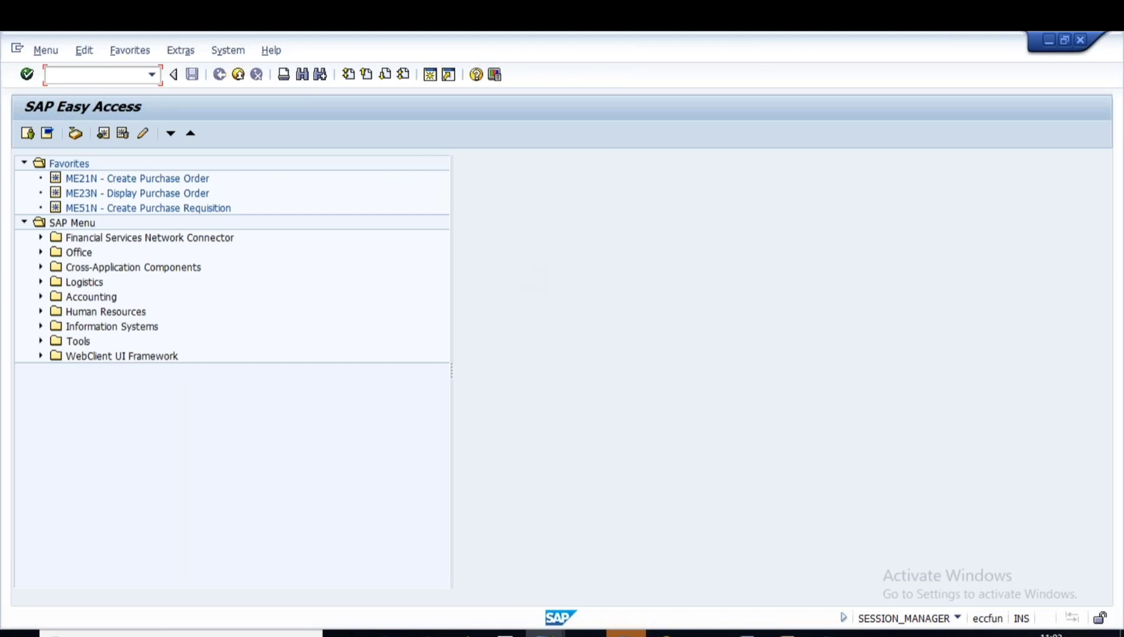
type("MI03")
key("Return")
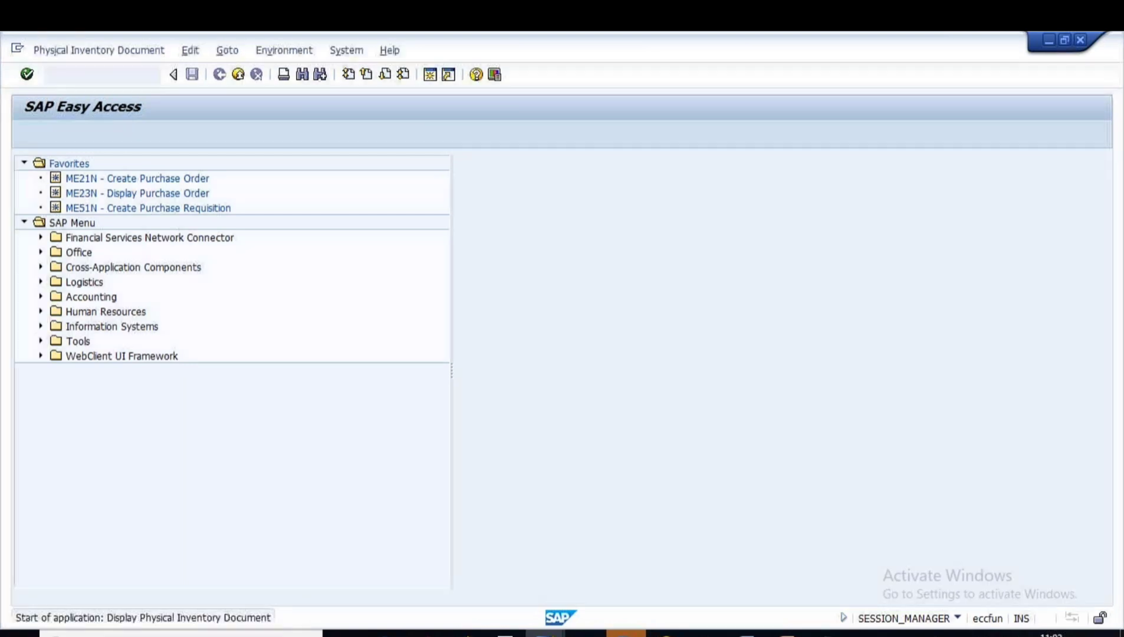
key("Return")
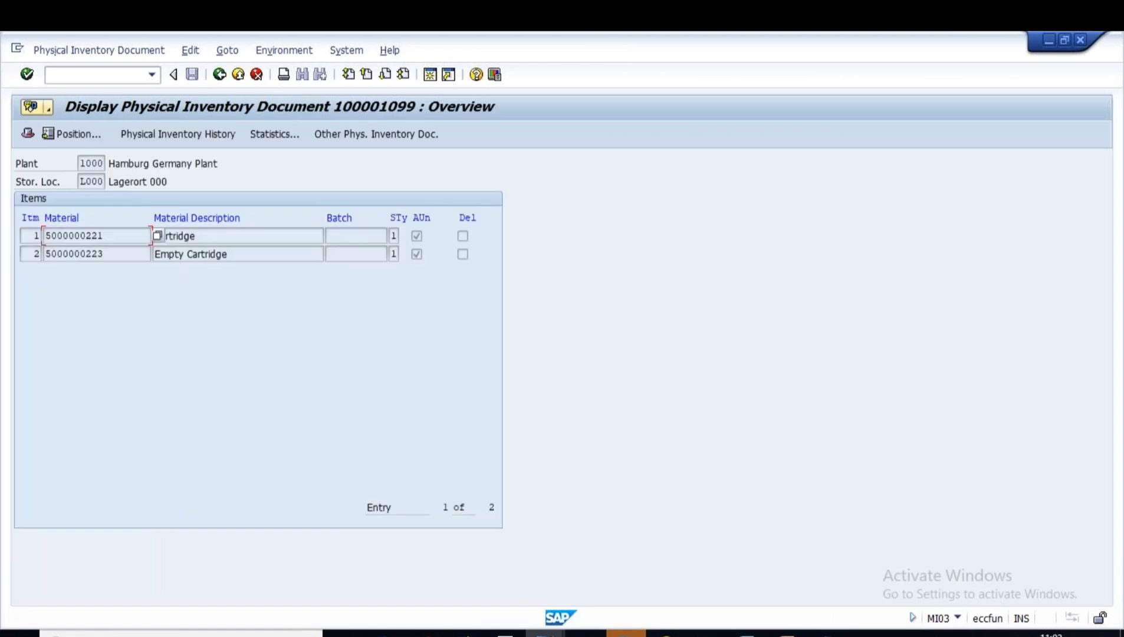
Step: Examine the document header's count status and read the field help explaining its status codes
left_click(27, 133)
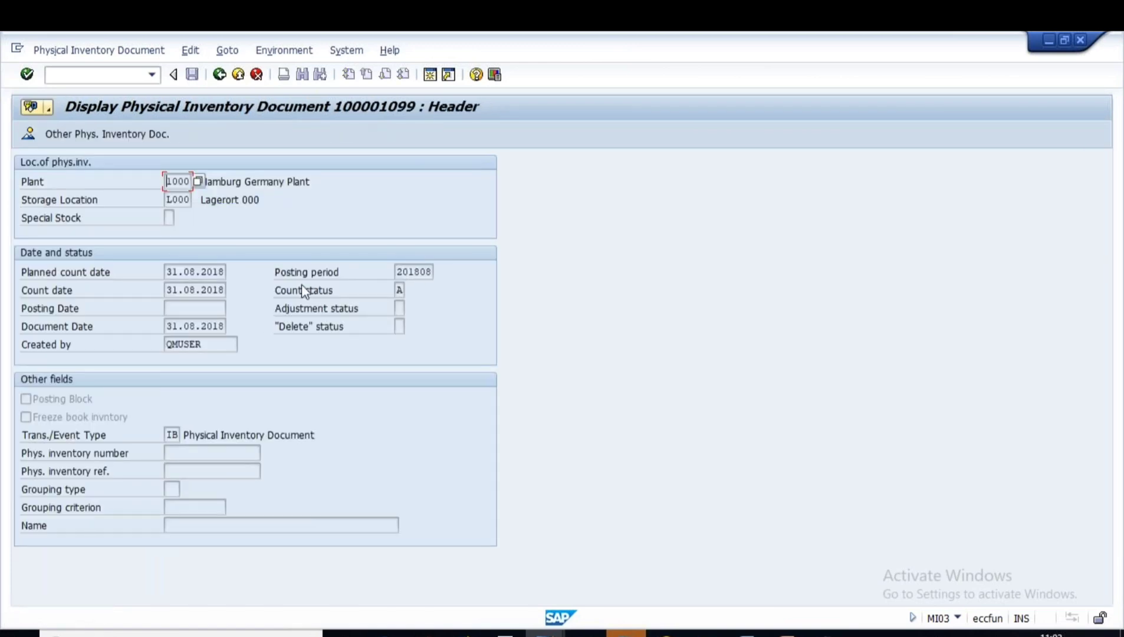
left_click(399, 290)
key("F3")
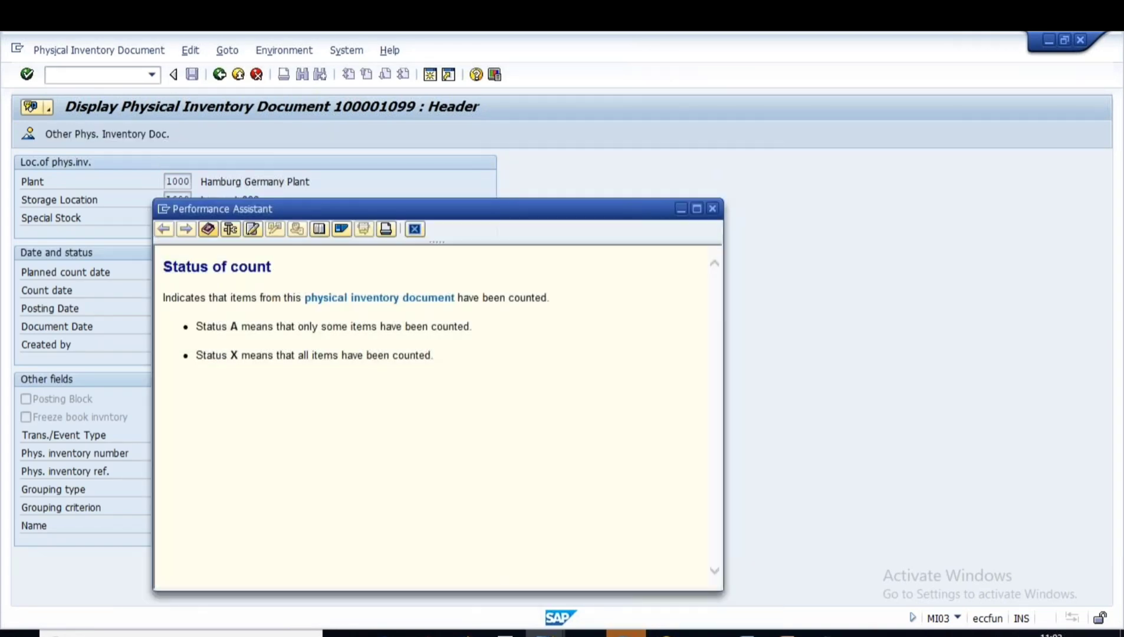
left_click_drag(197, 326, 457, 332)
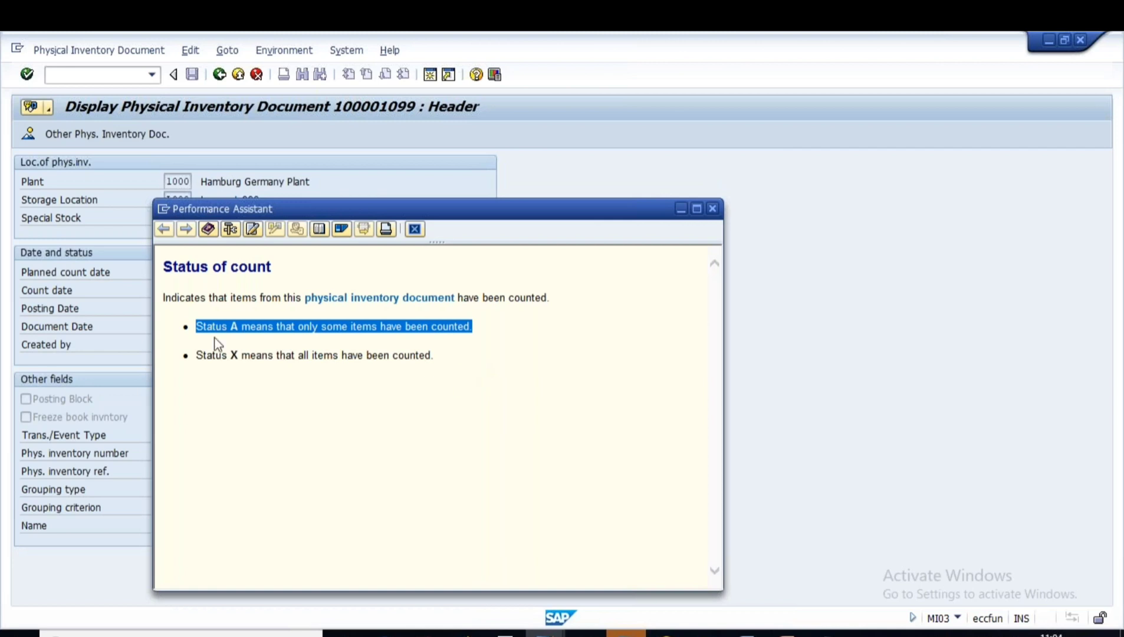
left_click_drag(217, 327, 429, 334)
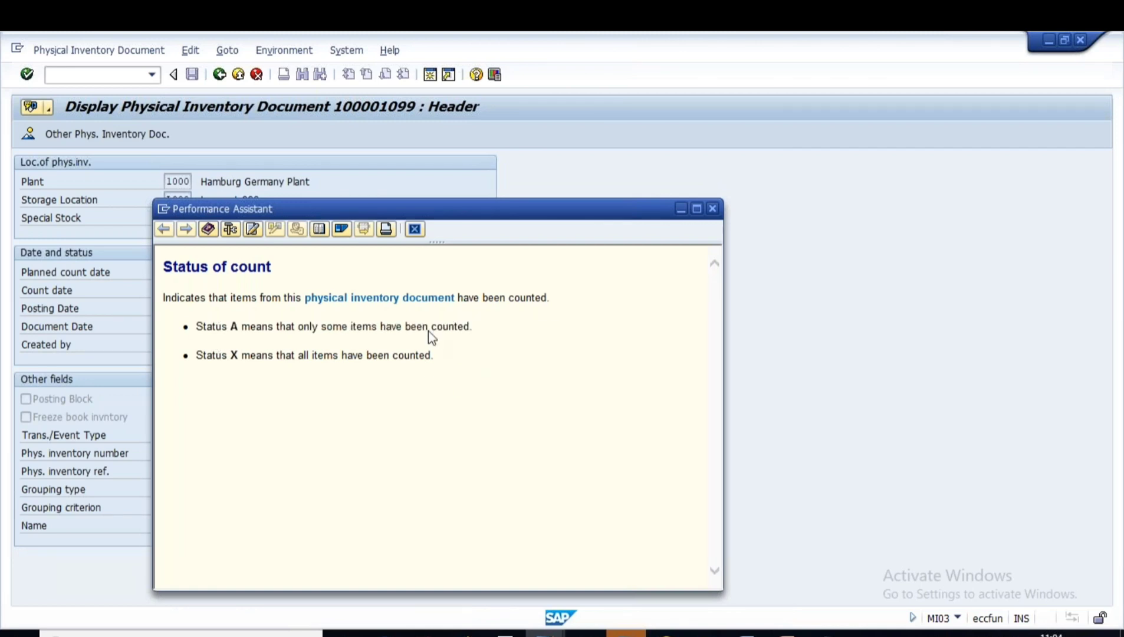
left_click_drag(197, 326, 475, 328)
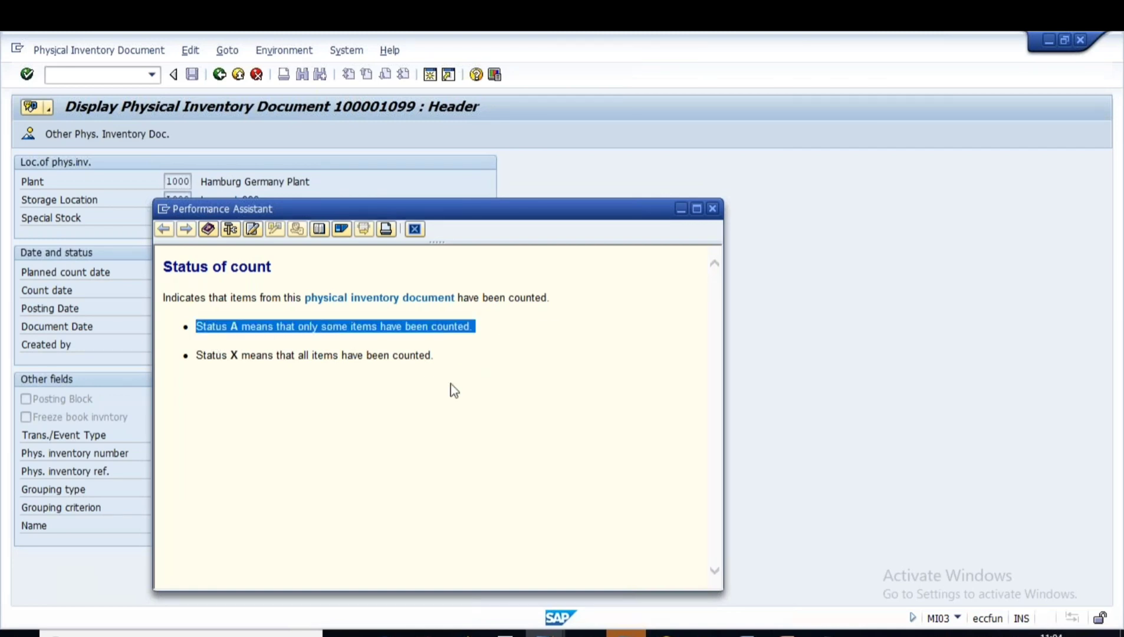
left_click(712, 208)
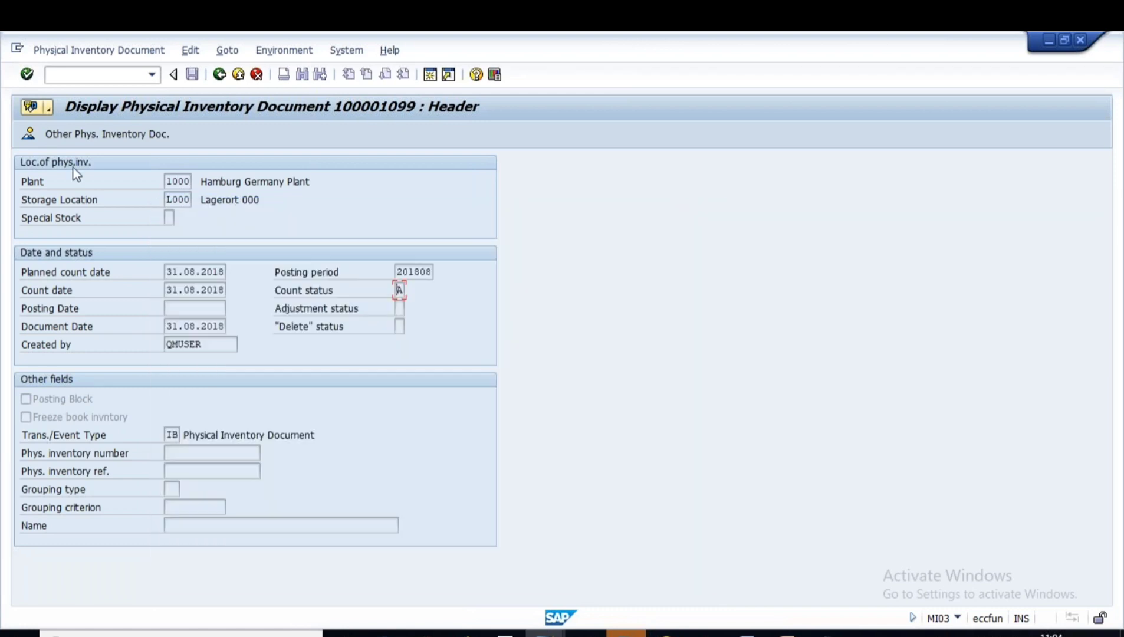
Step: Return to the item overview and examine the Cartridge item's inventory history for status, counted quantity and book quantity
left_click(28, 133)
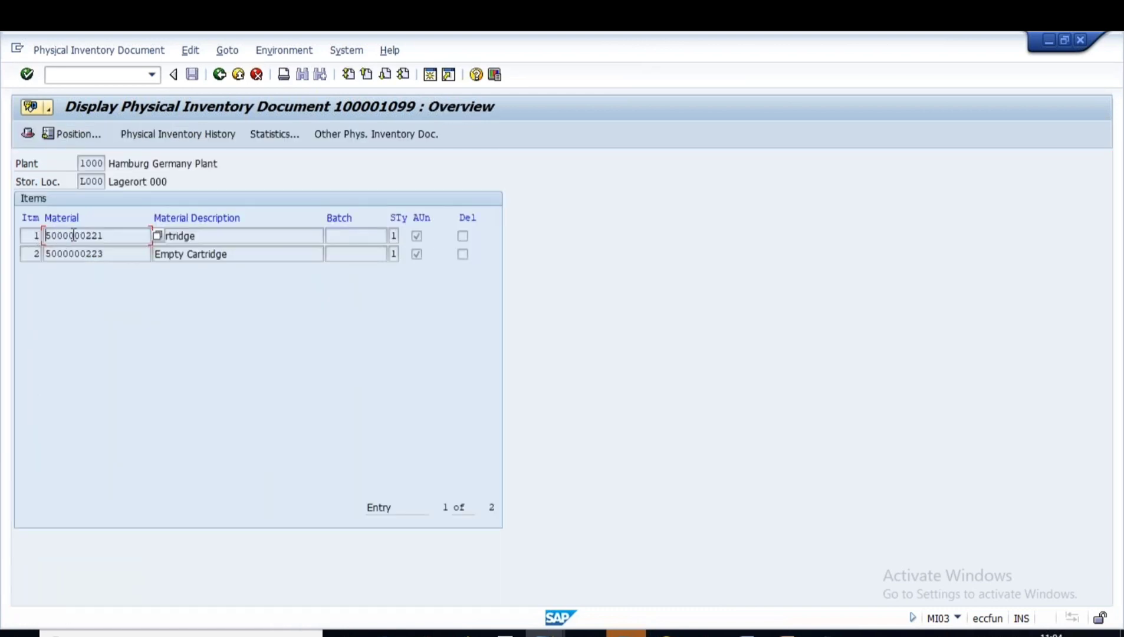
double_click(74, 235)
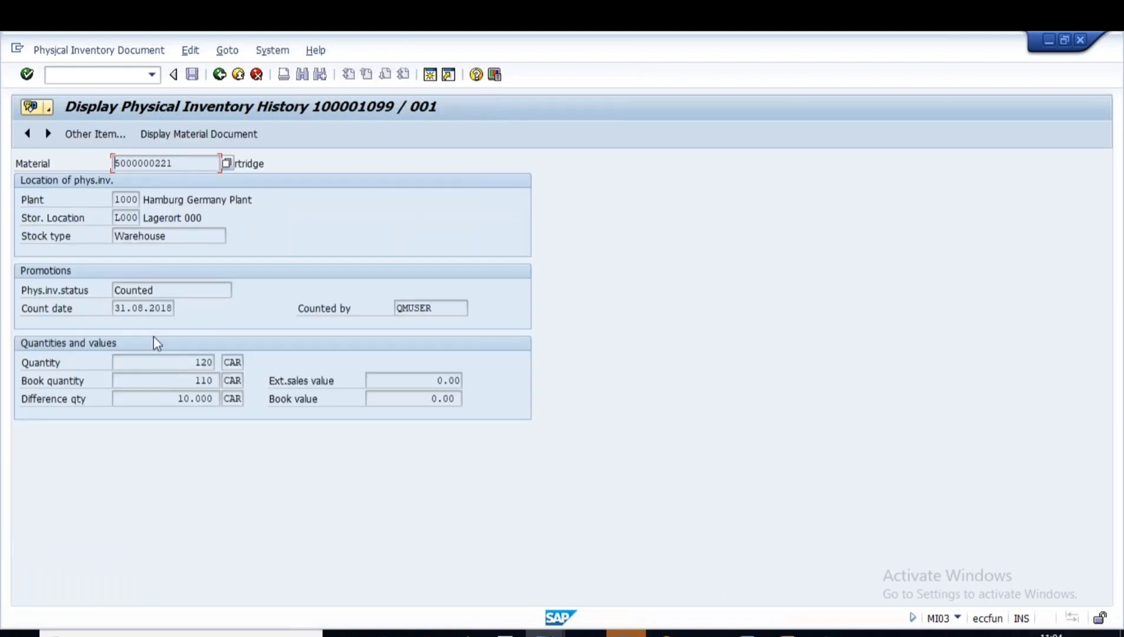
left_click_drag(170, 290, 111, 289)
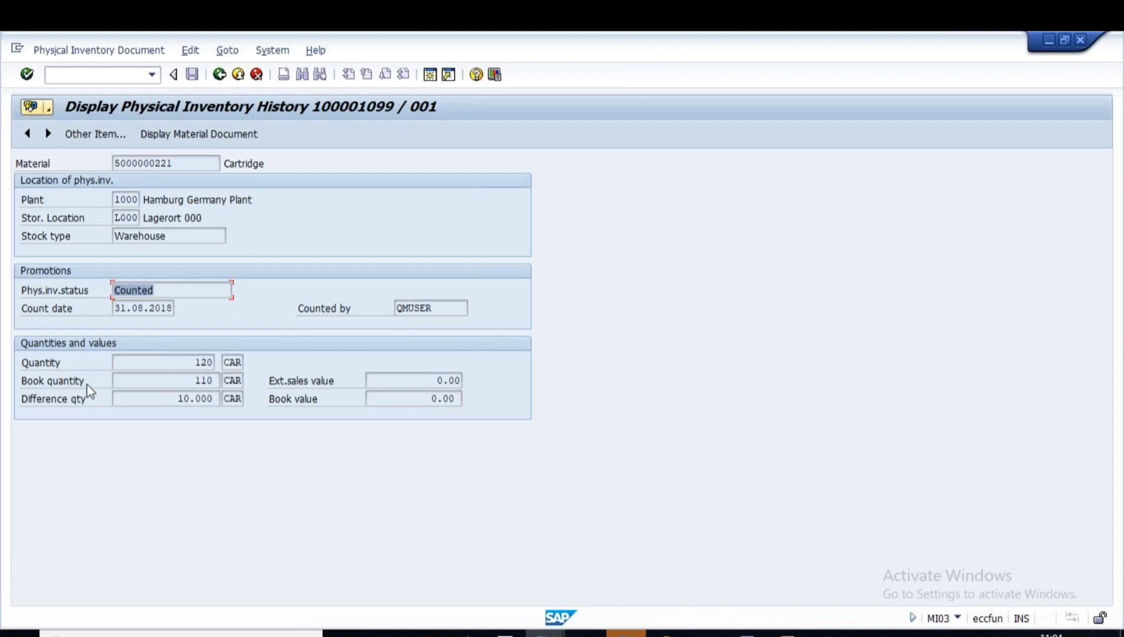
left_click(193, 362)
left_click_drag(193, 362, 213, 443)
left_click_drag(191, 381, 247, 381)
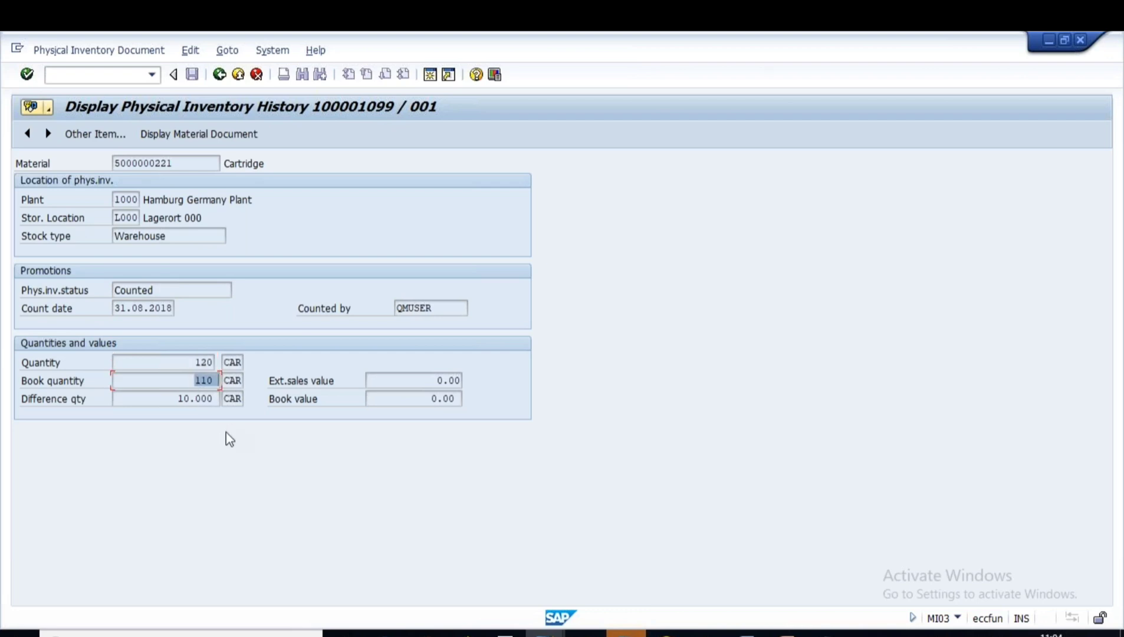
left_click(545, 631)
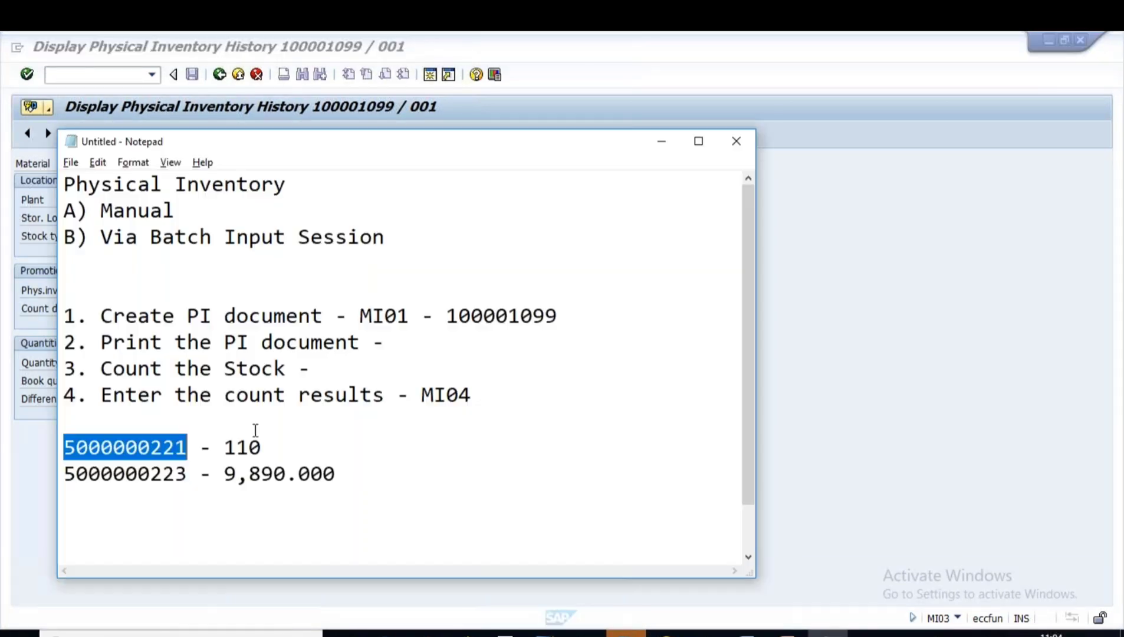
key("End")
type("- 120")
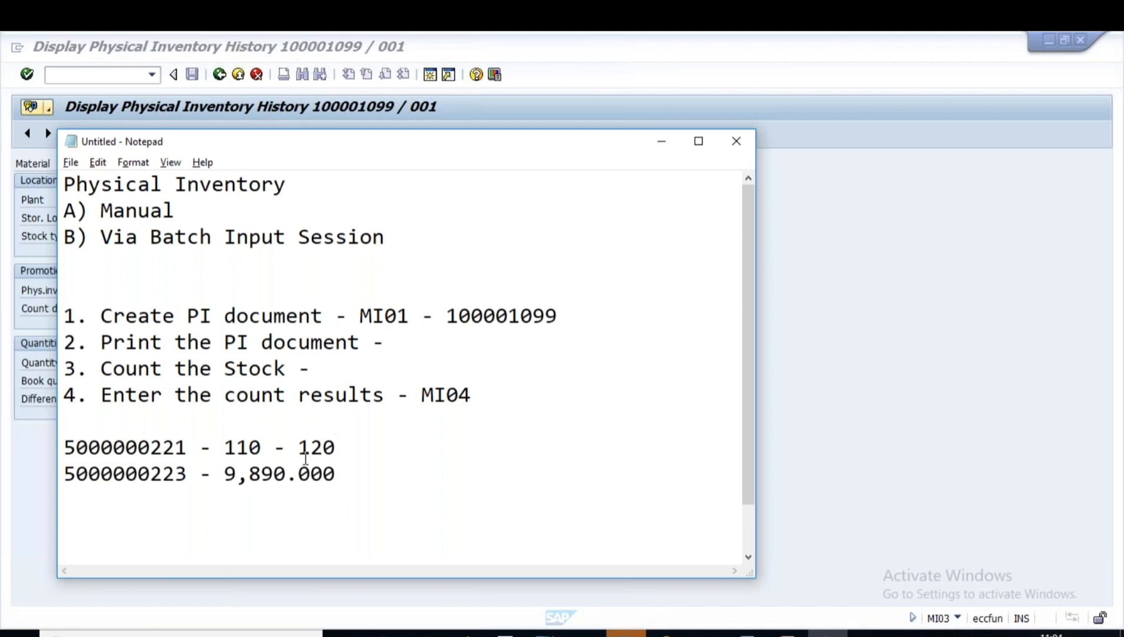
left_click(288, 448)
key("BackSpace")
type("VS")
key("BackSpace")
key("Caps_Lock")
type("s")
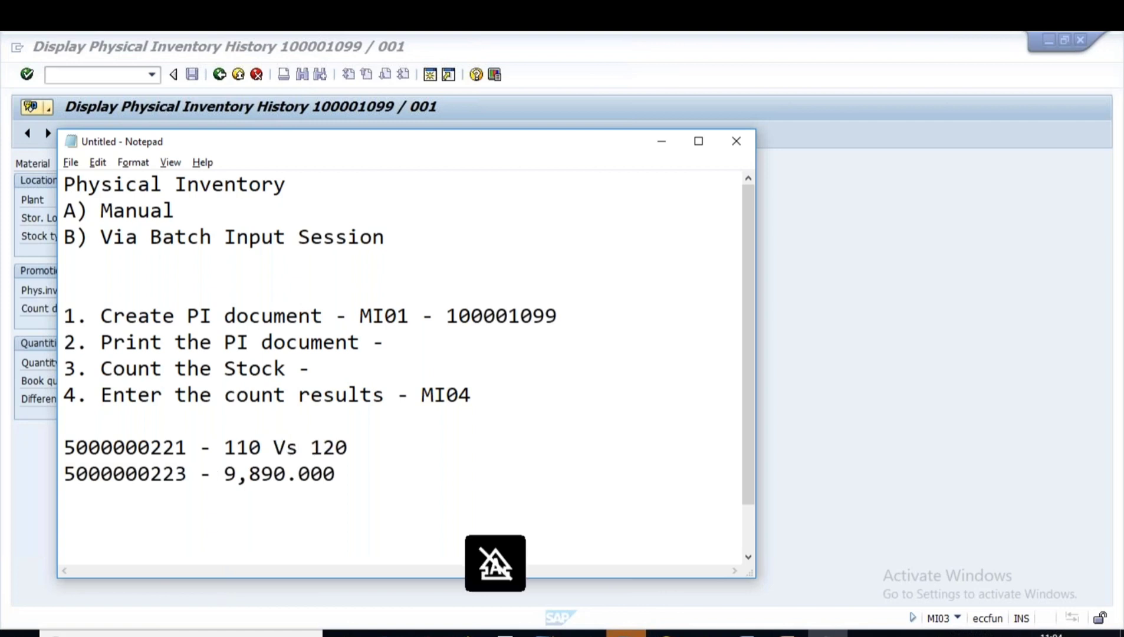
Step: Switch back to SAP and examine the physical inventory status of the Cartridge item and the Empty Cartridge item
key("alt+Tab")
left_click_drag(170, 293, 102, 286)
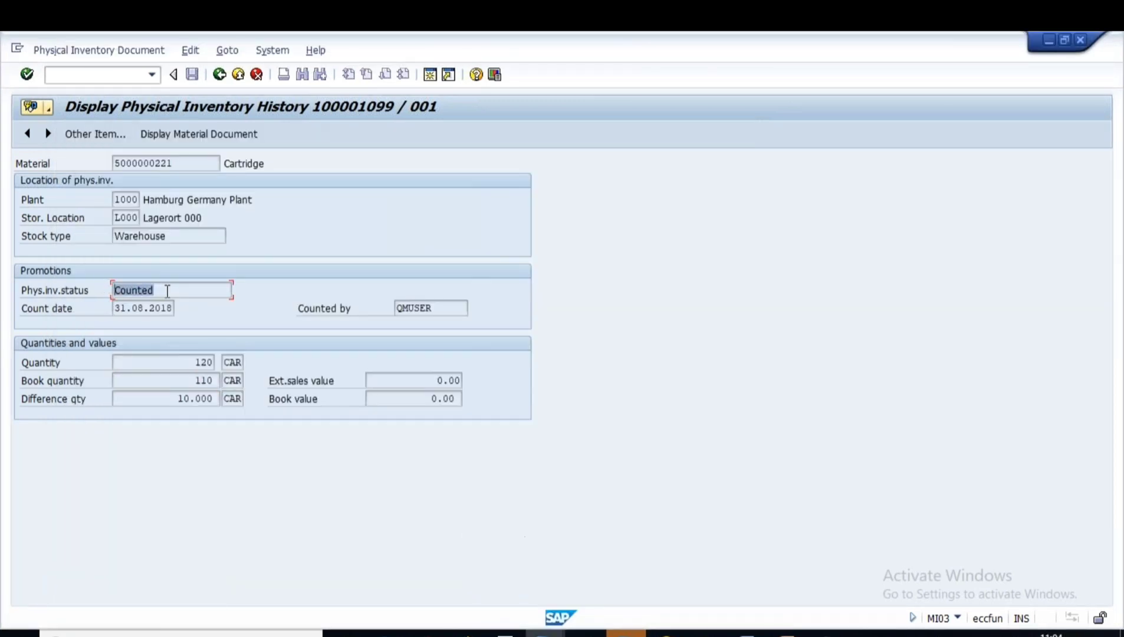
left_click(219, 75)
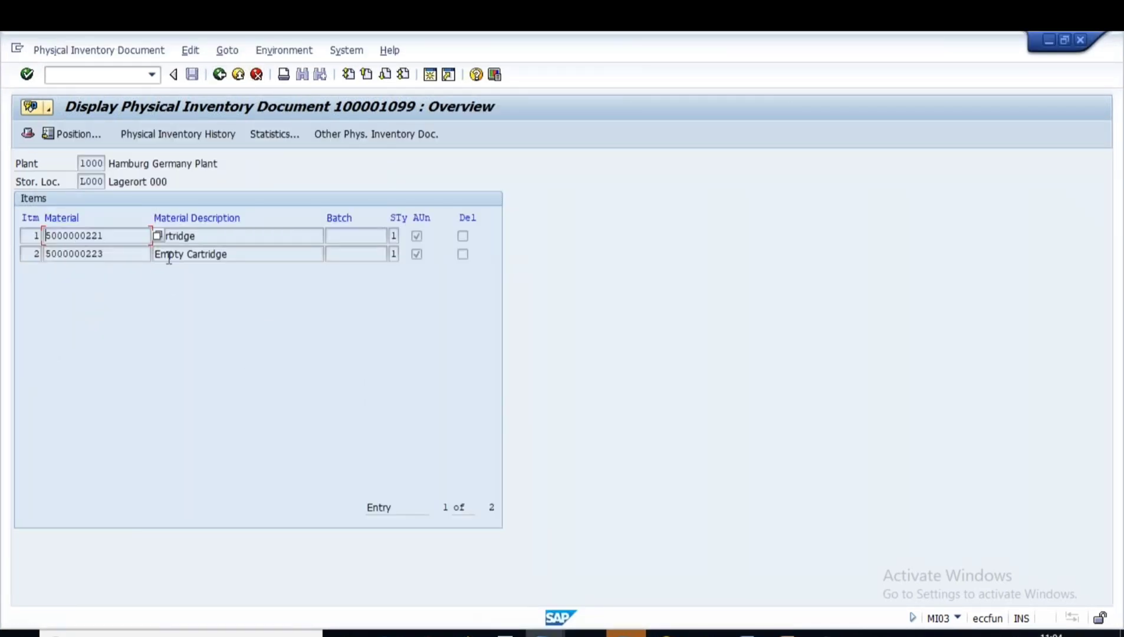
double_click(82, 253)
left_click_drag(216, 291, 112, 291)
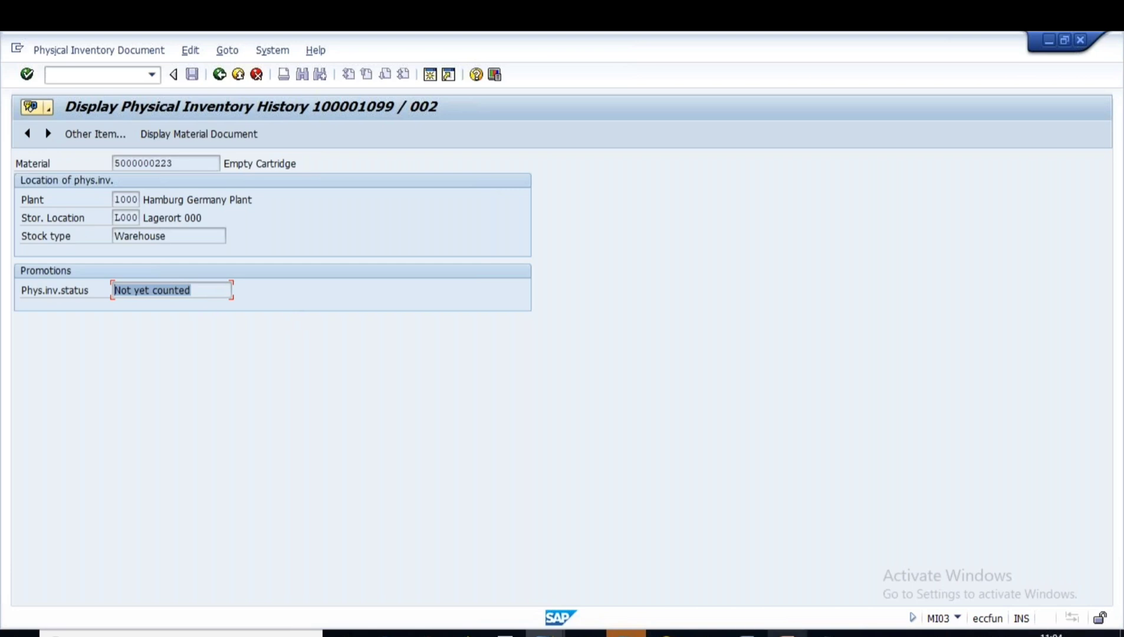
Step: Review the count notes in Notepad and the Physical Inventory Process slide in PowerPoint
left_click(828, 634)
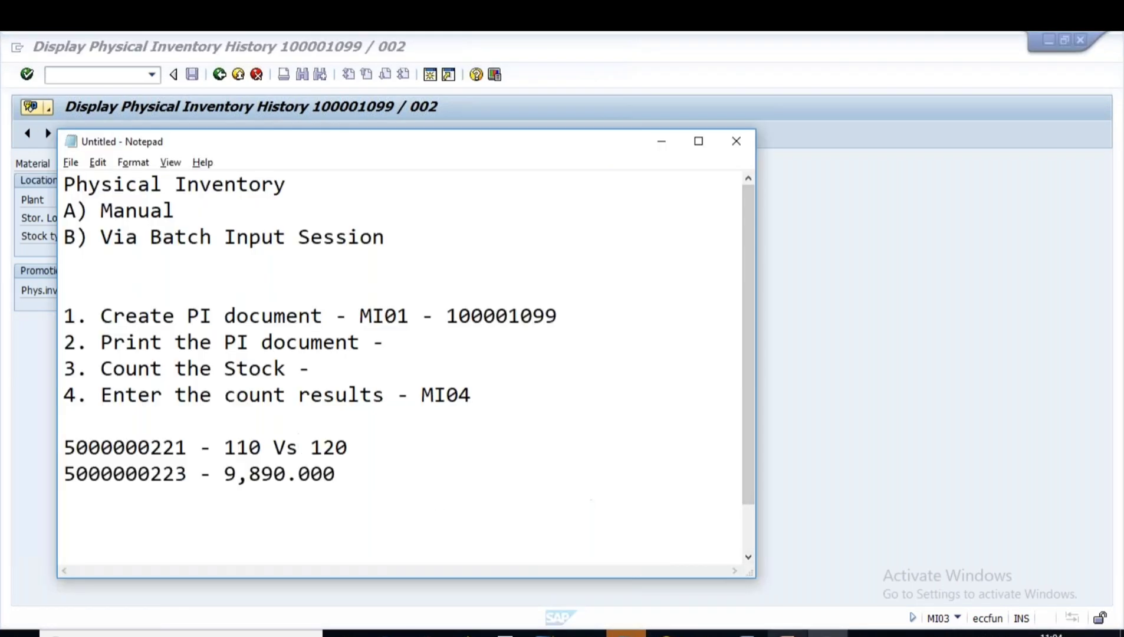
left_click(788, 633)
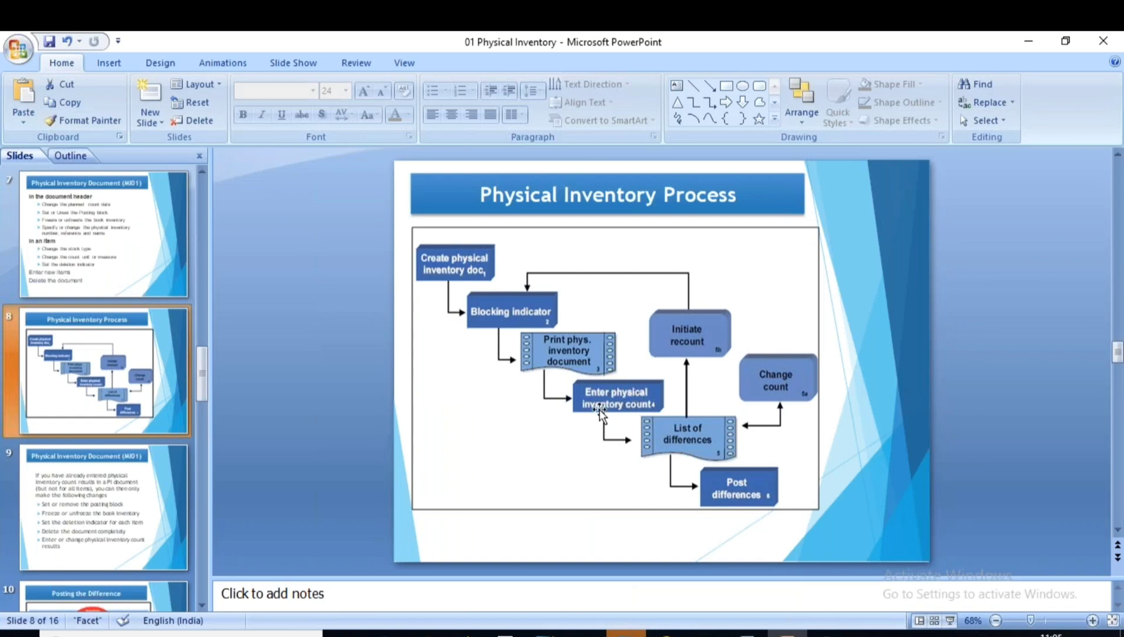
key("alt+Tab")
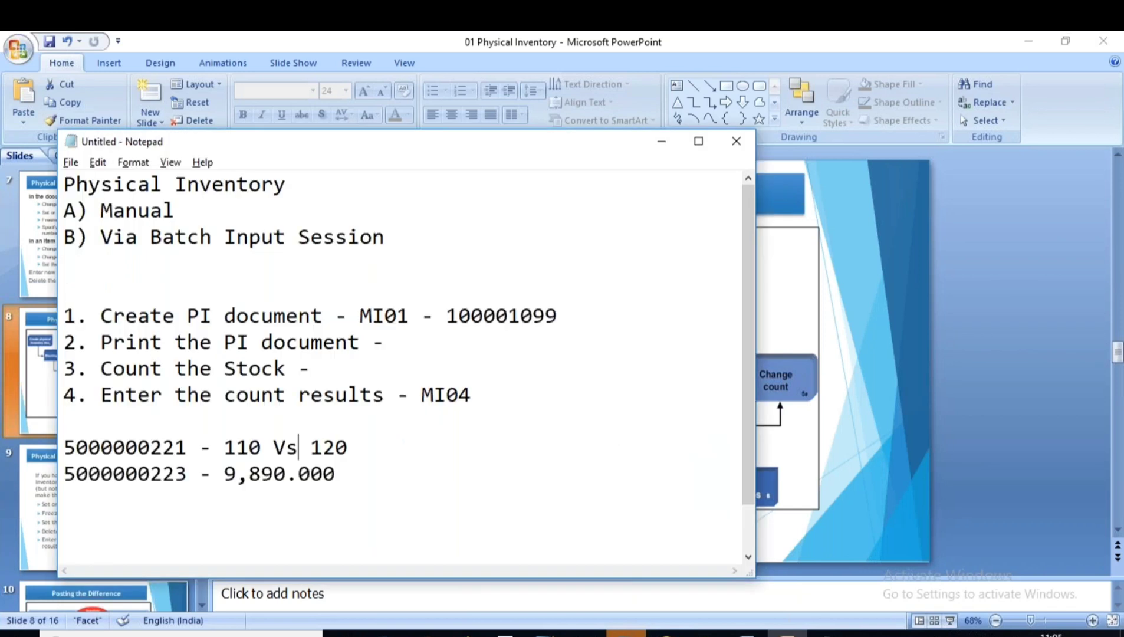
Step: Switch to the SAP document display session, leave it and open count entry for document 100001099 with transaction MI04
mouse_move(544, 632)
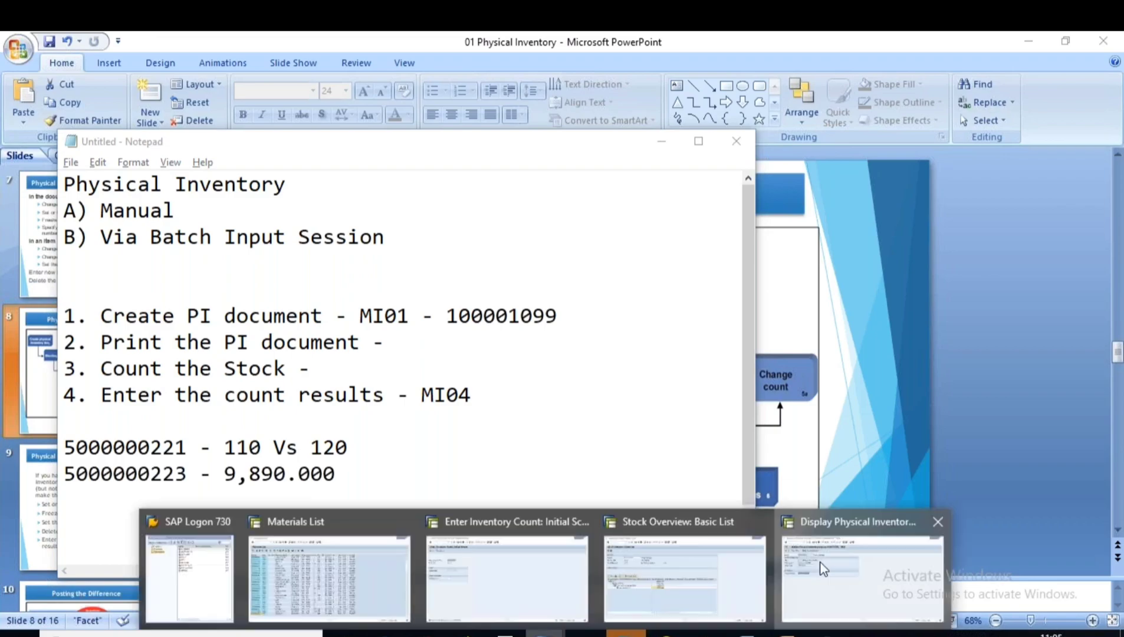
left_click(824, 569)
left_click(220, 73)
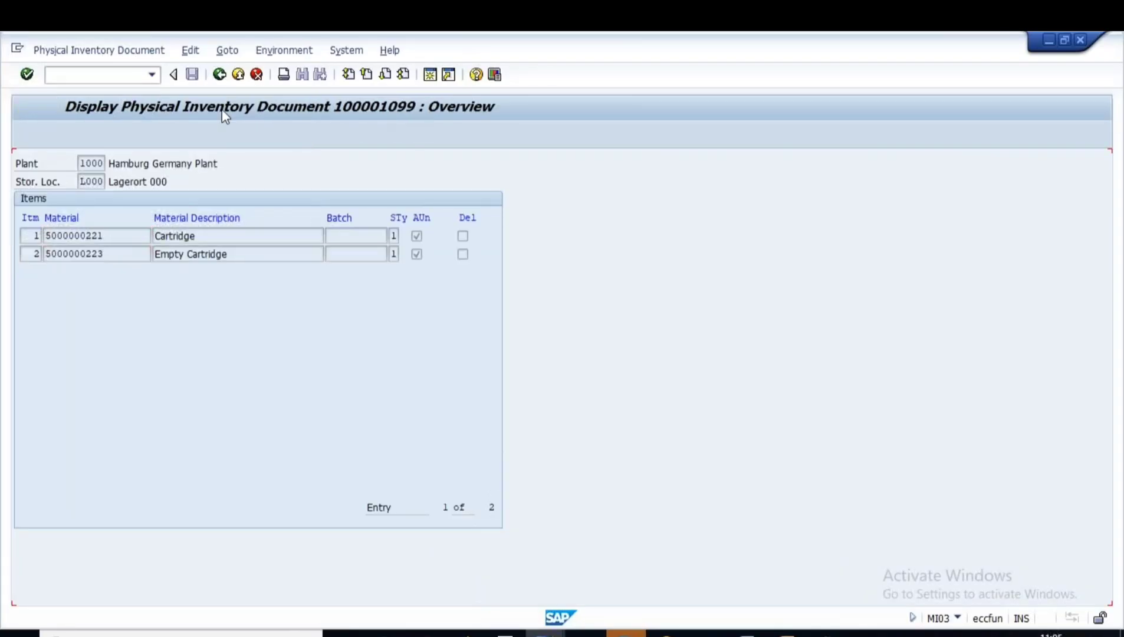
key("F3")
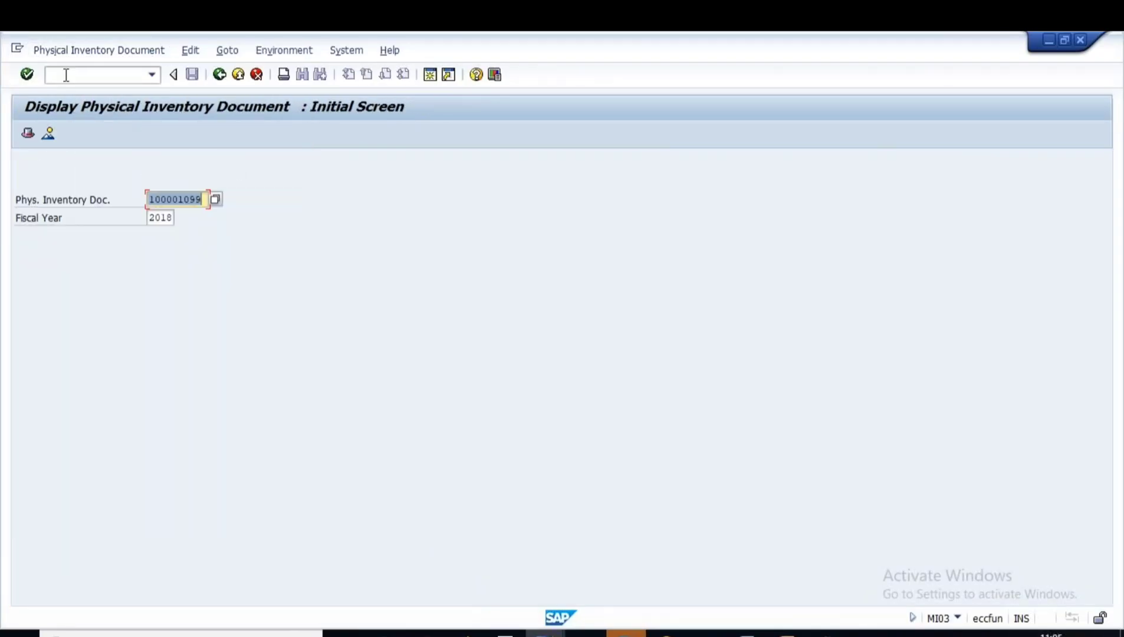
left_click(219, 73)
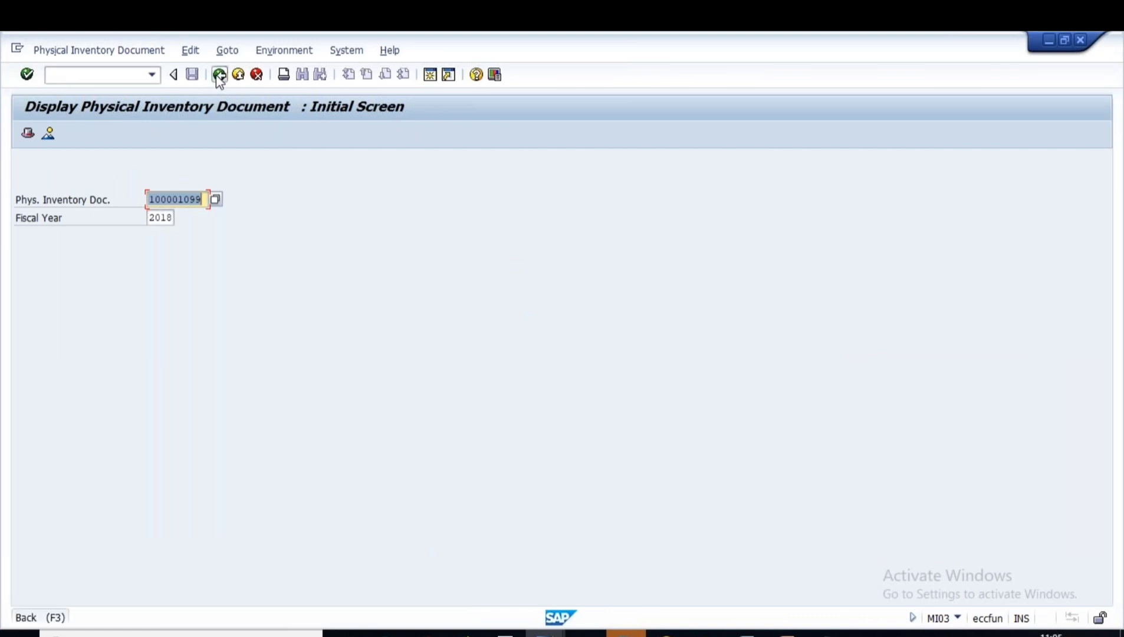
left_click(108, 77)
type("mi04")
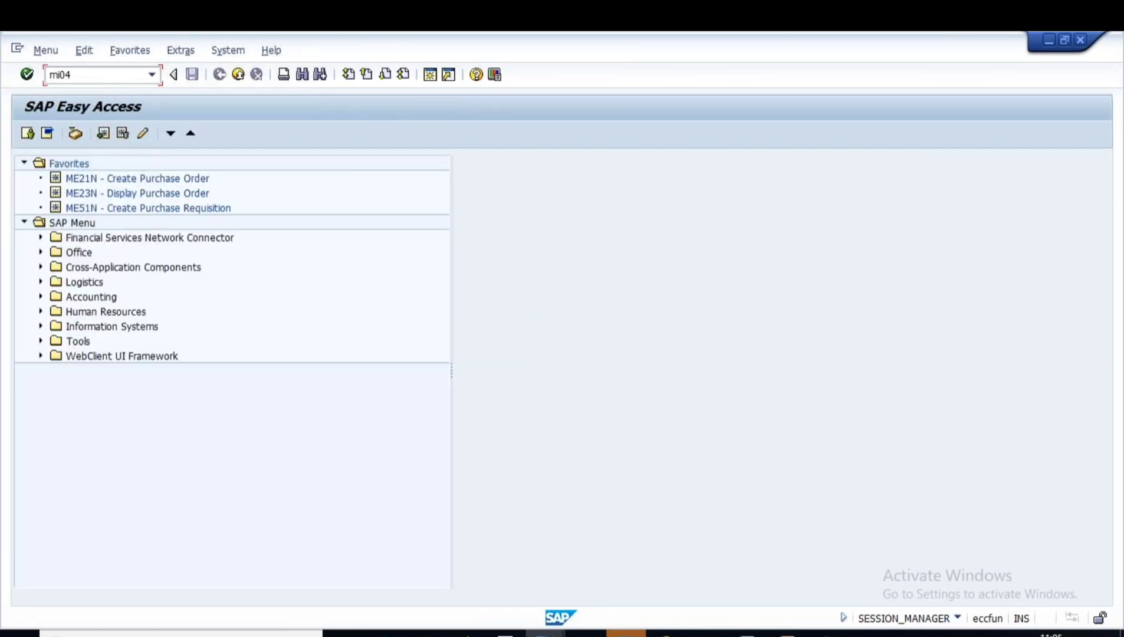
key("Return")
key("Return")
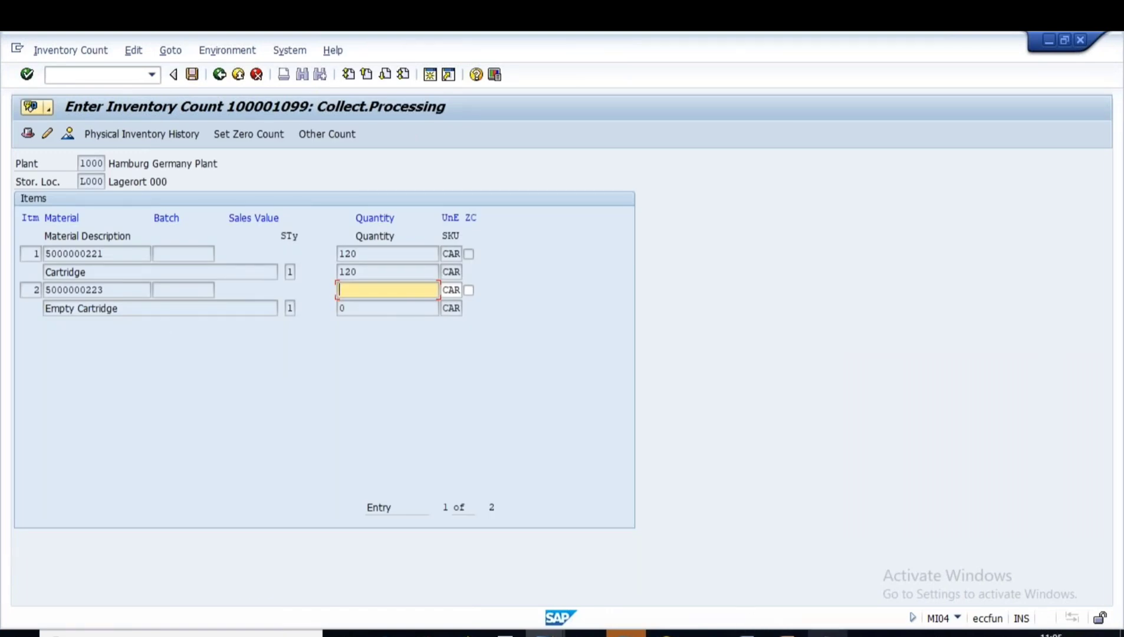
left_click(828, 633)
left_click_drag(224, 473, 340, 477)
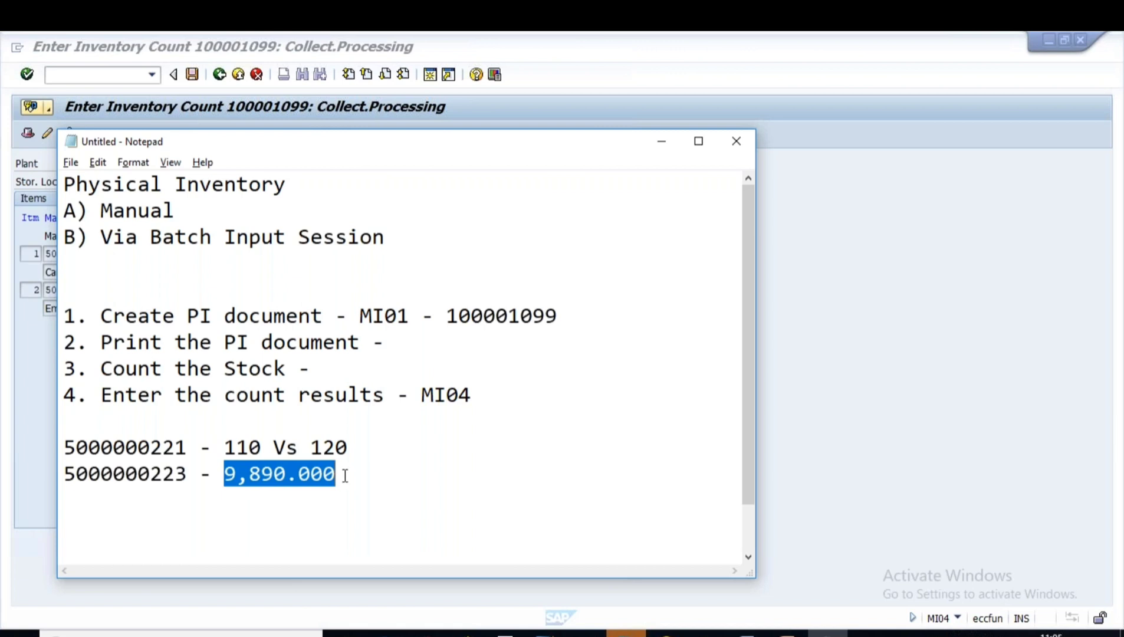
left_click(344, 475)
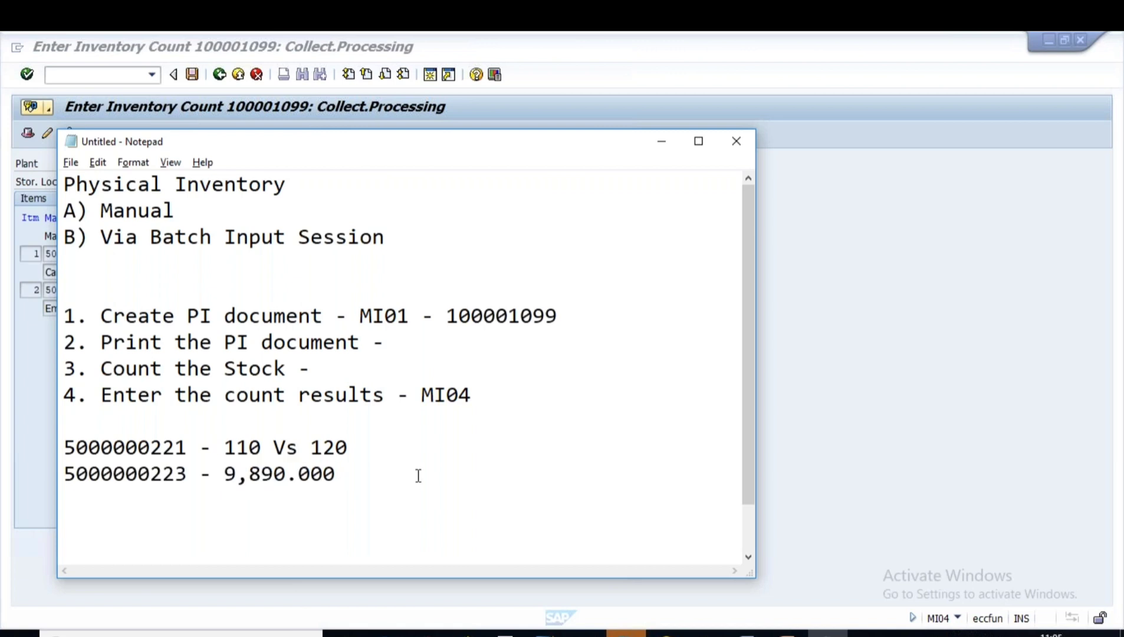
left_click(788, 636)
type("9800")
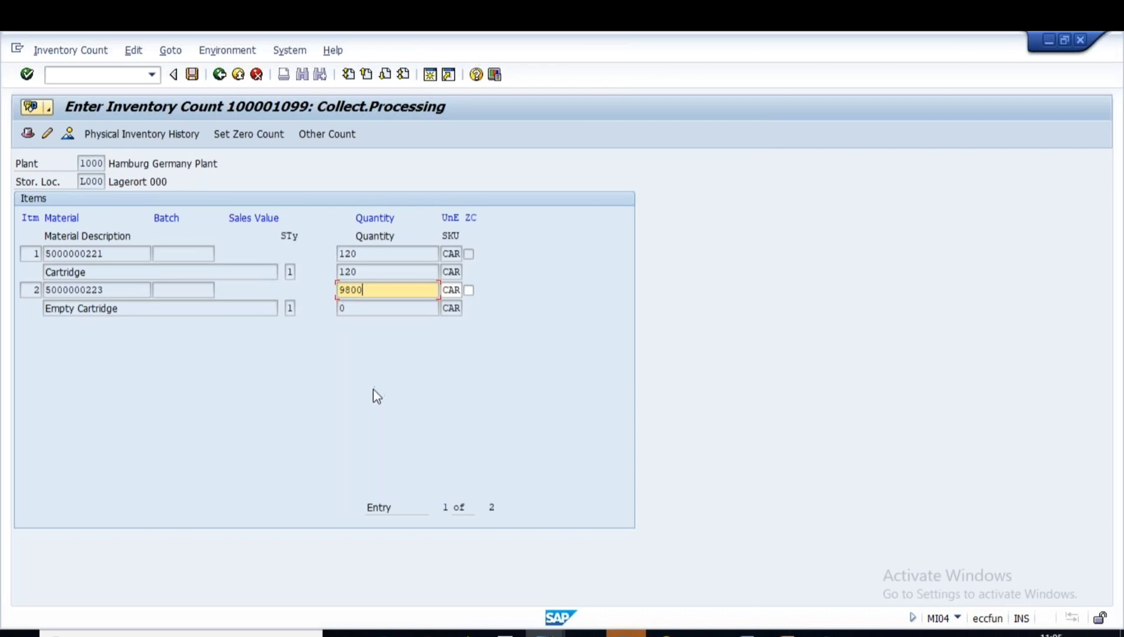
key("Return")
left_click(192, 75)
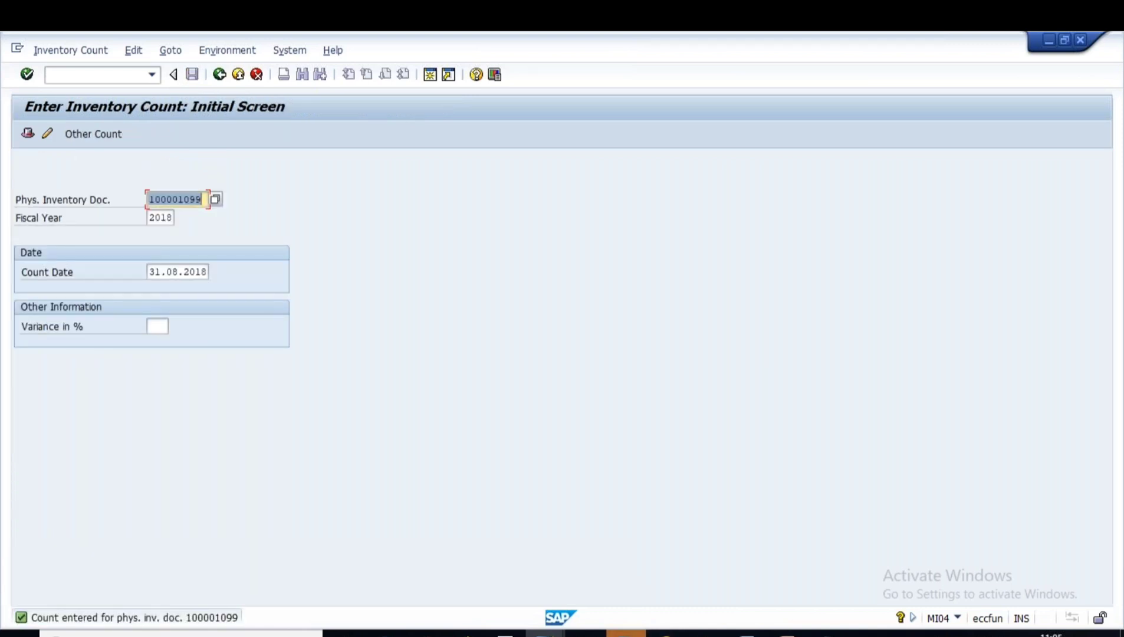
Step: Switch to the other Enter Inventory Count session, leave it and display document 100001099 with transaction MI03
left_click(546, 634)
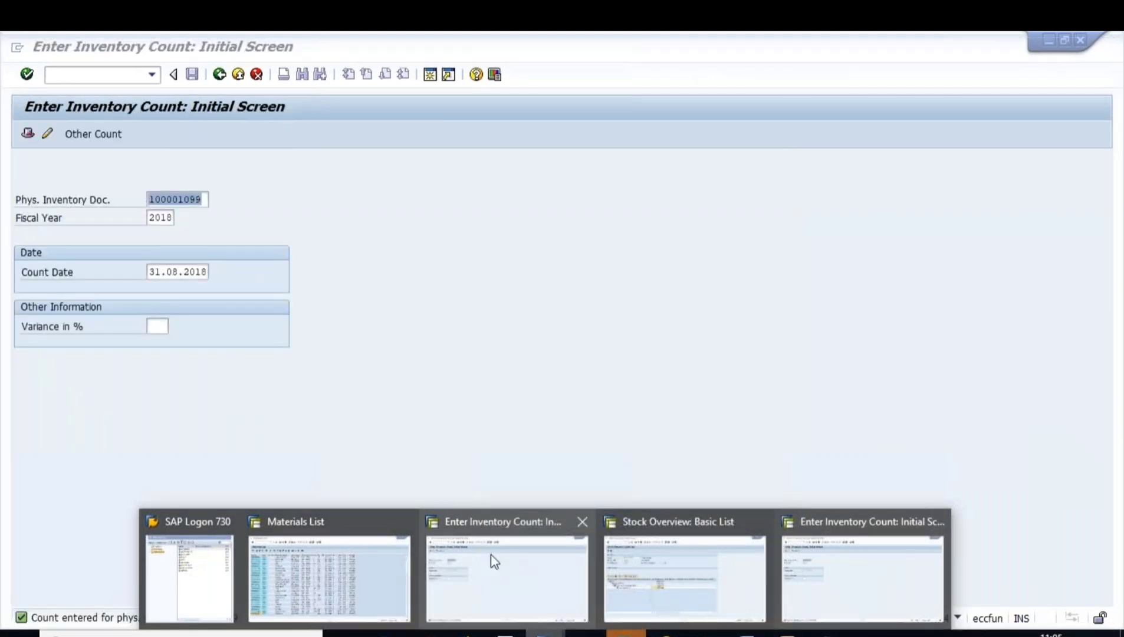
left_click(491, 554)
left_click(219, 74)
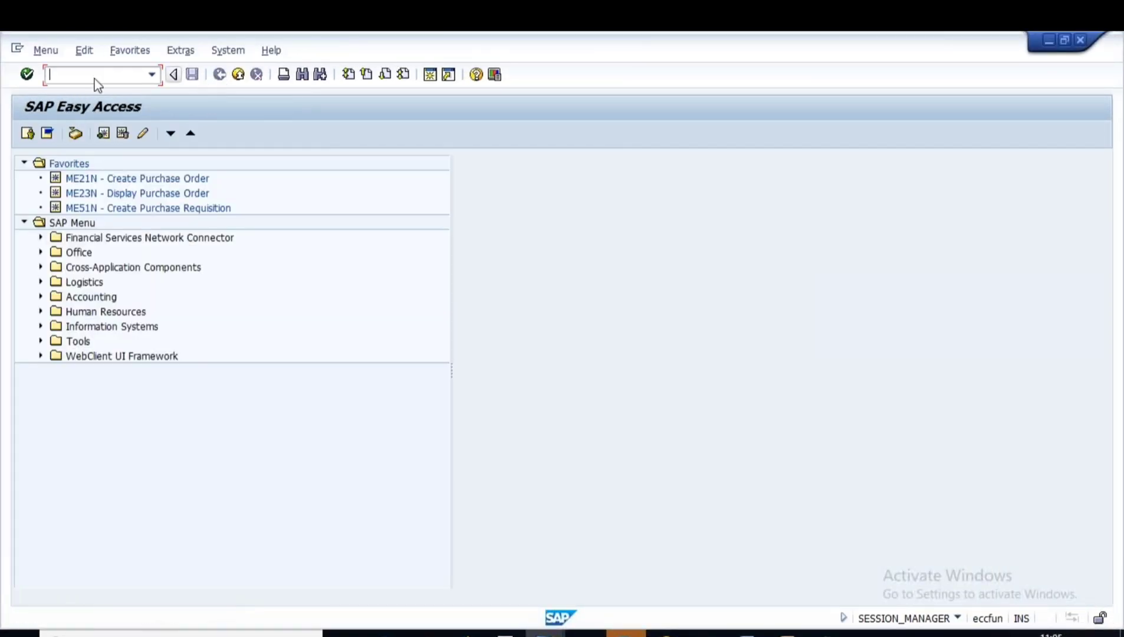
type("mi03")
key("Return")
key("Return")
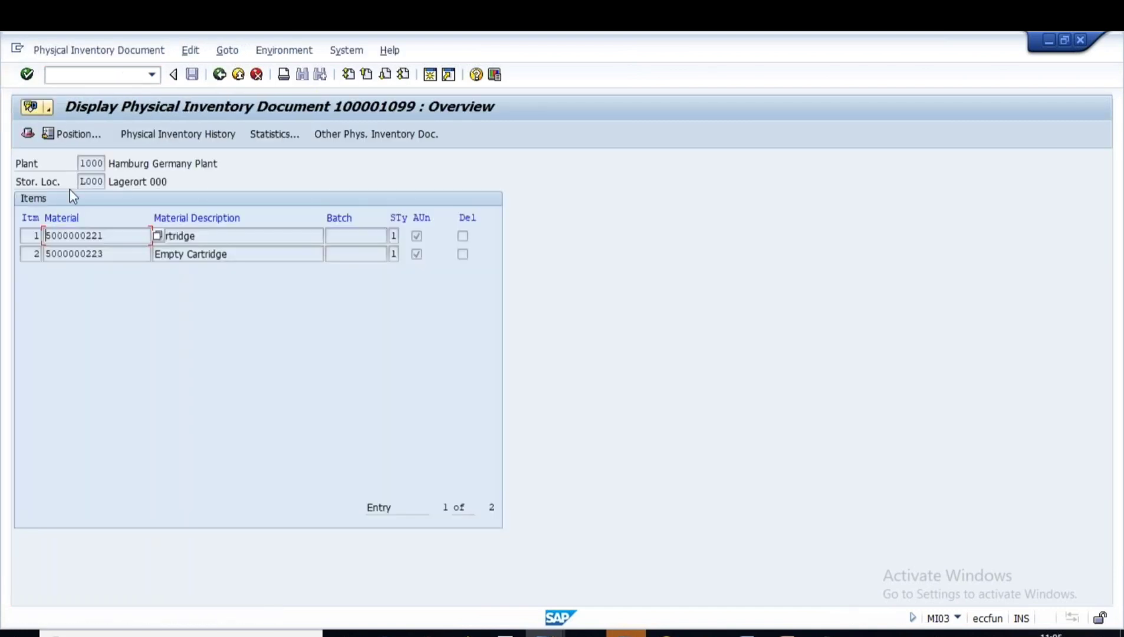
Step: Examine the count status in the document header and read its field help on what status X means
left_click(28, 134)
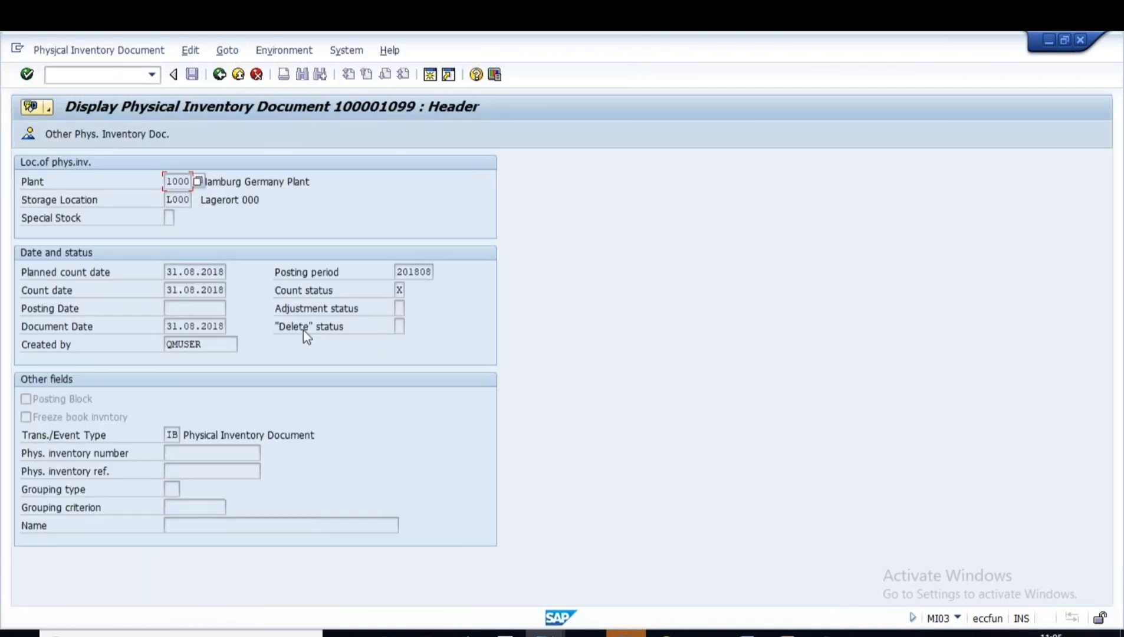
left_click(399, 290)
key("F1")
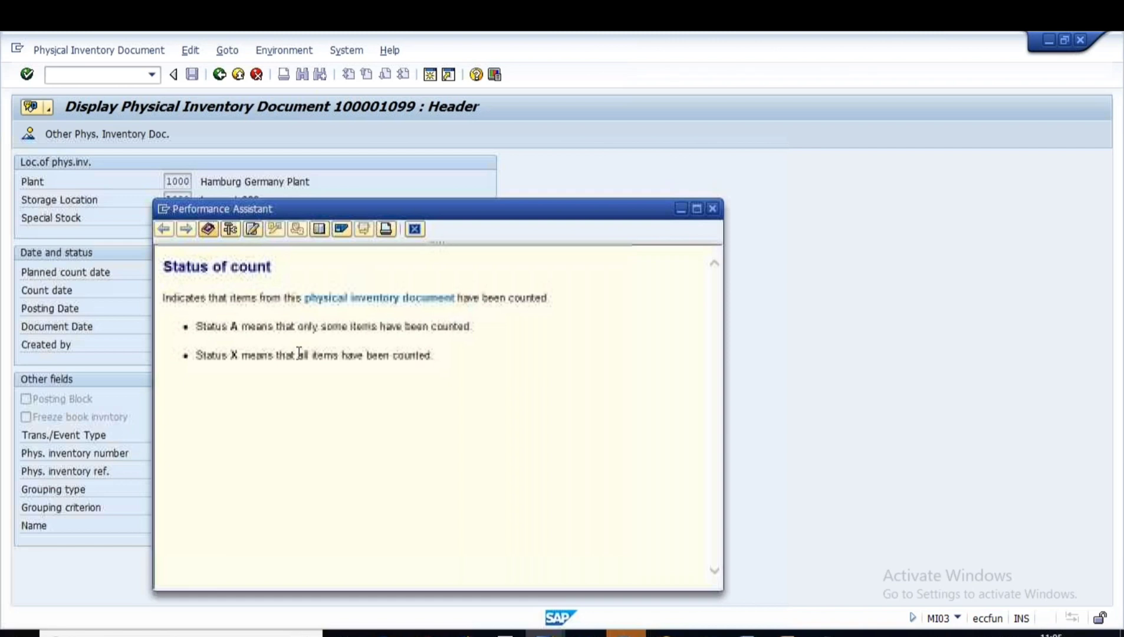
left_click_drag(195, 354, 431, 355)
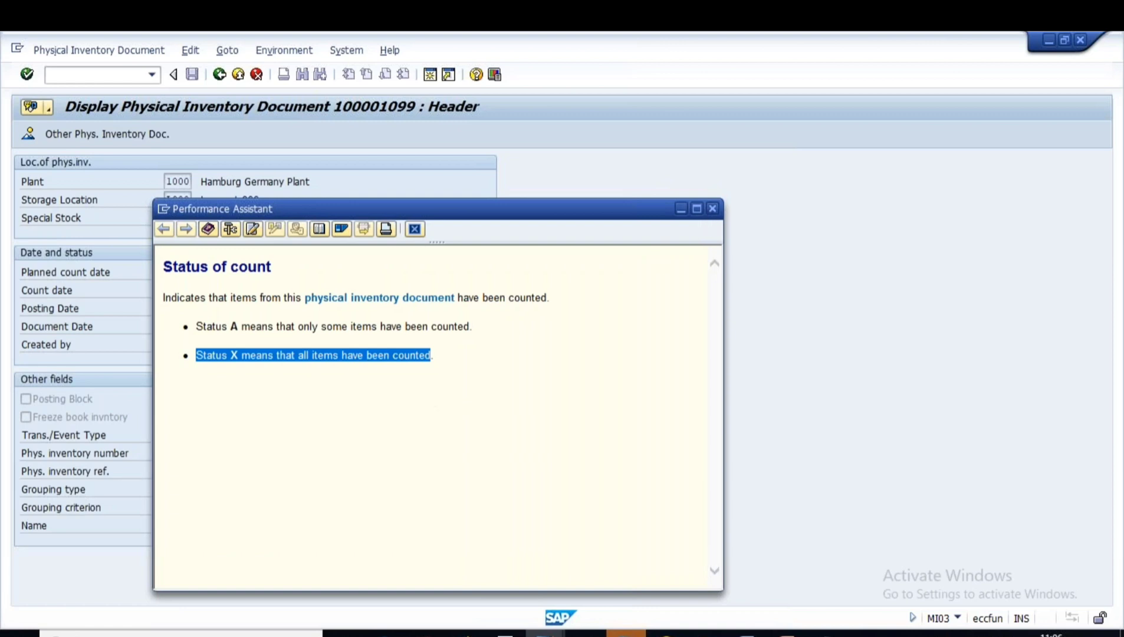
left_click(712, 208)
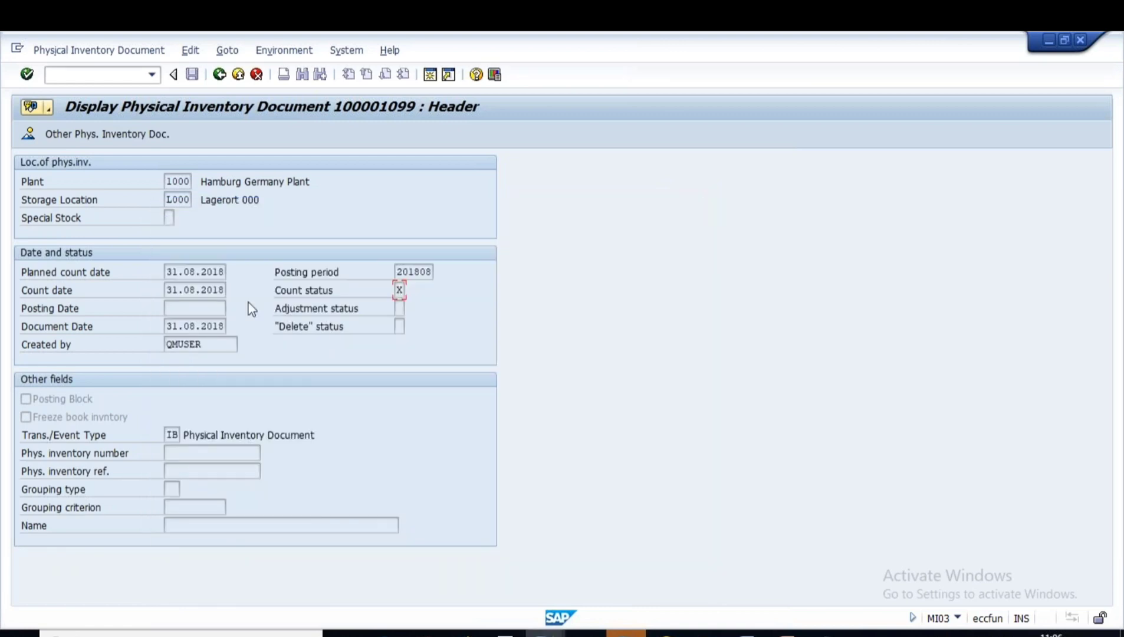
Step: Return to the item overview and check the Cartridge item's inventory history for its count status
left_click(29, 134)
double_click(69, 236)
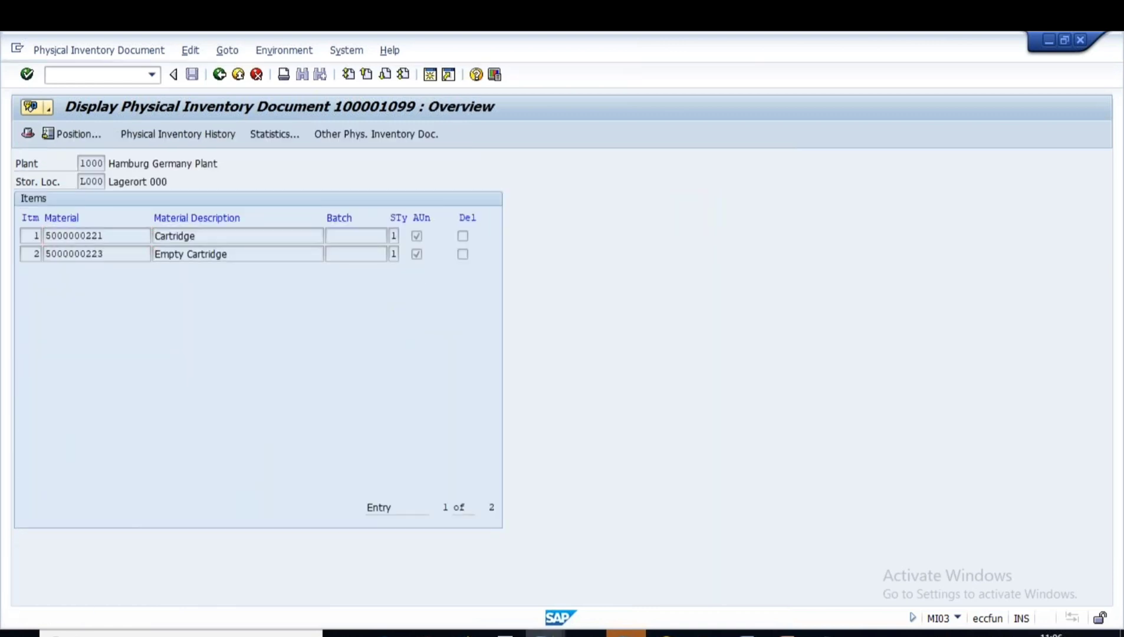
left_click(98, 290)
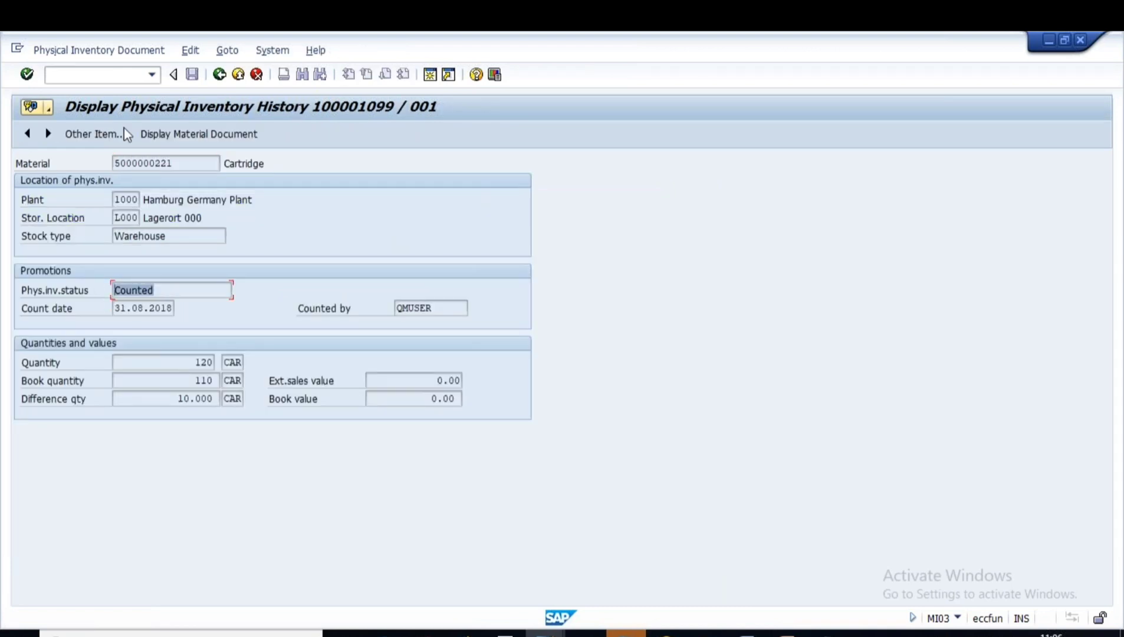
left_click(219, 74)
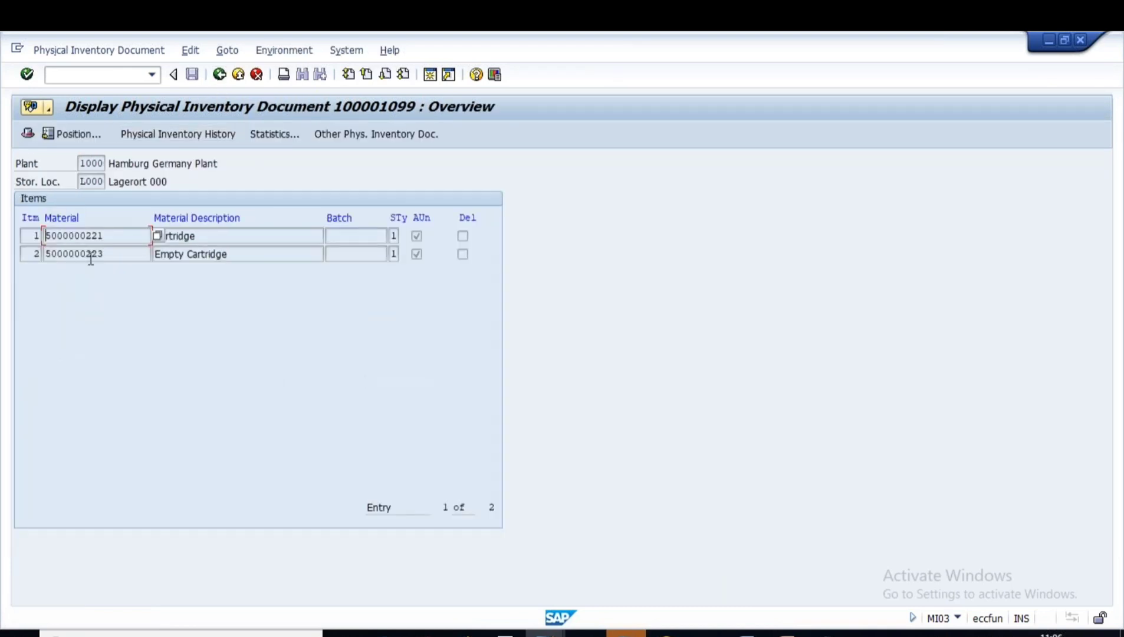
Step: Examine the Empty Cartridge item's inventory history for status, counted quantity, book quantity and difference quantity
double_click(82, 254)
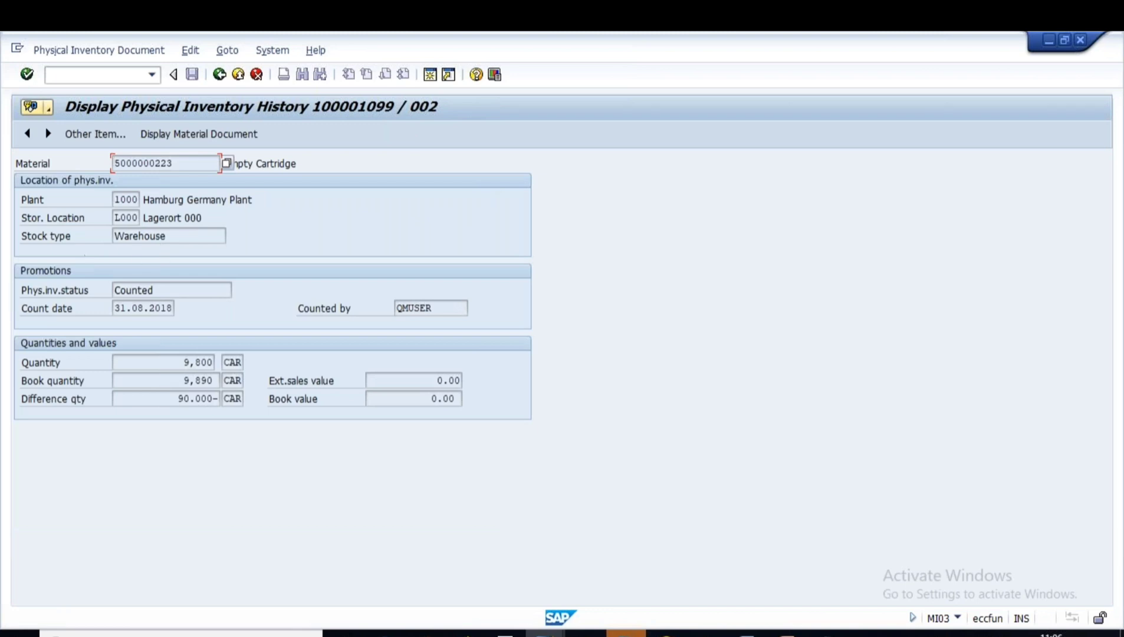
left_click(167, 291)
left_click_drag(183, 362, 270, 365)
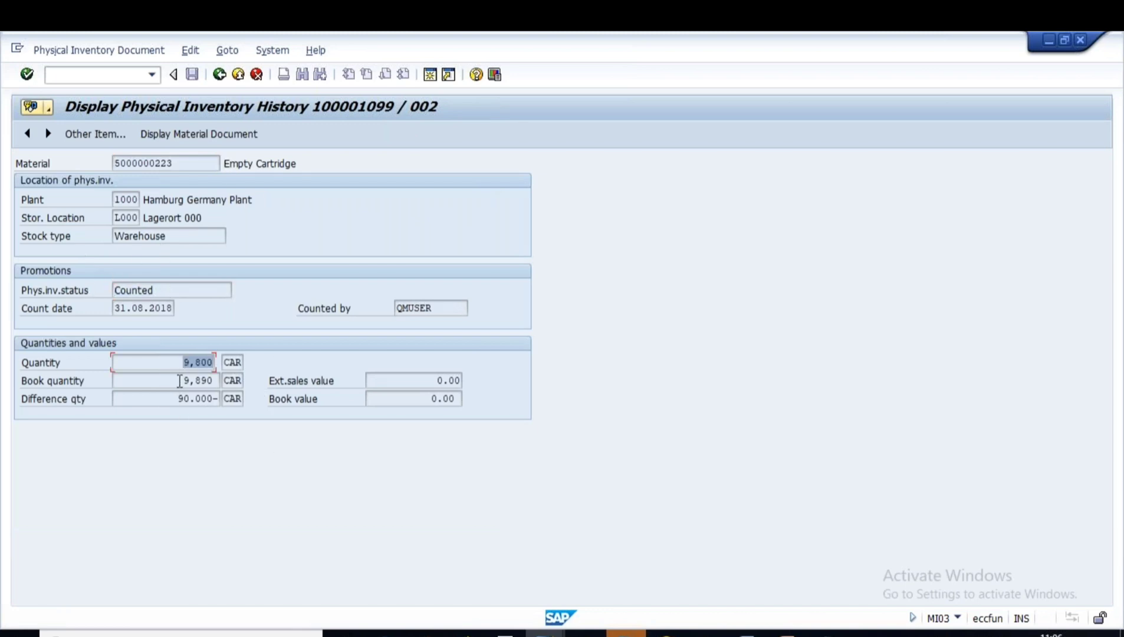
left_click_drag(180, 381, 265, 380)
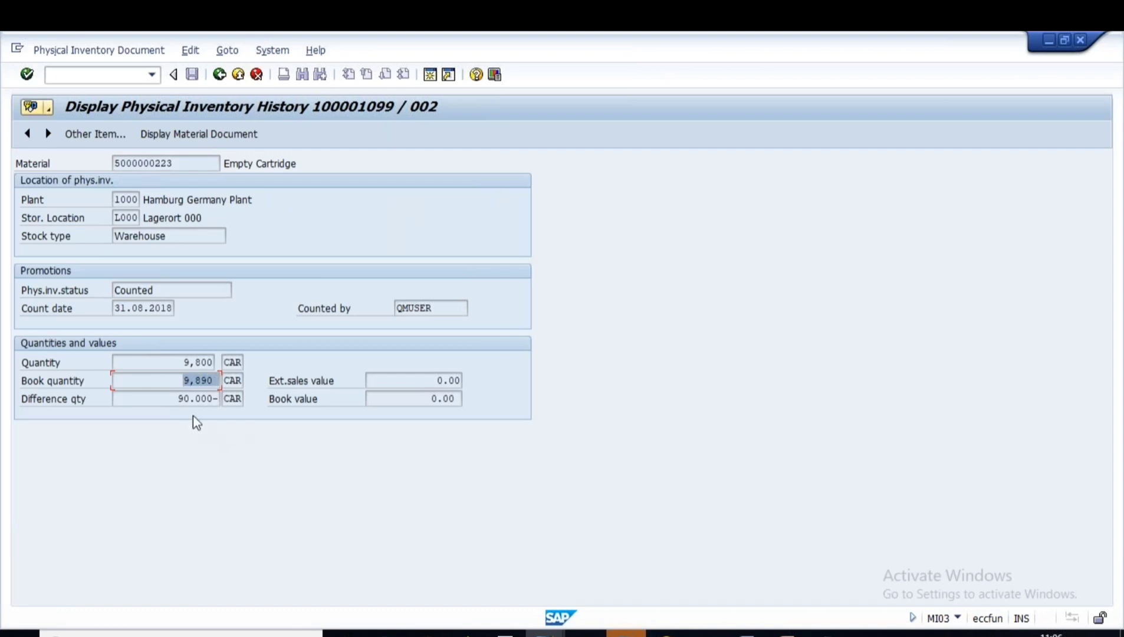
left_click_drag(178, 401, 250, 401)
left_click(175, 401)
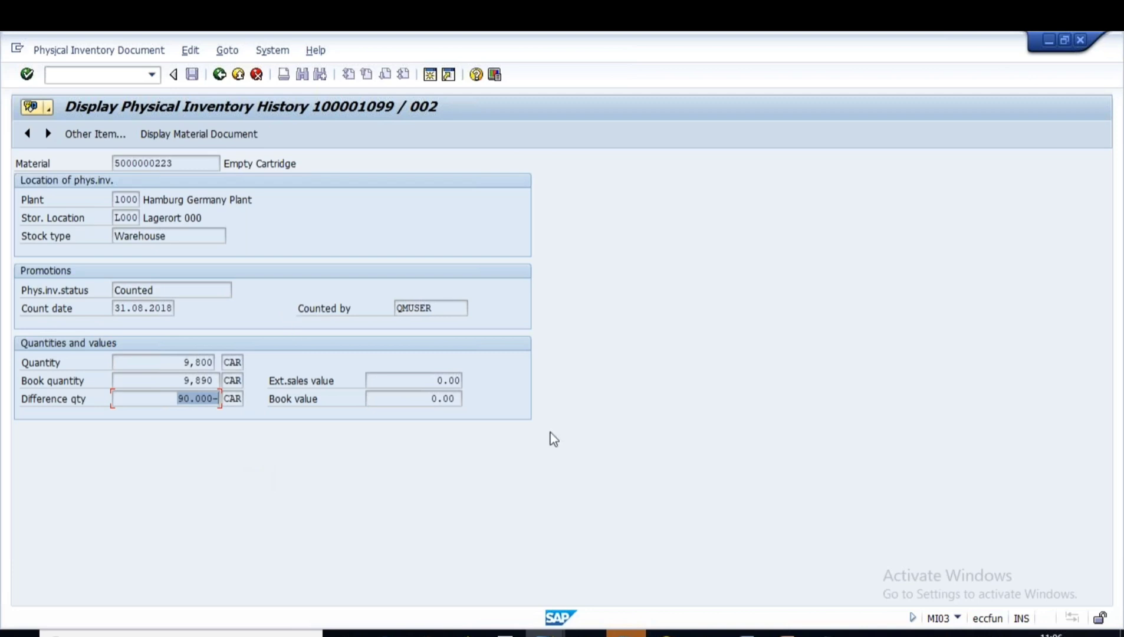
Step: Check the Physical Inventory Process slide in PowerPoint and return to the SAP inventory history session
left_click(788, 635)
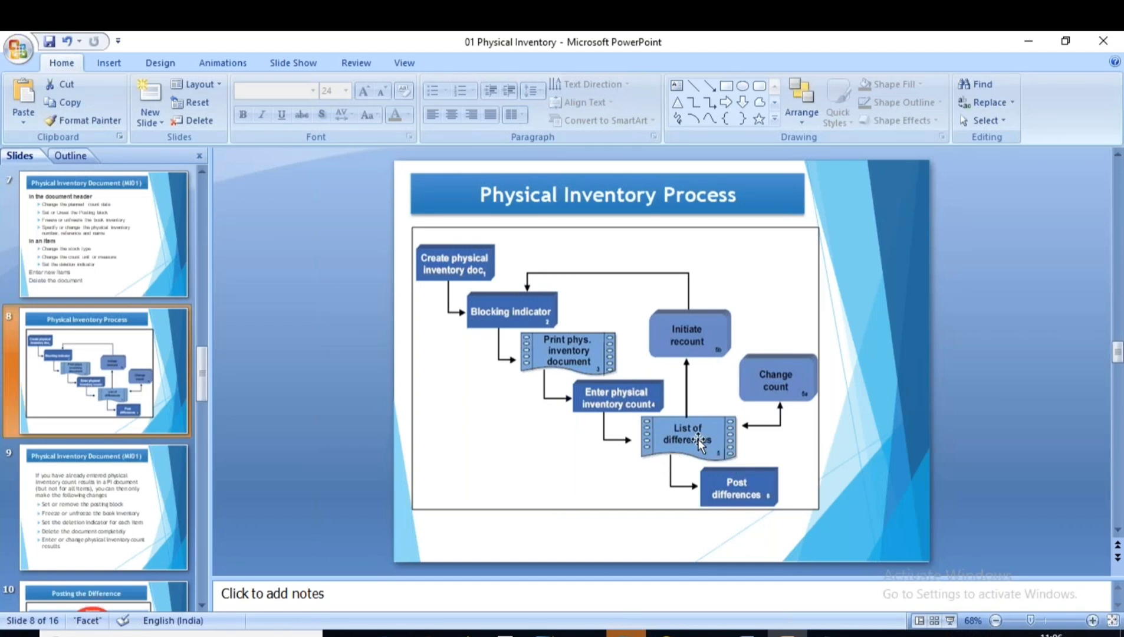
mouse_move(544, 634)
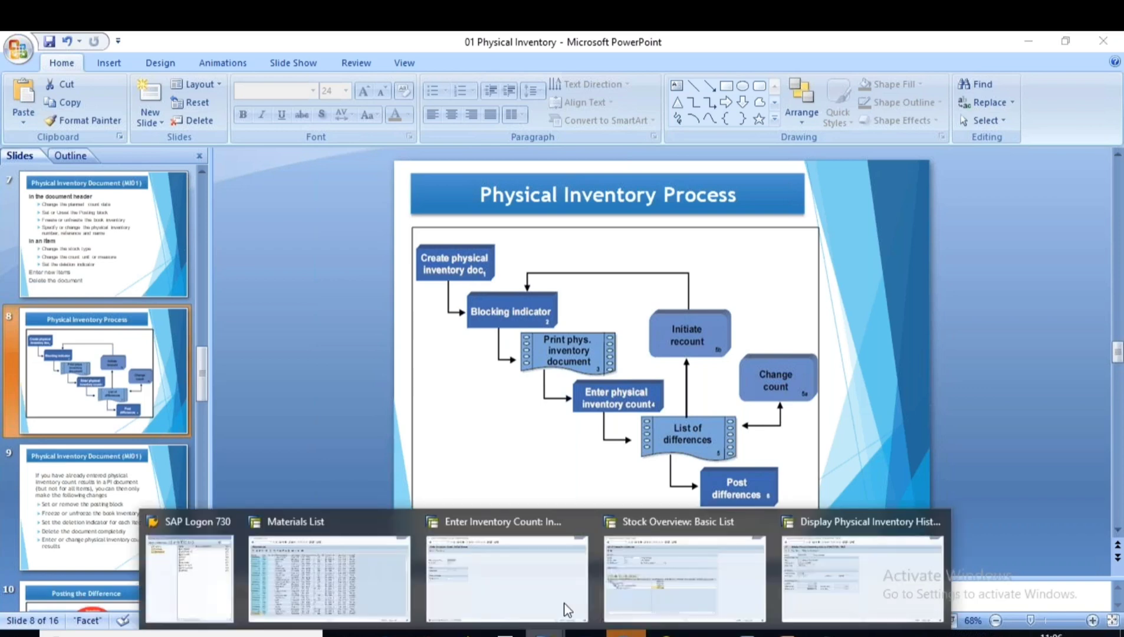
left_click(840, 543)
Step: Leave the document display and open document 100001099 for fiscal year 2018 in transaction MI07 to post its differences
left_click(214, 79)
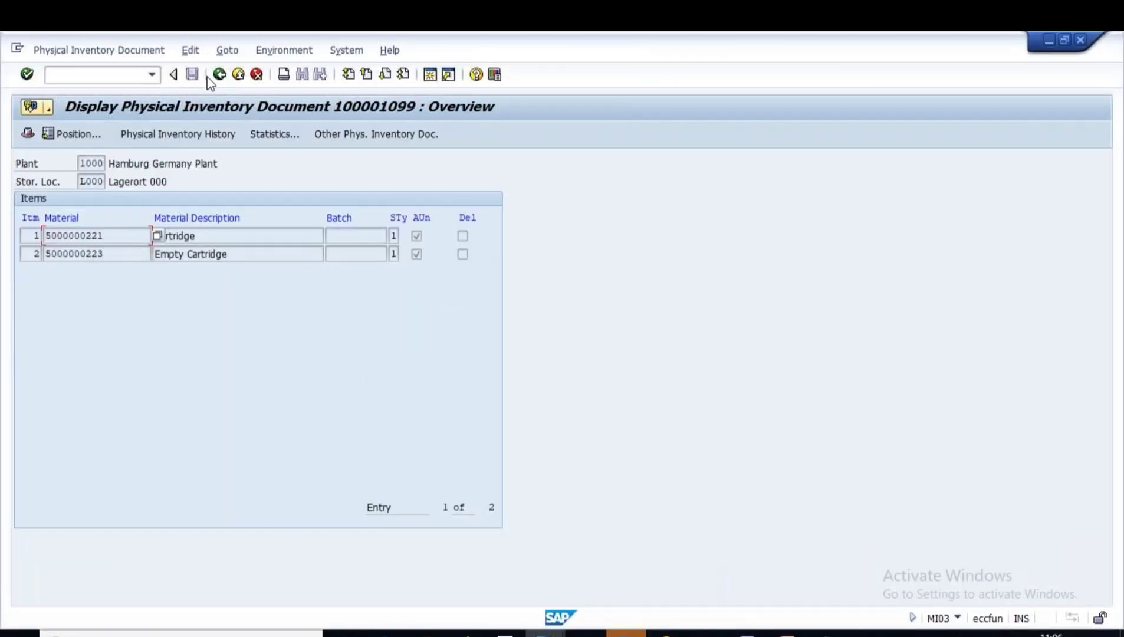
left_click(218, 75)
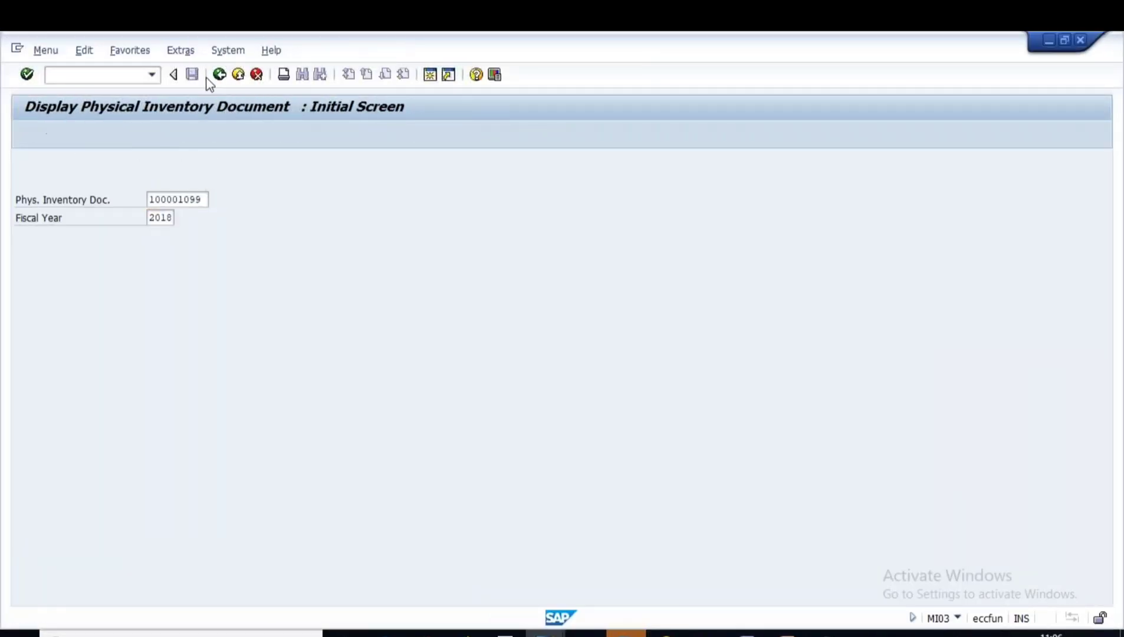
left_click(218, 75)
type("mi0")
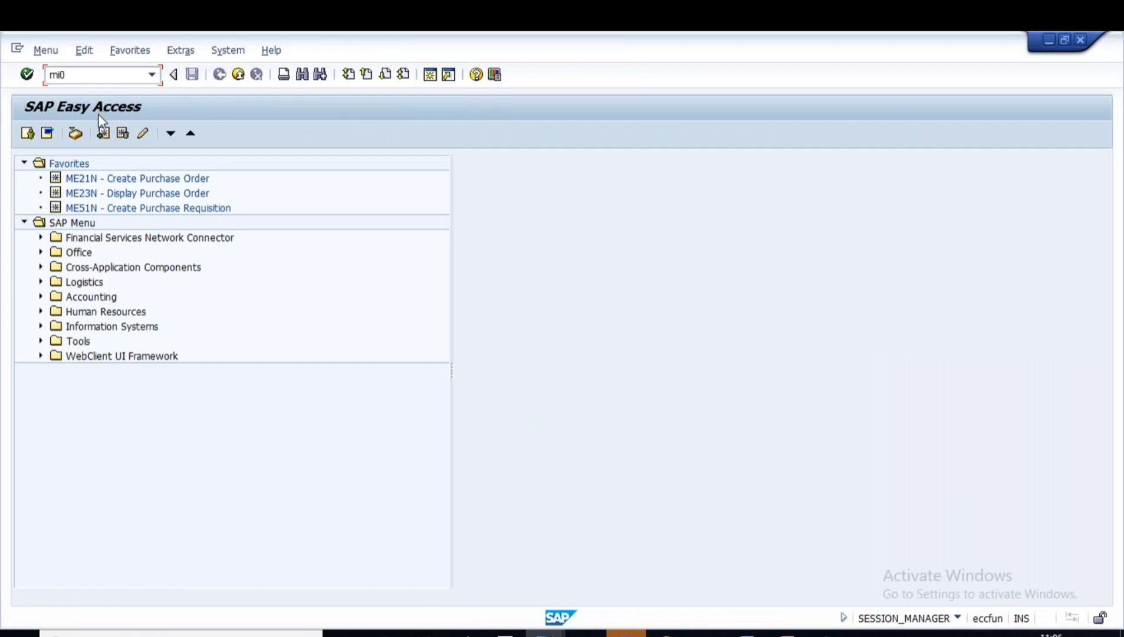
type("7")
key("Return")
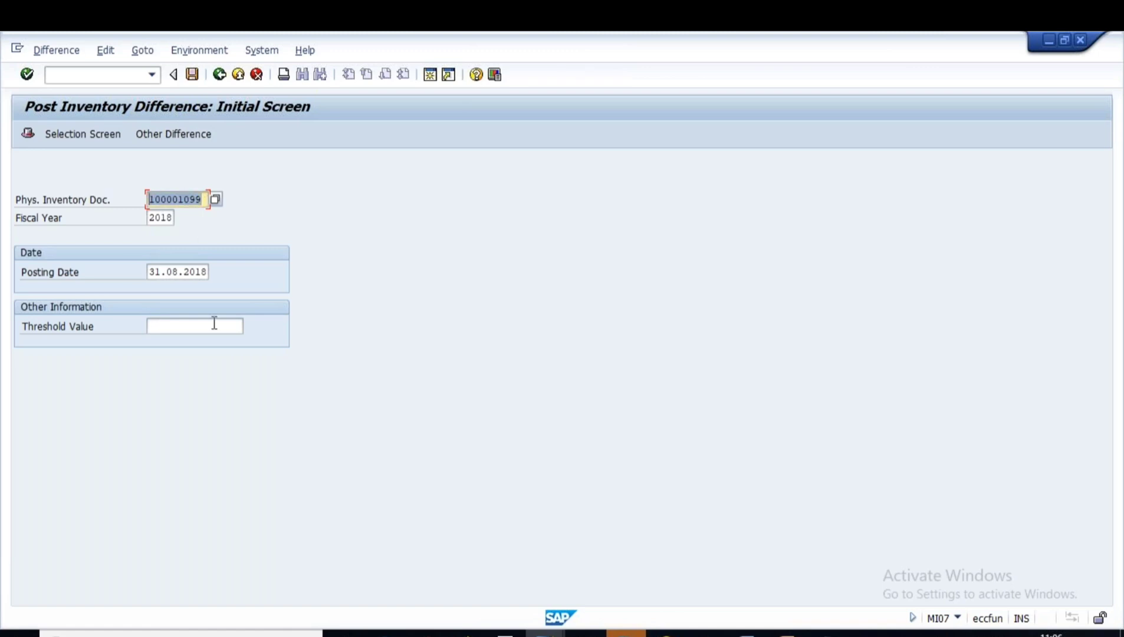
left_click(150, 222)
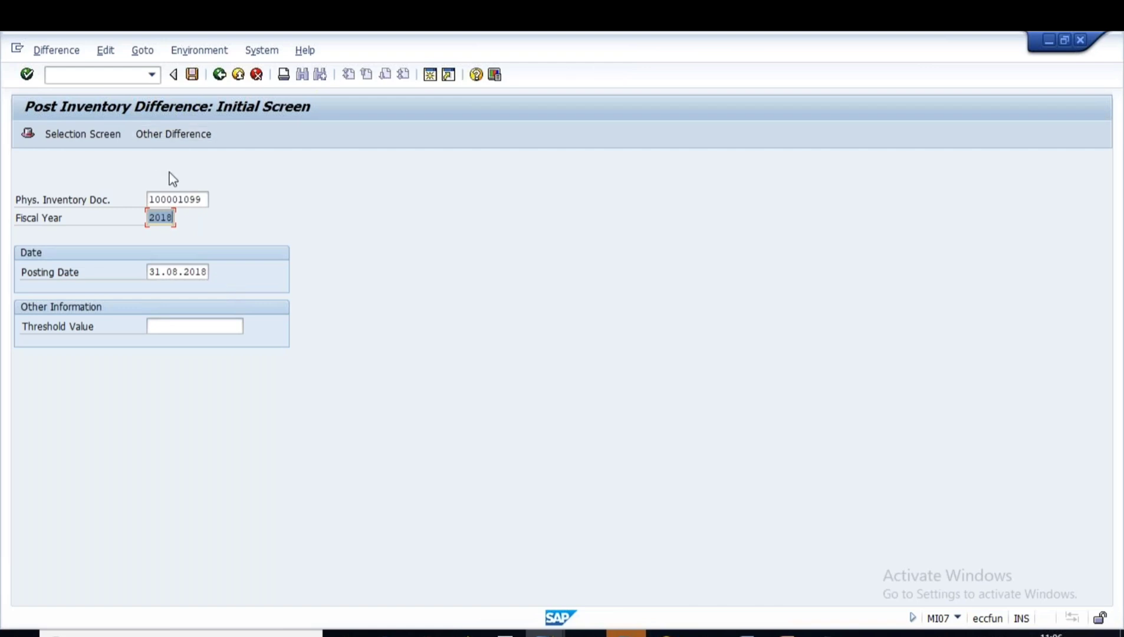
key("Return")
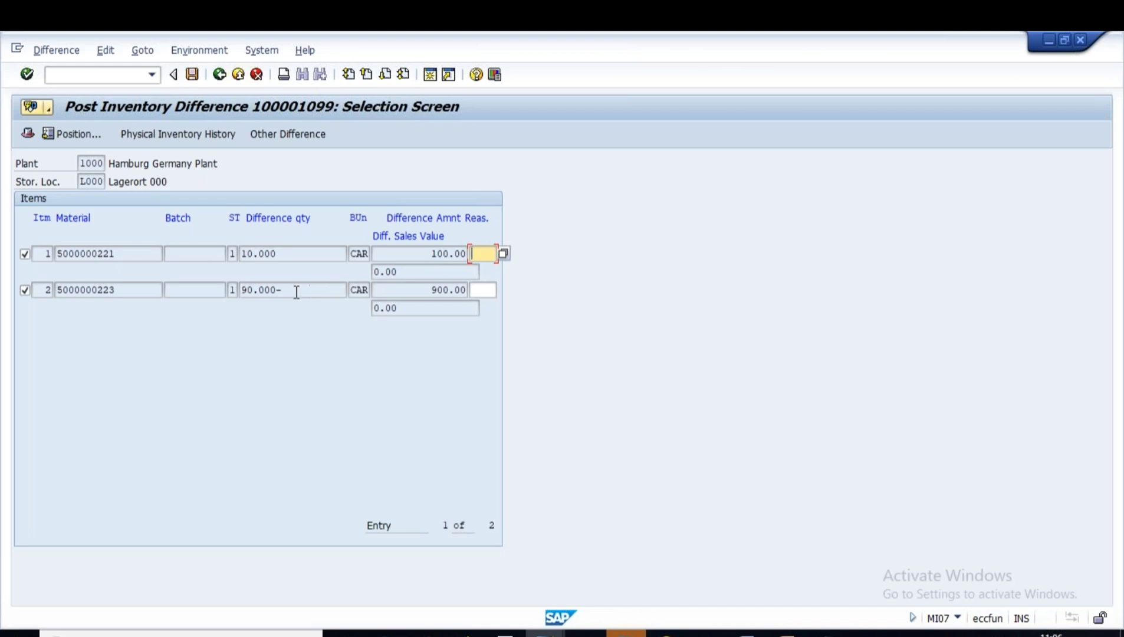
left_click(118, 253)
left_click_drag(119, 254, 54, 254)
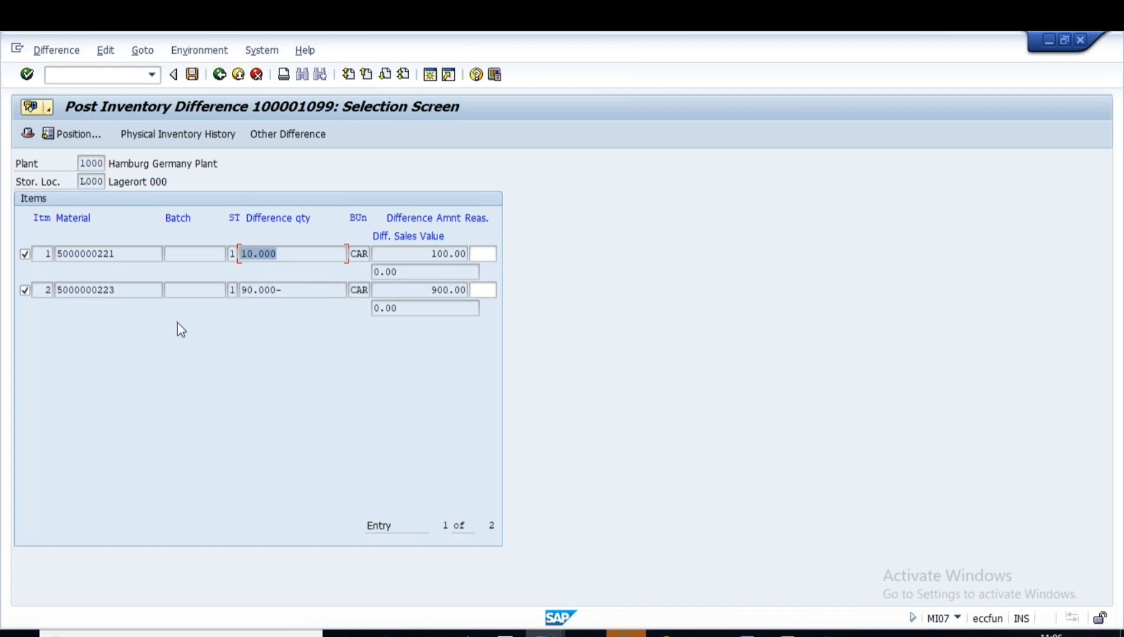
left_click_drag(299, 292, 206, 296)
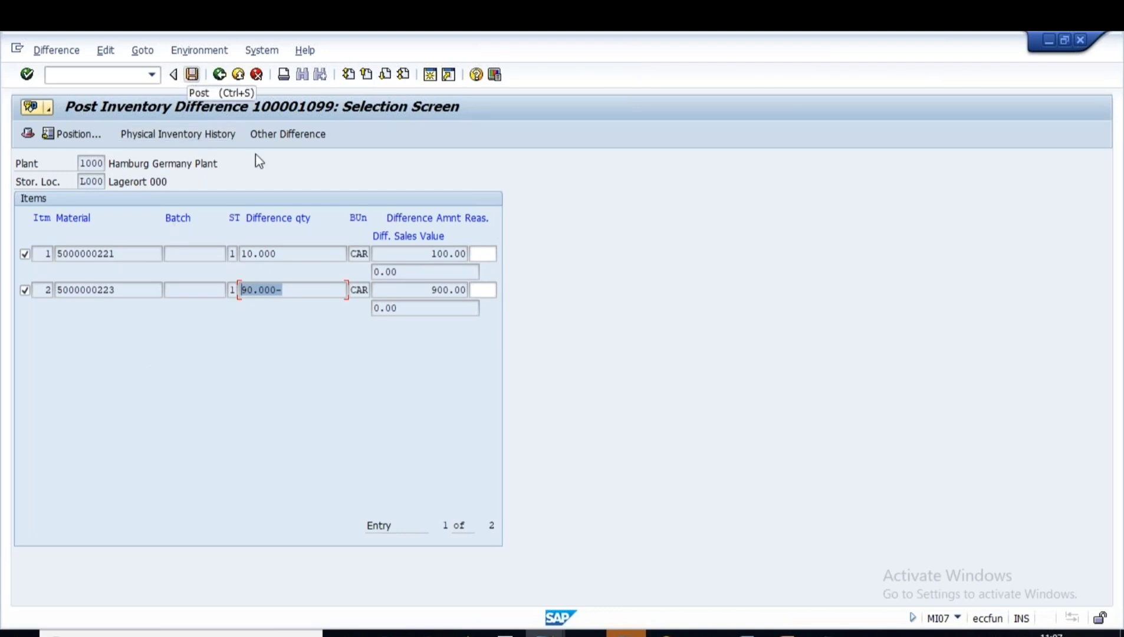
mouse_move(546, 634)
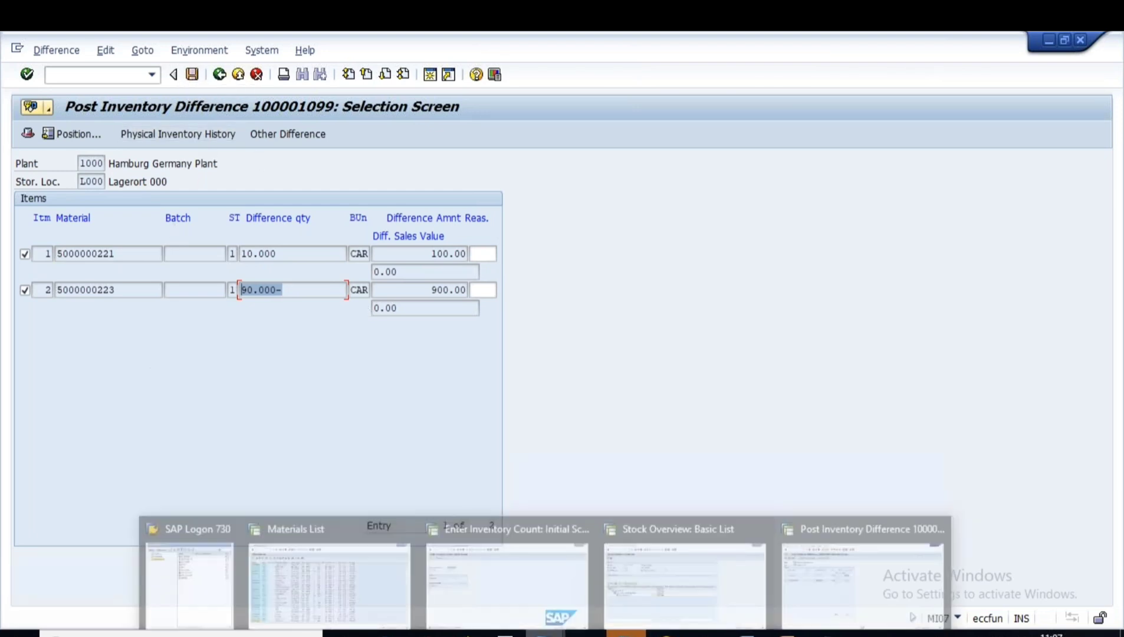
left_click(684, 584)
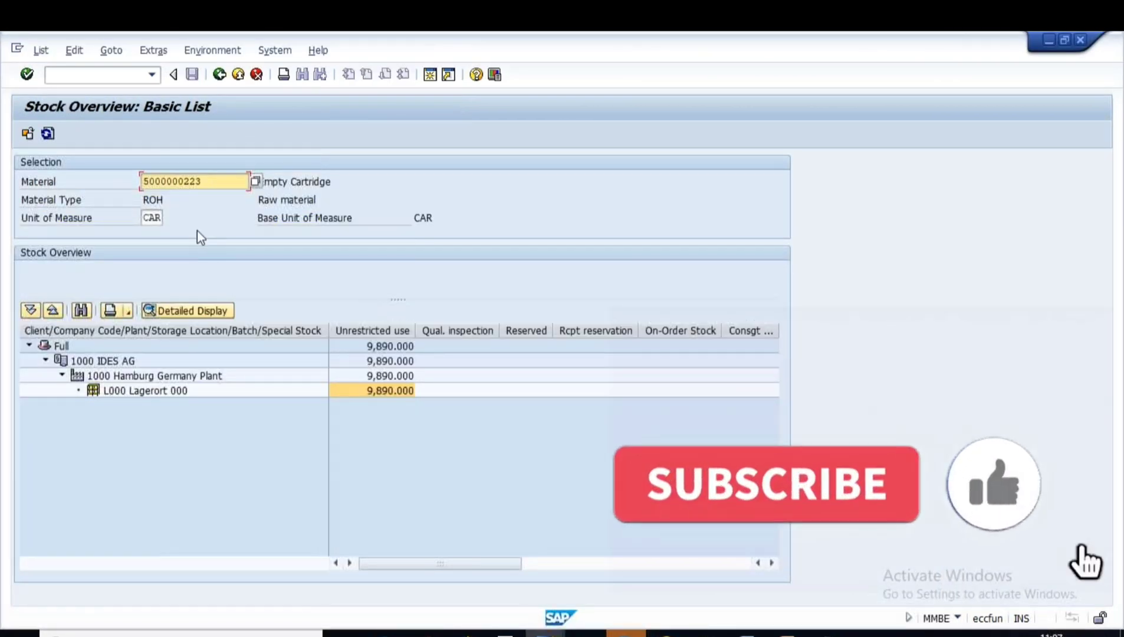
left_click(828, 634)
left_click_drag(187, 448, 63, 446)
key("ctrl+c")
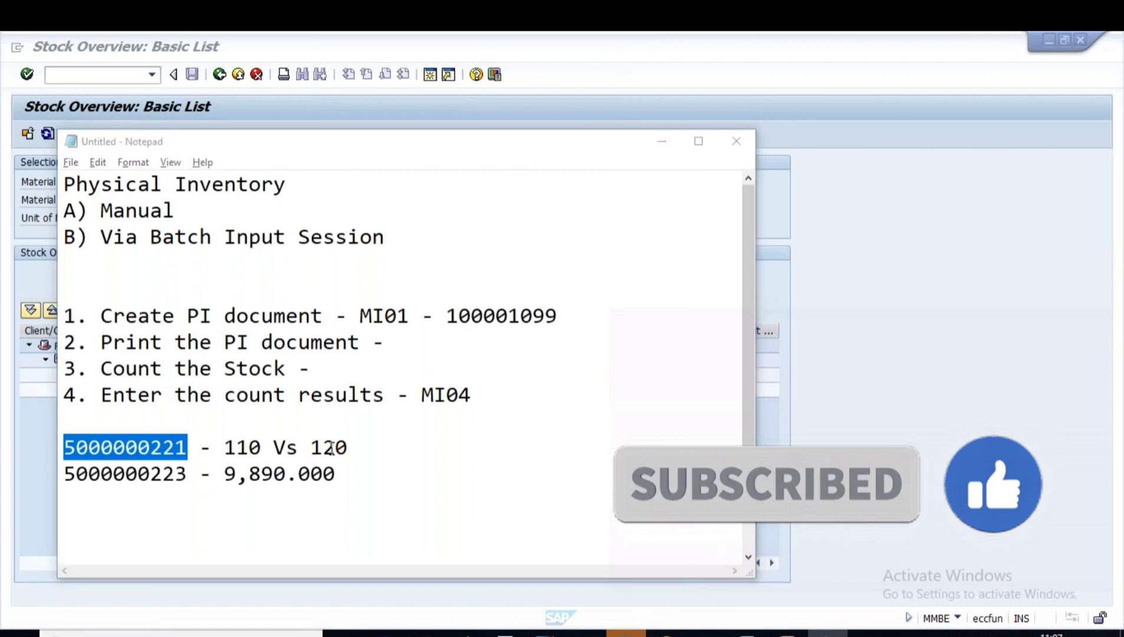
key("alt+Tab")
left_click_drag(212, 185, 93, 185)
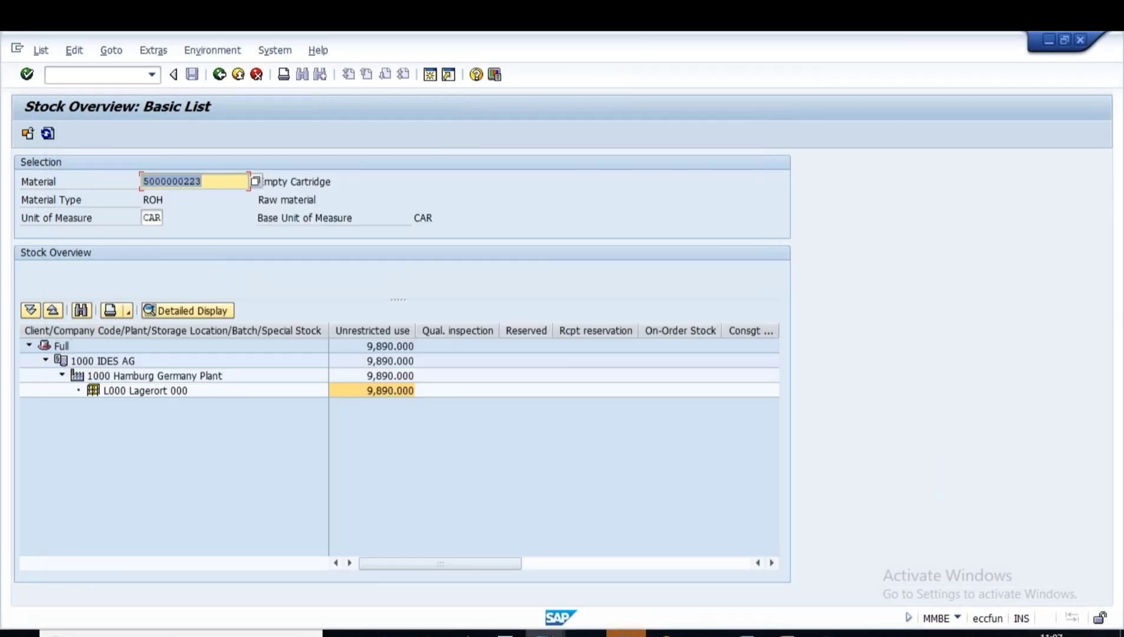
key("ctrl+v")
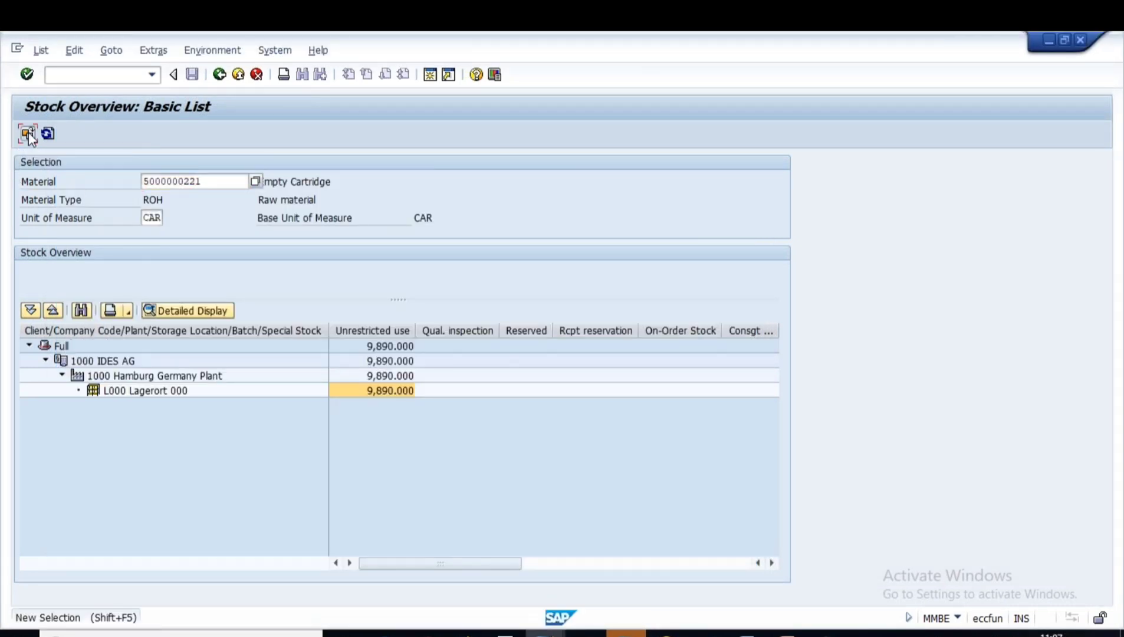
left_click(27, 134)
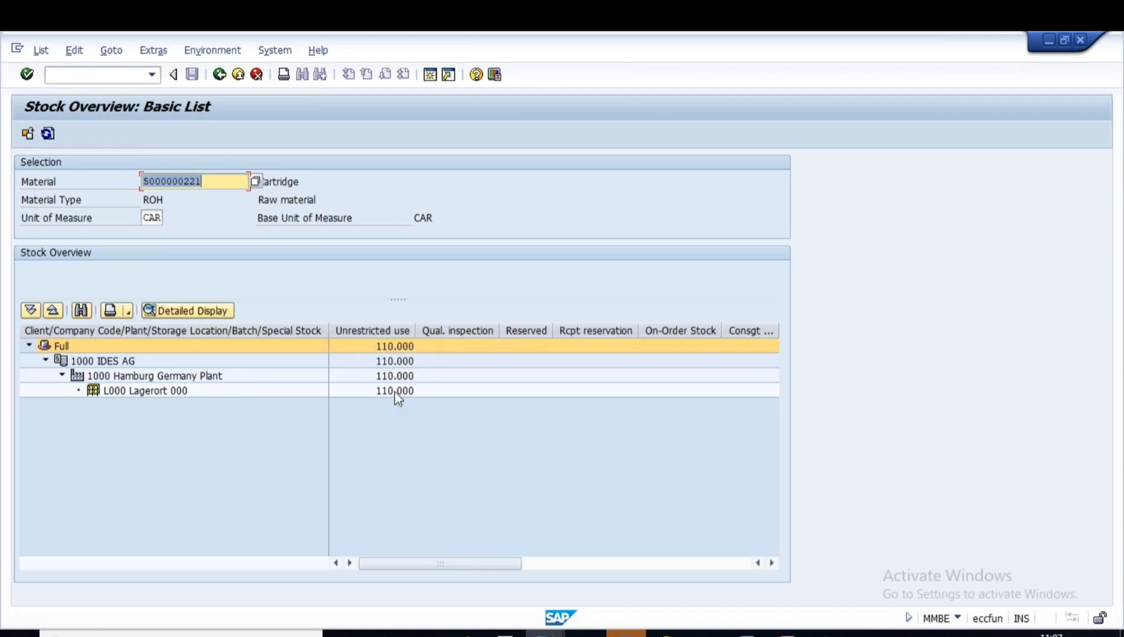
left_click(395, 392)
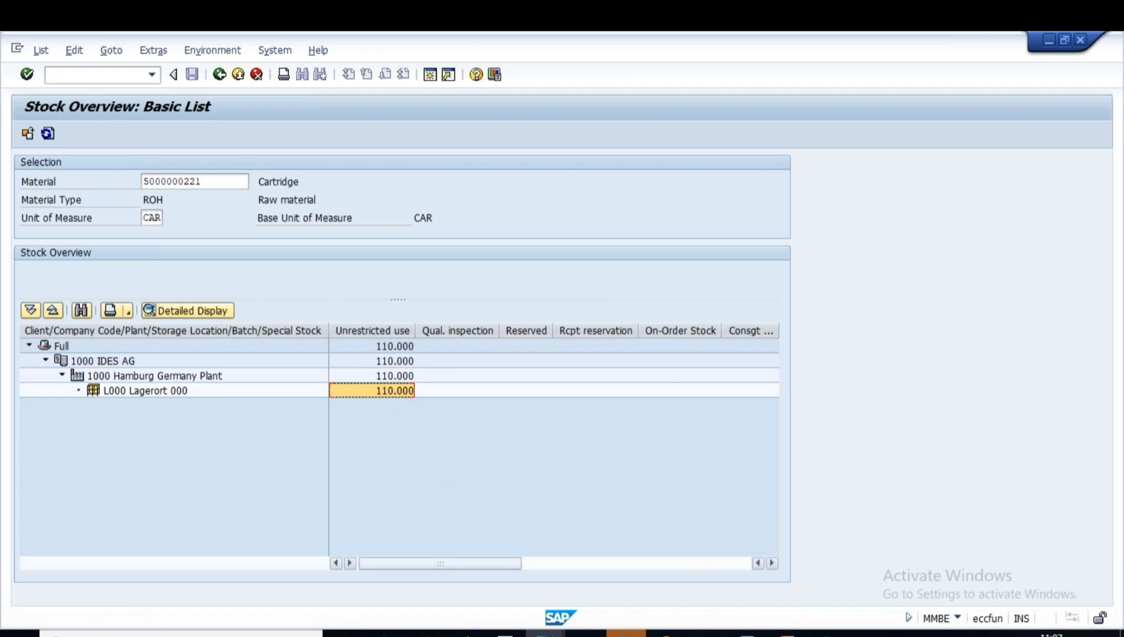
key("alt+Tab")
left_click_drag(329, 446, 359, 464)
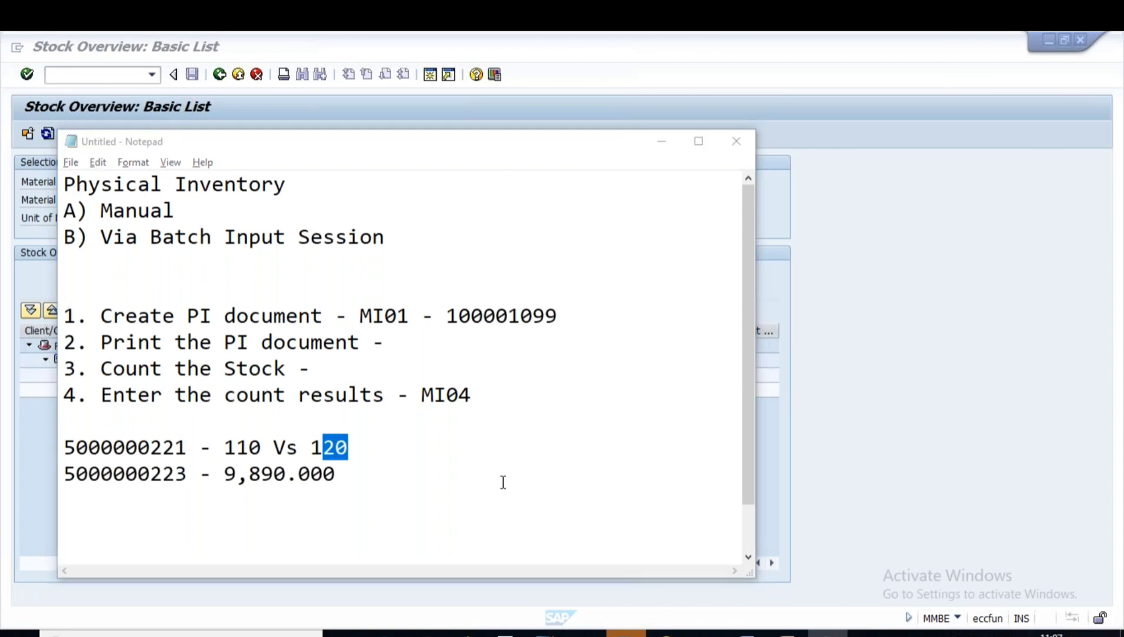
key("alt+Tab")
mouse_move(554, 631)
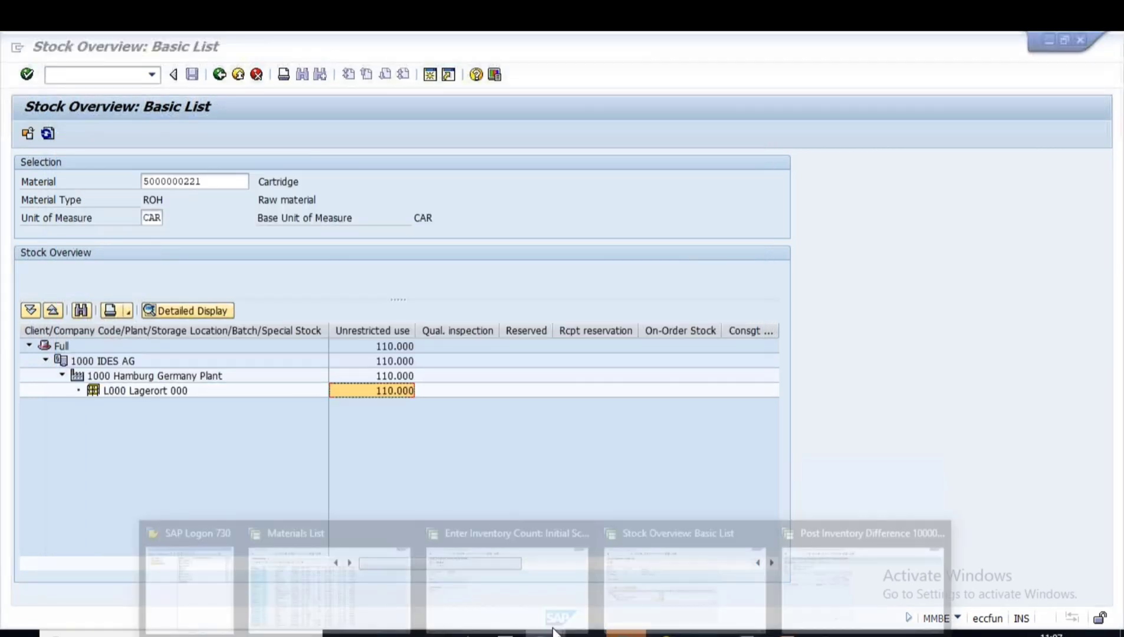
left_click(862, 584)
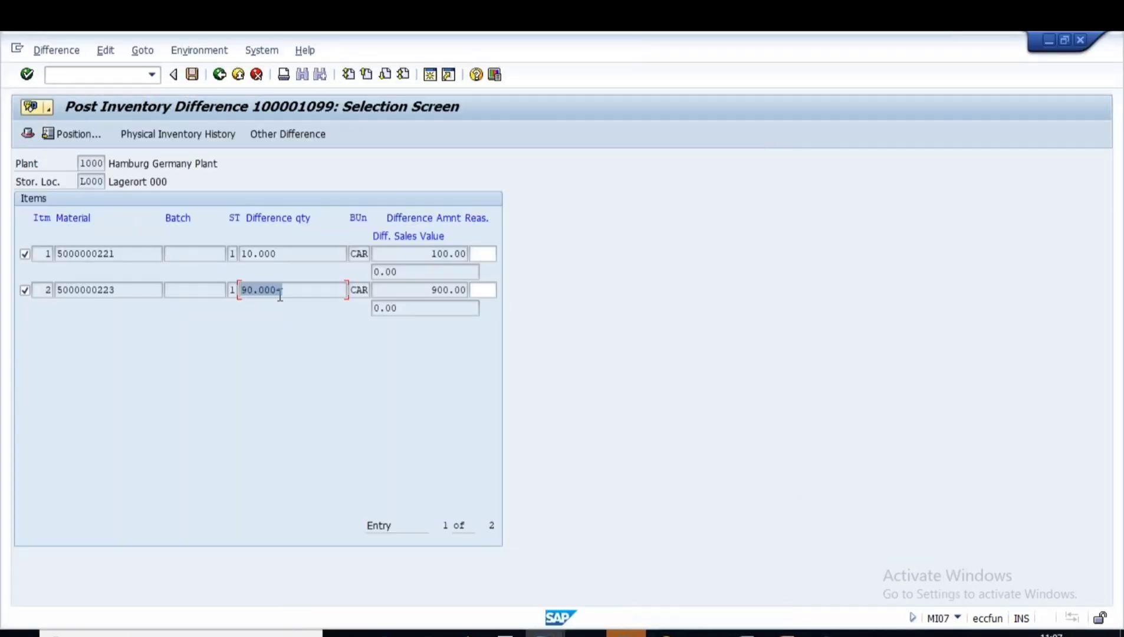
left_click_drag(289, 290, 220, 289)
left_click(816, 633)
left_click(372, 475)
type("vs ")
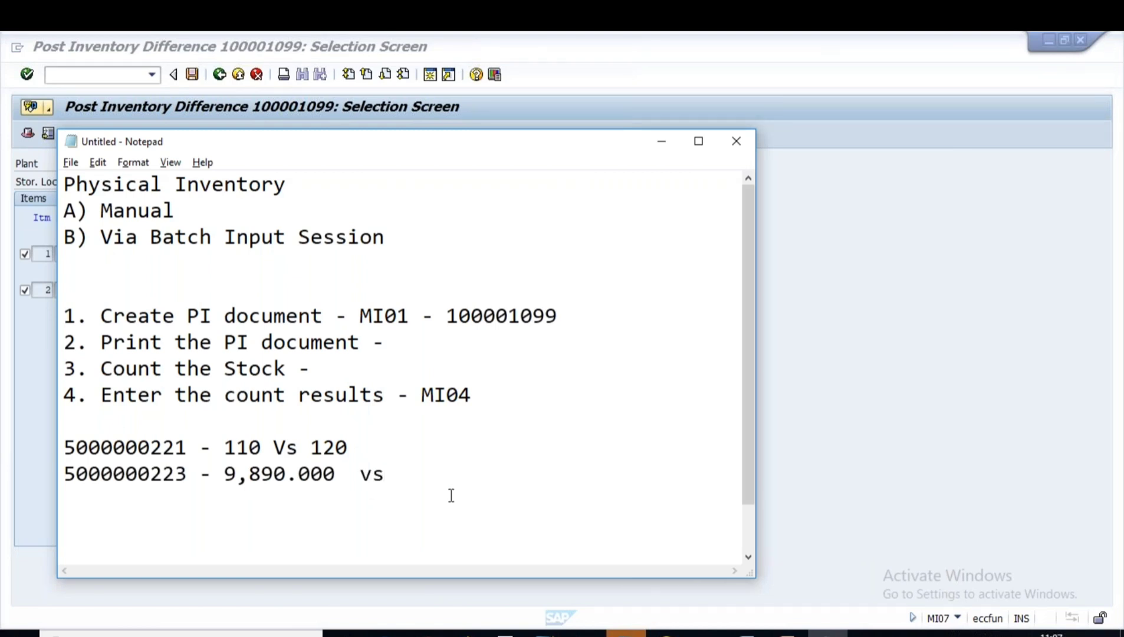
type("9,800")
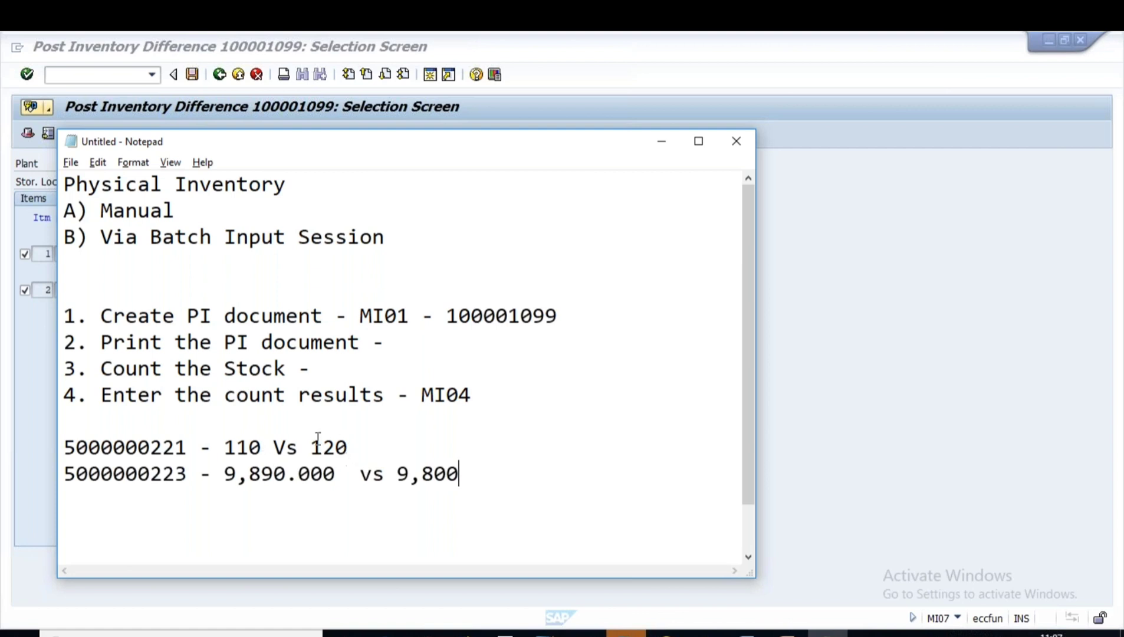
Step: Recheck the counted quantities in the notes and post the inventory differences for both items of document 100001099 in SAP
left_click_drag(310, 447, 463, 472)
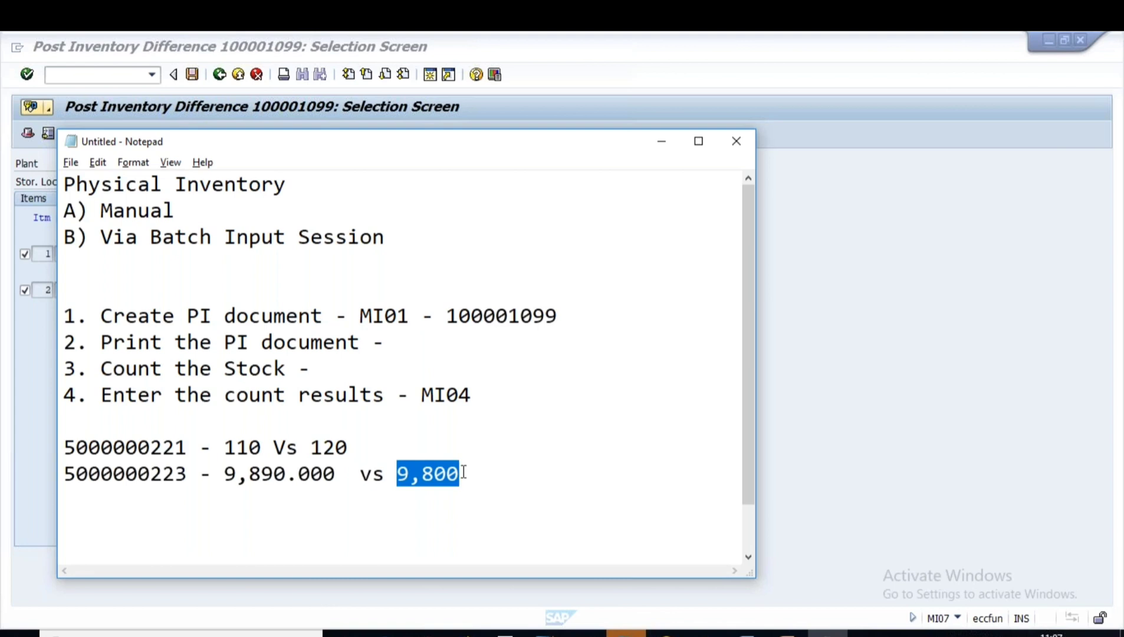
key("alt+Tab")
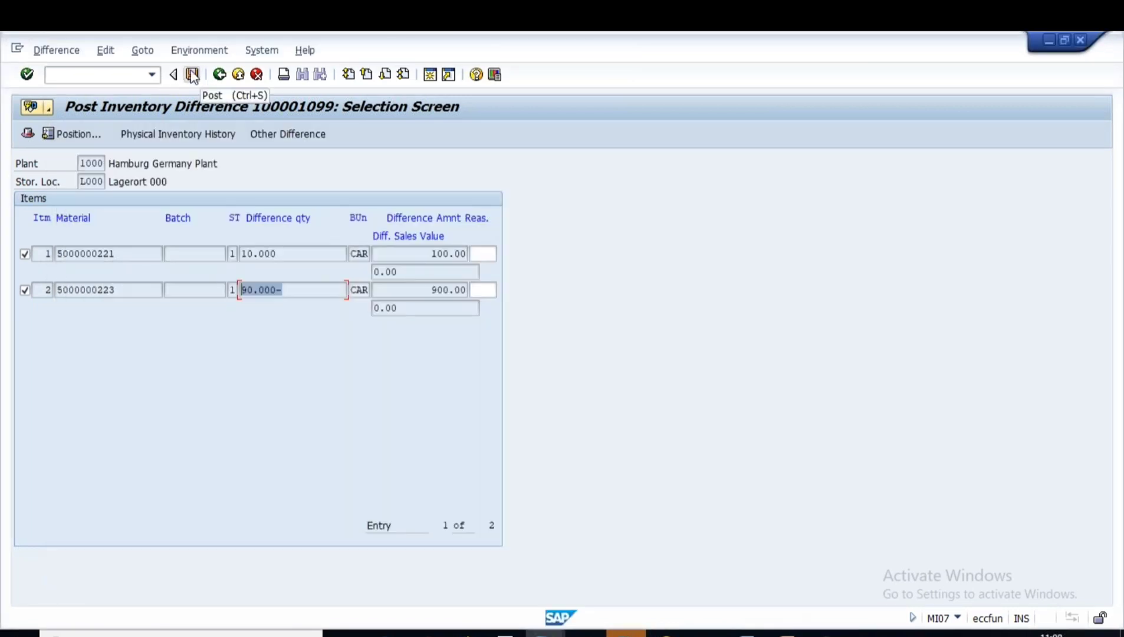
left_click(192, 75)
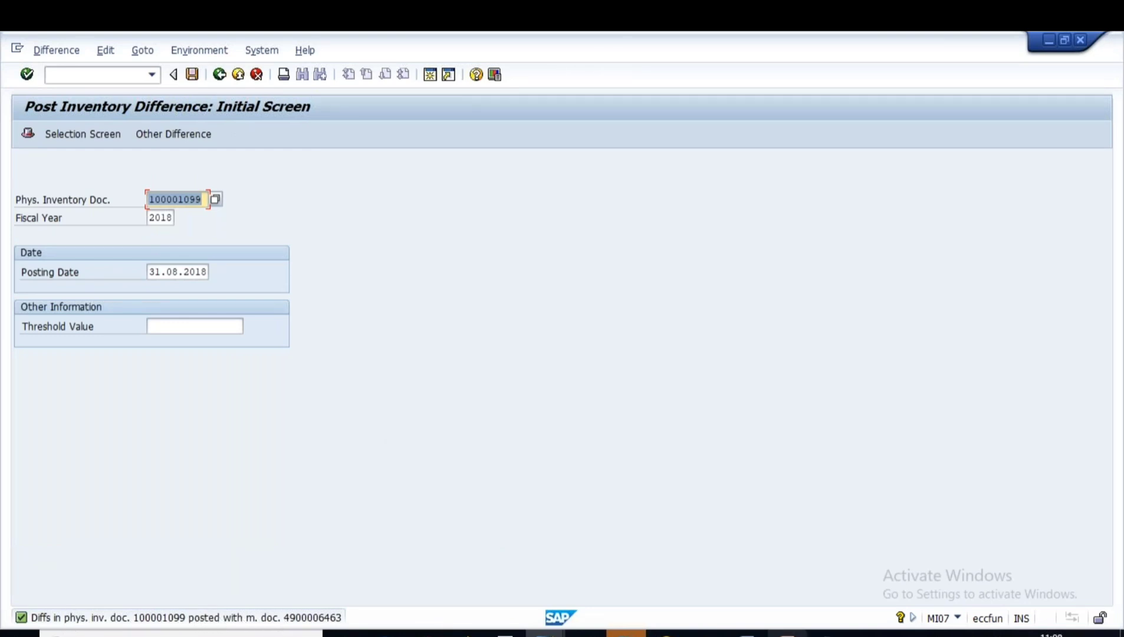
Step: Switch to PowerPoint and show slide 10, "Posting the Difference", as a full-screen slide show
left_click(787, 635)
left_click(97, 483)
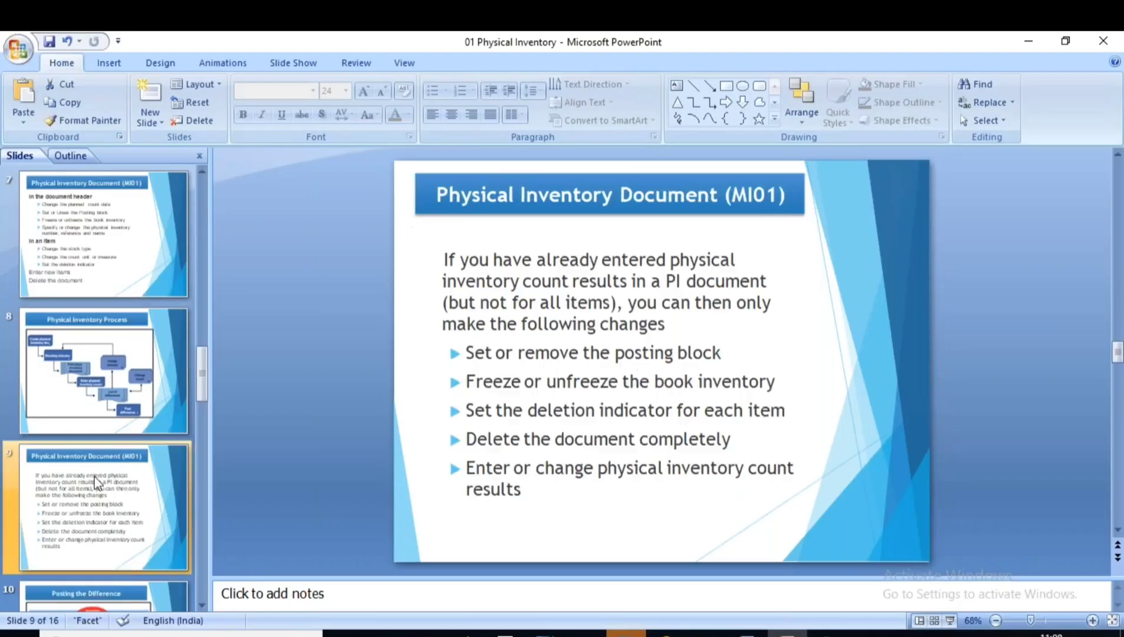
scroll(92, 511, "down", 2)
left_click(93, 390)
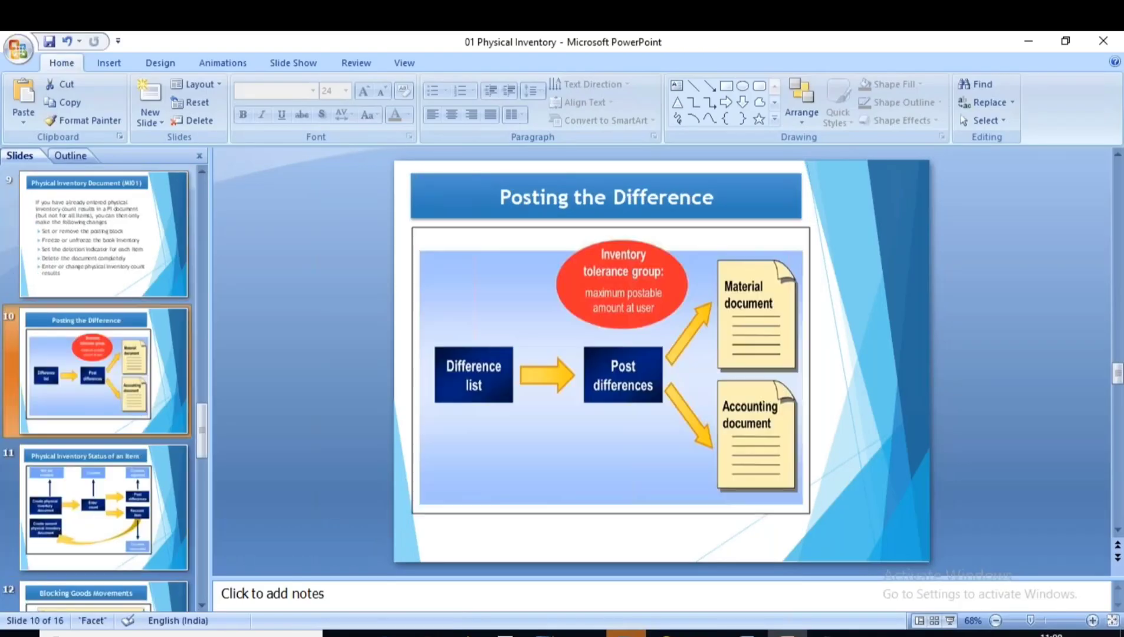
left_click(949, 620)
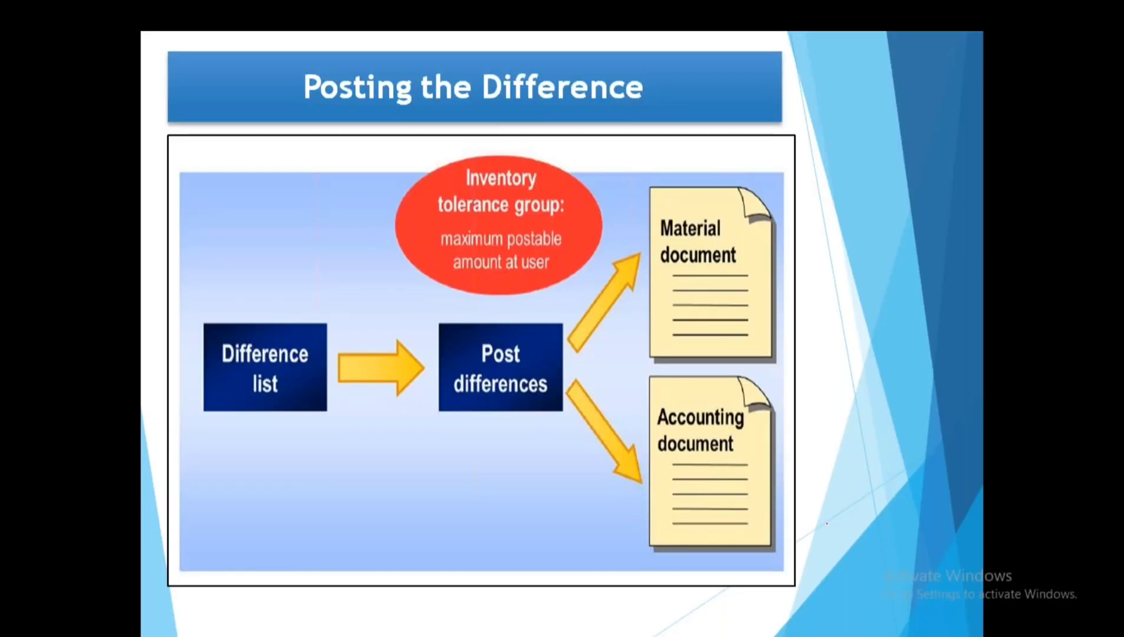
Step: Circle Difference list, Post differences, Material document and Accounting document on the slide with the pen, and end the slide show
mouse_move(271, 311)
left_mouse_down()
mouse_move(194, 328)
mouse_move(354, 383)
mouse_move(275, 307)
left_mouse_up()
mouse_move(485, 302)
left_mouse_down()
mouse_move(442, 438)
mouse_move(459, 292)
left_mouse_up()
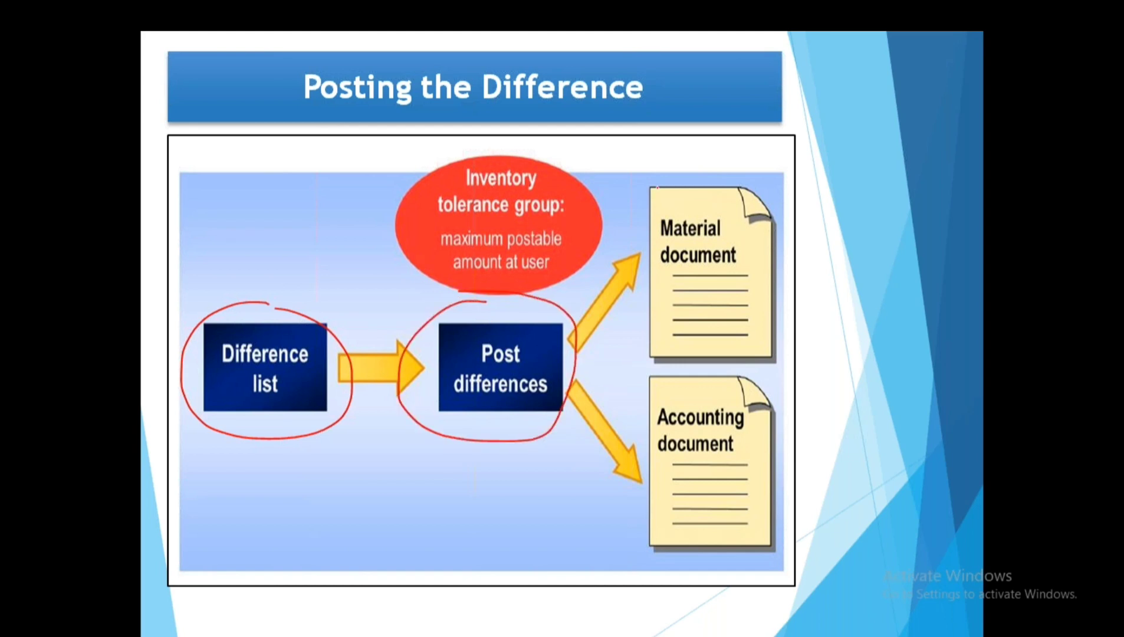
mouse_move(657, 188)
left_mouse_down()
mouse_move(620, 271)
mouse_move(819, 236)
mouse_move(624, 181)
left_mouse_up()
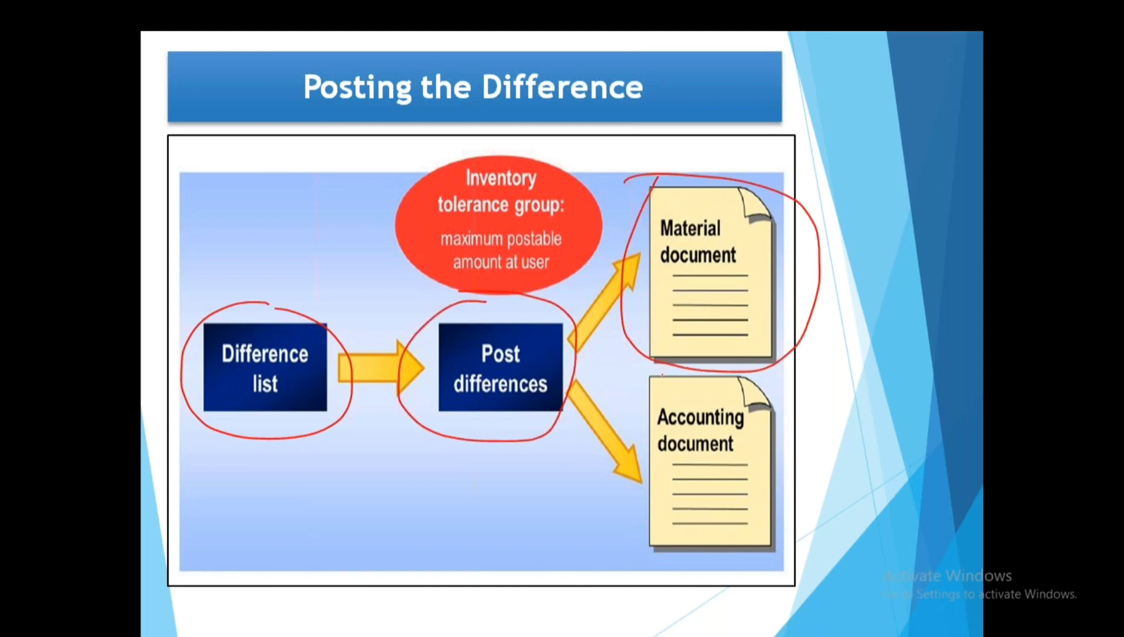
mouse_move(662, 373)
left_mouse_down()
mouse_move(615, 466)
mouse_move(825, 392)
mouse_move(637, 357)
mouse_move(850, 425)
mouse_move(642, 349)
left_mouse_up()
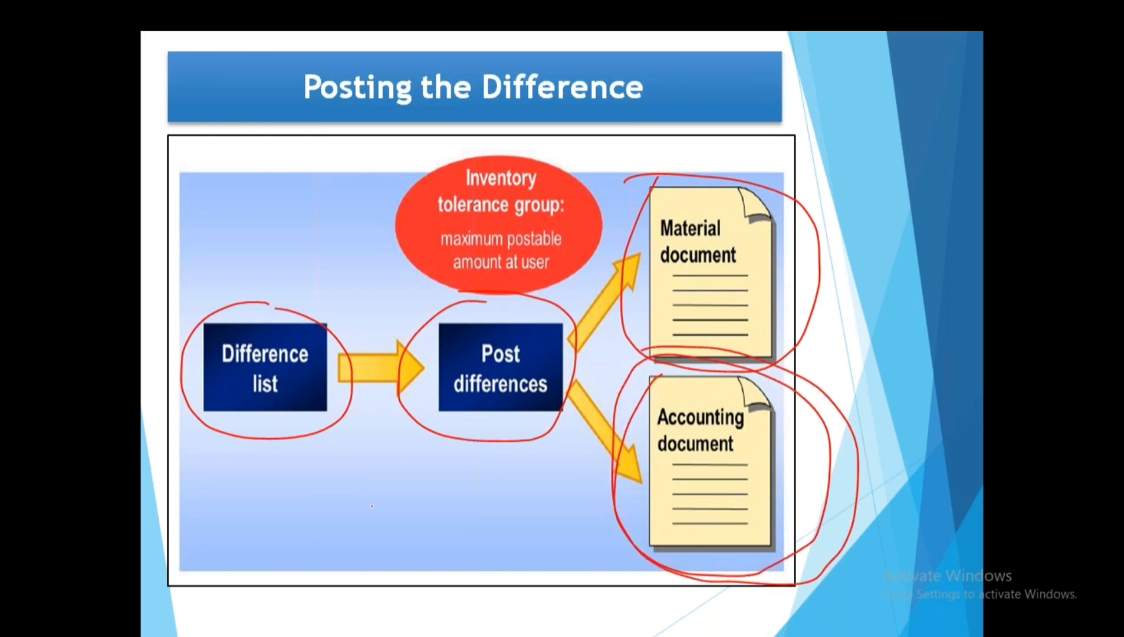
key("Right")
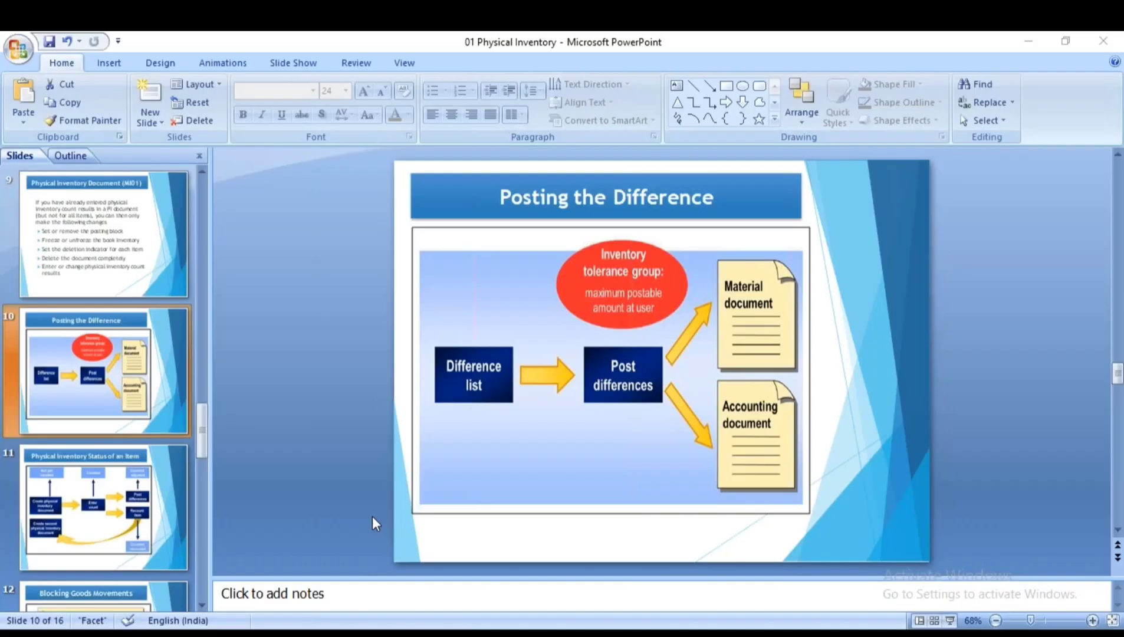
mouse_move(544, 633)
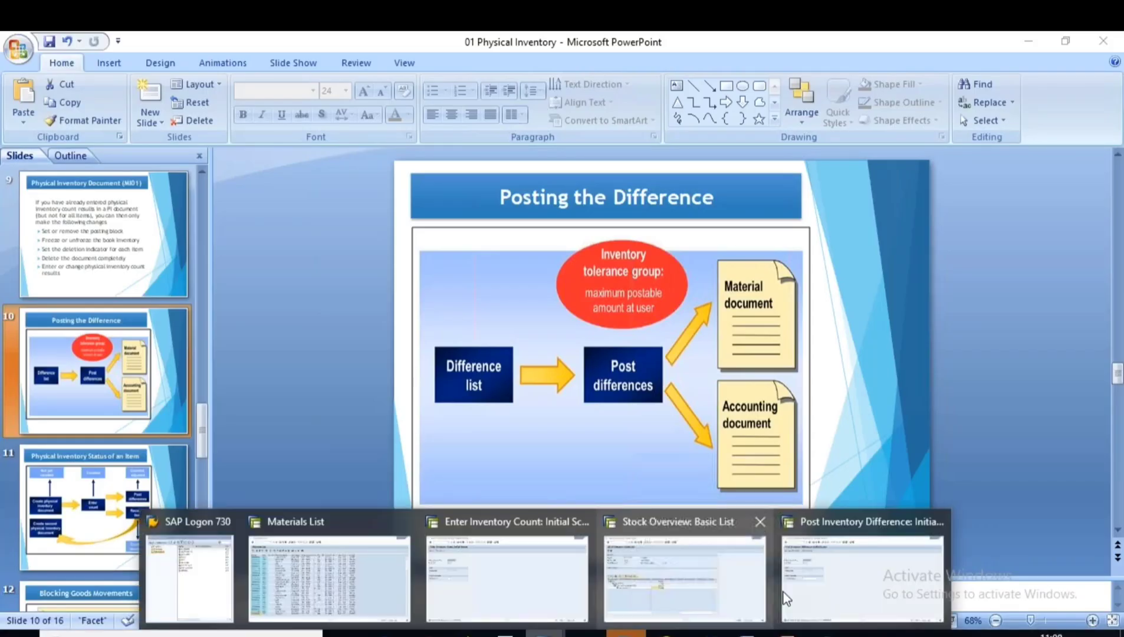
left_click(784, 596)
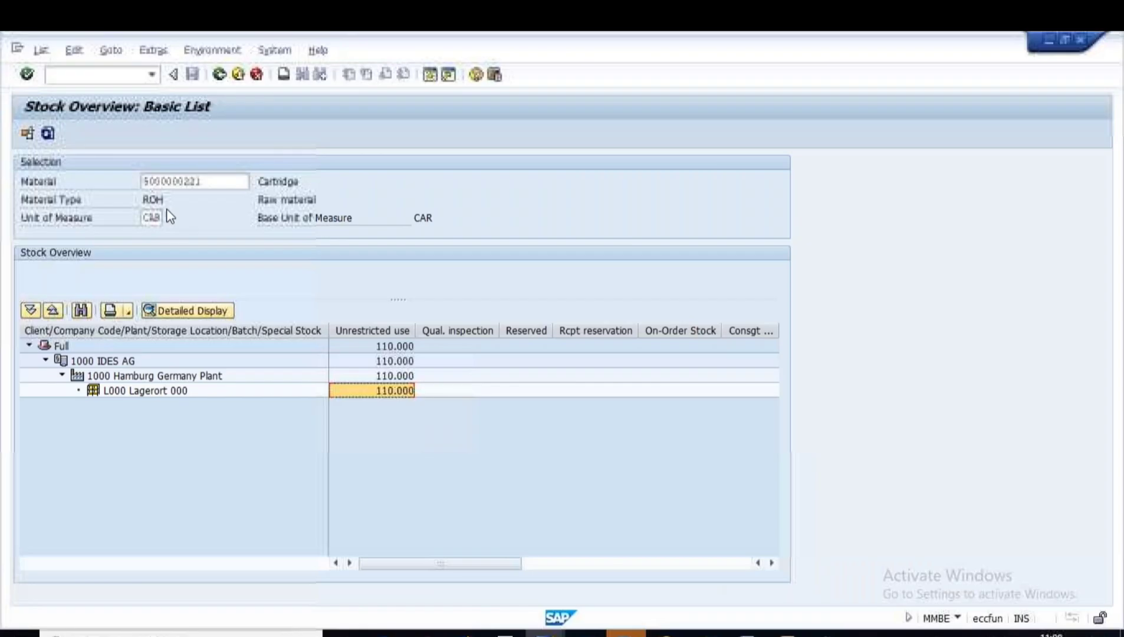
left_click(47, 135)
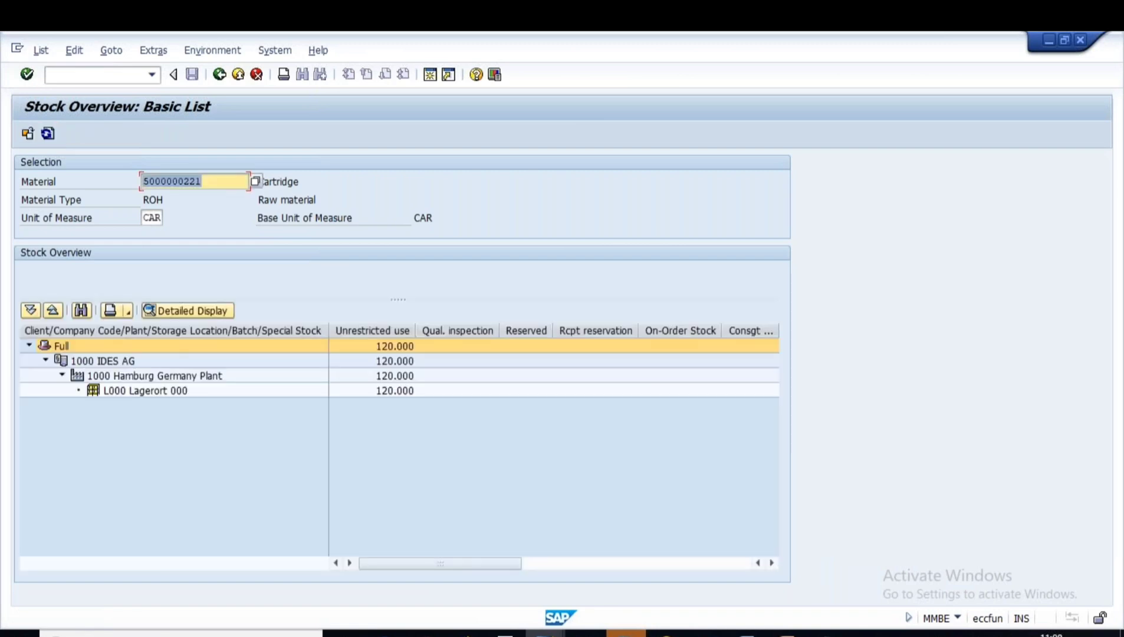
left_click(389, 391)
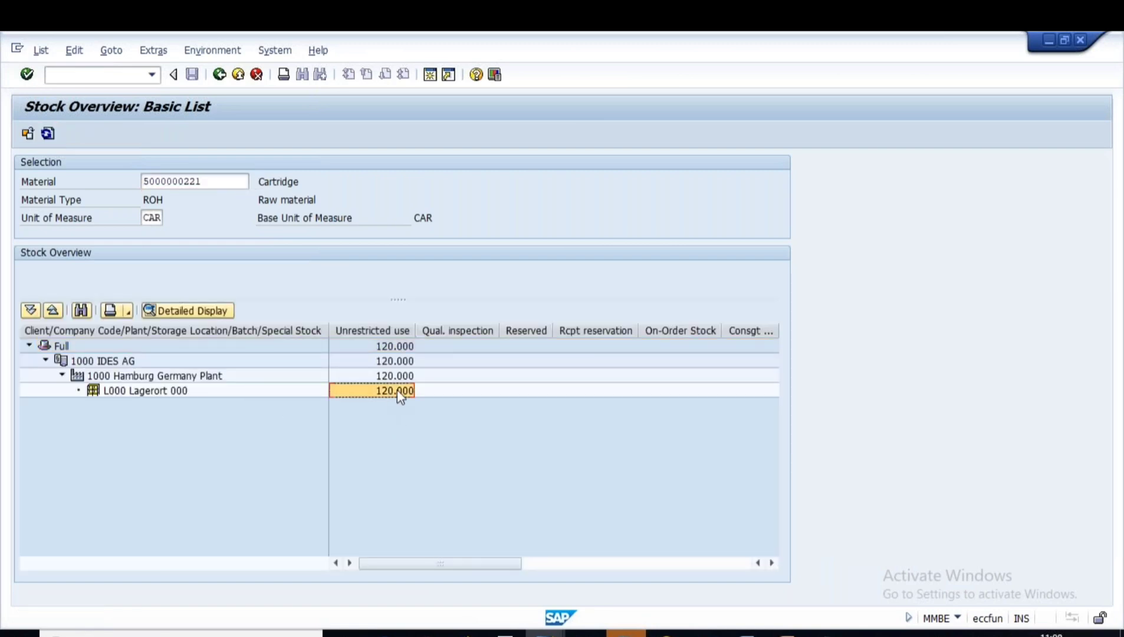
right_click(398, 391)
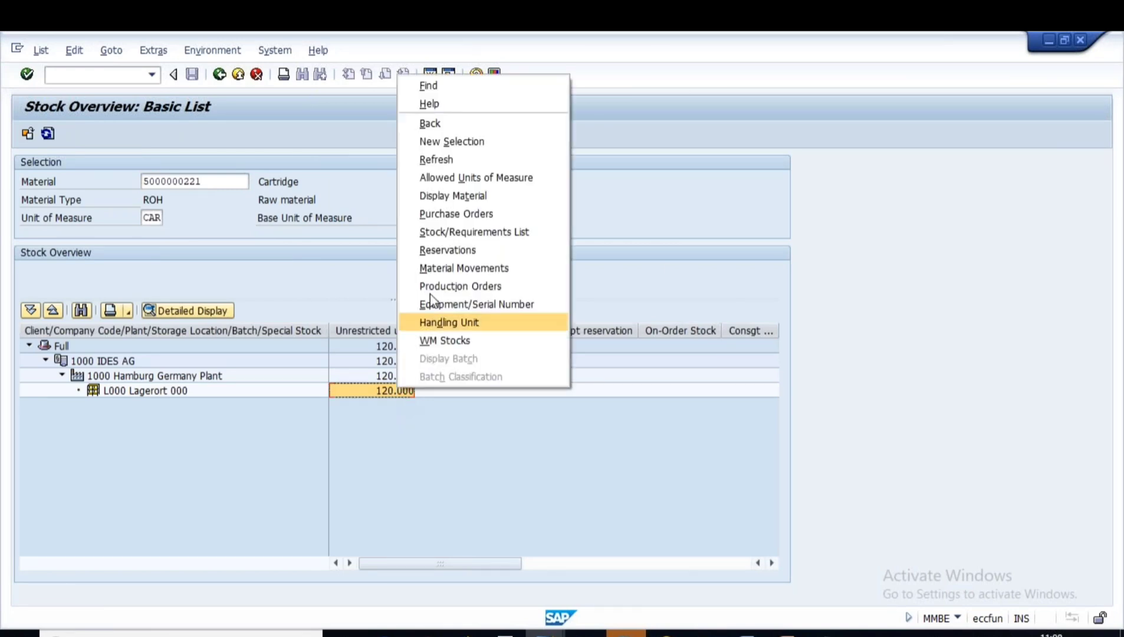
left_click(454, 268)
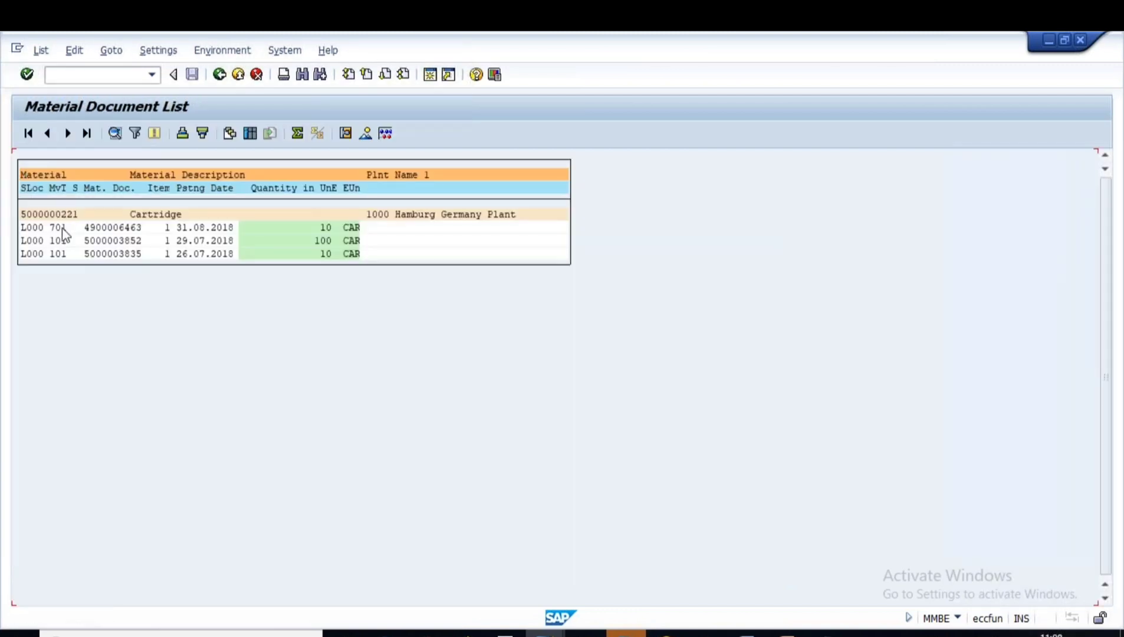
left_click(62, 227)
left_click(126, 227)
left_click(51, 228)
left_click(59, 252)
left_click(58, 239)
left_click(63, 257)
left_click(57, 228)
left_click(219, 75)
left_click(828, 634)
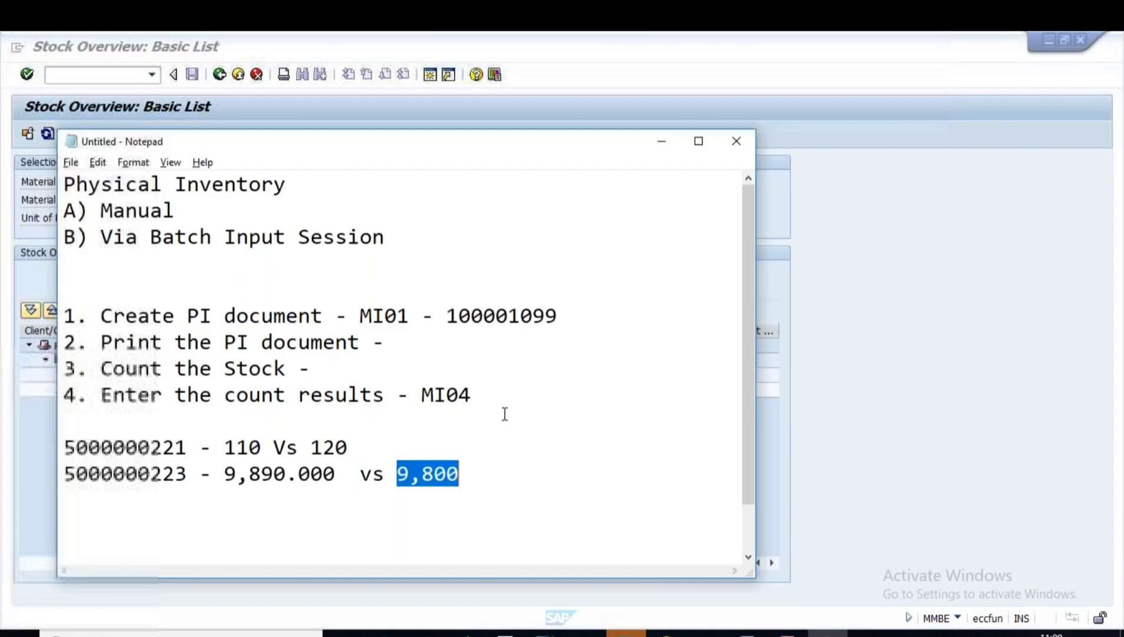
left_click_drag(187, 472, 64, 474)
key("ctrl+c")
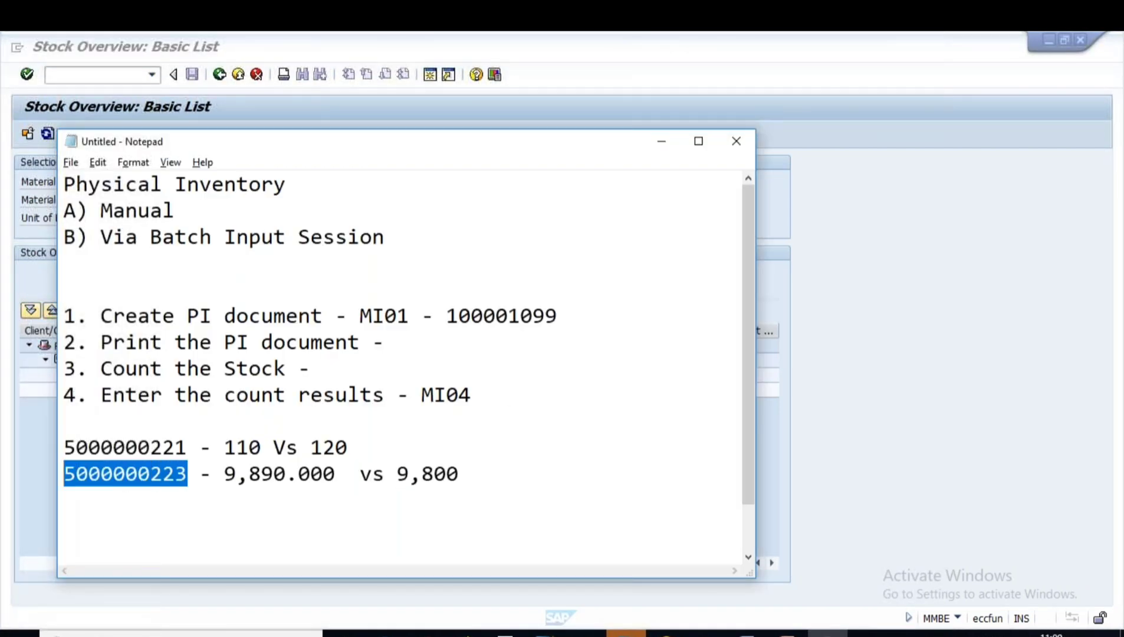
key("alt+Tab")
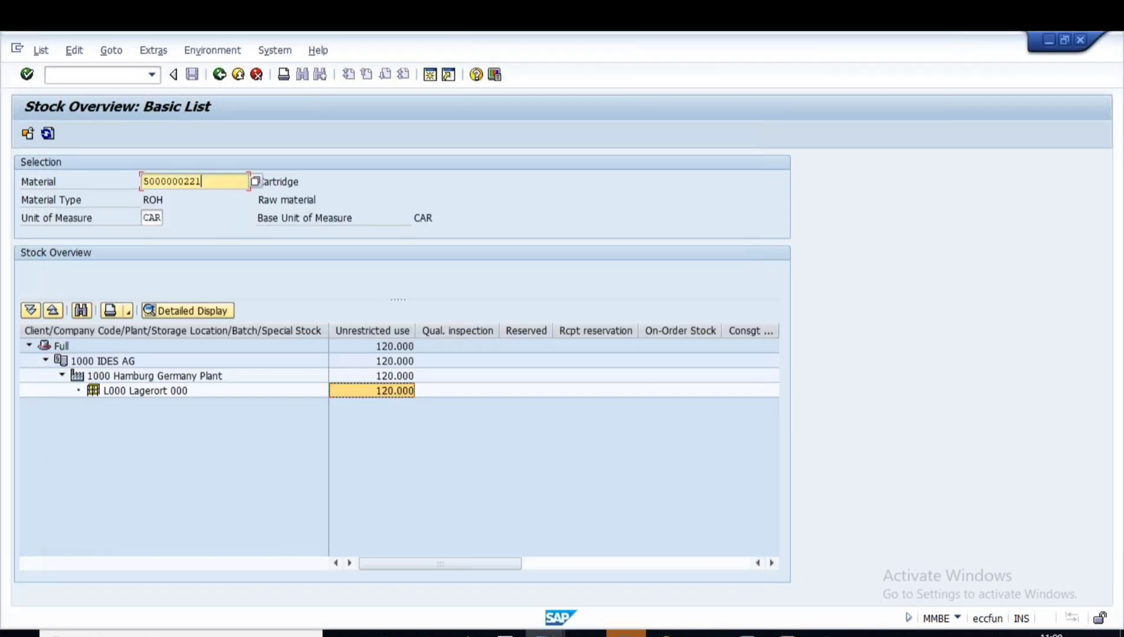
left_click_drag(209, 182, 143, 181)
key("Delete")
key("ctrl+v")
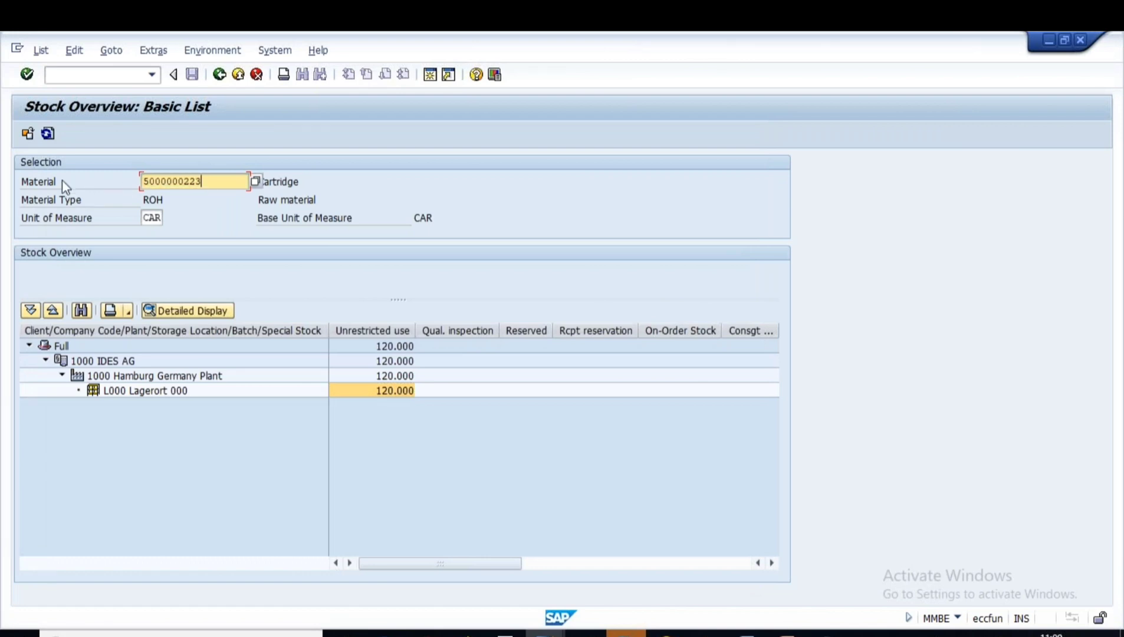
left_click(28, 134)
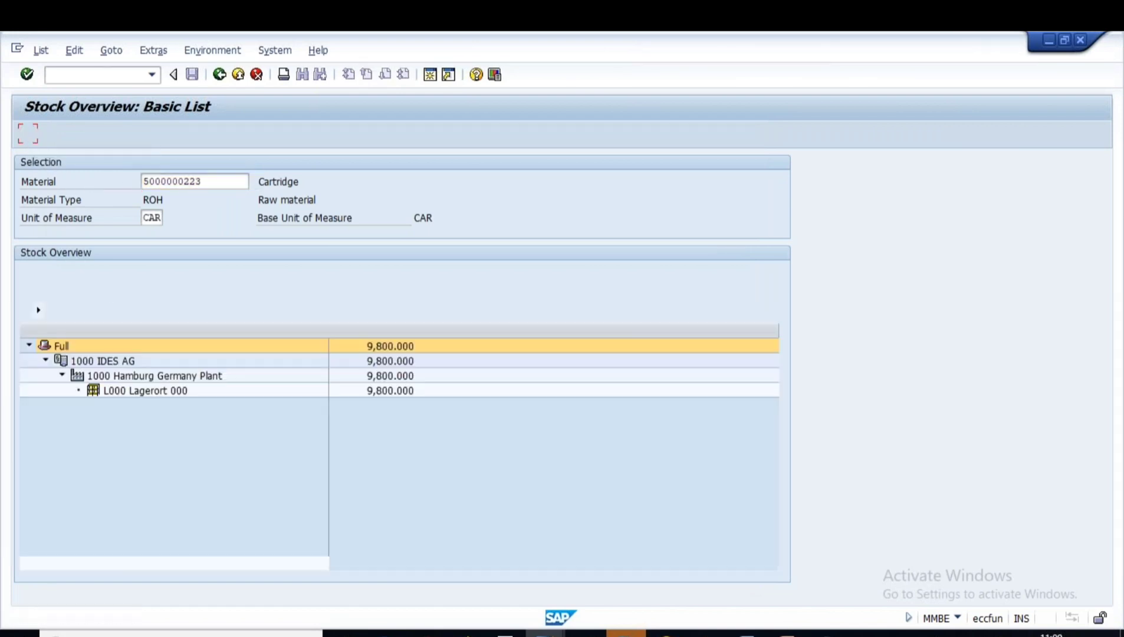
left_click(391, 392)
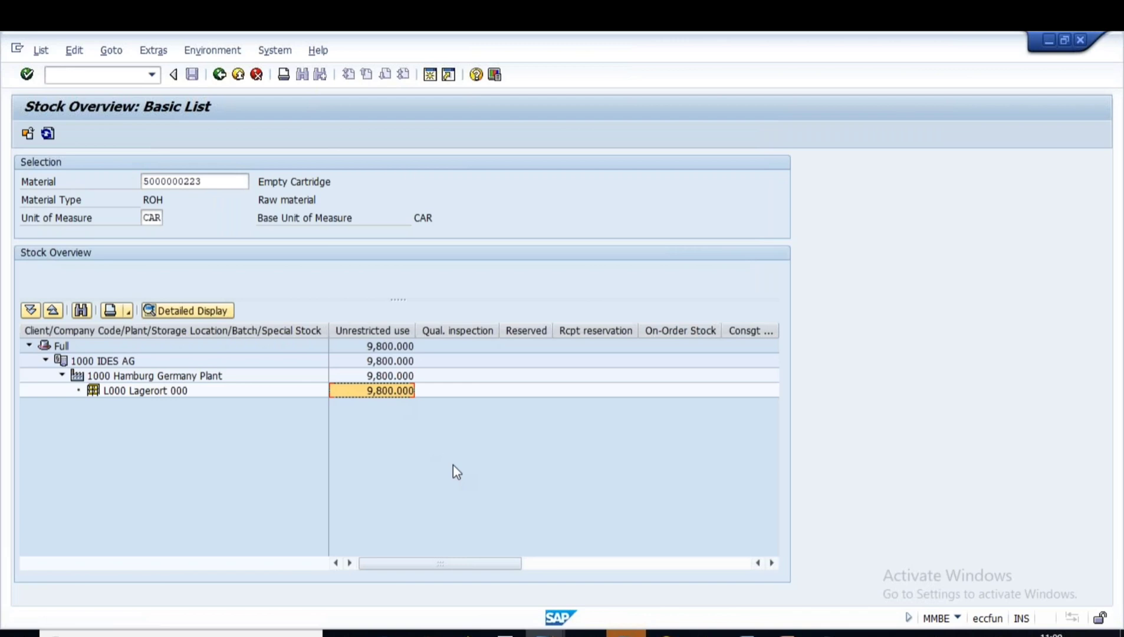
key("alt+Tab")
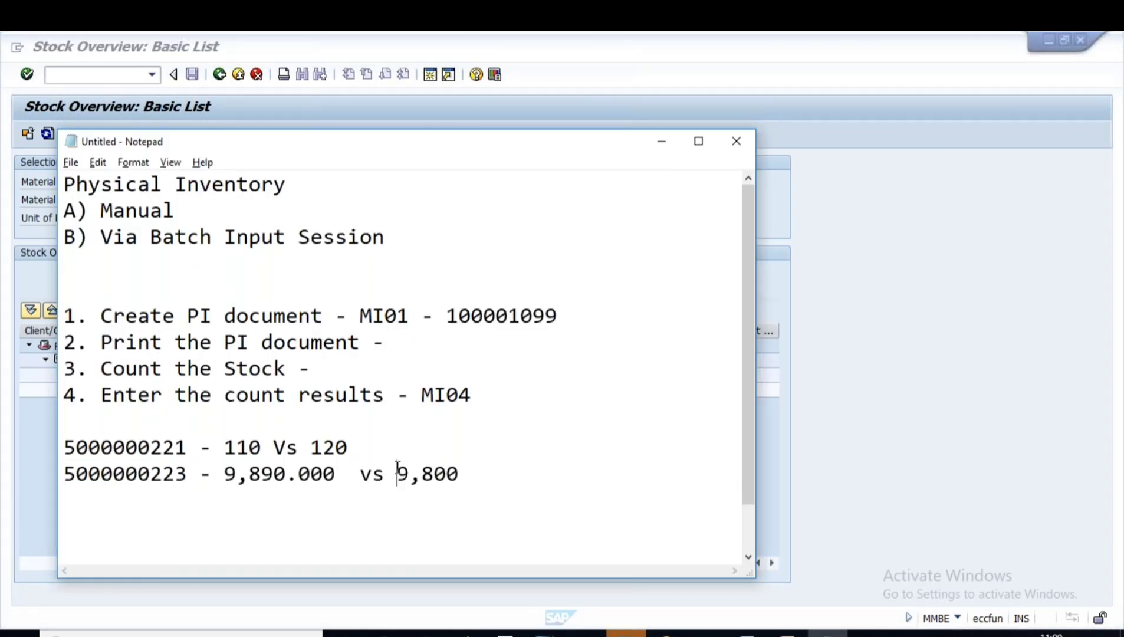
left_click_drag(397, 473, 460, 474)
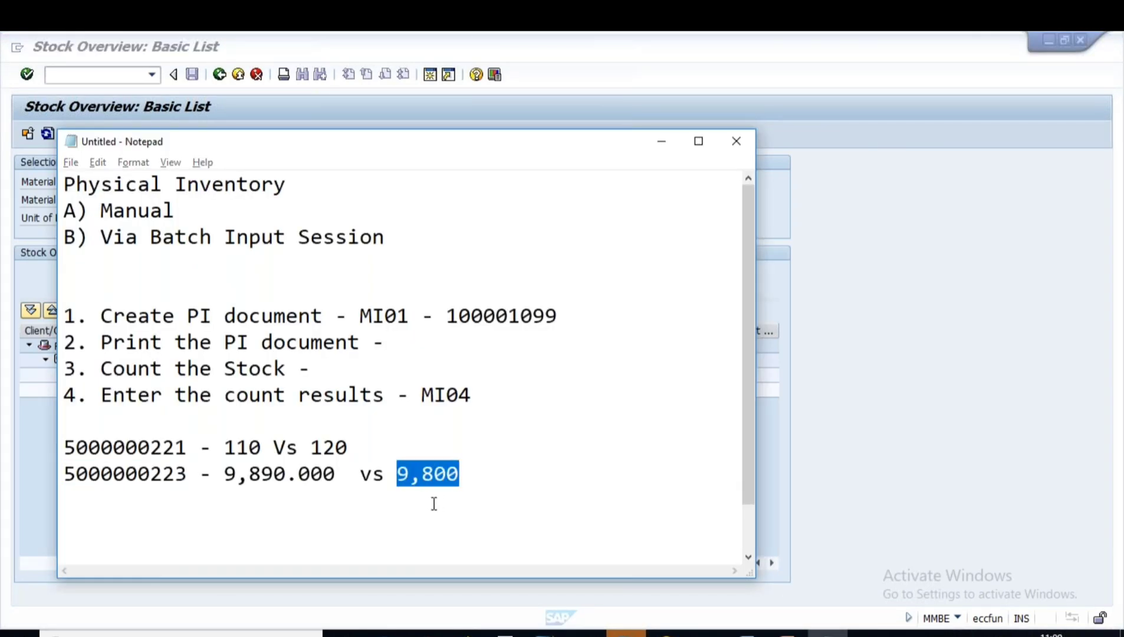
key("alt+Tab")
right_click(379, 389)
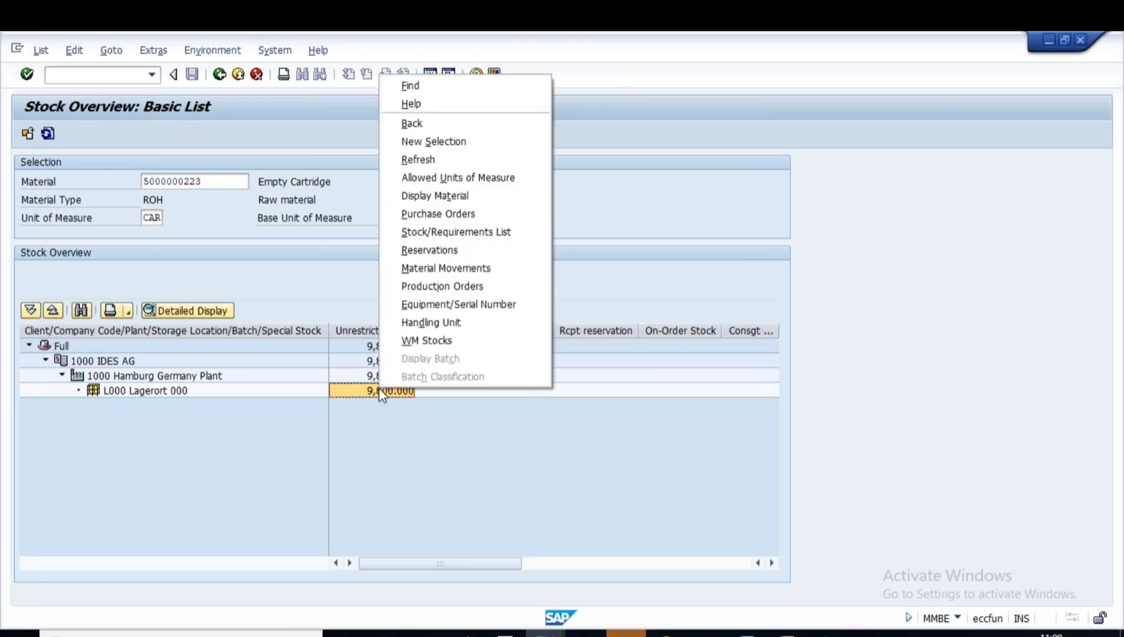
left_click(465, 270)
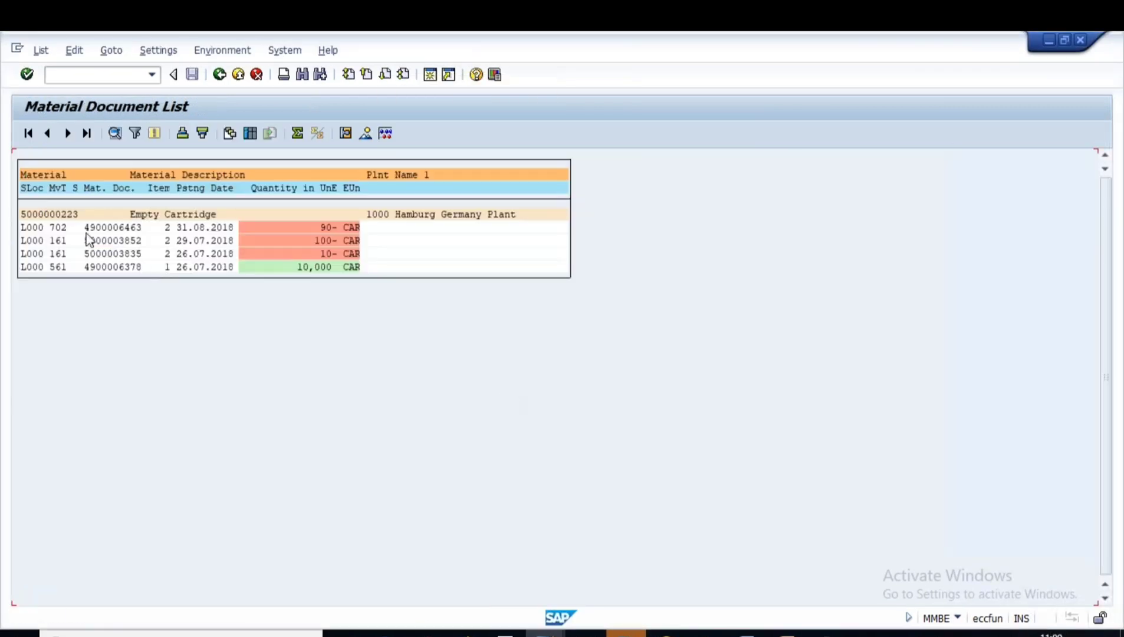
left_click(57, 228)
left_click(220, 74)
left_click(220, 74)
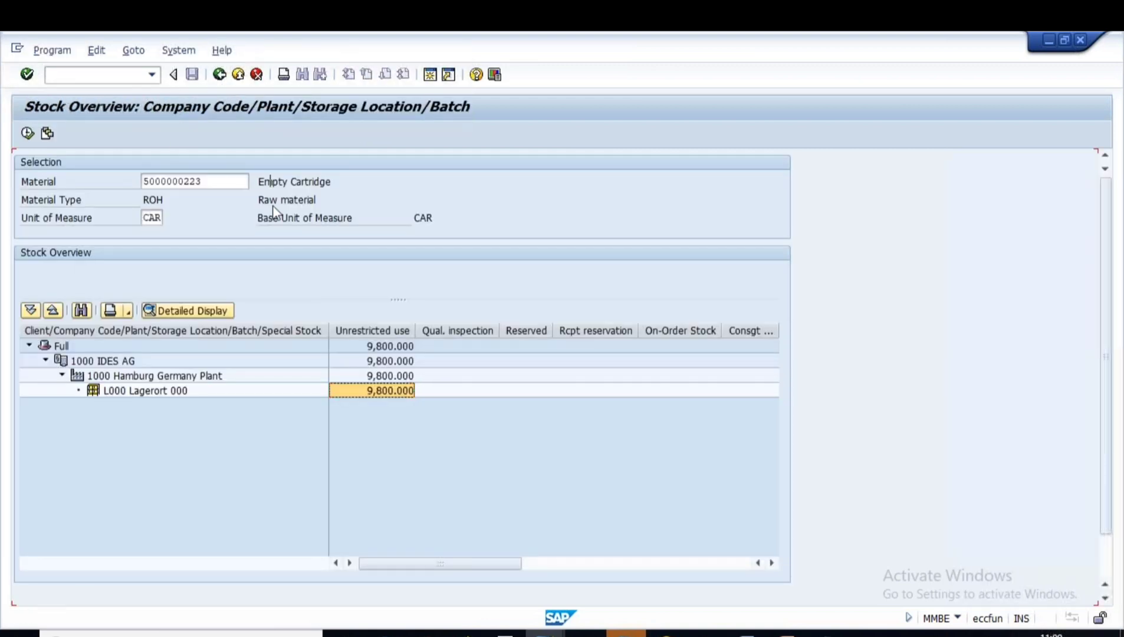
Step: Switch to the Post Inventory Difference session, leave it and display physical inventory document 100001099 with transaction MI03
mouse_move(546, 631)
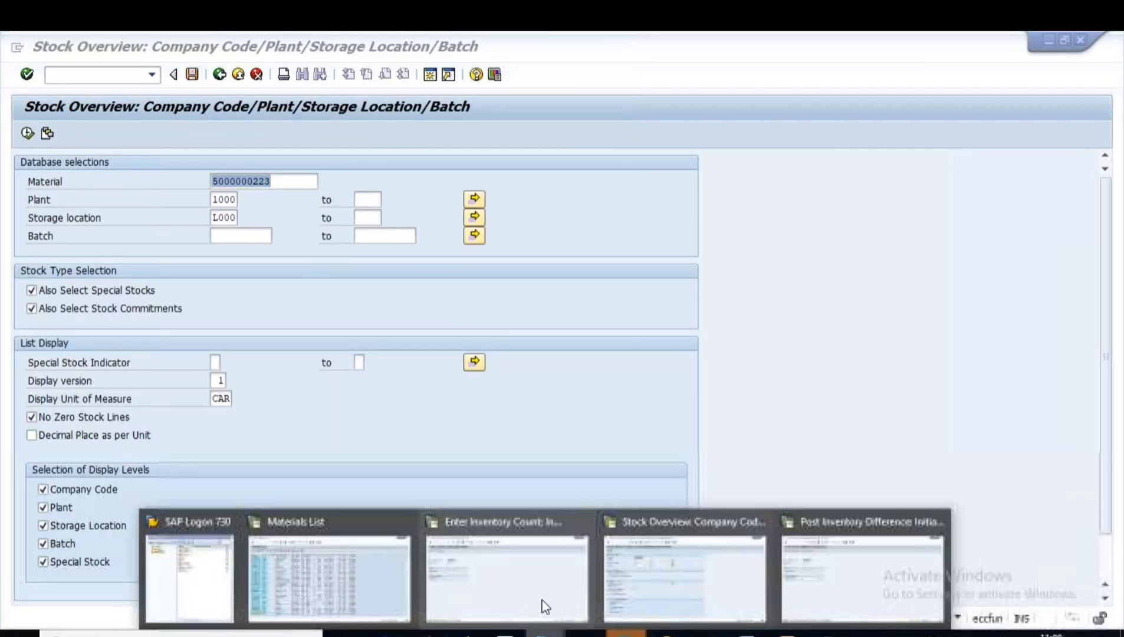
left_click(806, 573)
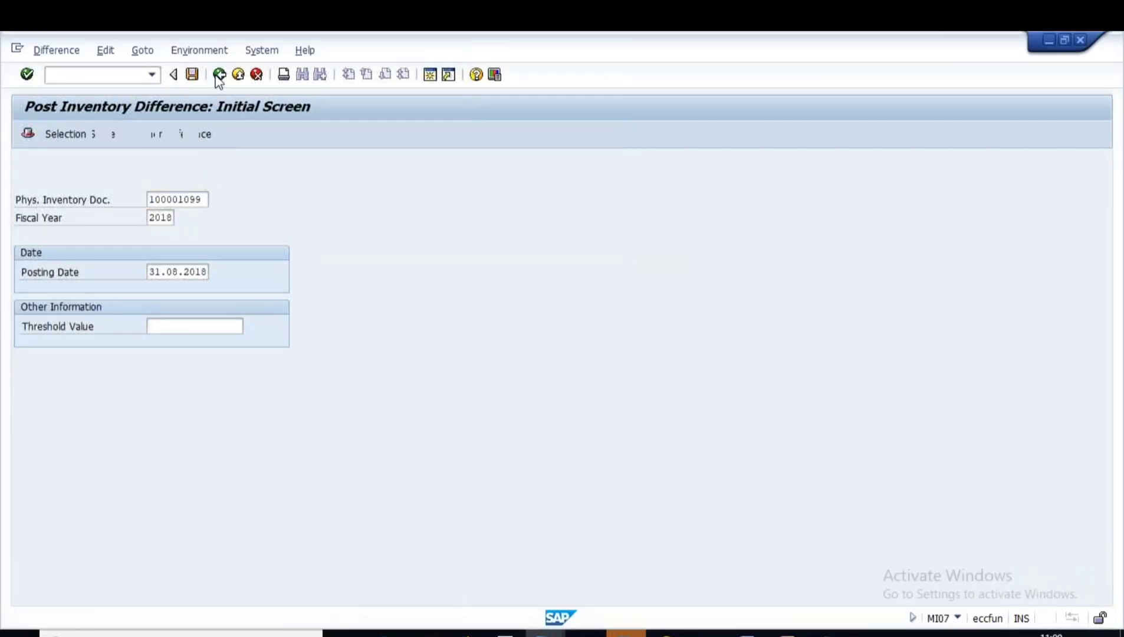
left_click(219, 74)
left_click(89, 80)
type("mi03")
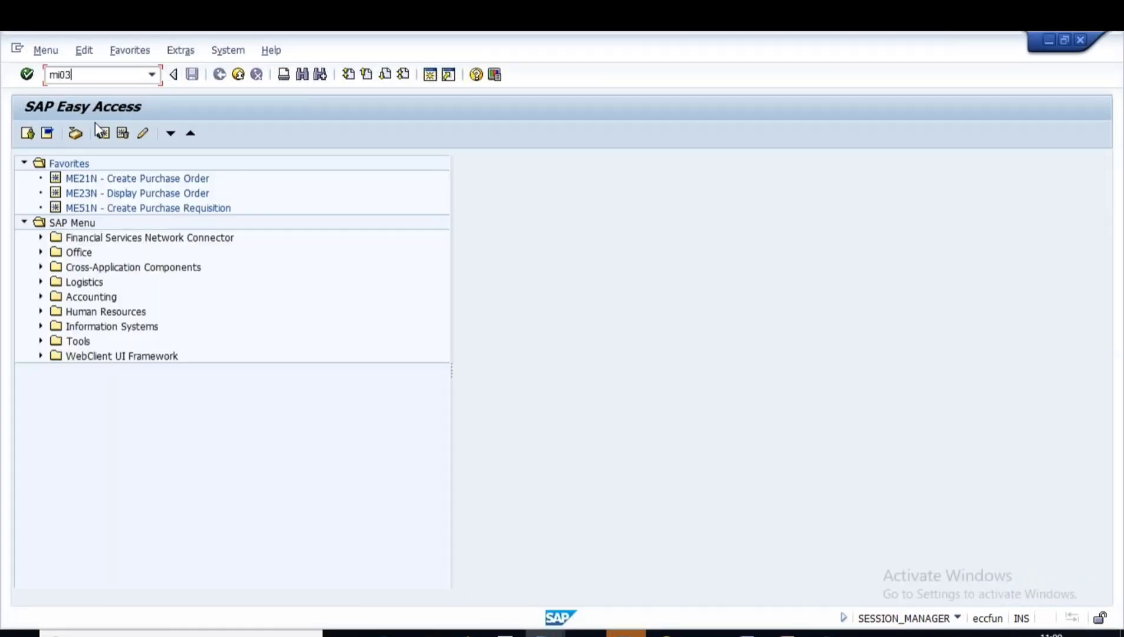
key("Return")
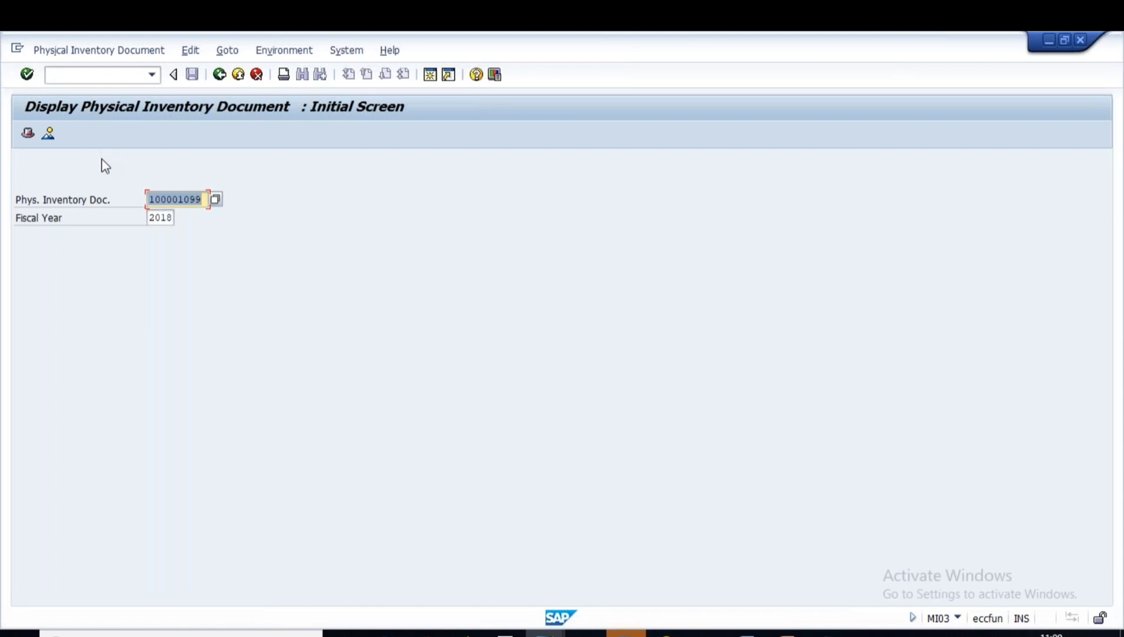
key("Return")
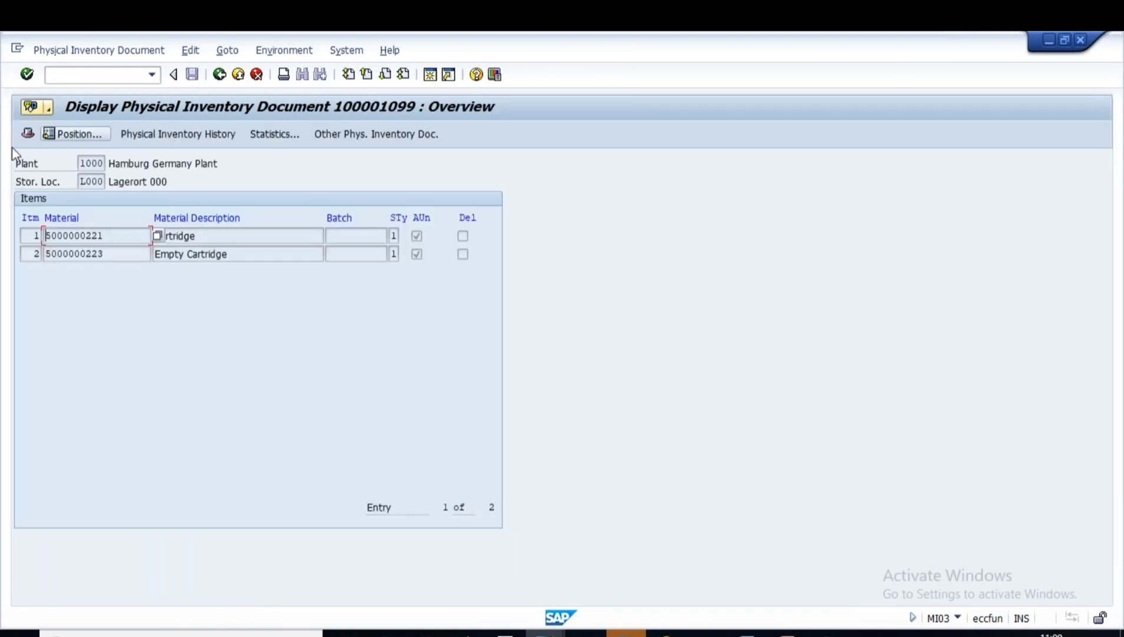
Step: Open the document header and read the field help on what adjustment statuses A and X mean
left_click(28, 133)
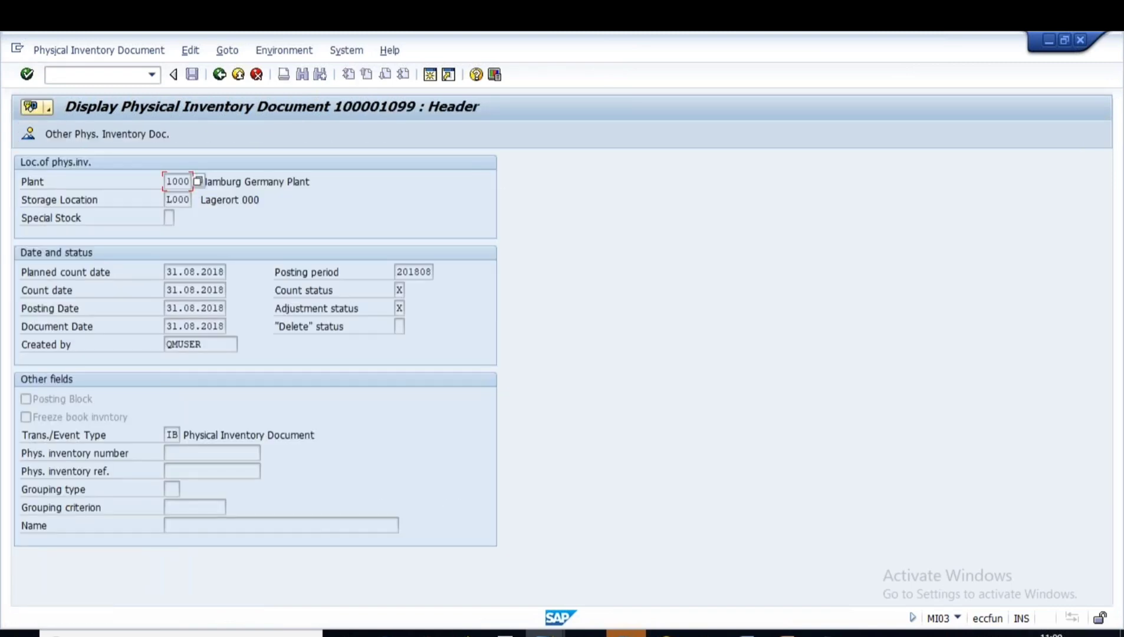
left_click(399, 308)
key("F1")
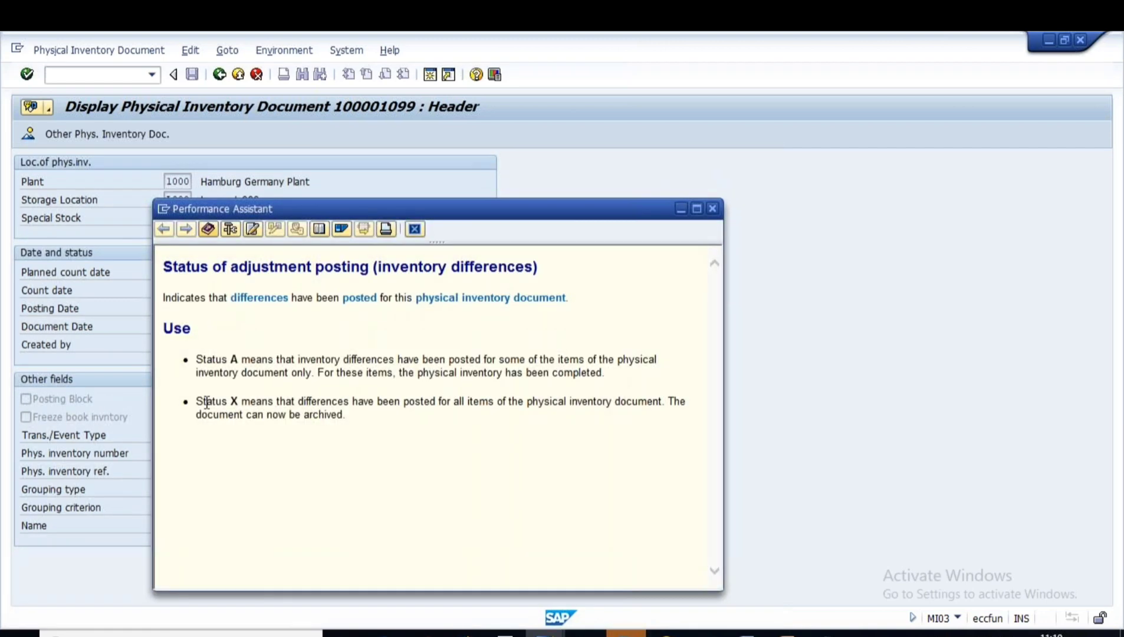
left_click_drag(197, 401, 444, 455)
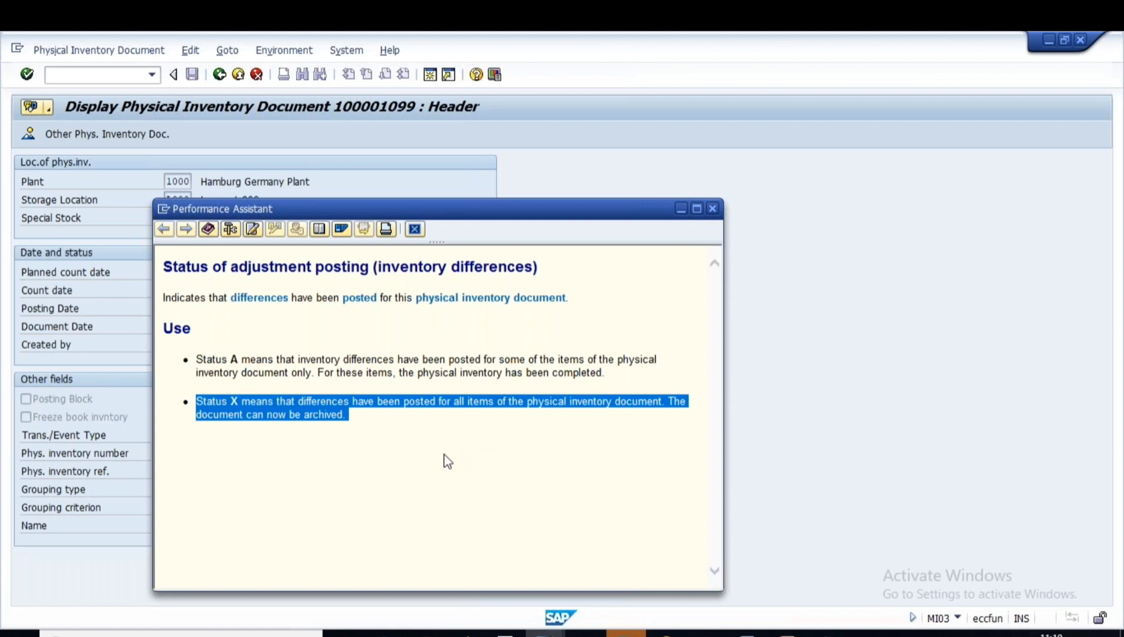
left_click_drag(212, 357, 637, 365)
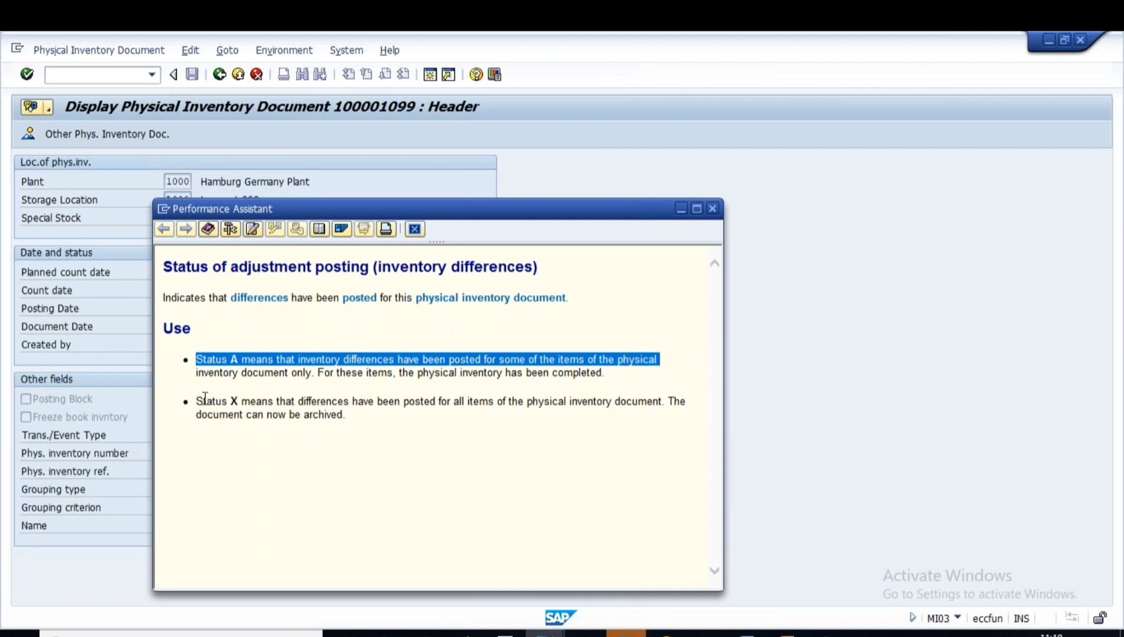
left_click_drag(205, 399, 304, 397)
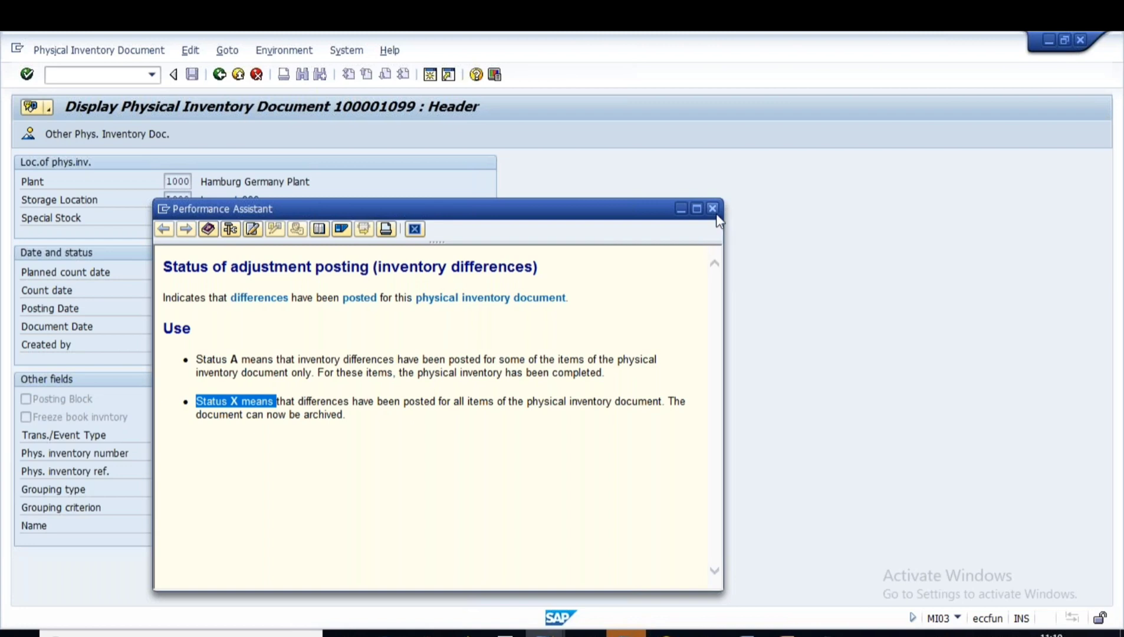
left_click(712, 208)
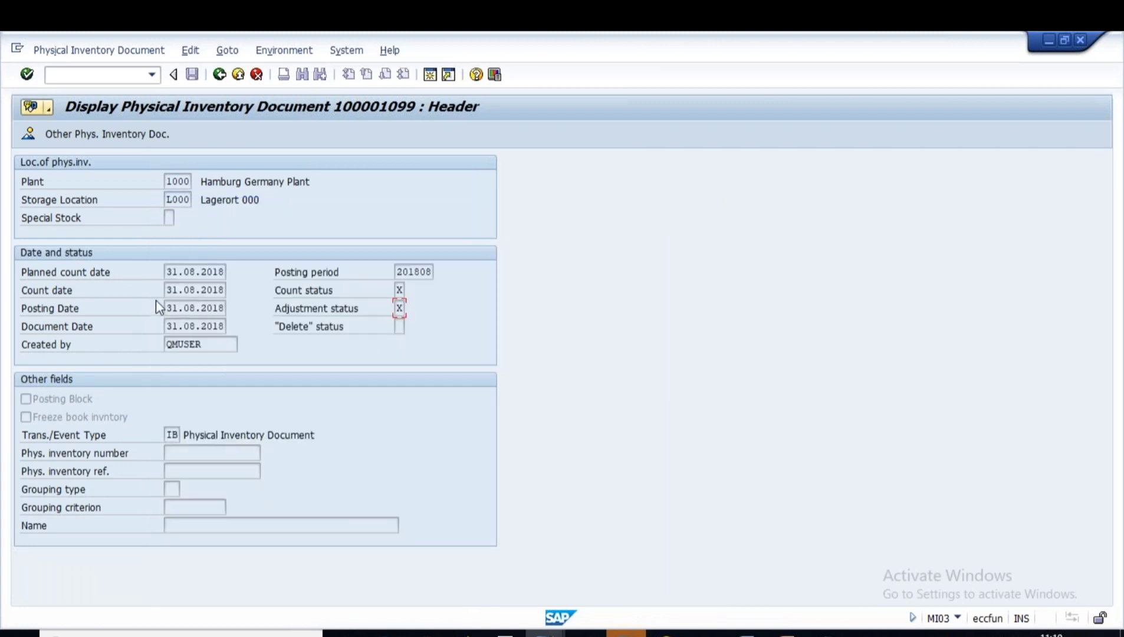
Step: Examine the count date and posting date in the physical inventory document header
left_click_drag(166, 289, 258, 288)
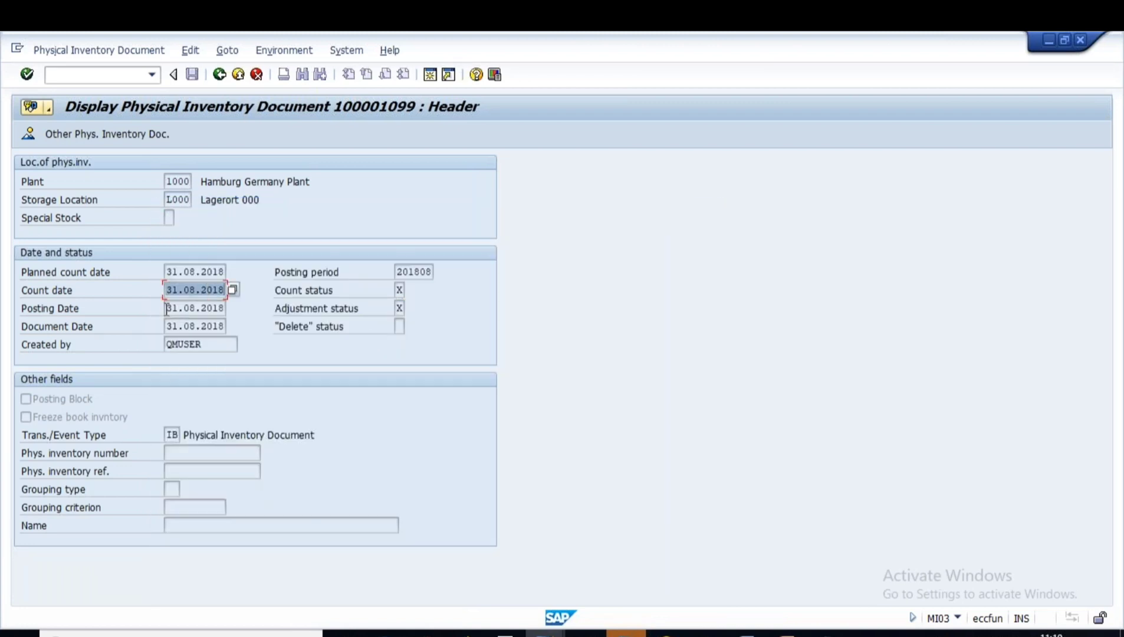
left_click_drag(167, 309, 220, 308)
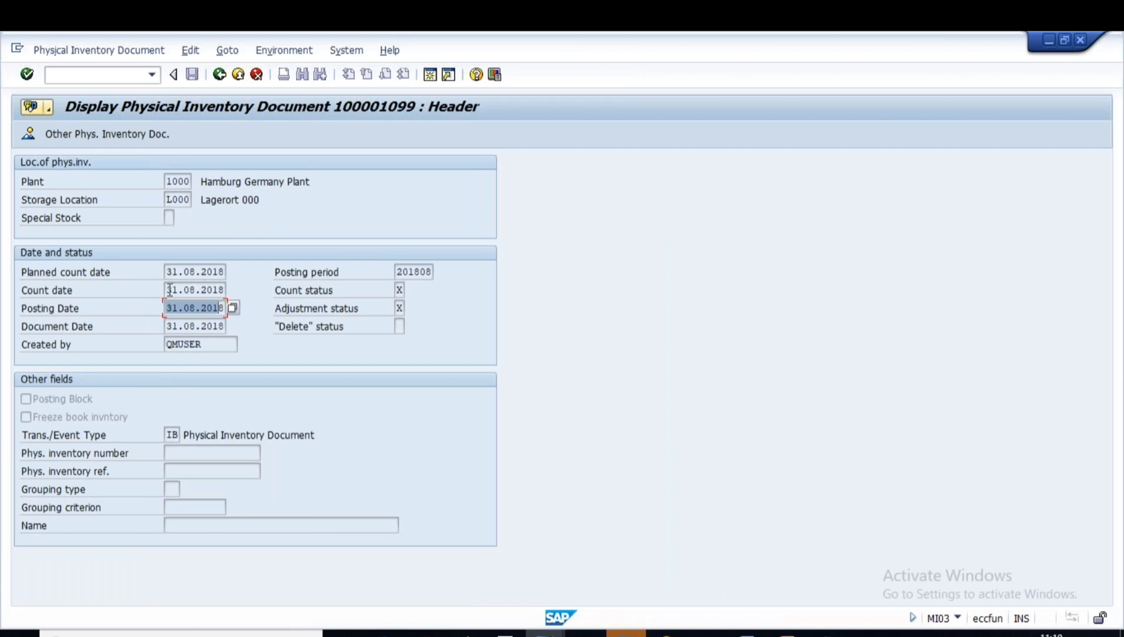
left_click_drag(170, 289, 247, 290)
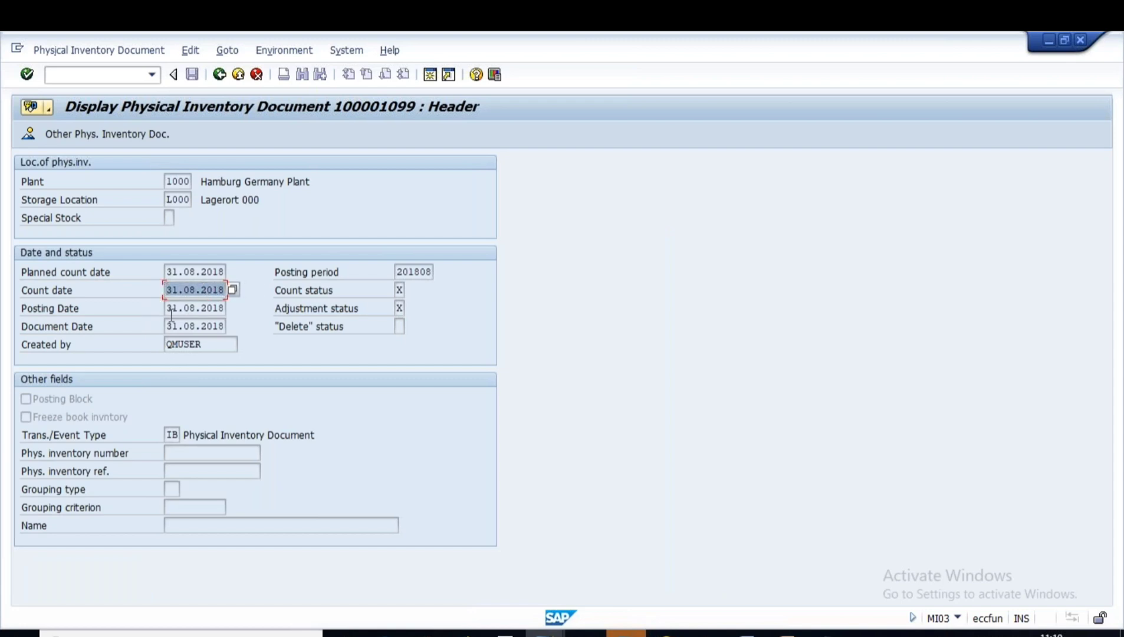
left_click_drag(167, 308, 229, 308)
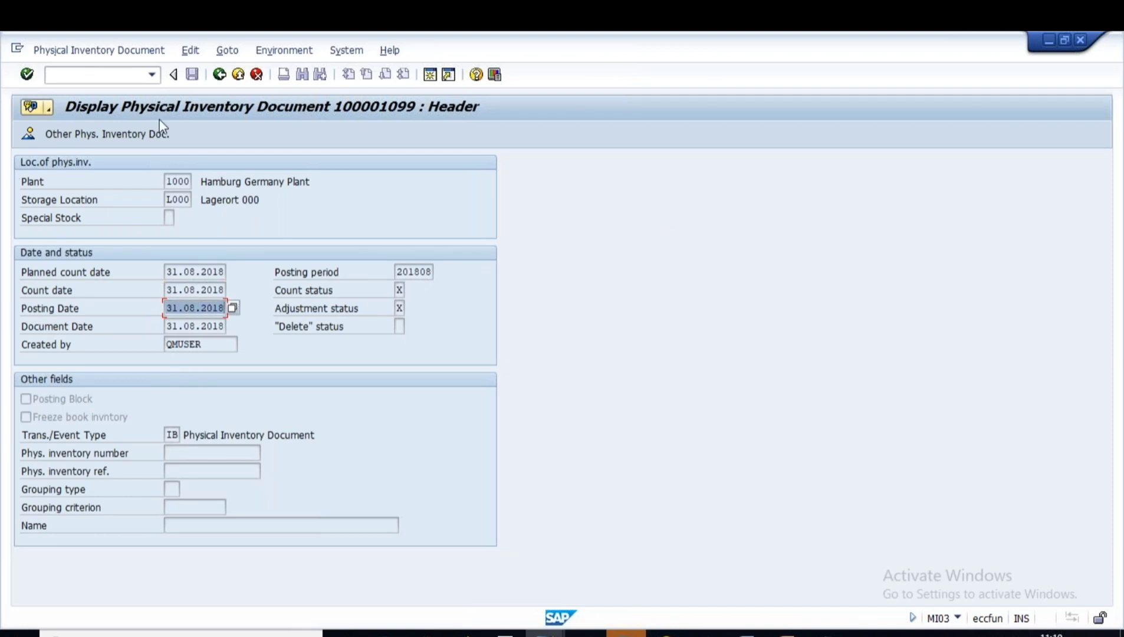
Step: Go back to the item overview, open the physical inventory history of item 1, Cartridge, and check its inventory status
left_click(26, 133)
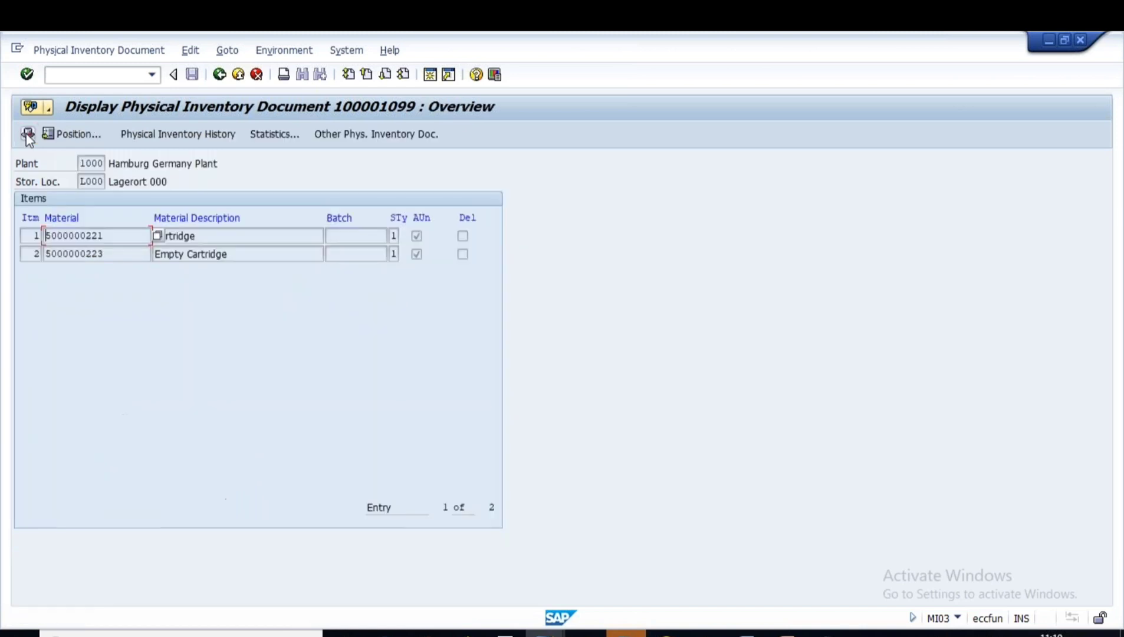
left_click(82, 236)
double_click(82, 234)
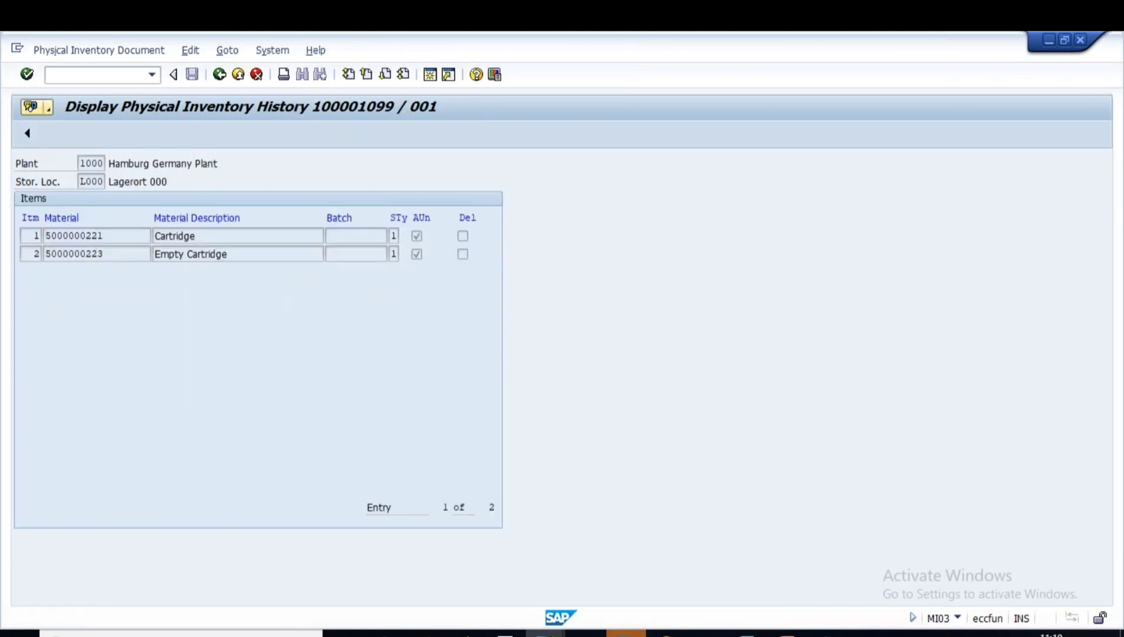
left_click(156, 290)
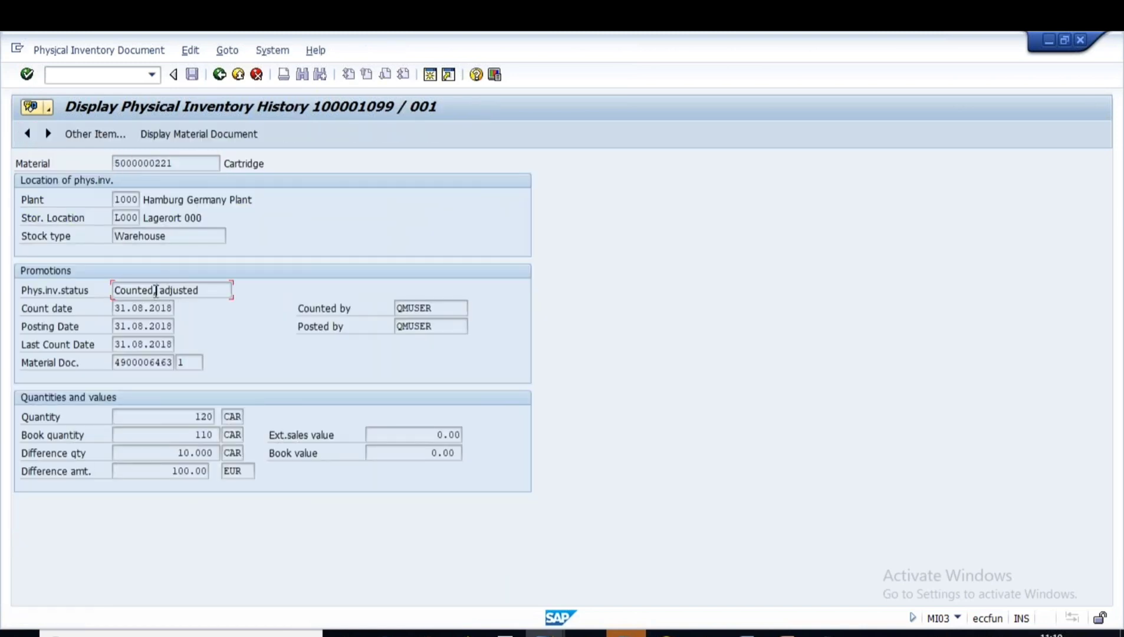
left_click_drag(157, 290, 91, 291)
left_click_drag(205, 292, 163, 293)
left_click_drag(154, 291, 53, 292)
left_click_drag(202, 290, 147, 290)
Step: Examine the counted quantity, book quantity, difference quantity, difference amount and material document number in the item's history
left_click(193, 419)
left_click_drag(193, 419, 242, 439)
left_click(187, 438)
left_click(201, 416)
double_click(202, 417)
left_click(164, 453)
left_click_drag(166, 453, 241, 455)
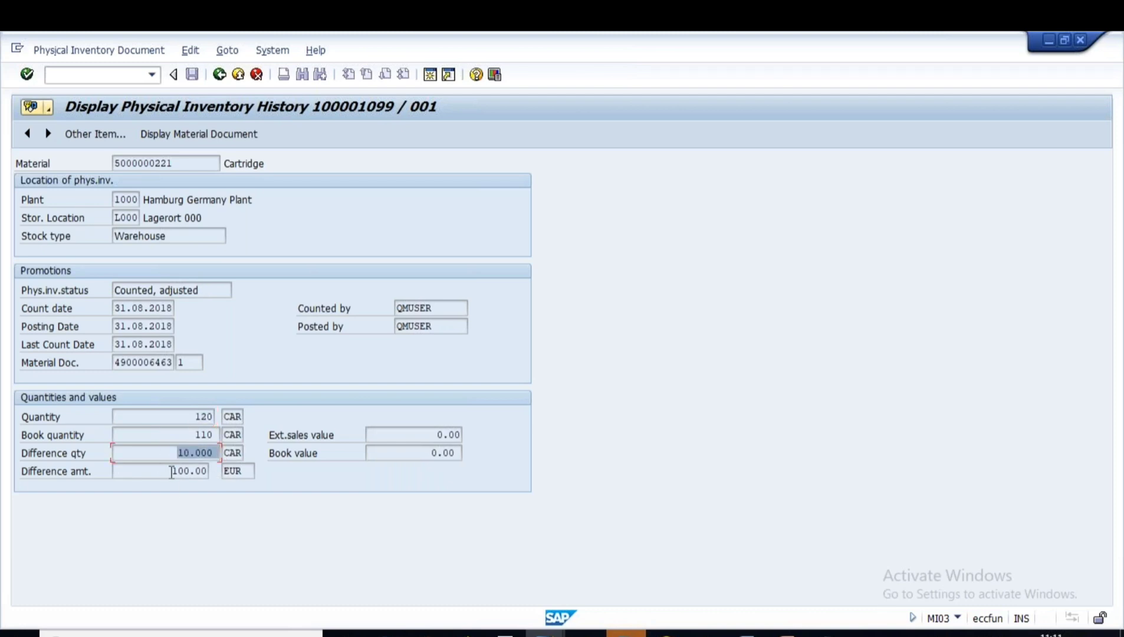
left_click_drag(172, 472, 244, 472)
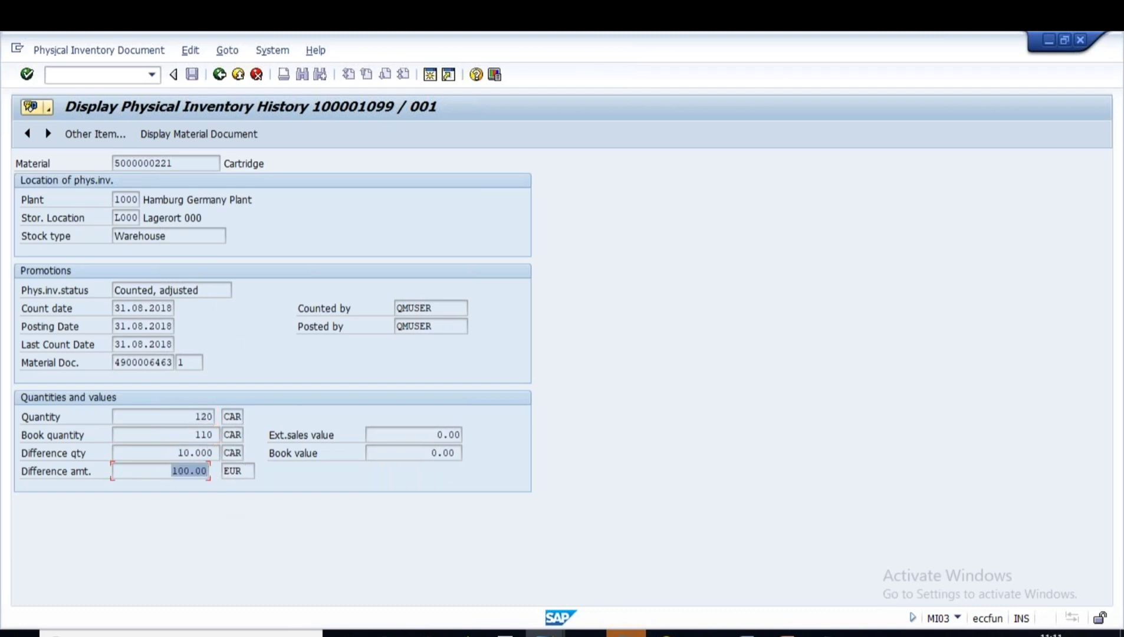
left_click_drag(114, 362, 230, 362)
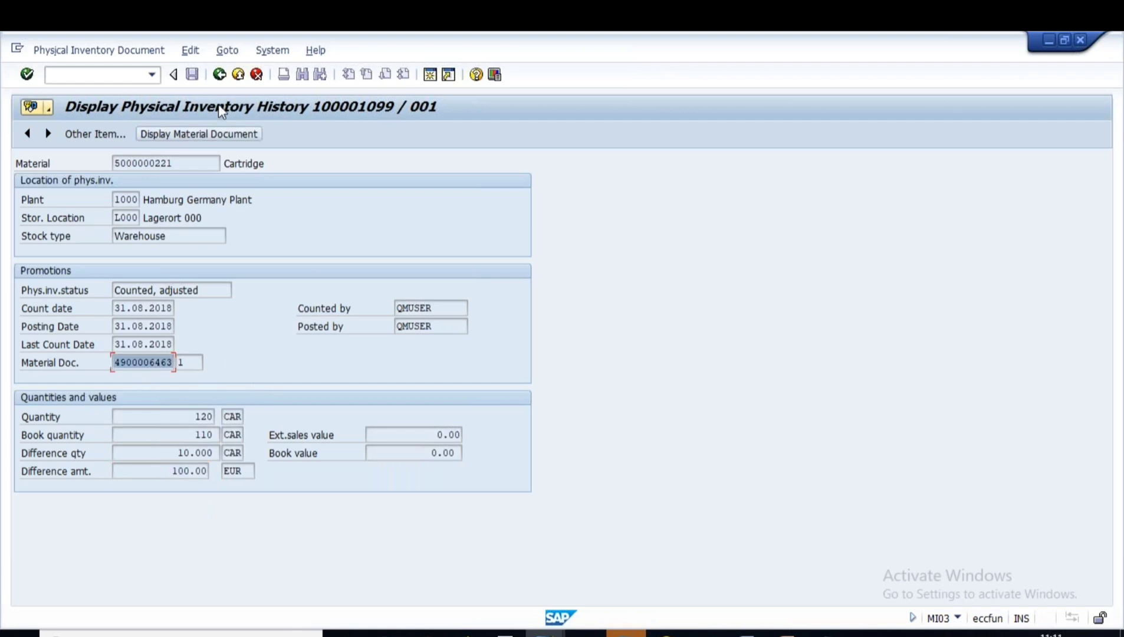
Step: Return to the item overview, open the physical inventory history of item 2, Empty Cartridge, and check its inventory status
left_click(219, 74)
double_click(85, 253)
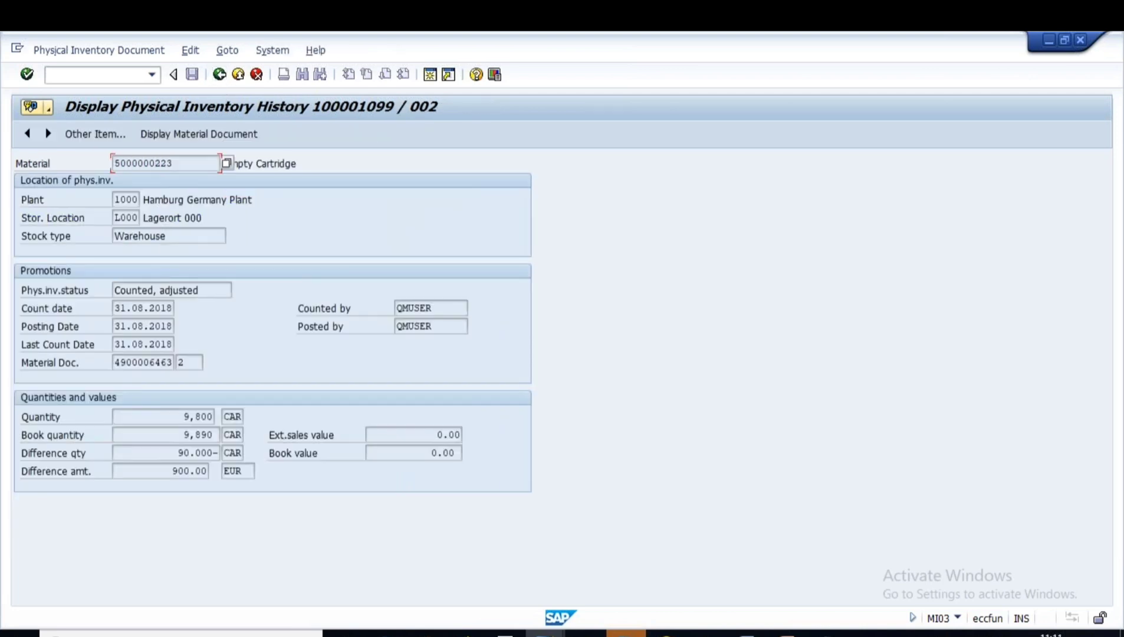
left_click_drag(156, 291, 114, 292)
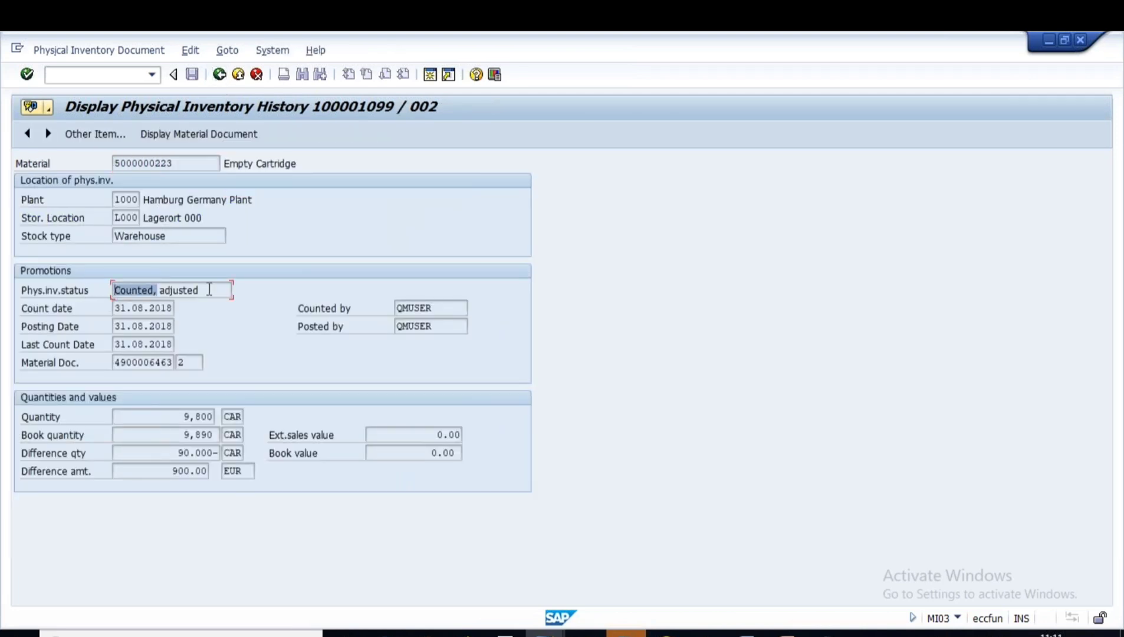
left_click_drag(209, 290, 141, 295)
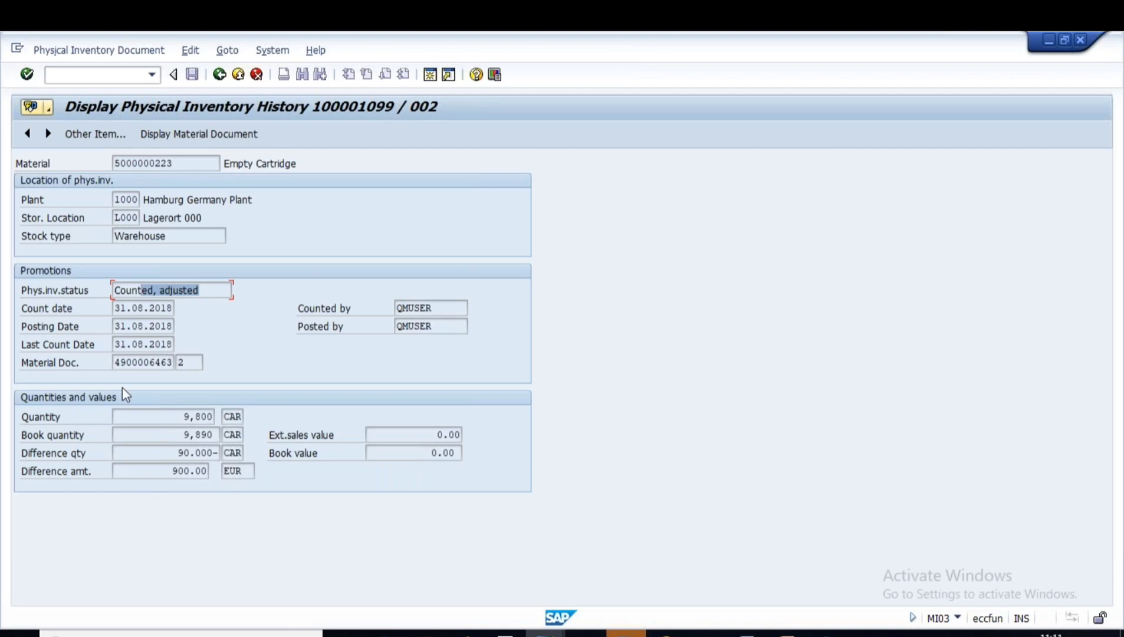
Step: Display the material document linked to the Empty Cartridge item and return to the item's inventory history
left_click_drag(114, 362, 174, 363)
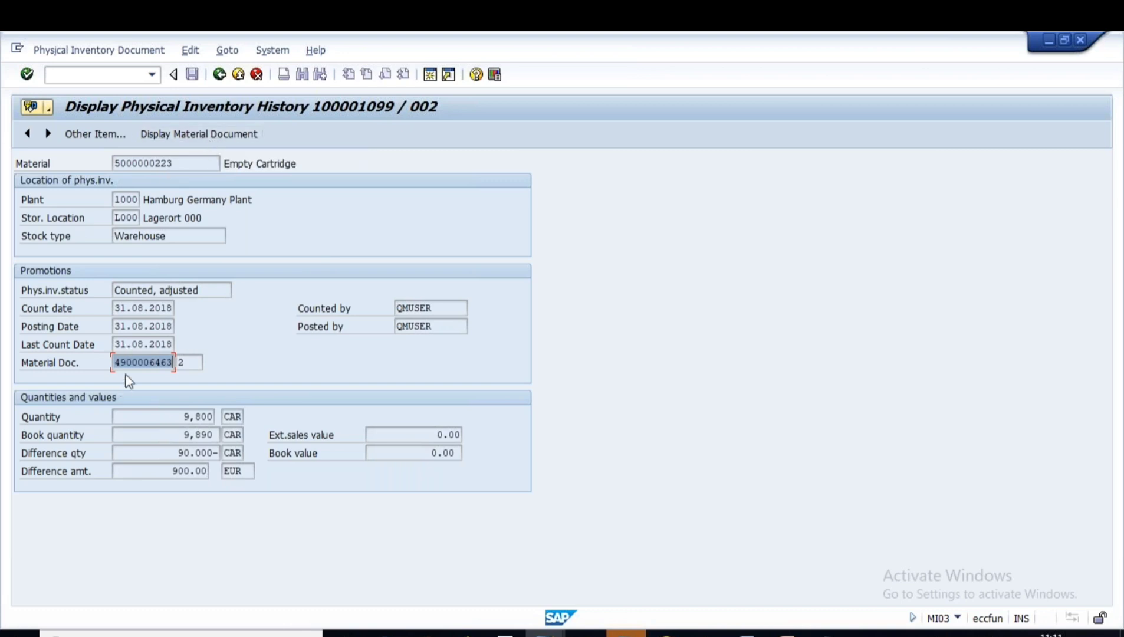
left_click(138, 362)
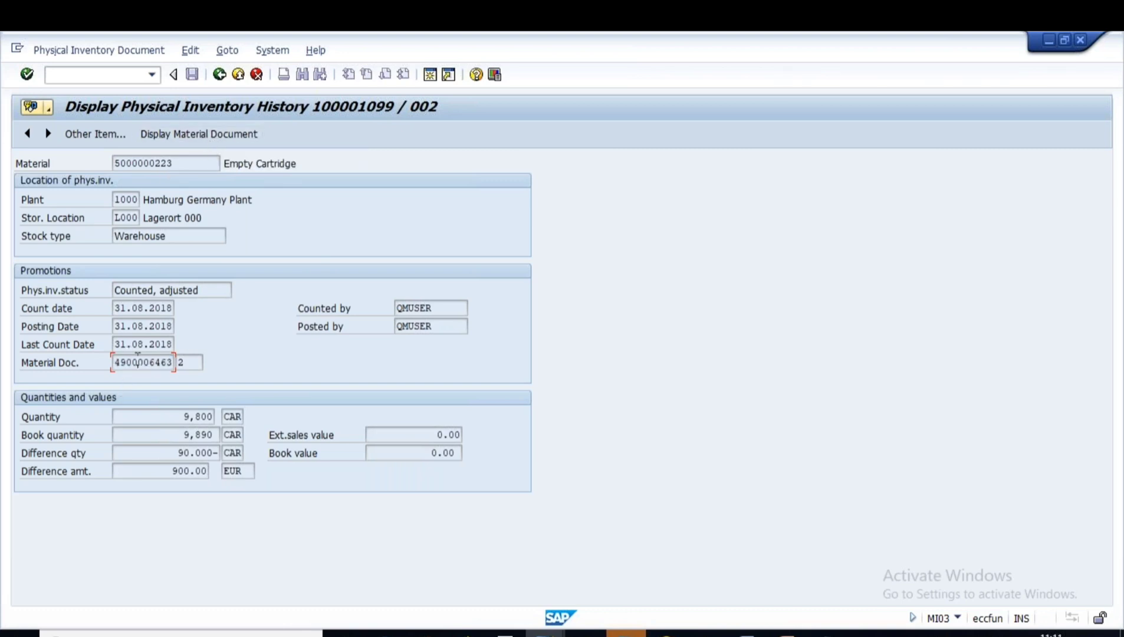
left_click(206, 135)
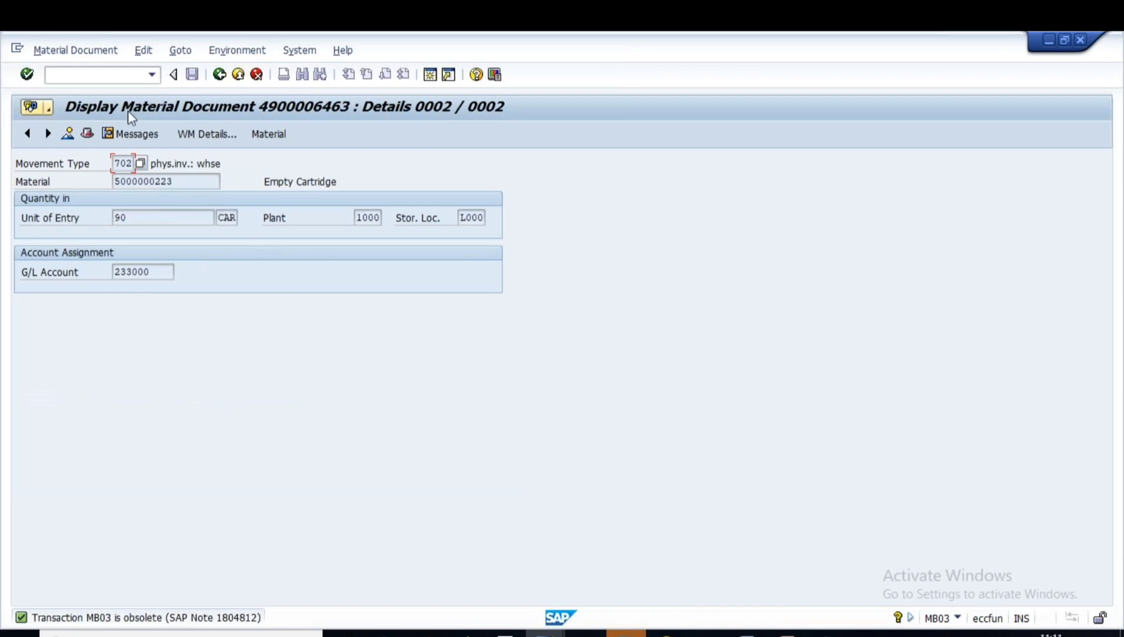
left_click(219, 74)
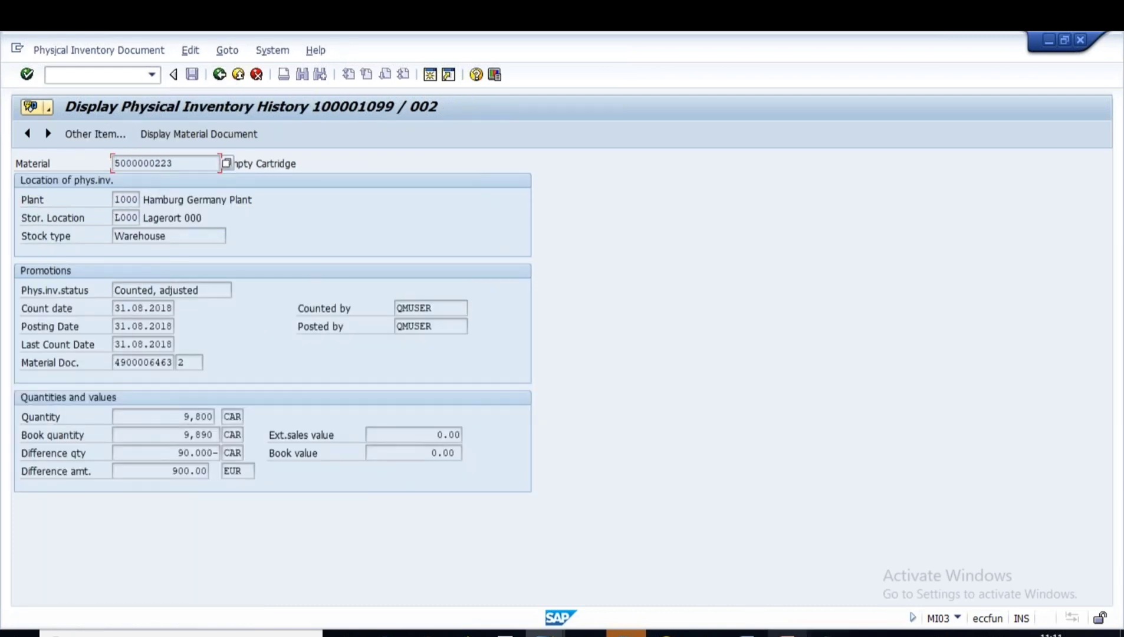
Step: Switch to the PowerPoint presentation and show slide 9, Physical Inventory Document (MI01)
left_click(788, 634)
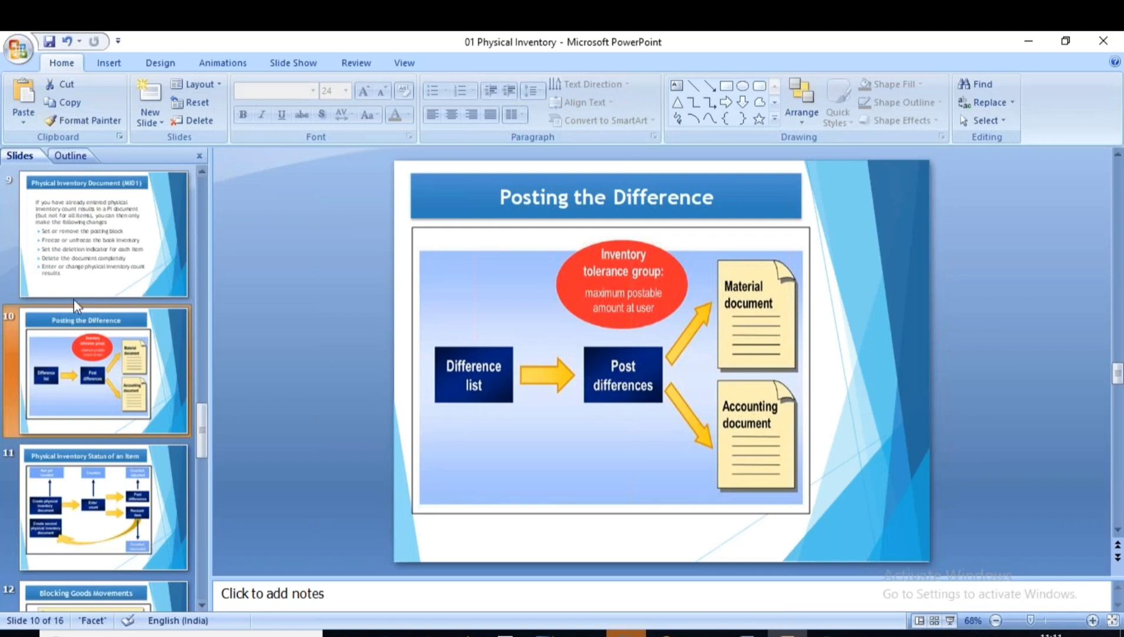
left_click(52, 255)
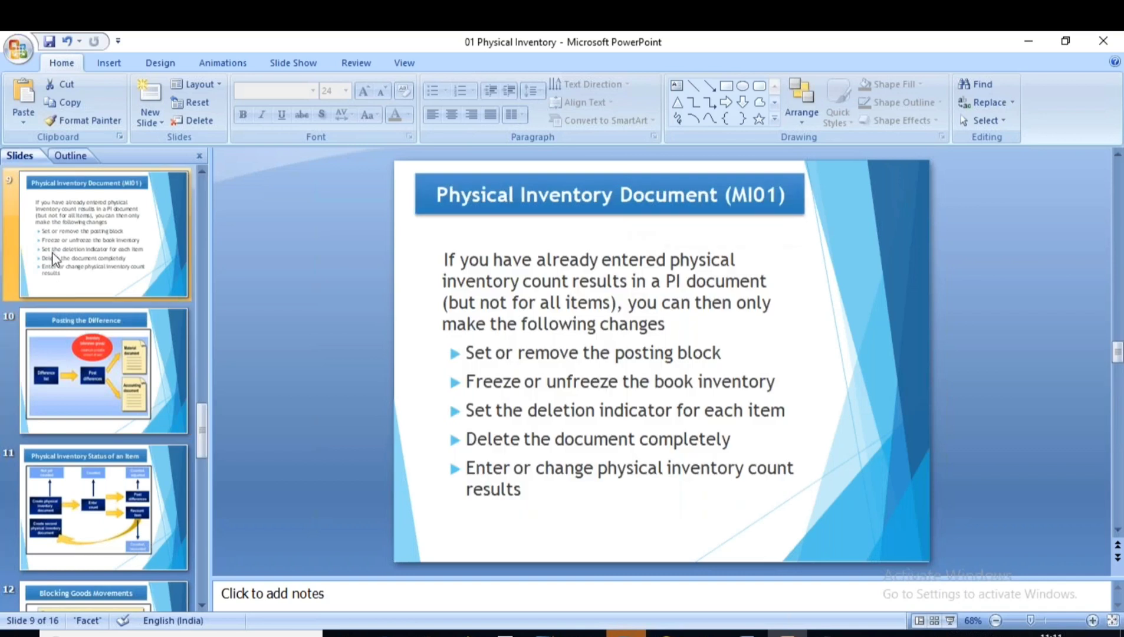
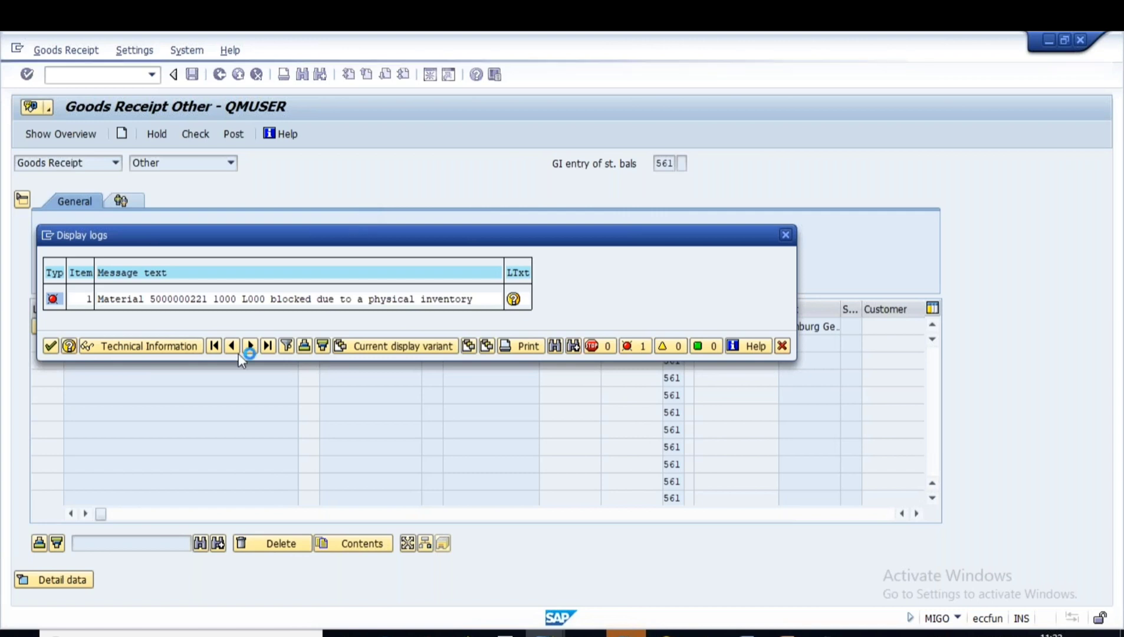
Step: Bring up SAP Logon and open the Acutesoft connection
left_click(544, 633)
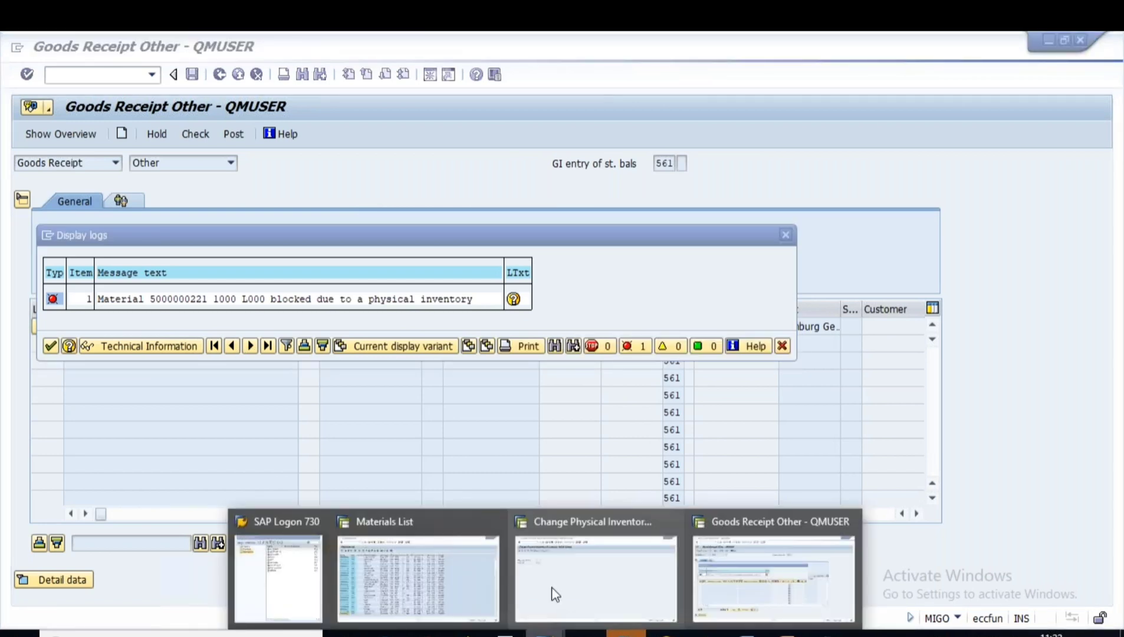
left_click(554, 594)
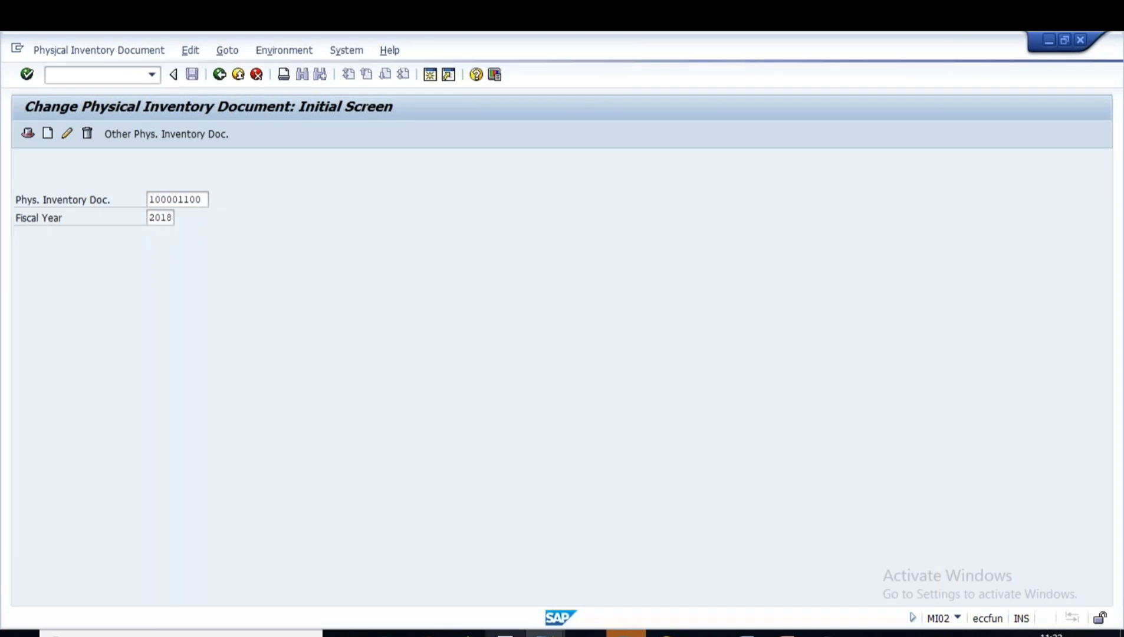
left_click(544, 633)
left_click(281, 571)
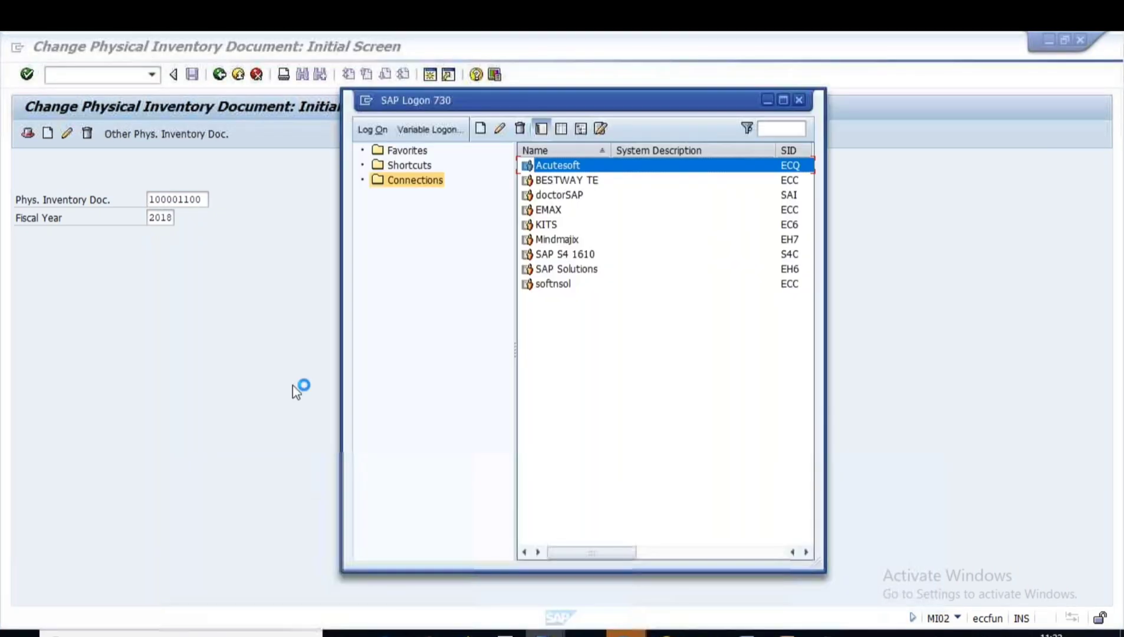
left_click(679, 404)
double_click(580, 166)
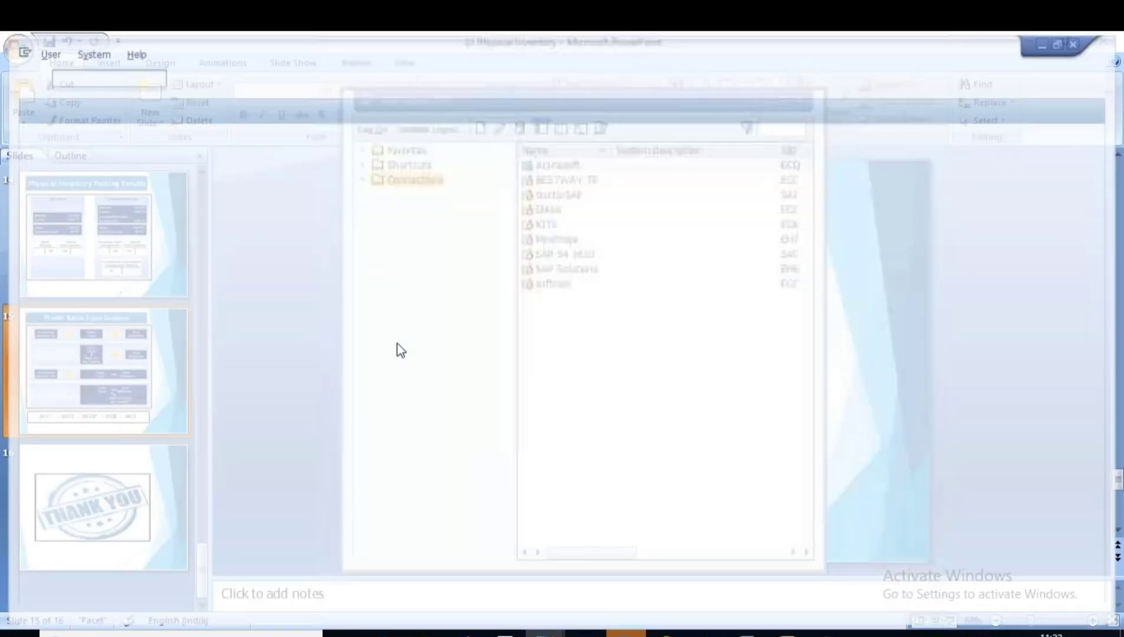
Step: Log on with the user name and password, choosing to continue and end any other logons in the system
left_click(159, 200)
left_click(158, 217)
key("Tab")
key("Caps_Lock")
type("*")
key("Caps_Lock")
type("***")
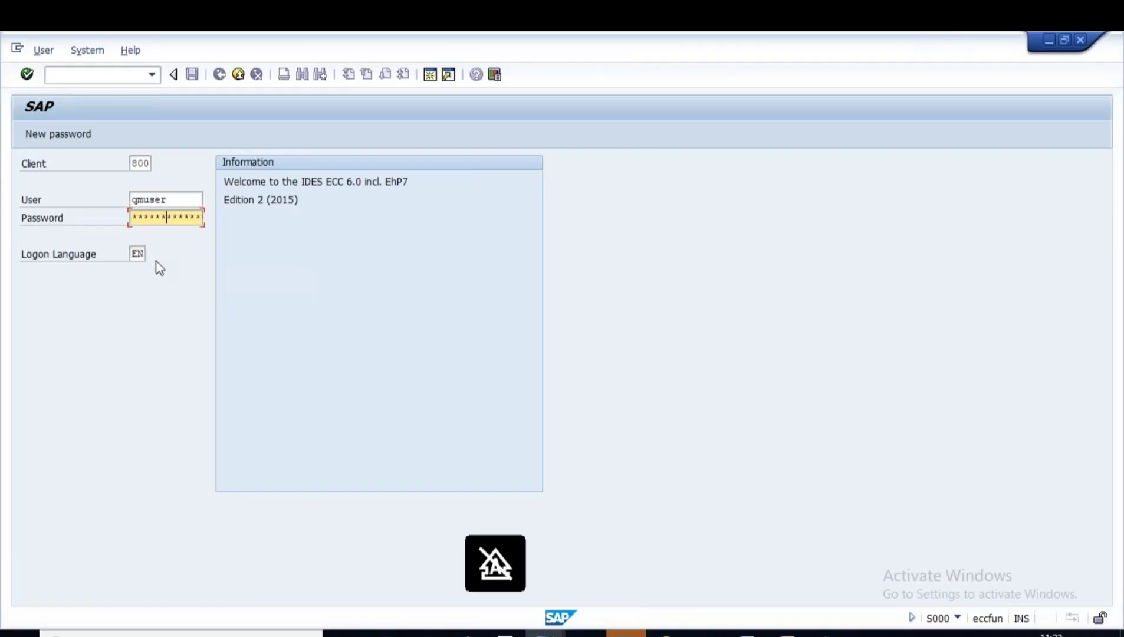
key("Return")
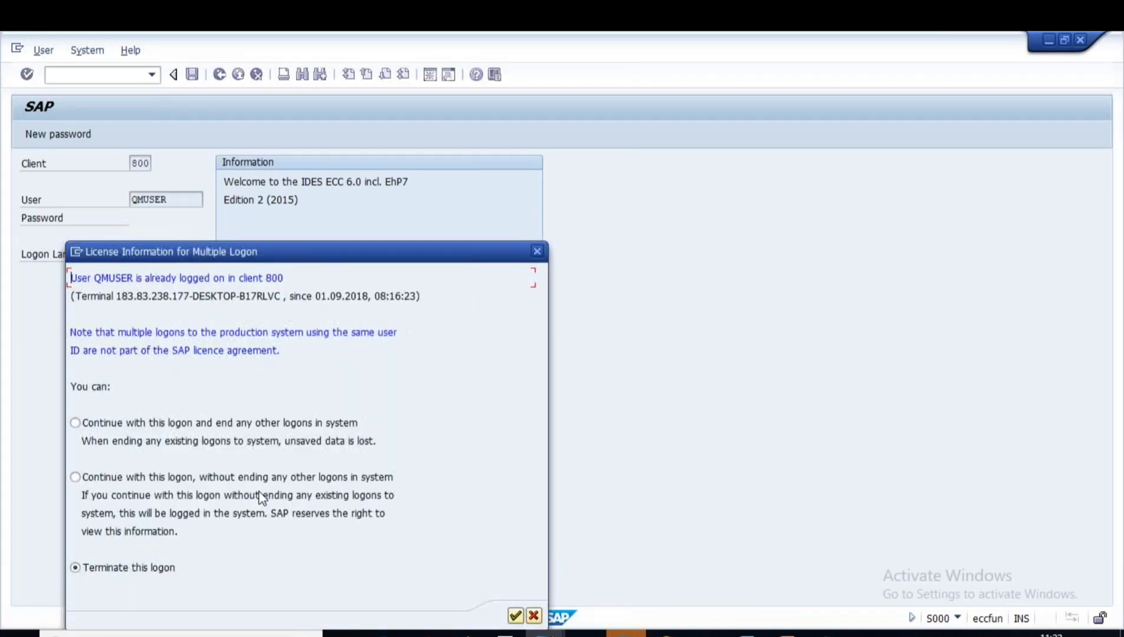
left_click(249, 423)
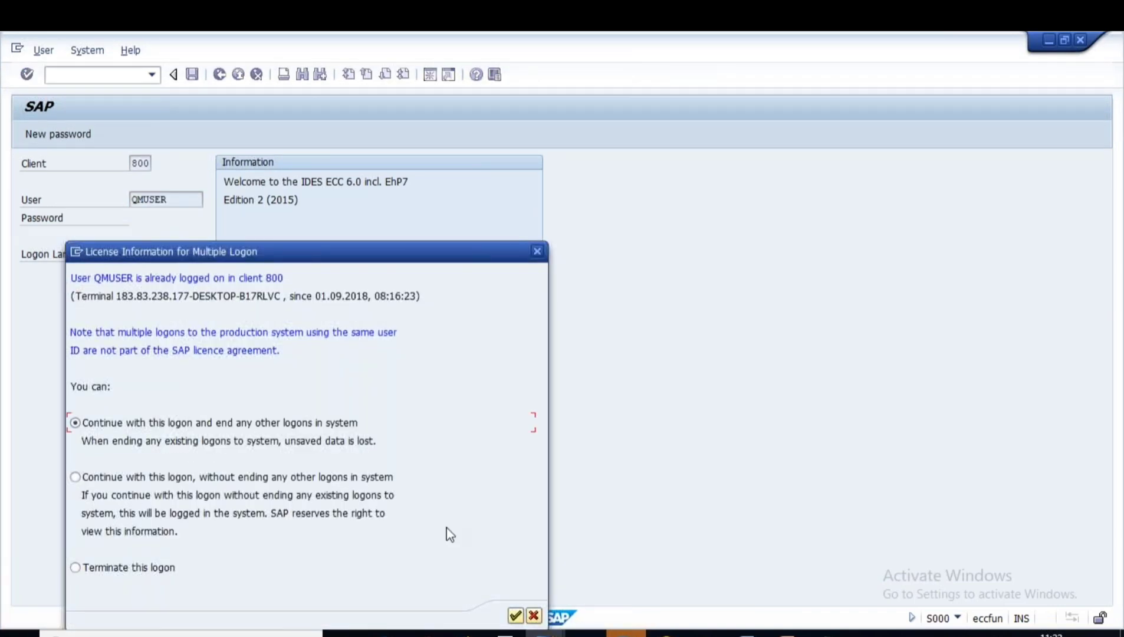
left_click(515, 615)
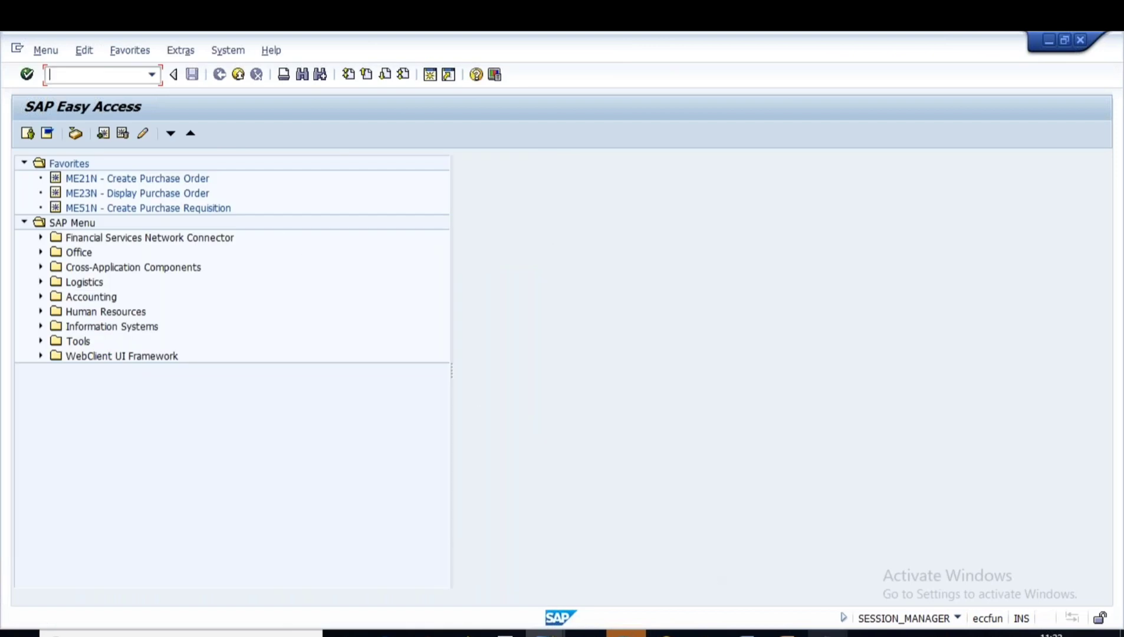
Step: Switch to the PowerPoint slide on PI with Batch Input Sessions and check the transaction sequence and the Notepad outline
left_click(828, 634)
left_click(775, 635)
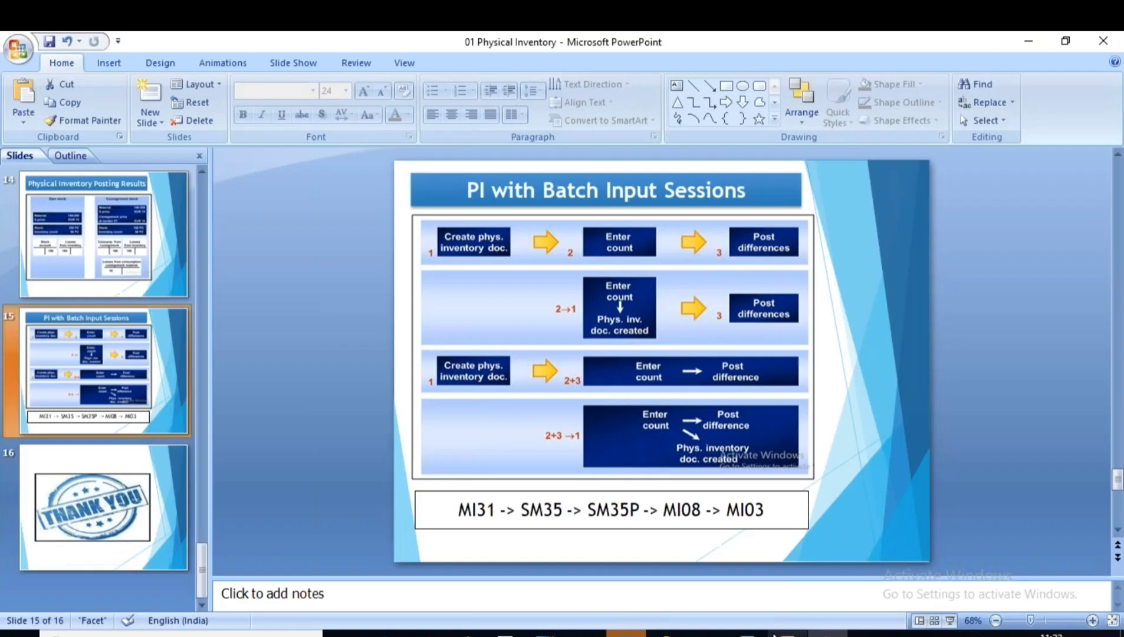
left_click_drag(460, 510, 492, 511)
key("alt+Tab")
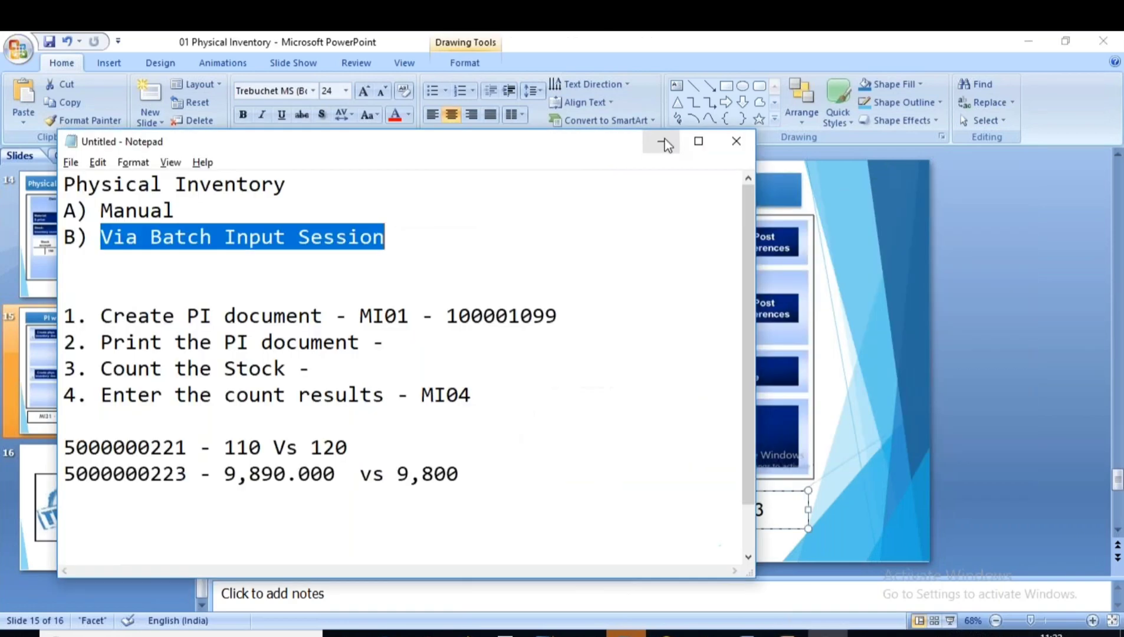
left_click(665, 139)
Step: Switch back to the SAP Easy Access window and start transaction MI31
mouse_move(559, 633)
left_click(595, 584)
type("mi")
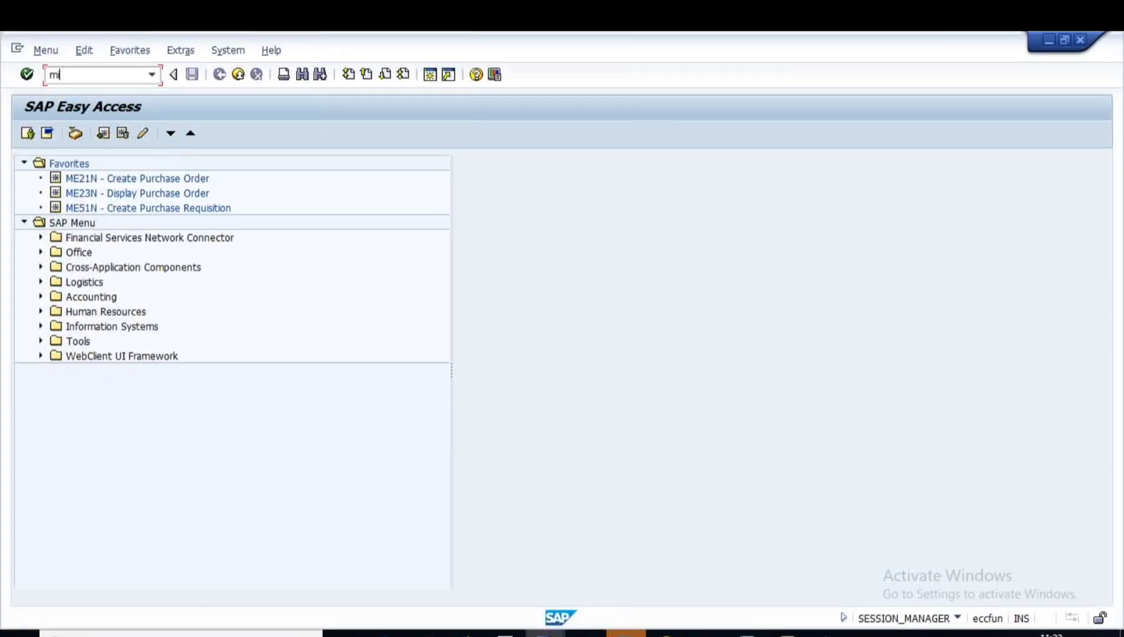
type("31")
key("Return")
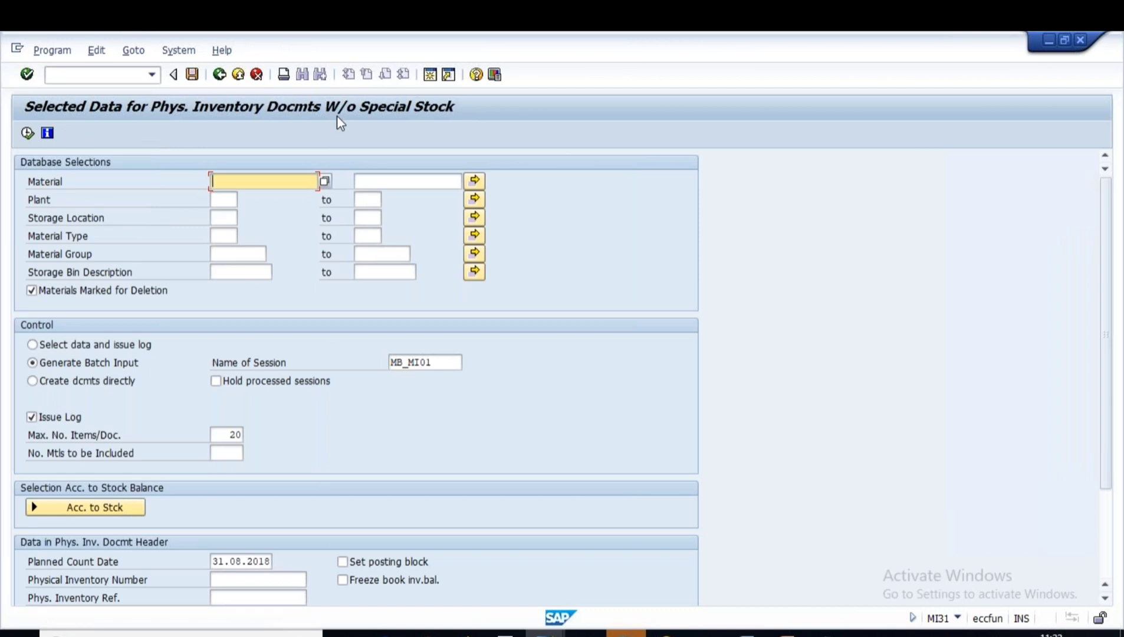
Step: Restrict the database selection to plant 1000, storage location L000 and material type ROH
left_click(474, 180)
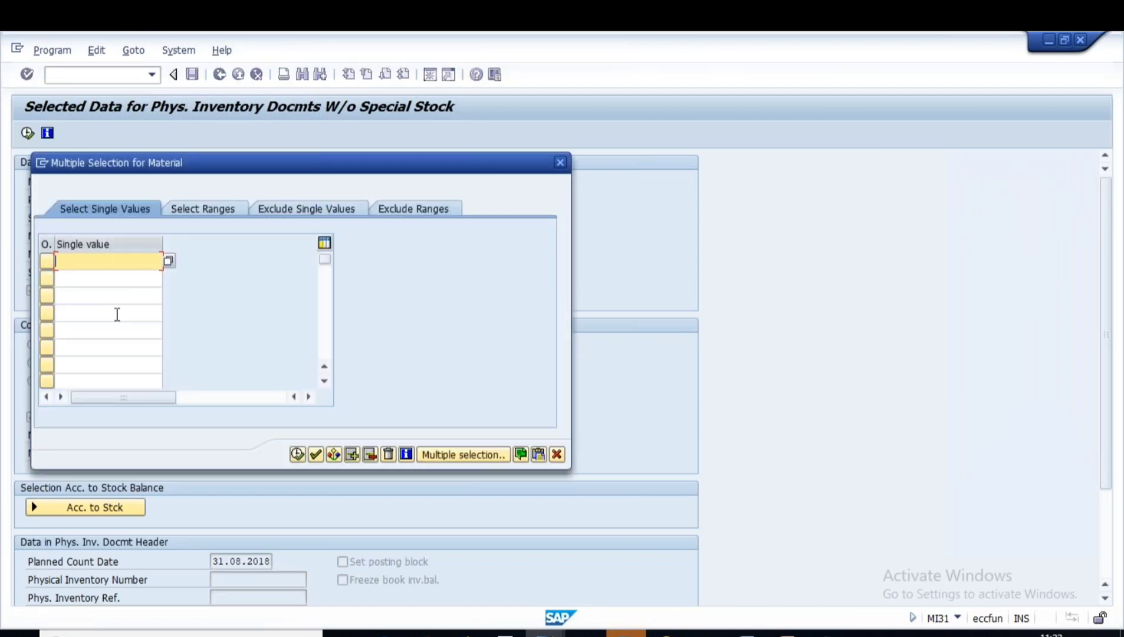
left_click(557, 454)
left_click(223, 200)
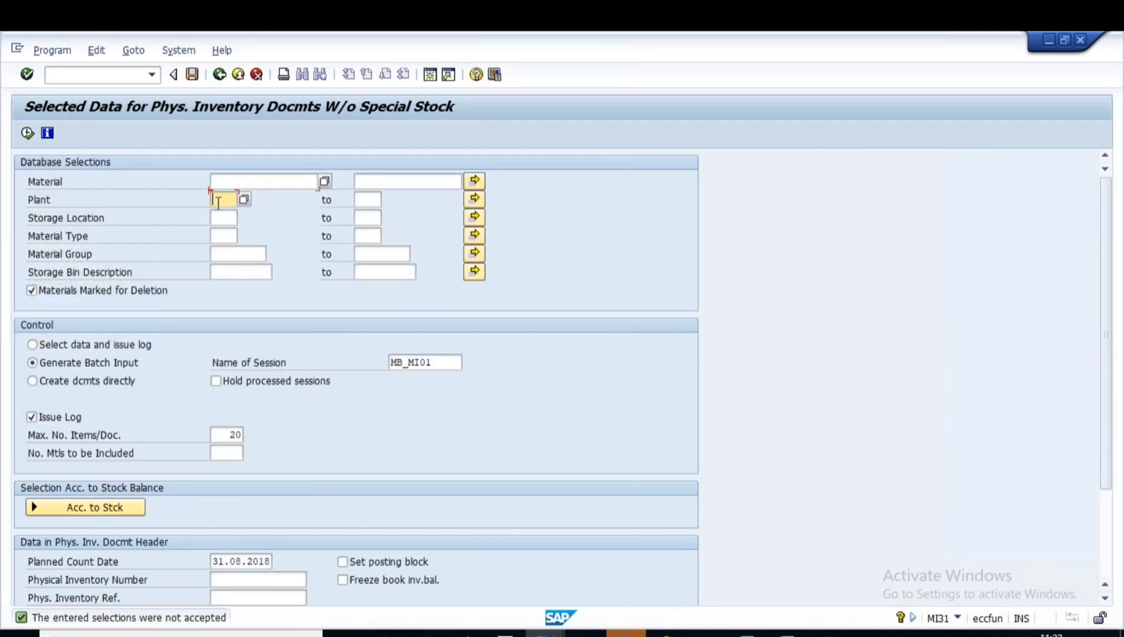
type("1000")
key("Tab")
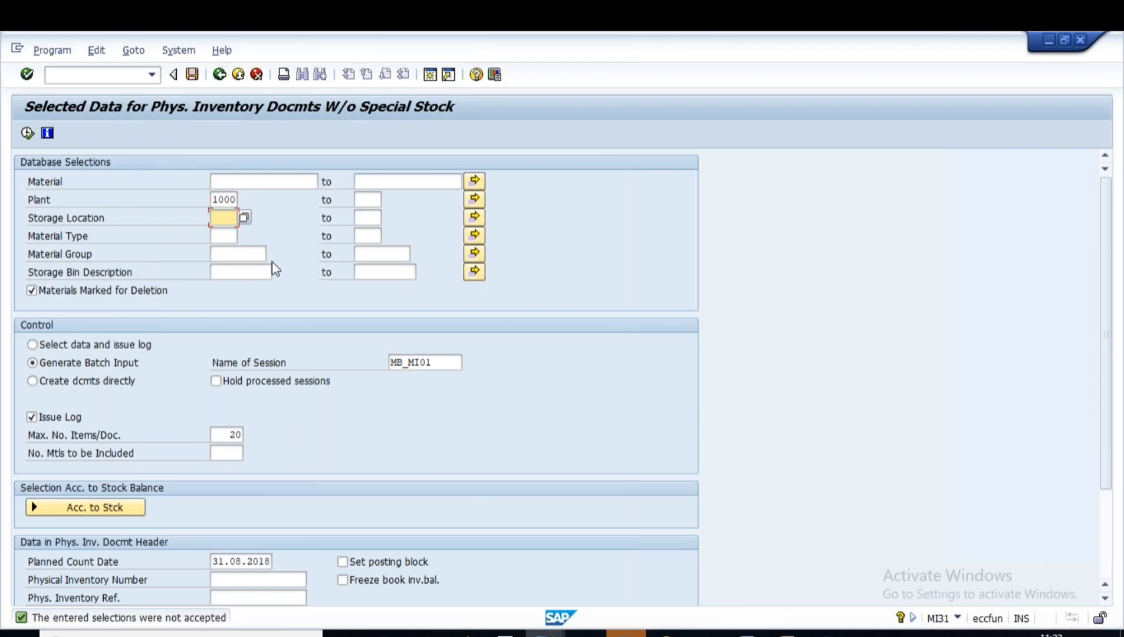
type("1000")
key("Tab")
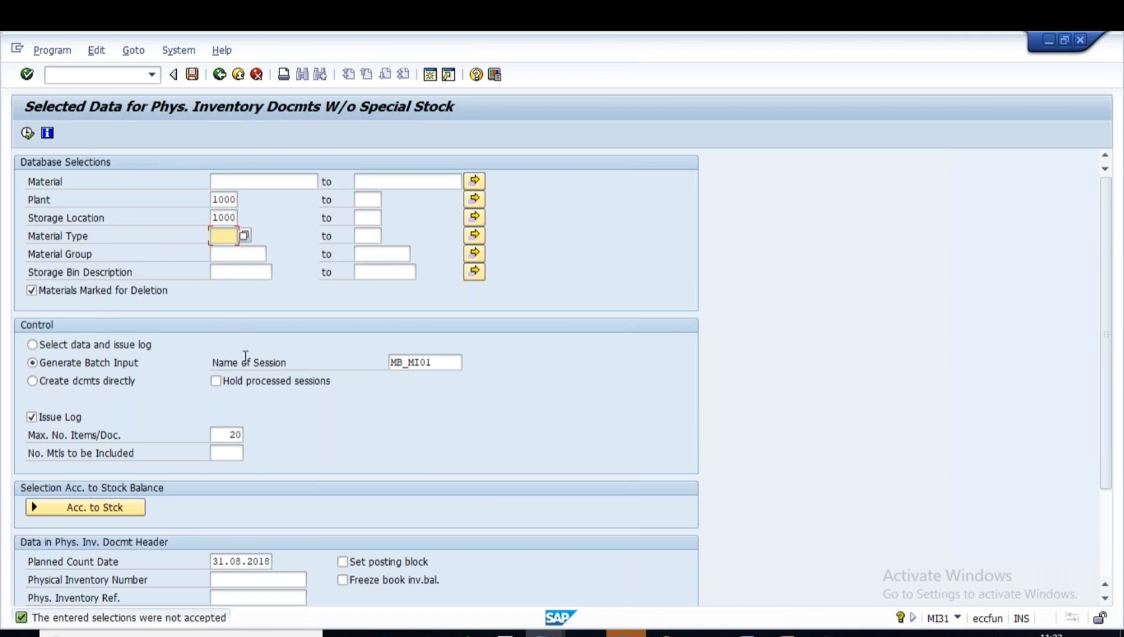
type("roh")
Step: Check the batch input session name and try to clear the maximum number of items per document
left_click(439, 365)
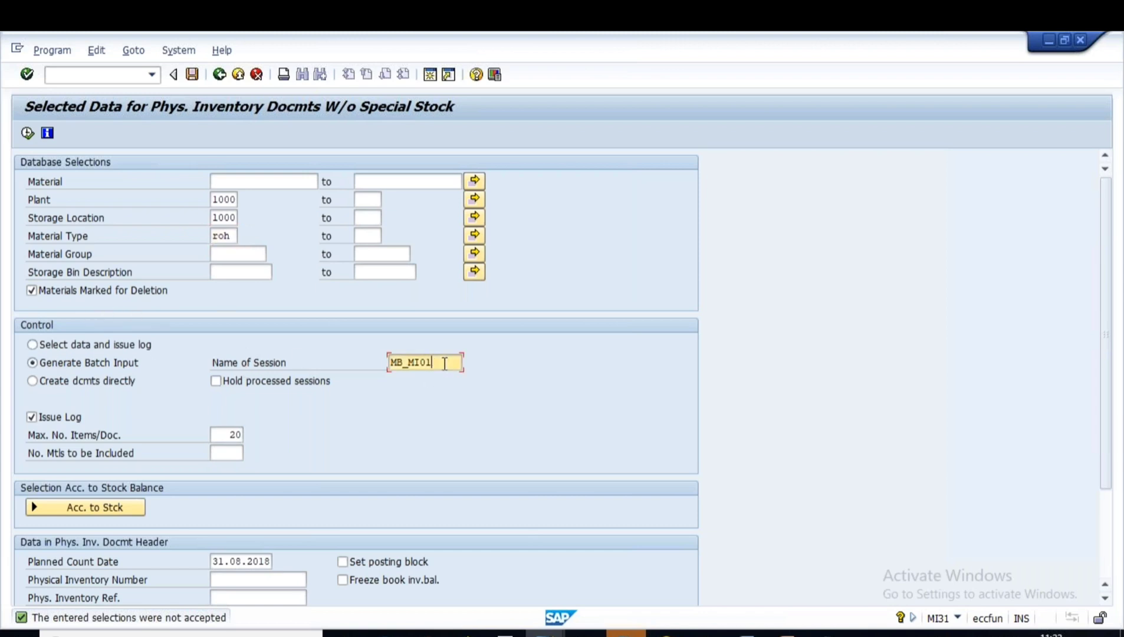
left_click_drag(380, 359, 328, 365)
left_click(444, 363)
left_click_drag(227, 437, 286, 465)
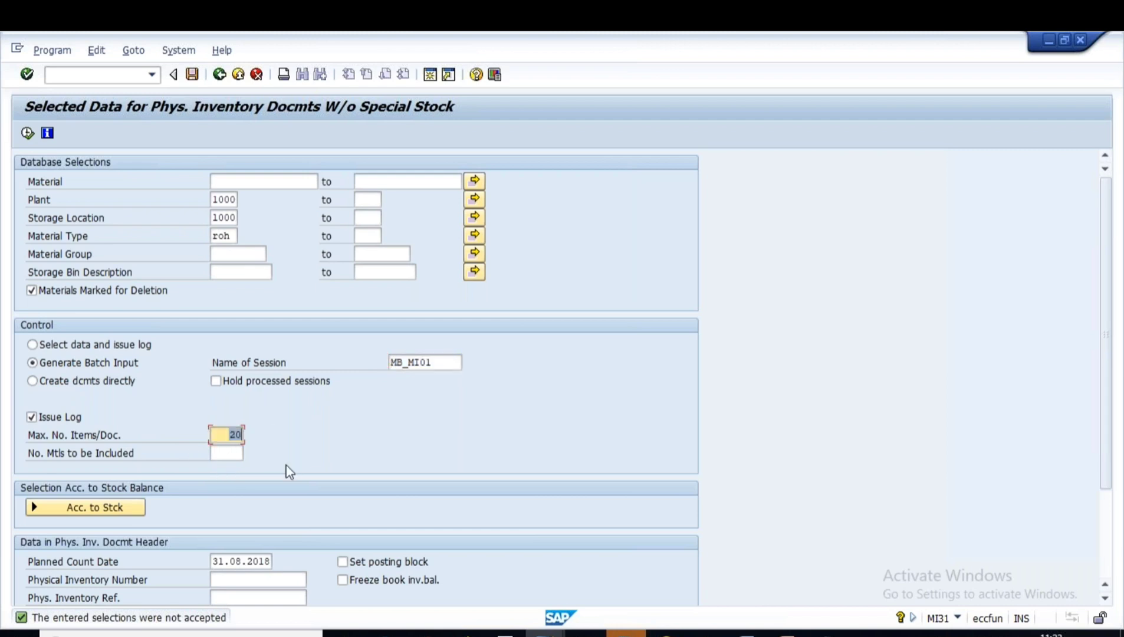
key("Delete")
Step: Expand the selection according to stock balance and exclude quality inspection stock
scroll(504, 430, "down", 2)
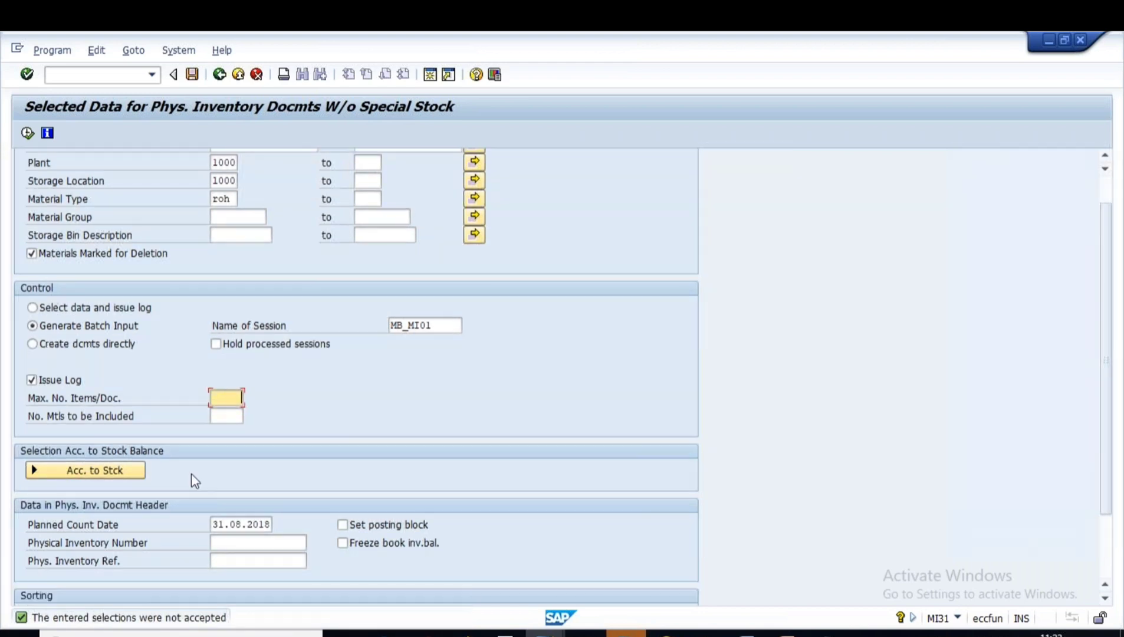
left_click(48, 469)
scroll(570, 517, "down", 5)
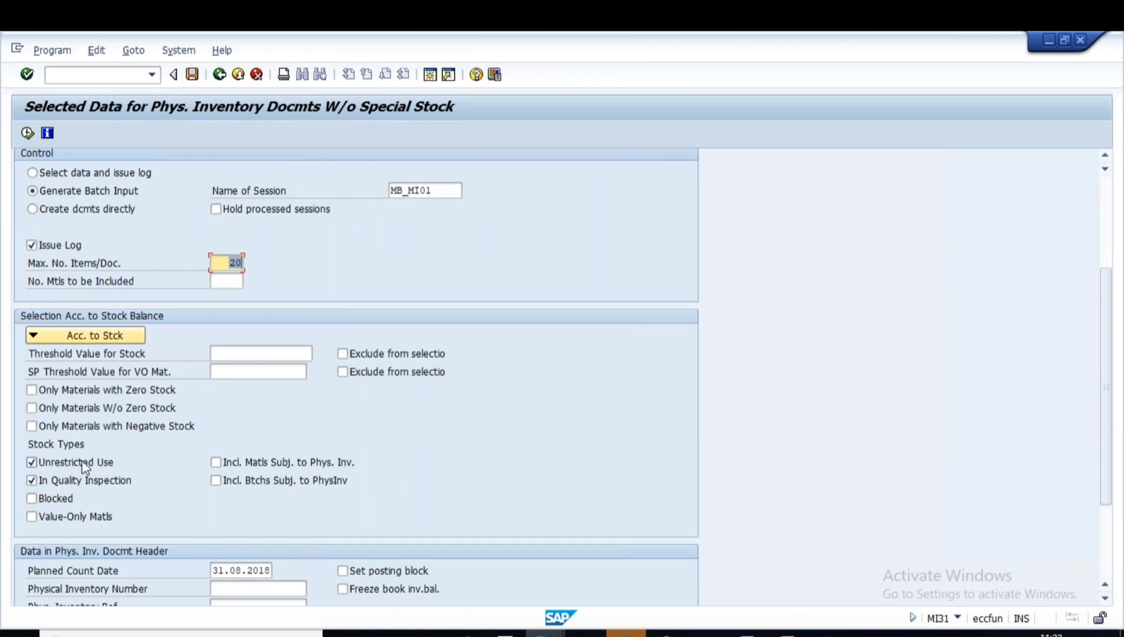
left_click(53, 482)
scroll(508, 445, "up", 1)
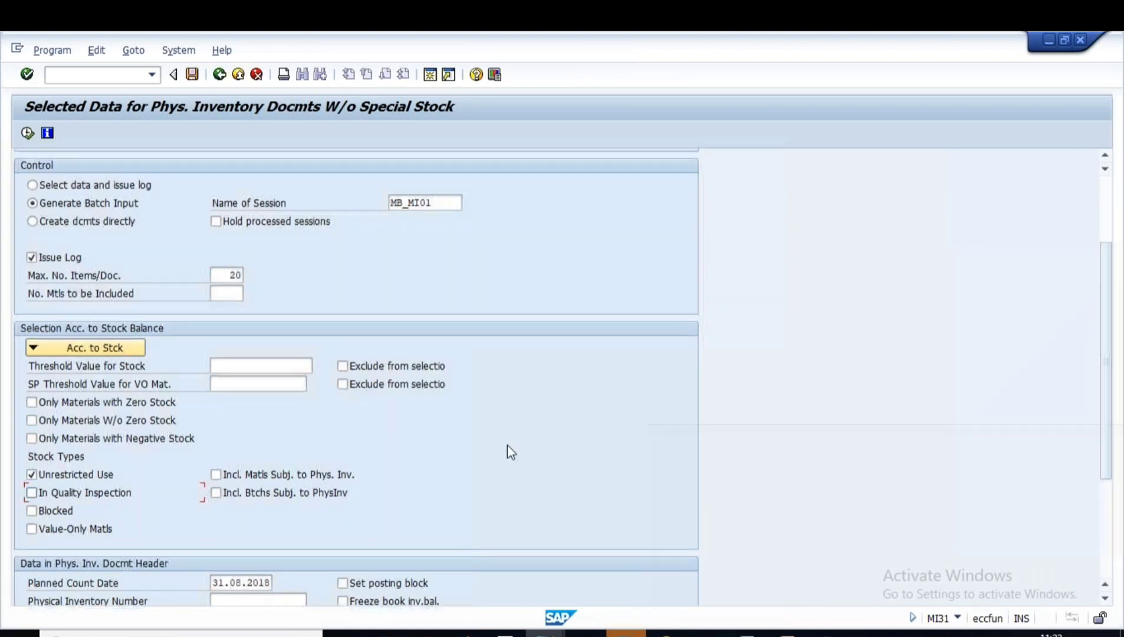
Step: Clear the maximum number of items per document and execute the selection to generate the batch input session MB_MI01
scroll(508, 447, "up", 3)
left_click(233, 438)
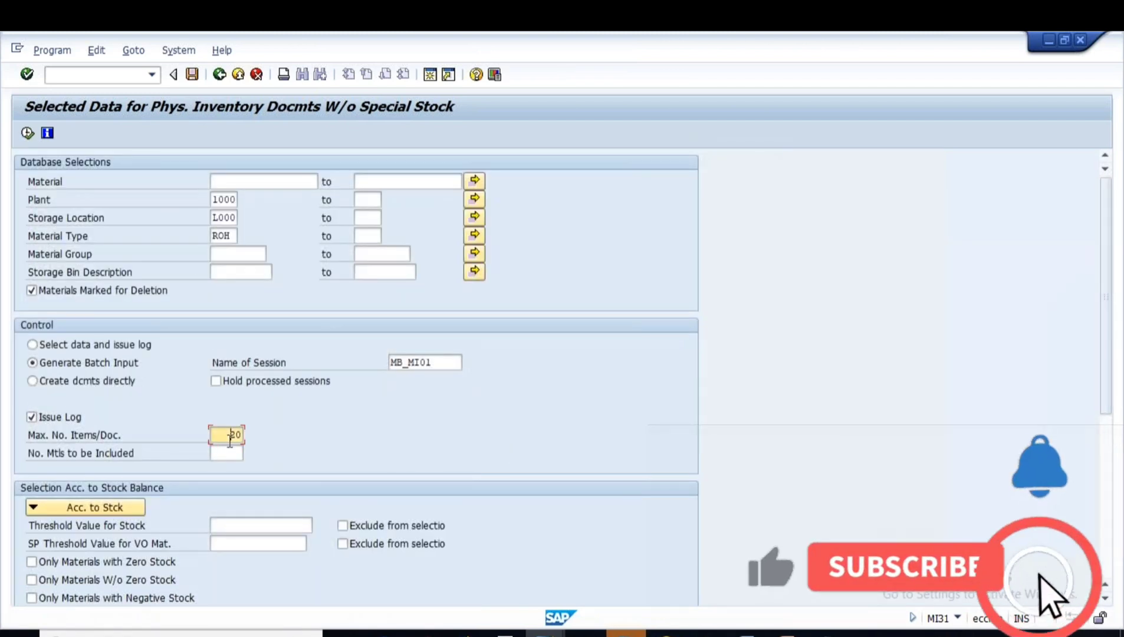
key("BackSpace")
key("BackSpace")
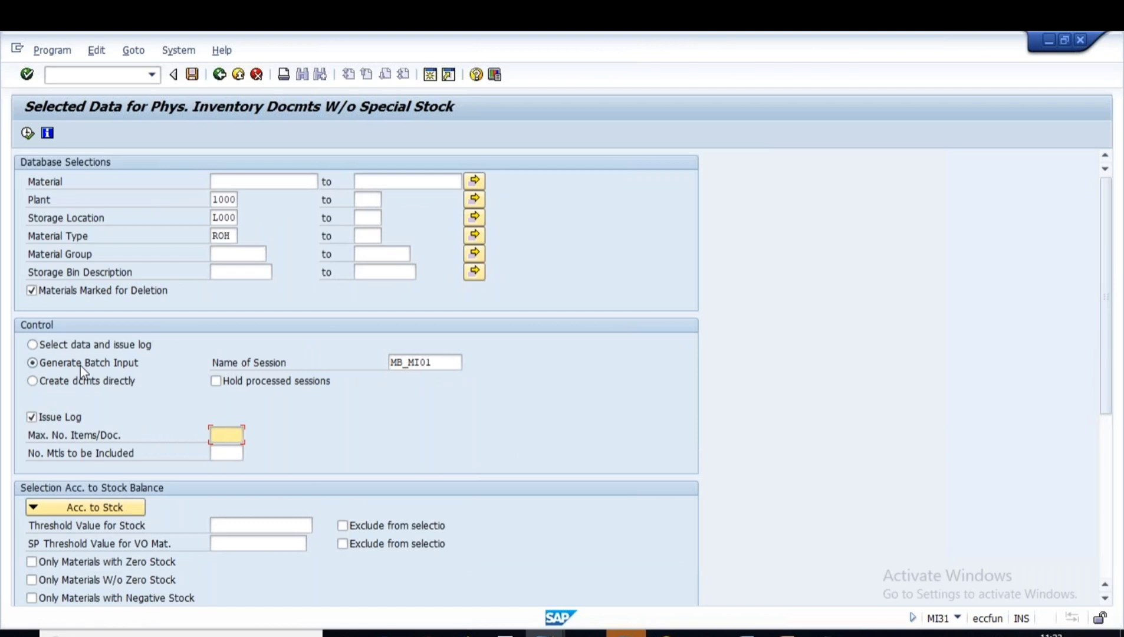
left_click(27, 132)
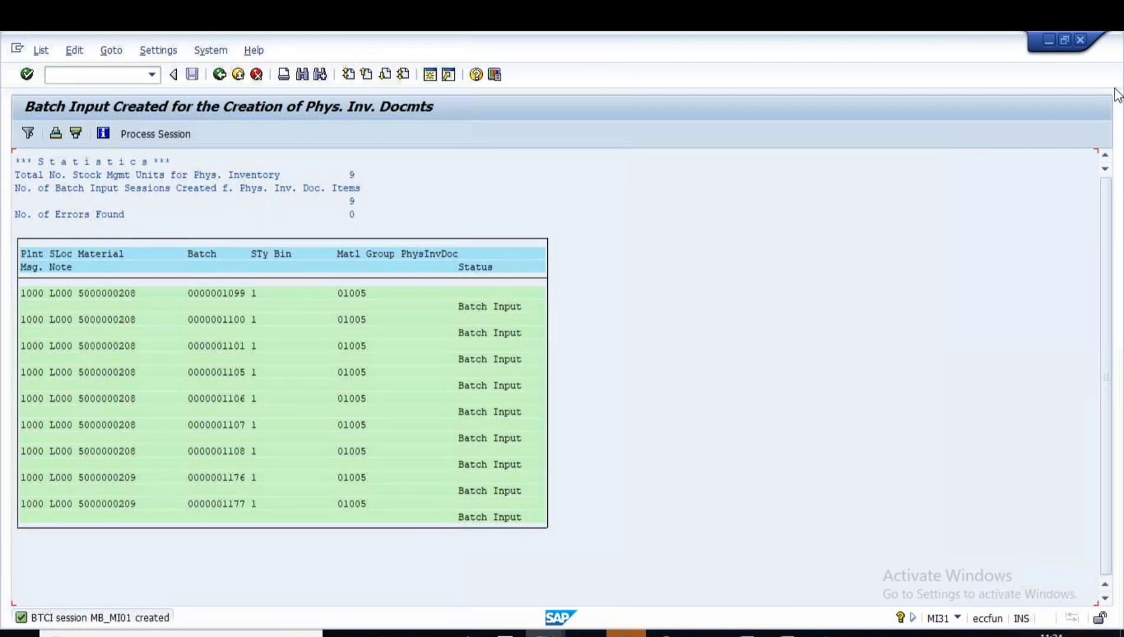
Step: Switch to the PowerPoint slide on batch input sessions and check which transaction follows MI31
left_click(971, 453)
left_click(787, 633)
left_click(543, 510)
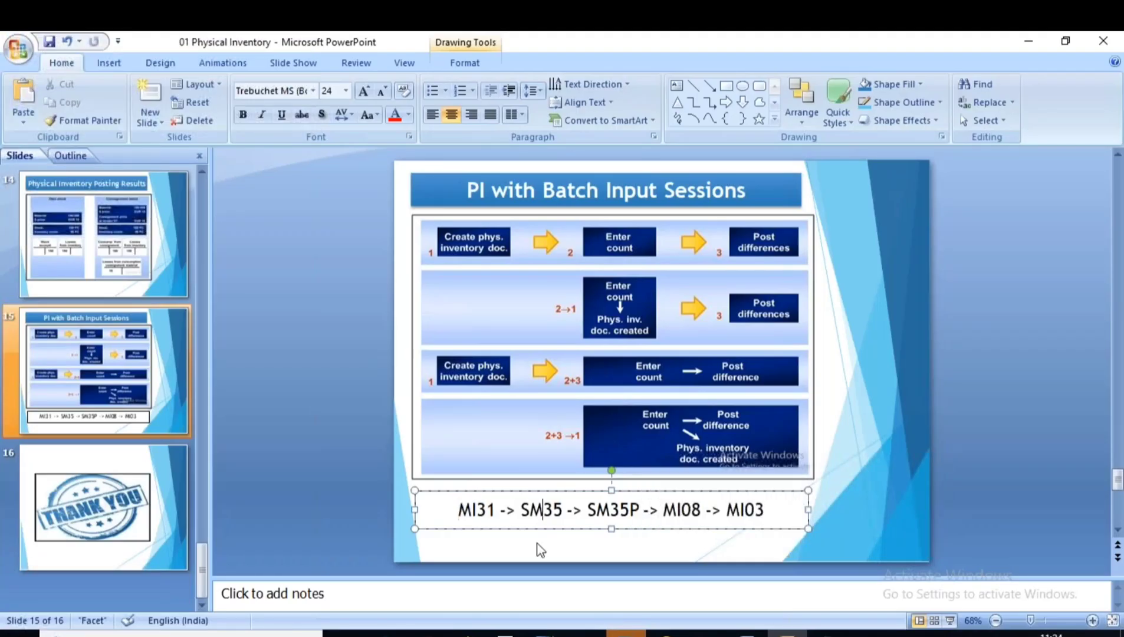
Step: Switch back to SAP and open transaction SM35 in a new session
key("alt+Tab")
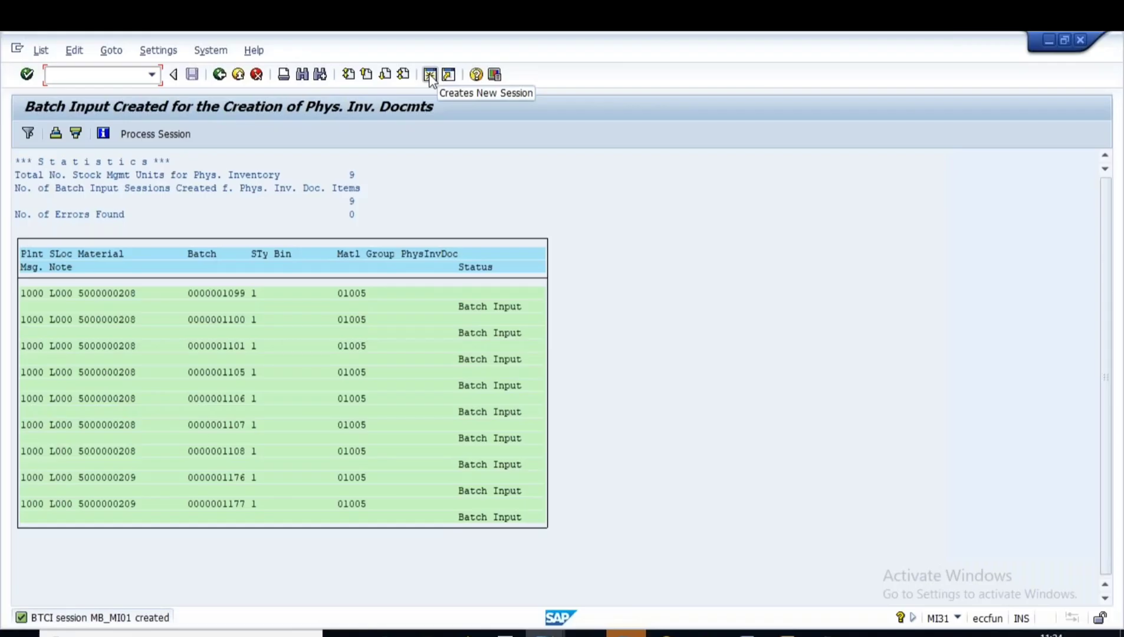
left_click(430, 74)
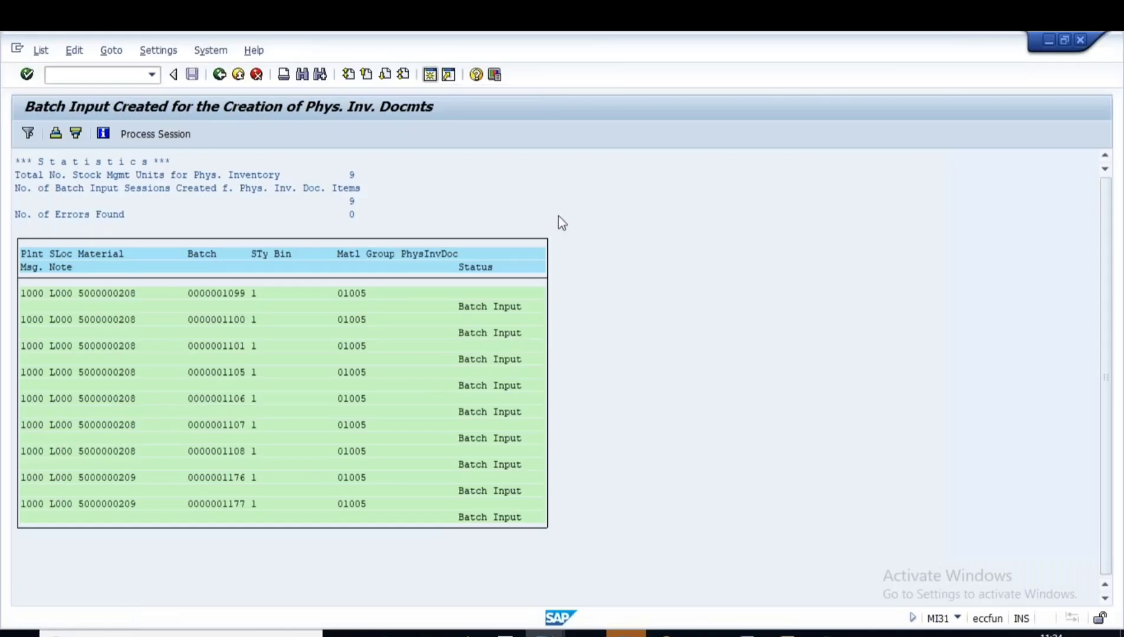
type("sm35")
key("Return")
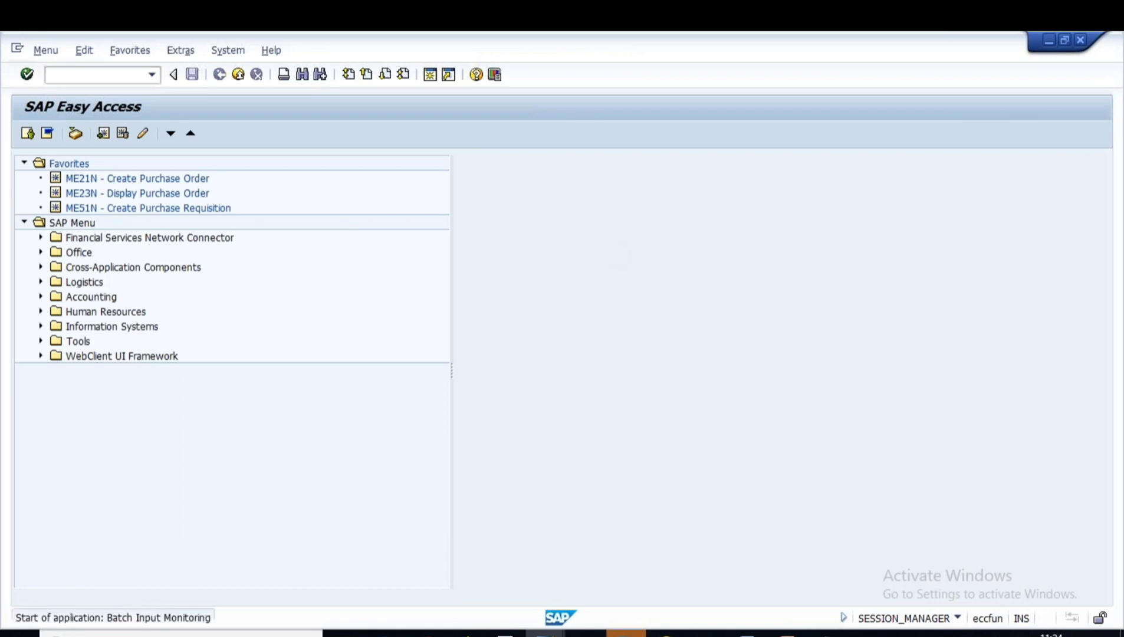
Step: Process the newest MB_MI01 batch input session in background mode with the expert mode option
left_click_drag(79, 273, 36, 273)
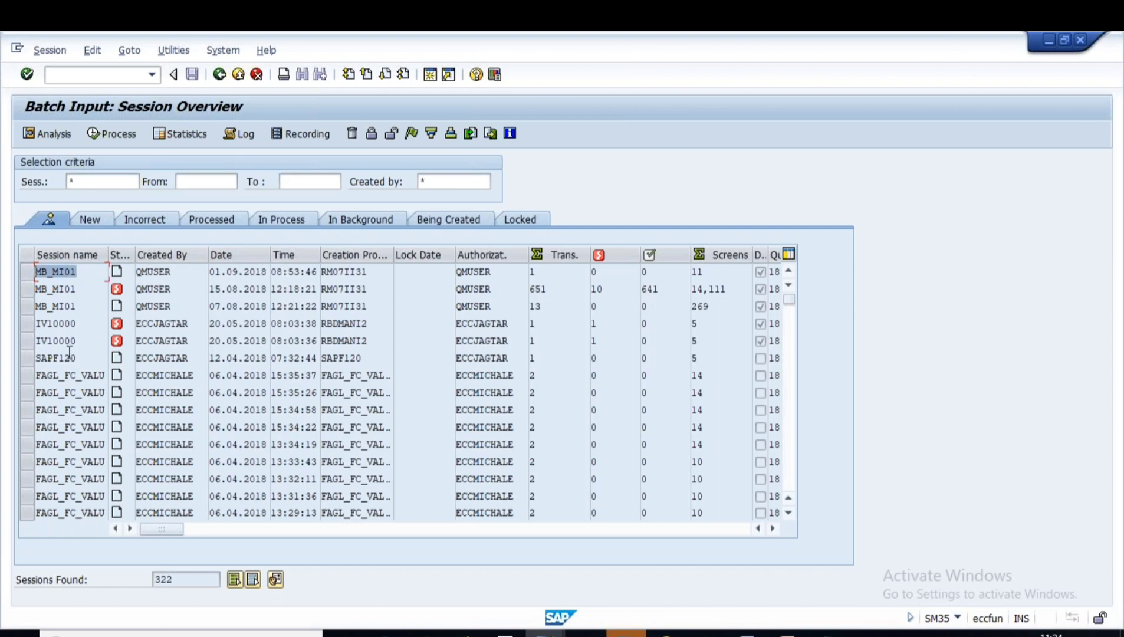
left_click(26, 272)
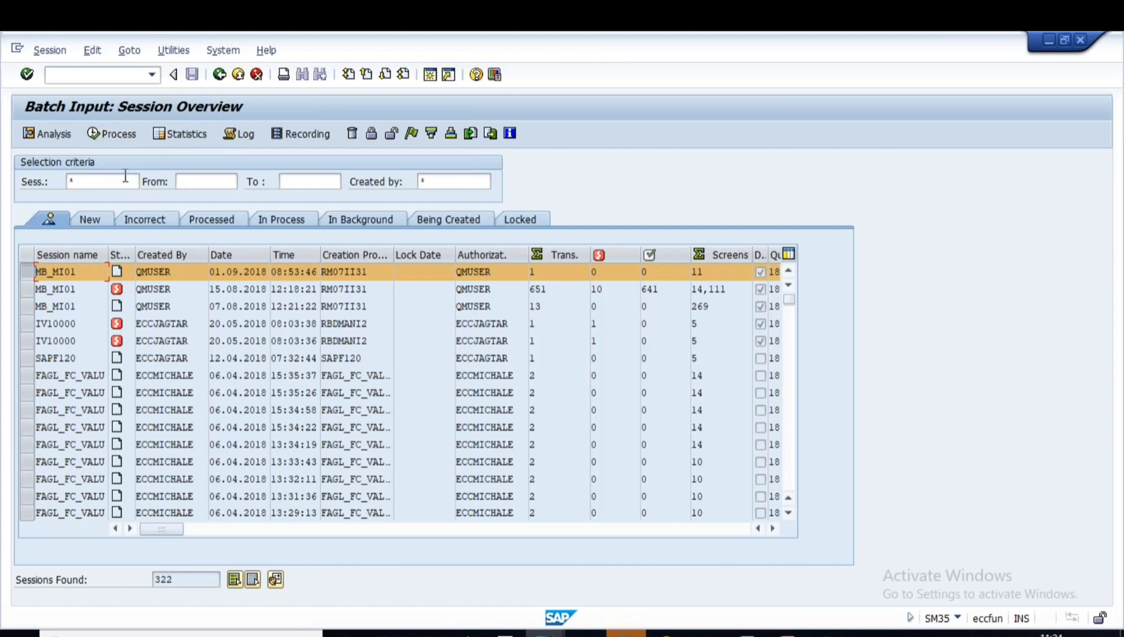
left_click(122, 136)
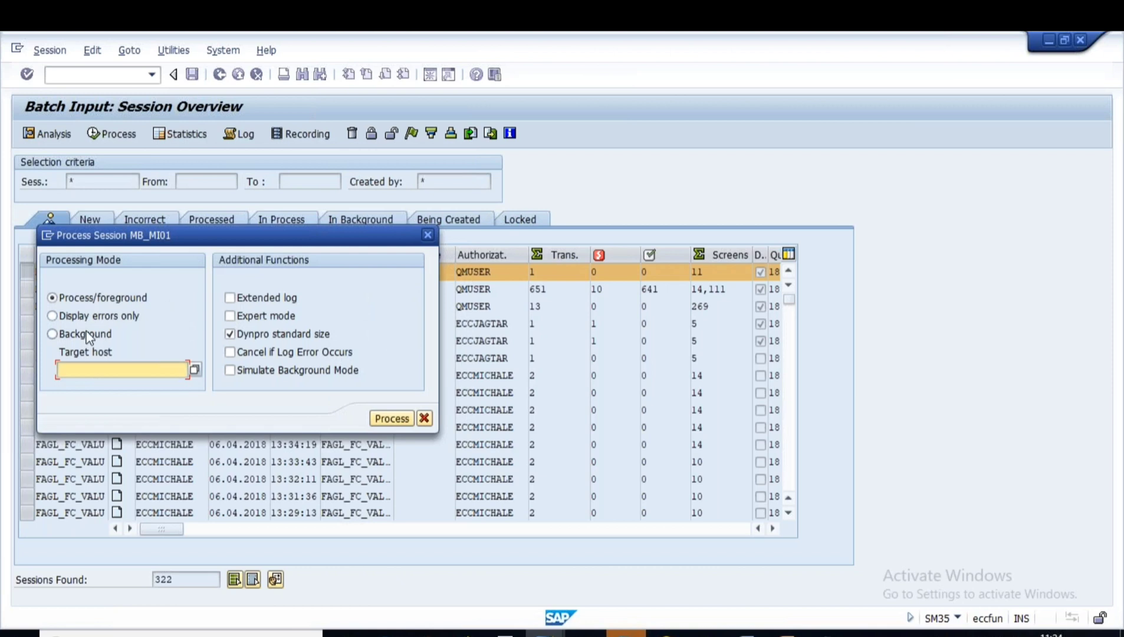
left_click(75, 337)
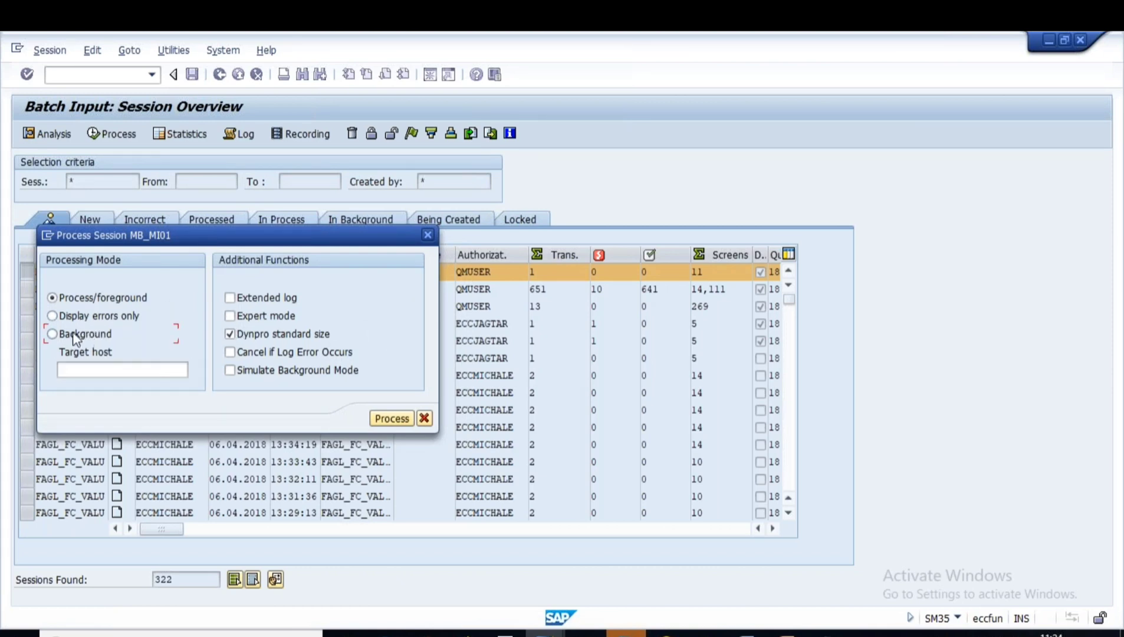
left_click(231, 317)
left_click(392, 419)
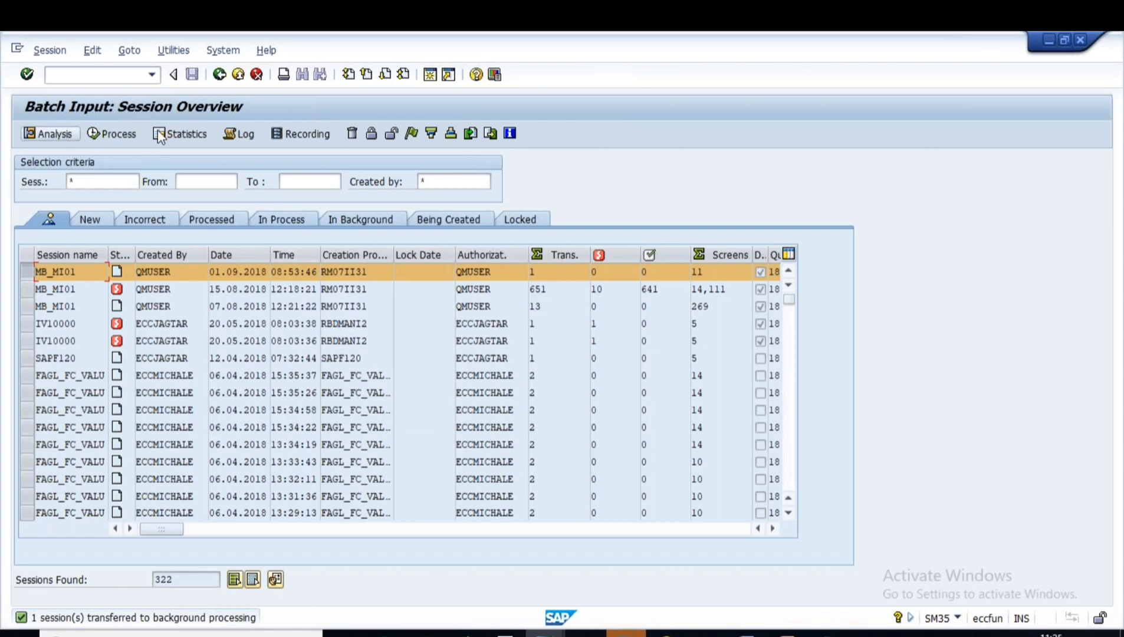
Step: Check the log overview of the selected MB_MI01 session and return to the session overview
left_click(237, 133)
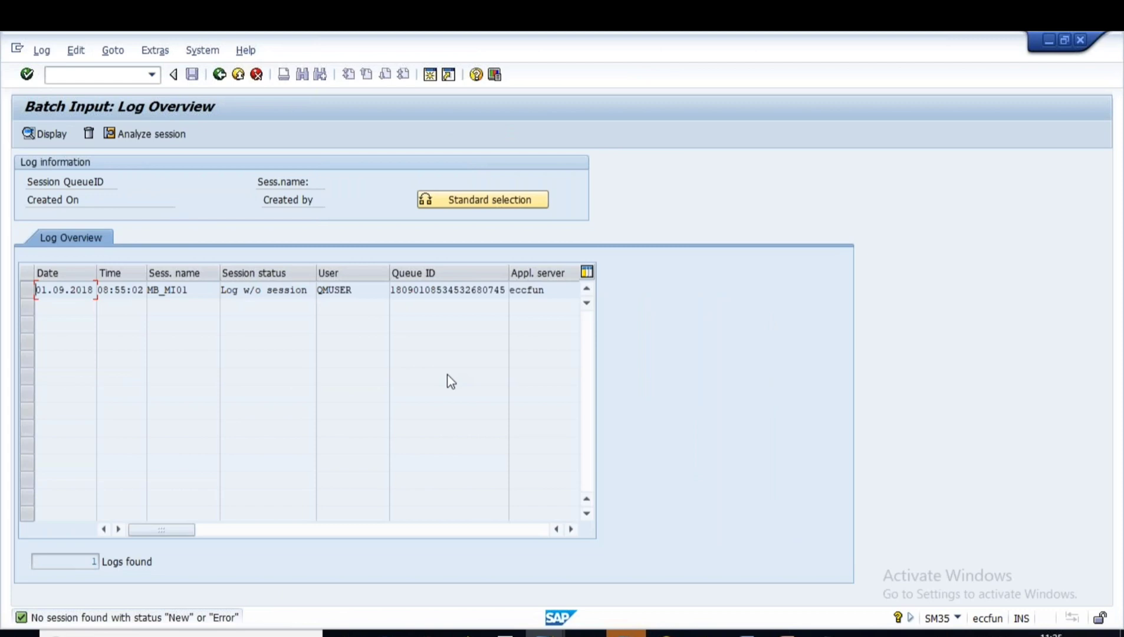
left_click(220, 75)
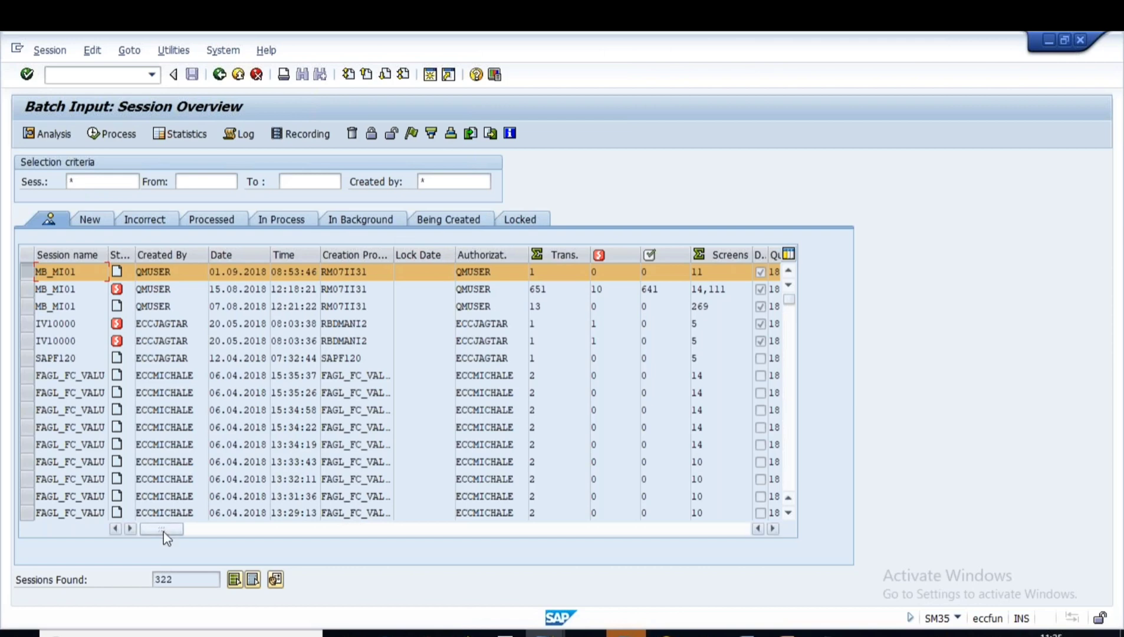
mouse_move(166, 533)
left_mouse_down()
mouse_move(414, 530)
mouse_move(146, 529)
left_mouse_up()
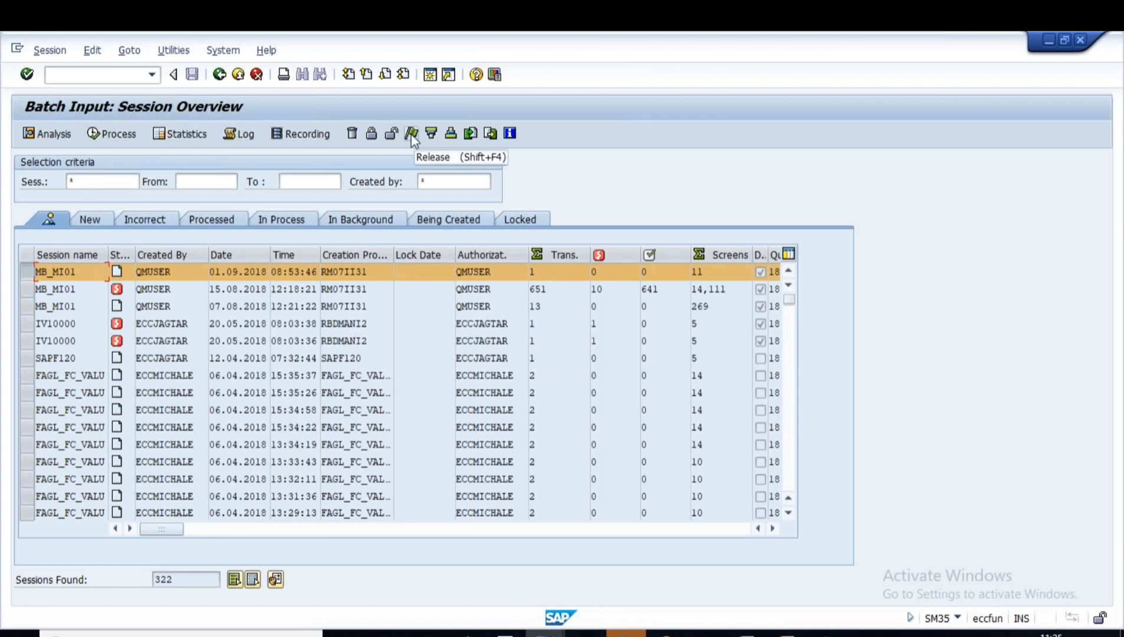
Step: Restart SM35 to refresh the session overview and display the log of the MB_MI01 session dated 01.09.2018
left_click(220, 74)
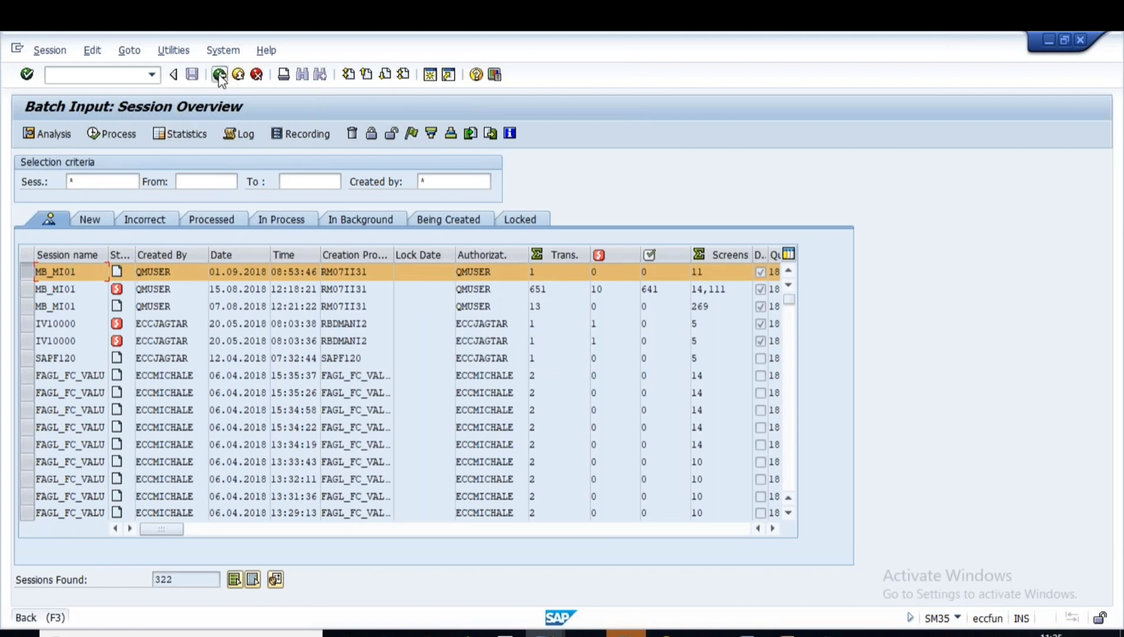
type("sm")
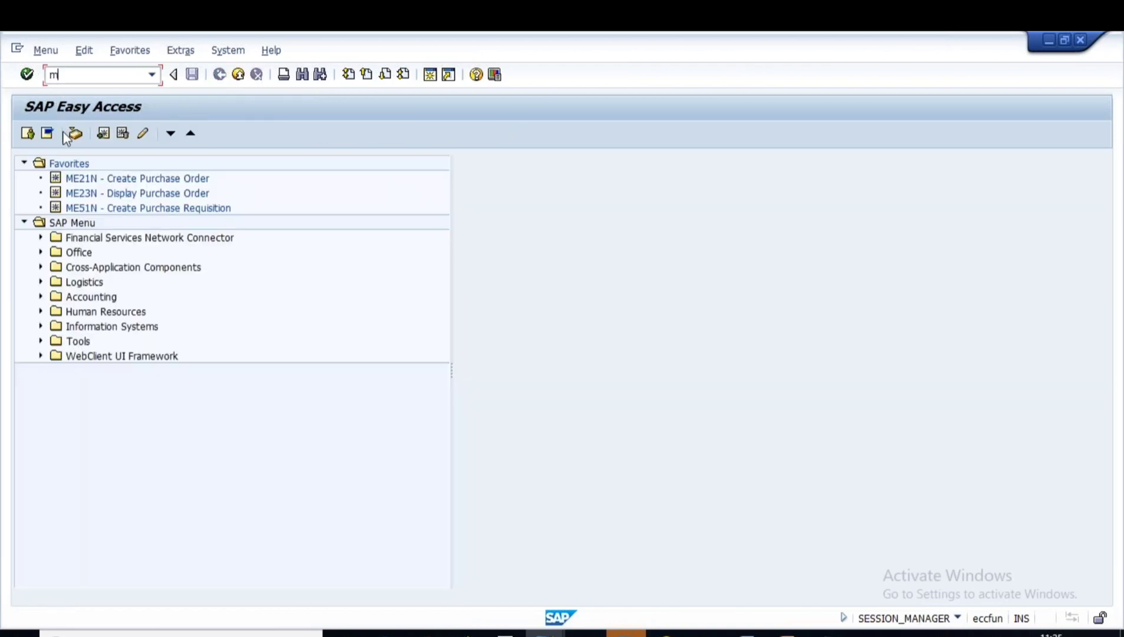
type("35")
key("Return")
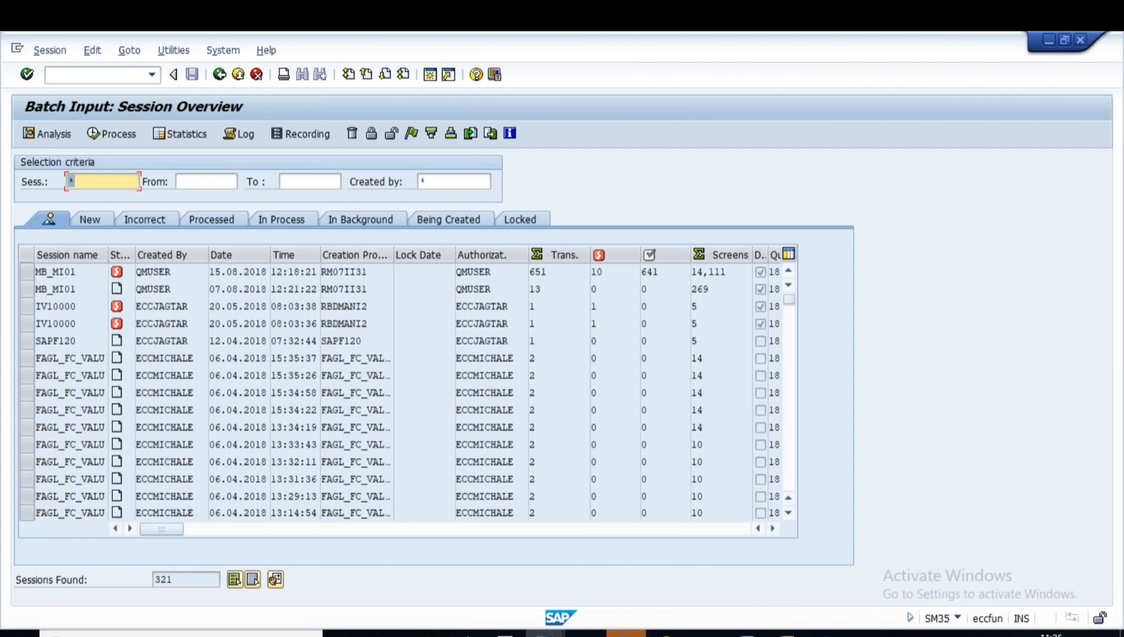
left_click(249, 134)
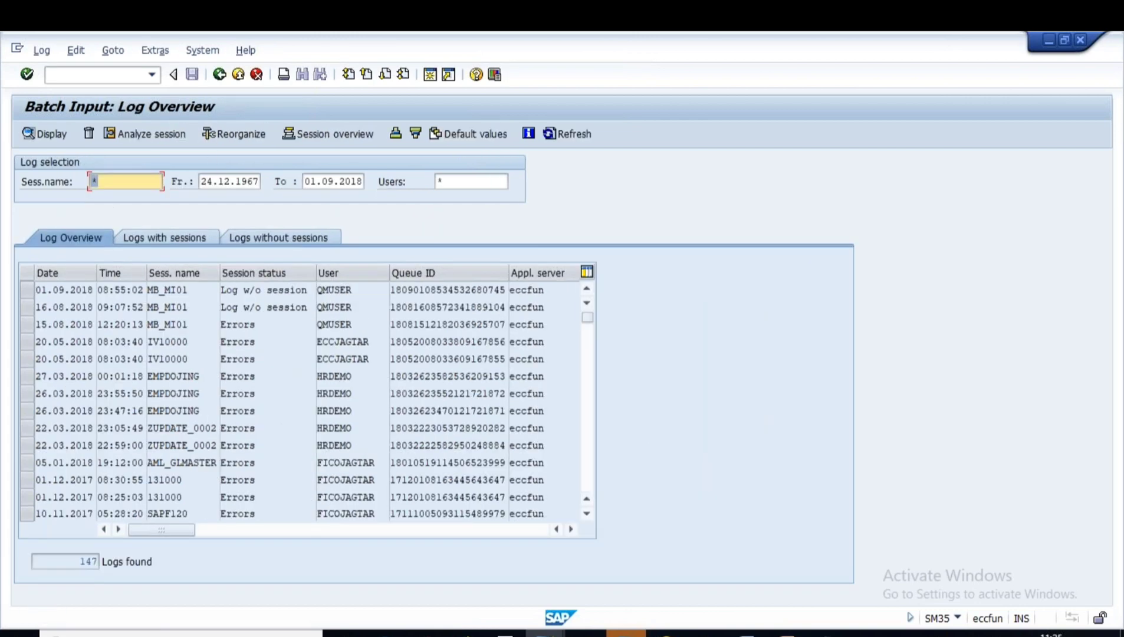
left_click(28, 290)
left_click(61, 133)
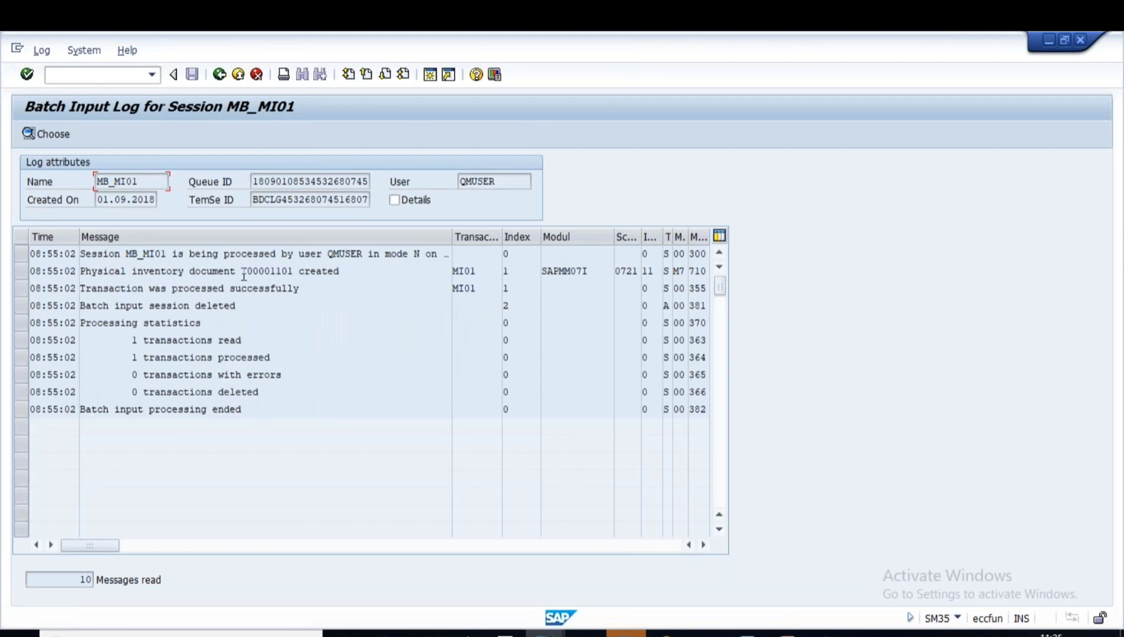
Step: Copy the number of the created physical inventory document from the MB_MI01 session log
left_click_drag(241, 271, 294, 272)
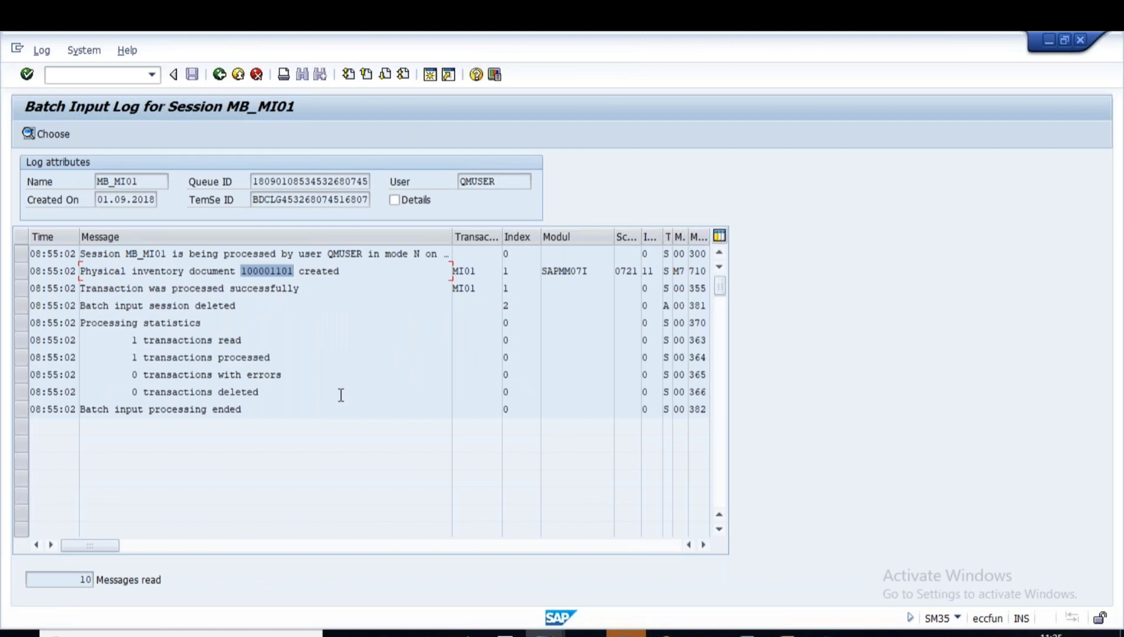
left_click(242, 272)
left_click_drag(242, 272, 293, 273)
key("ctrl+c")
Step: Display the copied physical inventory document 100001101 for fiscal year 2018 with MI03 in a separate session
left_click(544, 634)
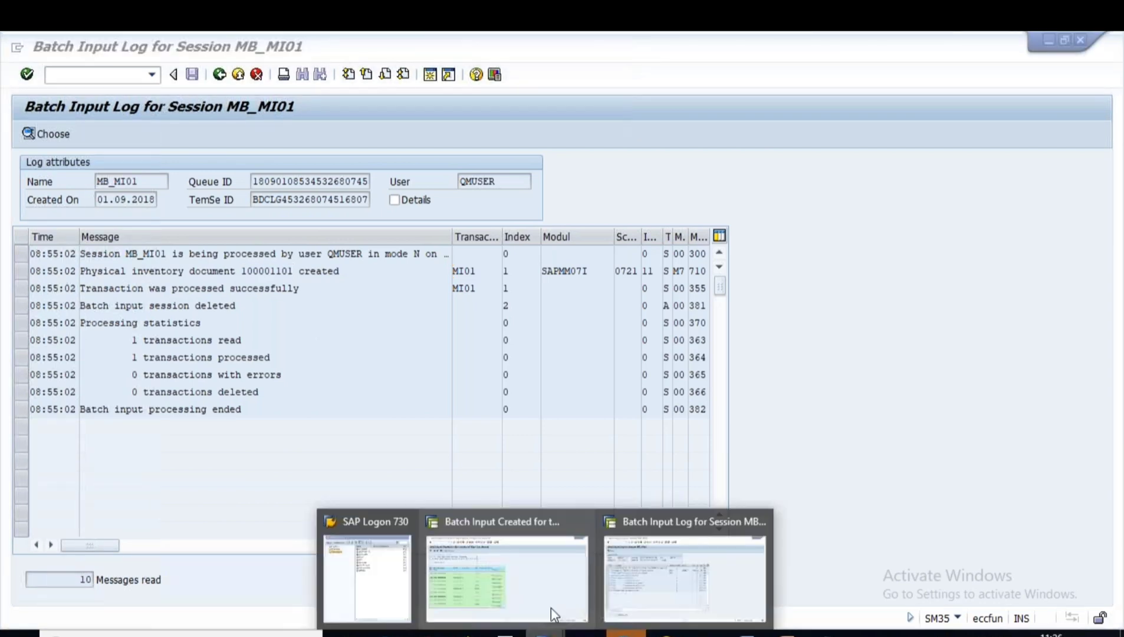
left_click(685, 560)
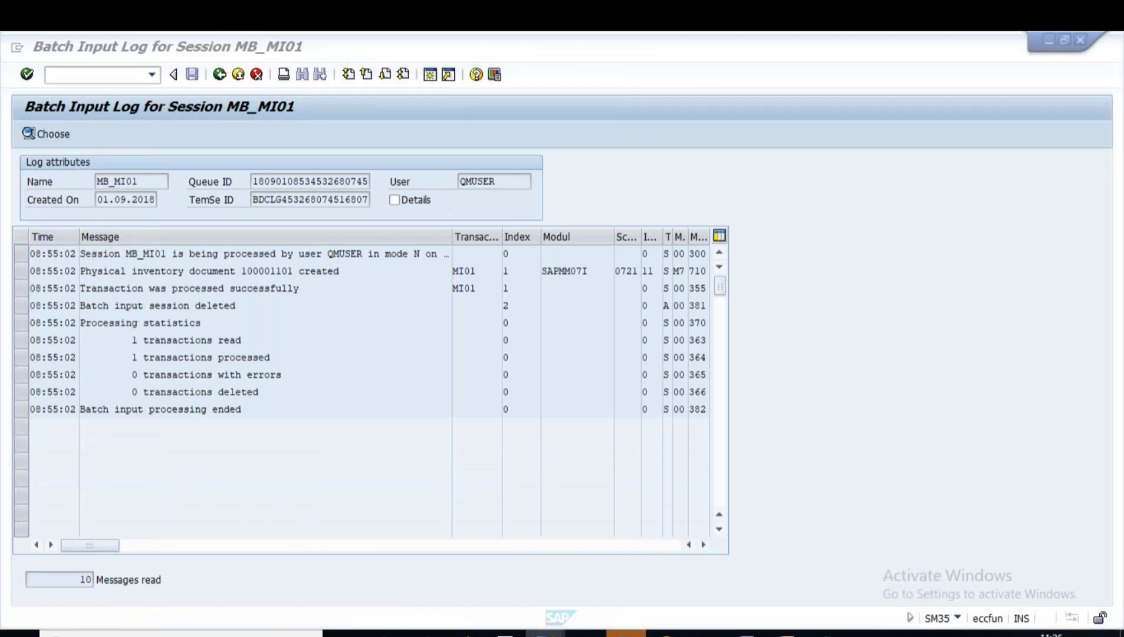
type("mi03")
key("Return")
key("ctrl+v")
left_click(160, 216)
type("2018")
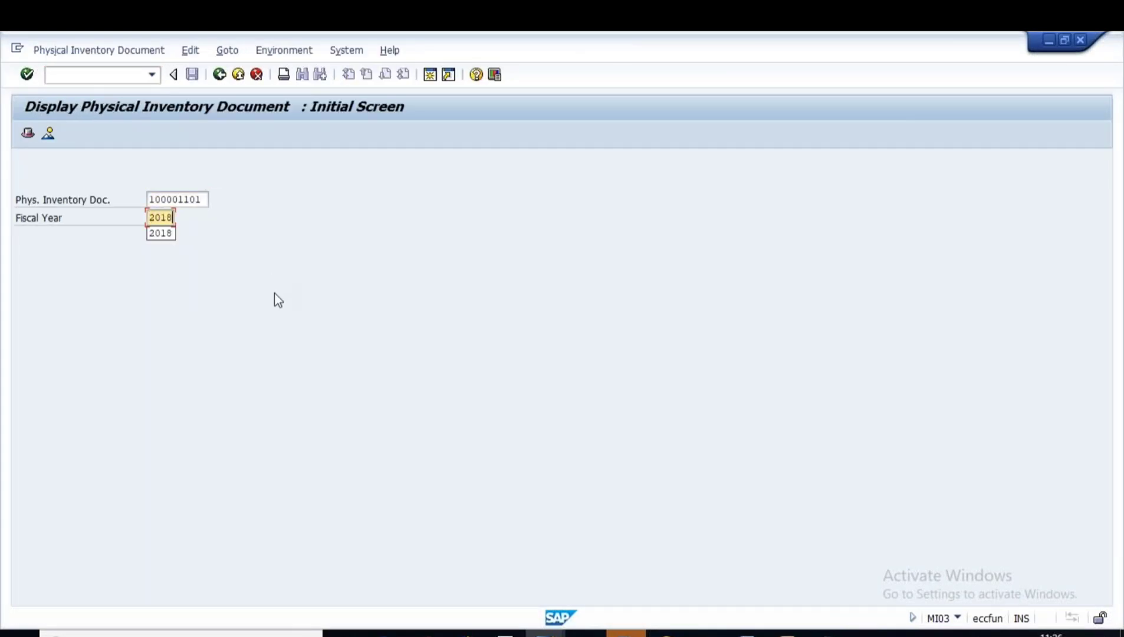
key("Return")
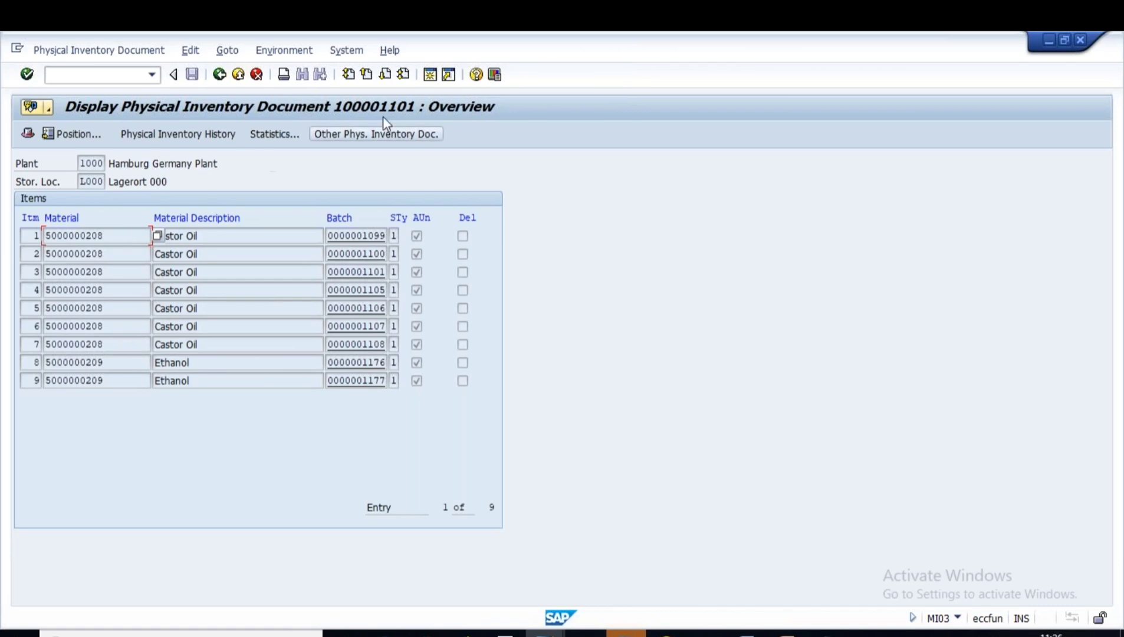
Step: Switch to the PowerPoint slide, check which transaction follows SM35P, and return to SAP
left_click(787, 634)
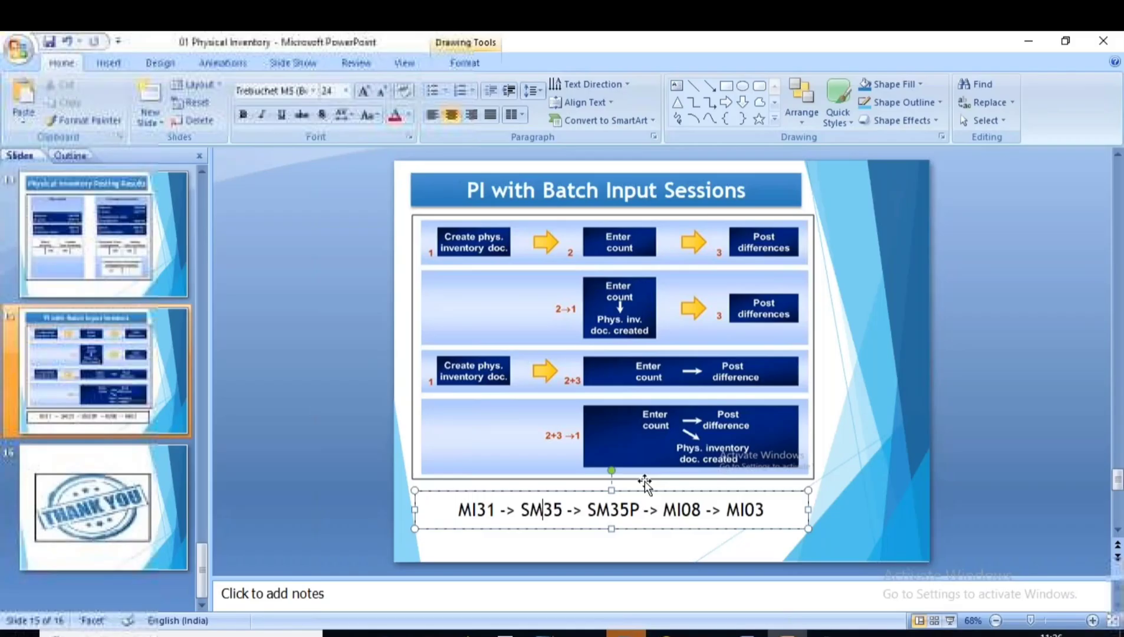
left_click_drag(664, 511, 708, 512)
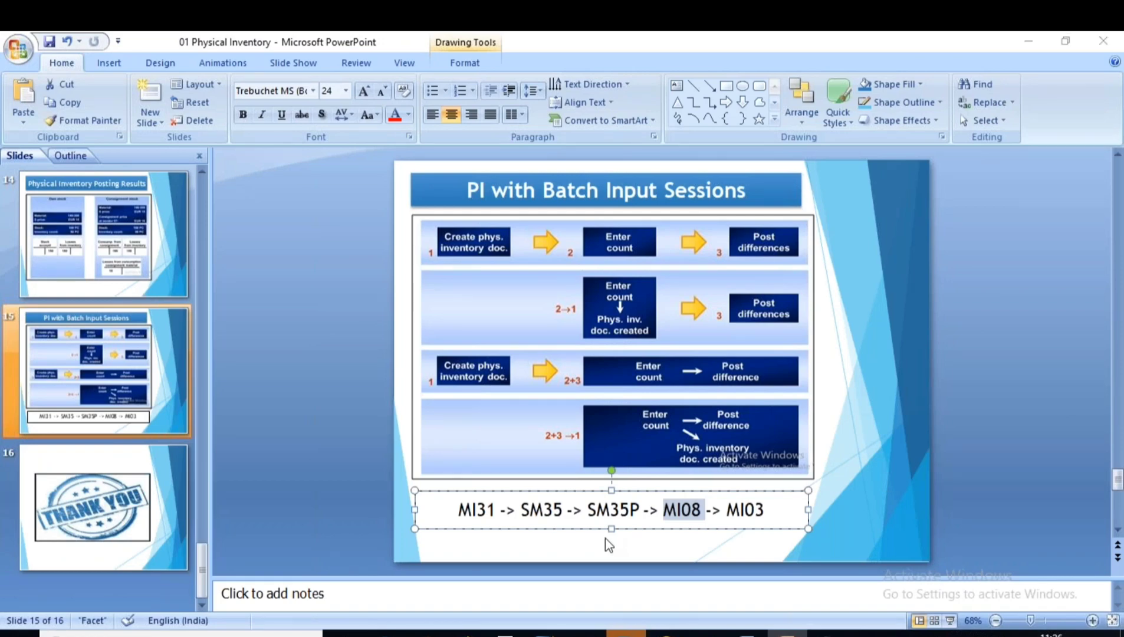
key("alt+Tab")
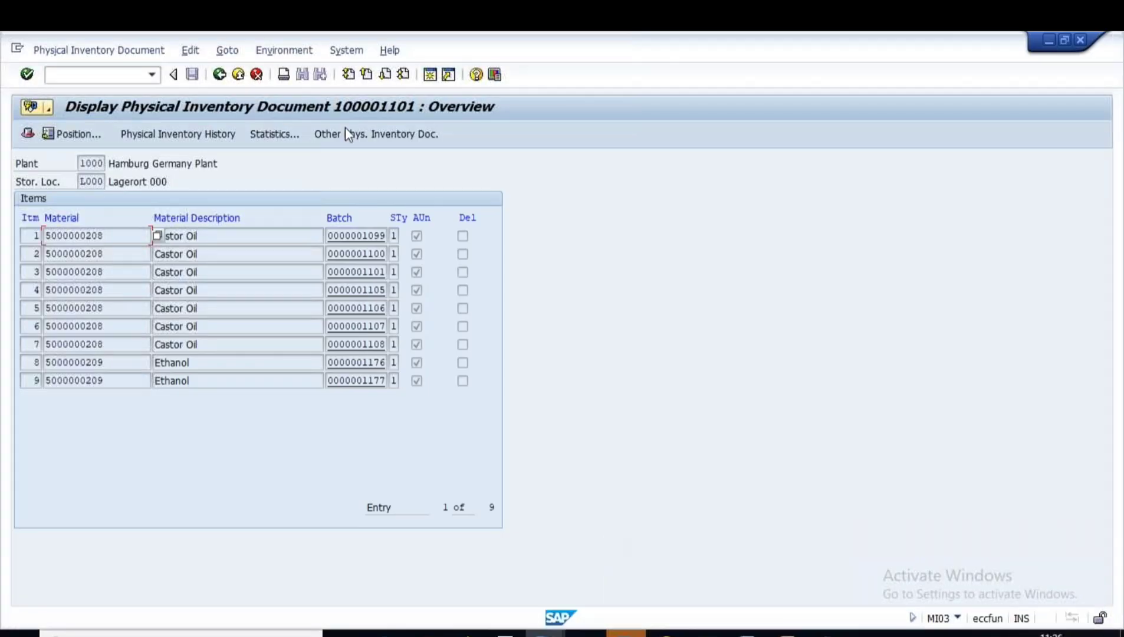
Step: Leave MI03 and open the count and difference entry in MI08 for physical inventory document 100001101, fiscal year 2018
left_click(220, 75)
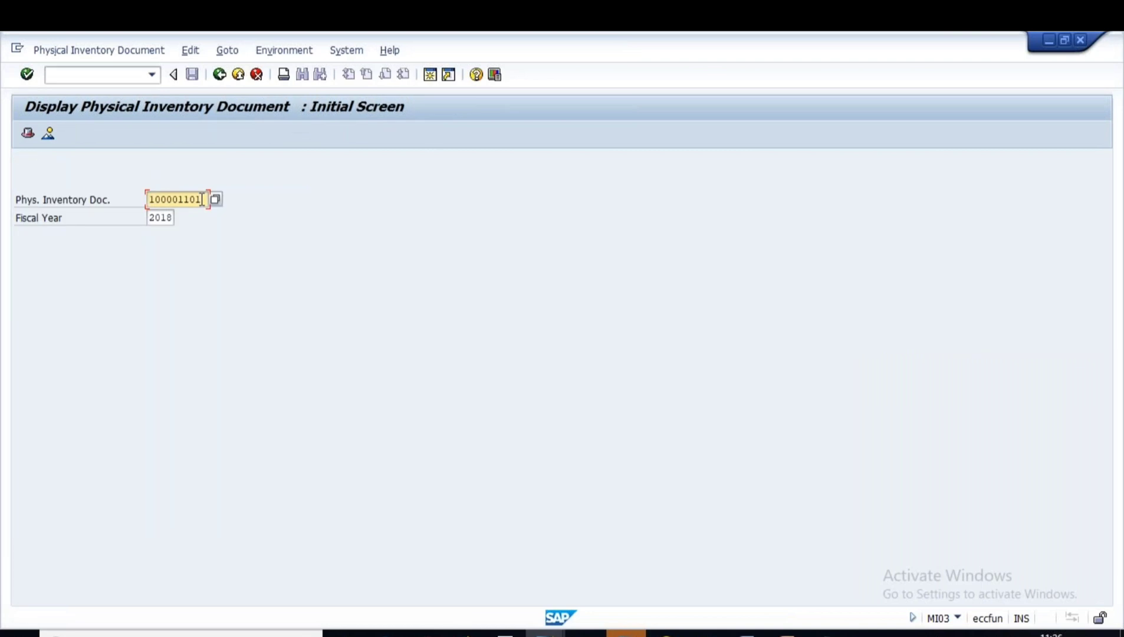
left_click(220, 76)
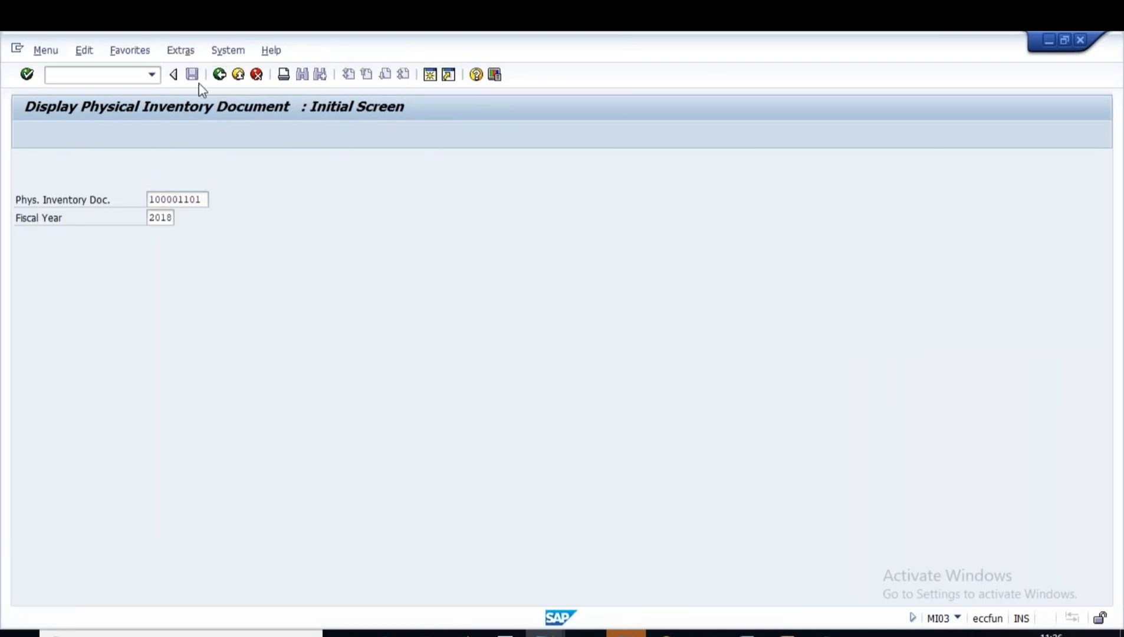
type("mi08")
key("Return")
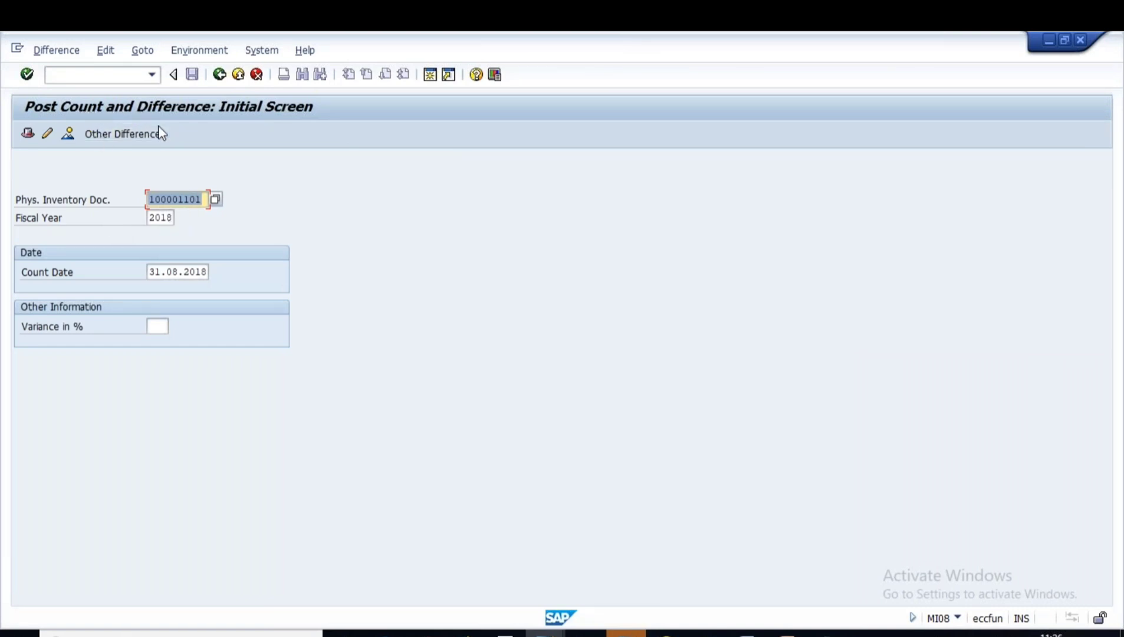
left_click(788, 634)
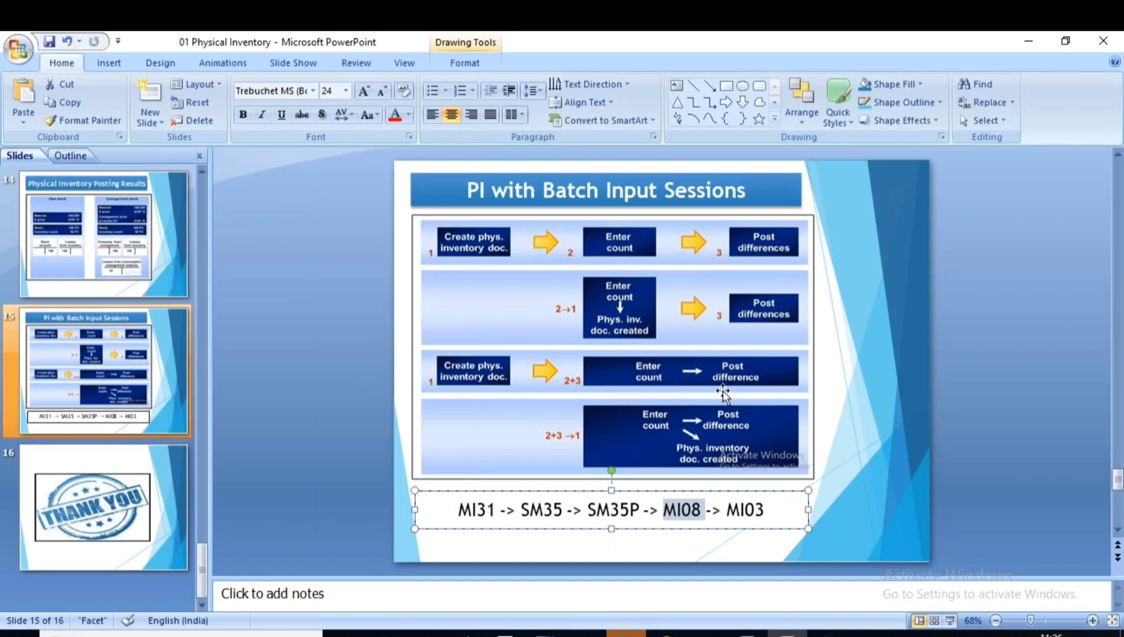
key("alt+Tab")
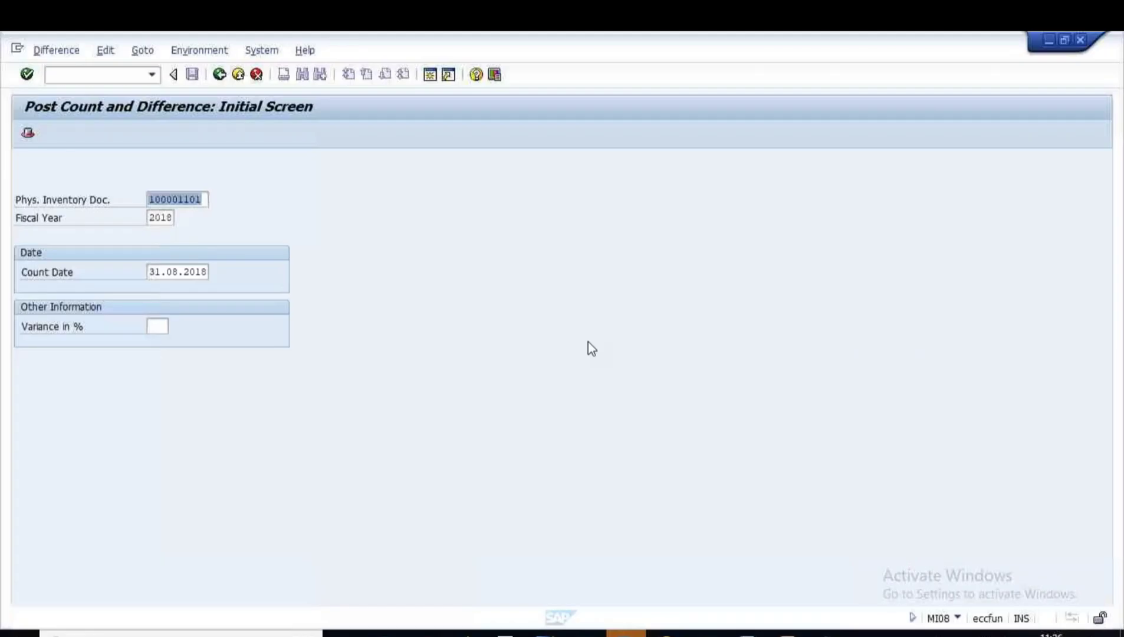
key("Return")
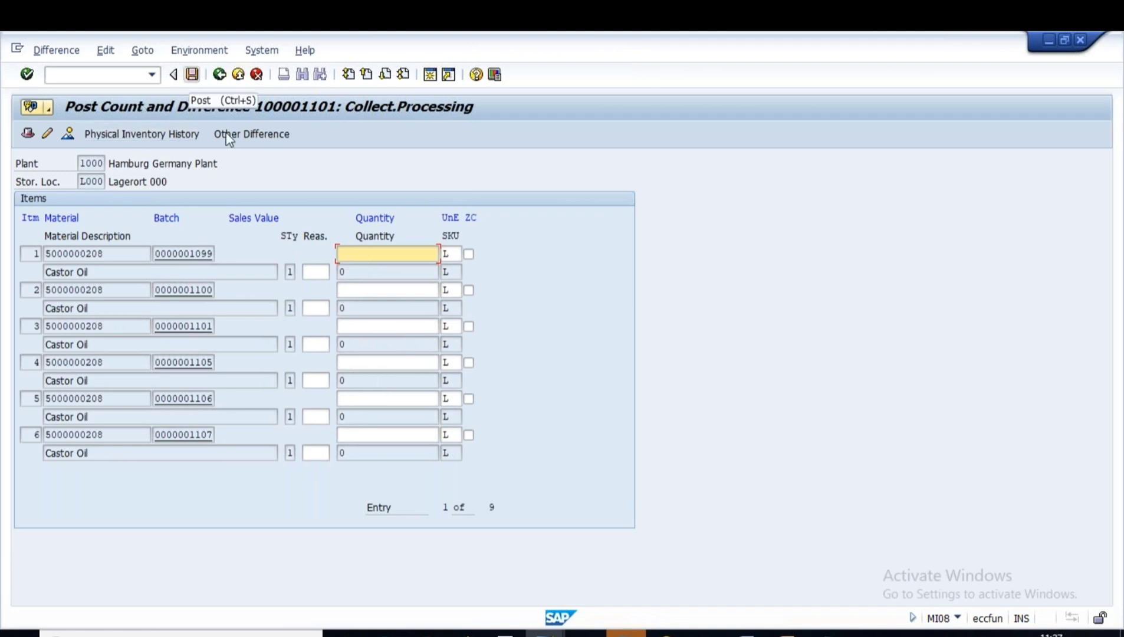
Step: Recheck MI08 on the PowerPoint slide, exit the MI08 entry in SAP without posting, and return to the slide
left_click(787, 634)
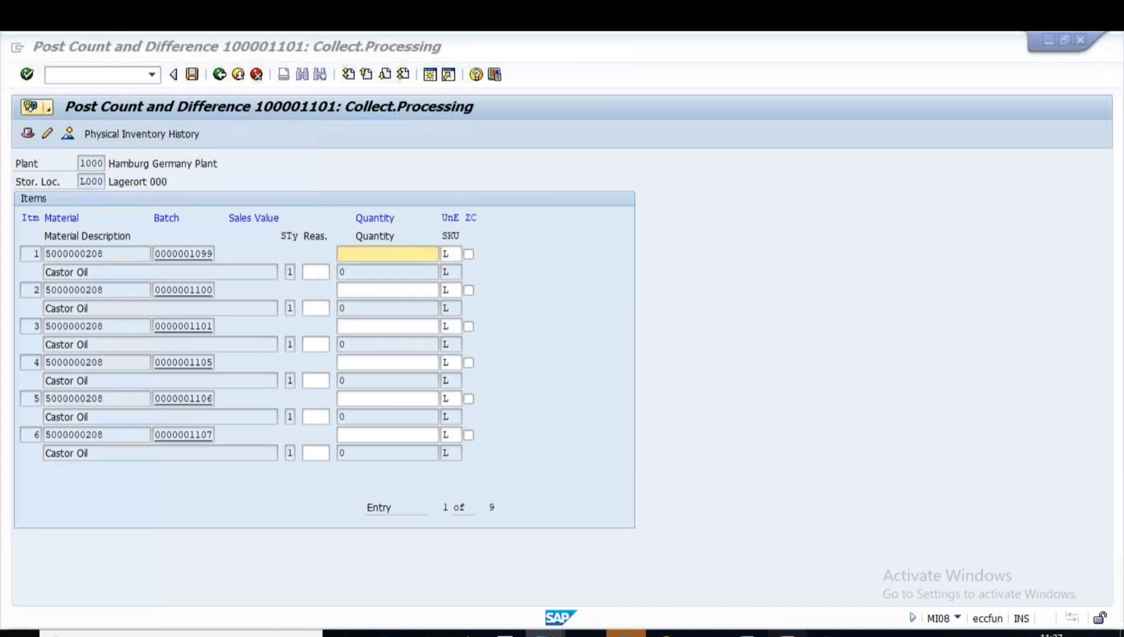
left_click(681, 509)
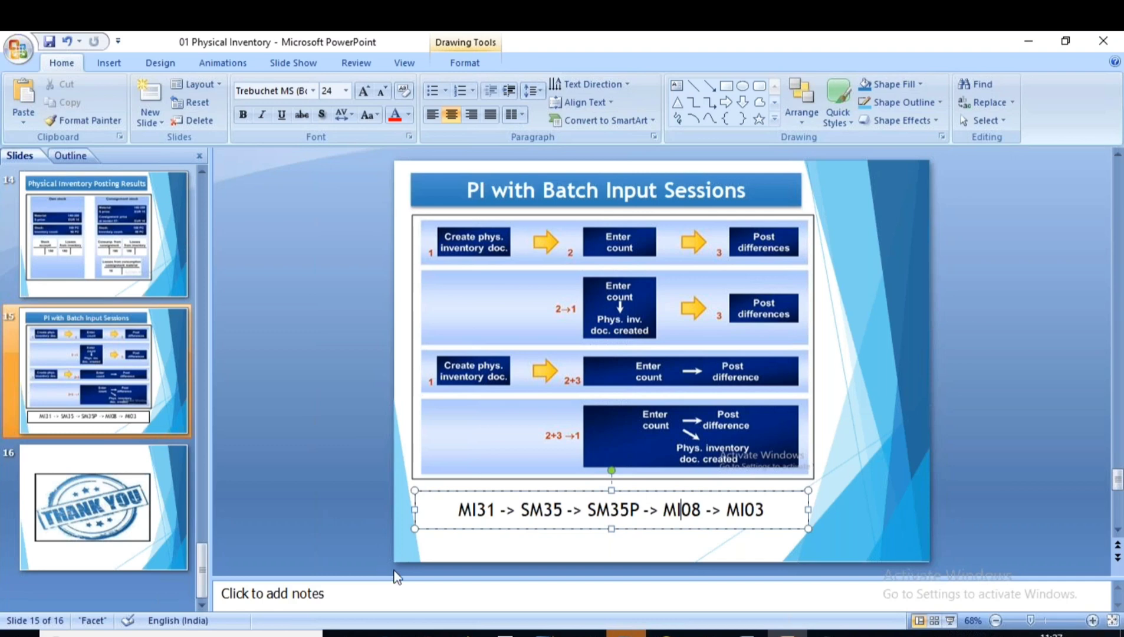
mouse_move(545, 634)
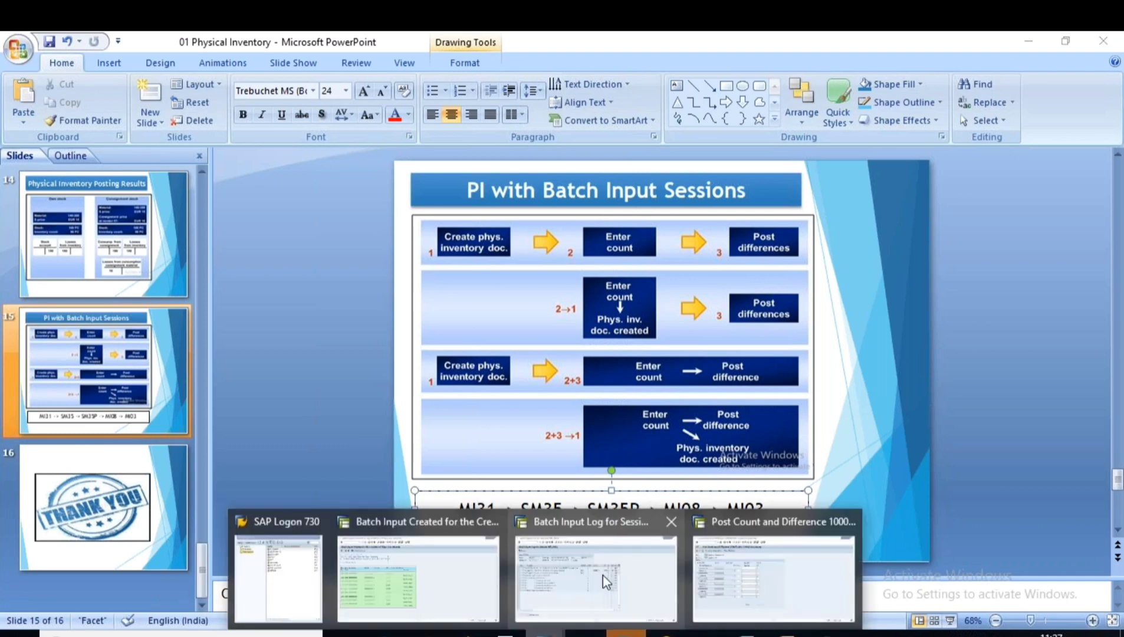
left_click(706, 556)
left_click(219, 75)
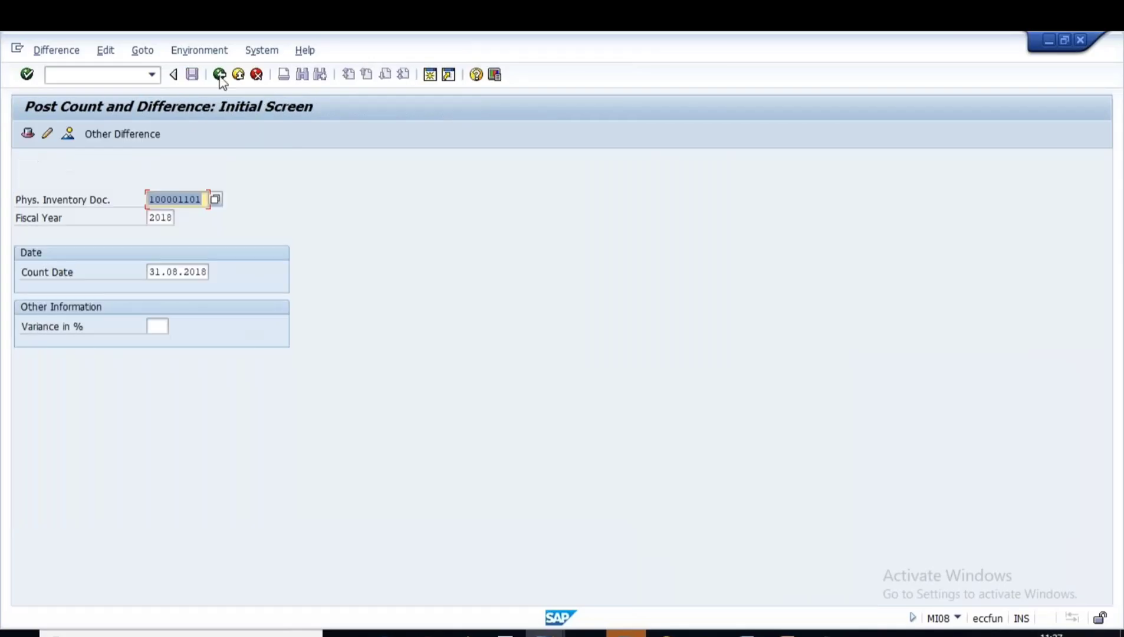
left_click(220, 75)
left_click(788, 634)
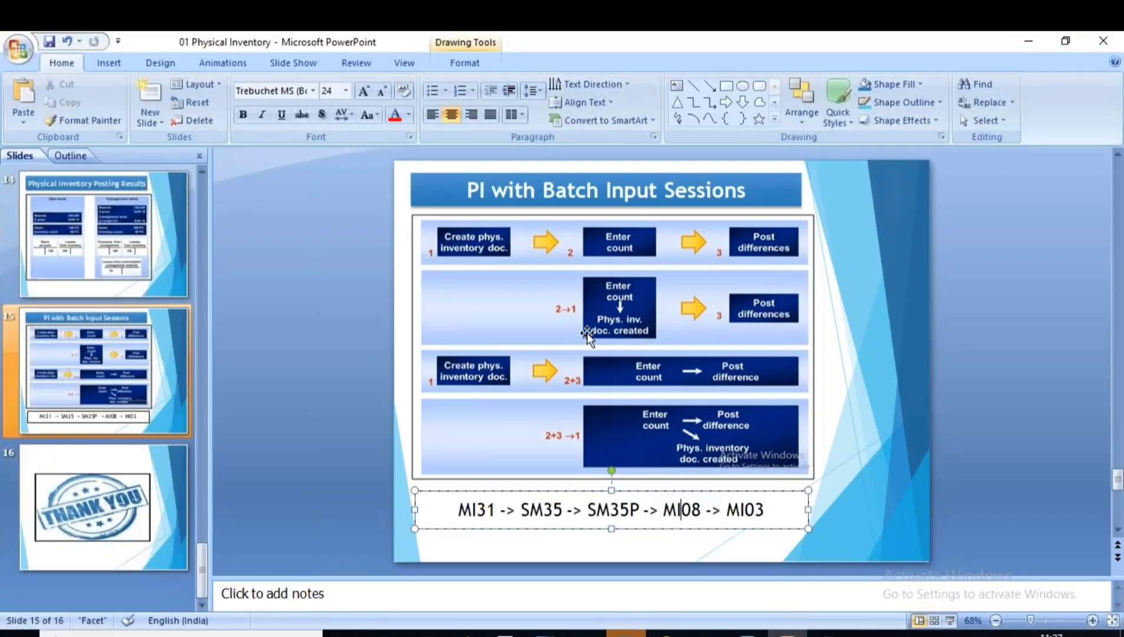
Step: Switch back to SAP, open the batch input creation of physical inventory documents in MI31, and clear the material type
key("alt+Tab")
type("mi")
key("Return")
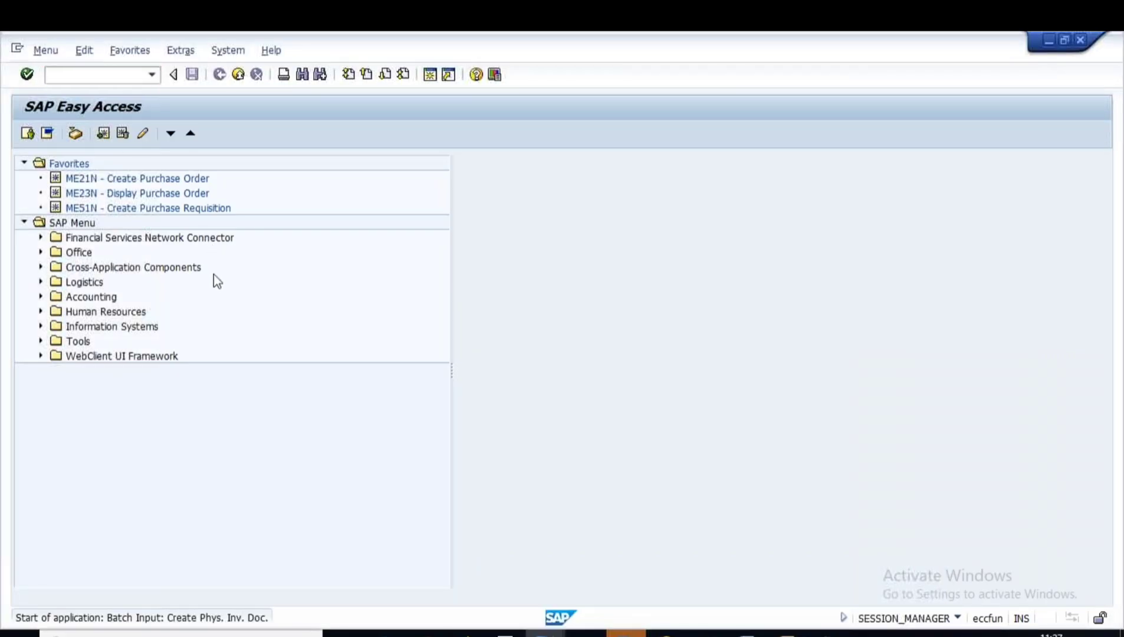
left_click(227, 236)
key("BackSpace")
key("BackSpace")
key("BackSpace")
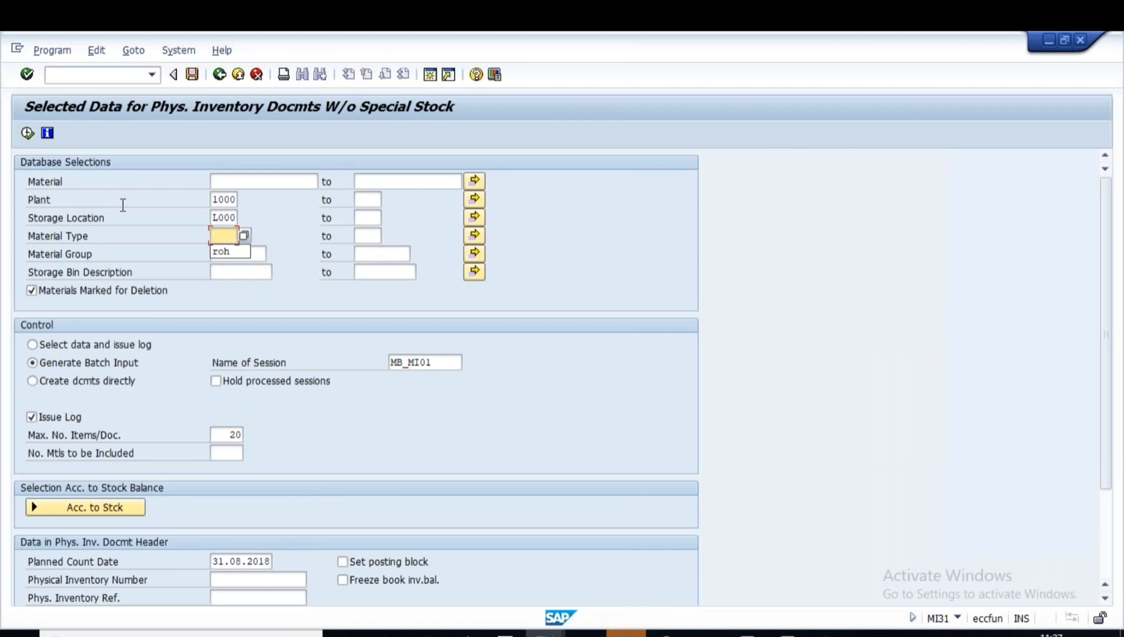
Step: Review the MI31 plant, storage location and maximum items per document fields, along with the remaining document header settings
left_click(218, 199)
left_click(217, 217)
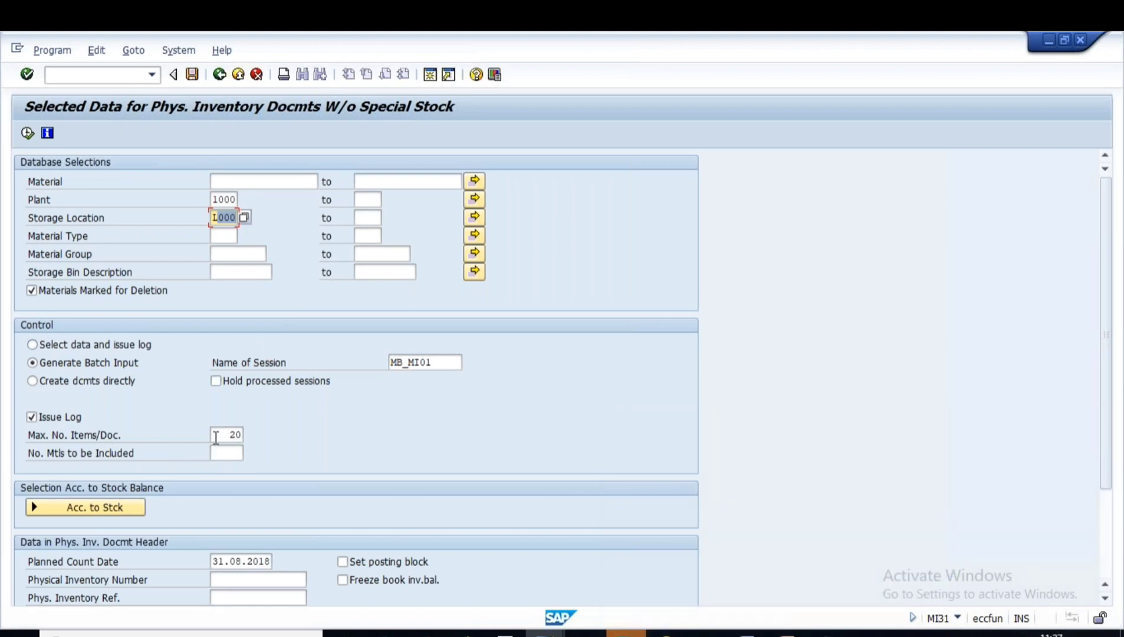
left_click(216, 437)
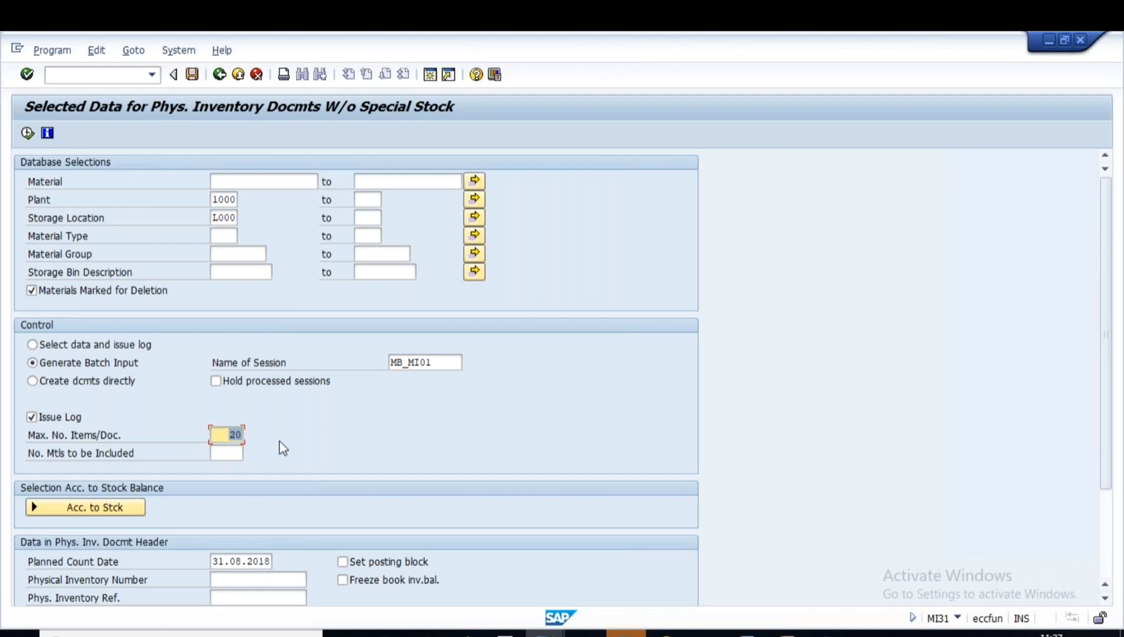
key("Delete")
scroll(467, 473, "down", 3)
scroll(468, 478, "up", 3)
Step: View the multiple selection for Material, cancel it without entering values, and leave MI31 for the SAP Easy Access screen
left_click(472, 179)
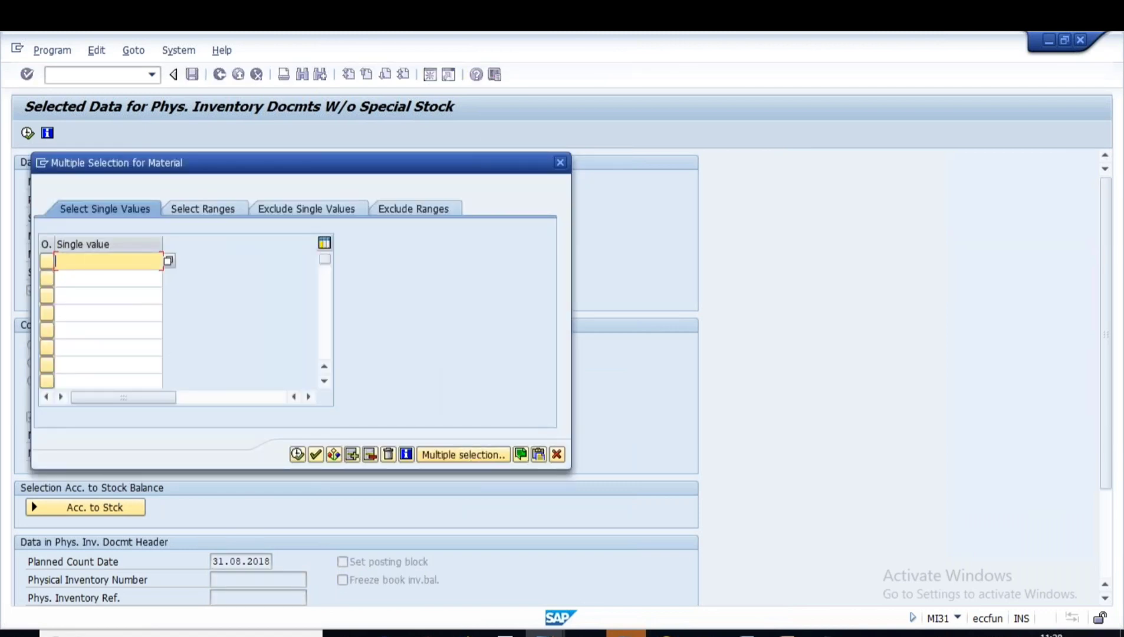
left_click(557, 454)
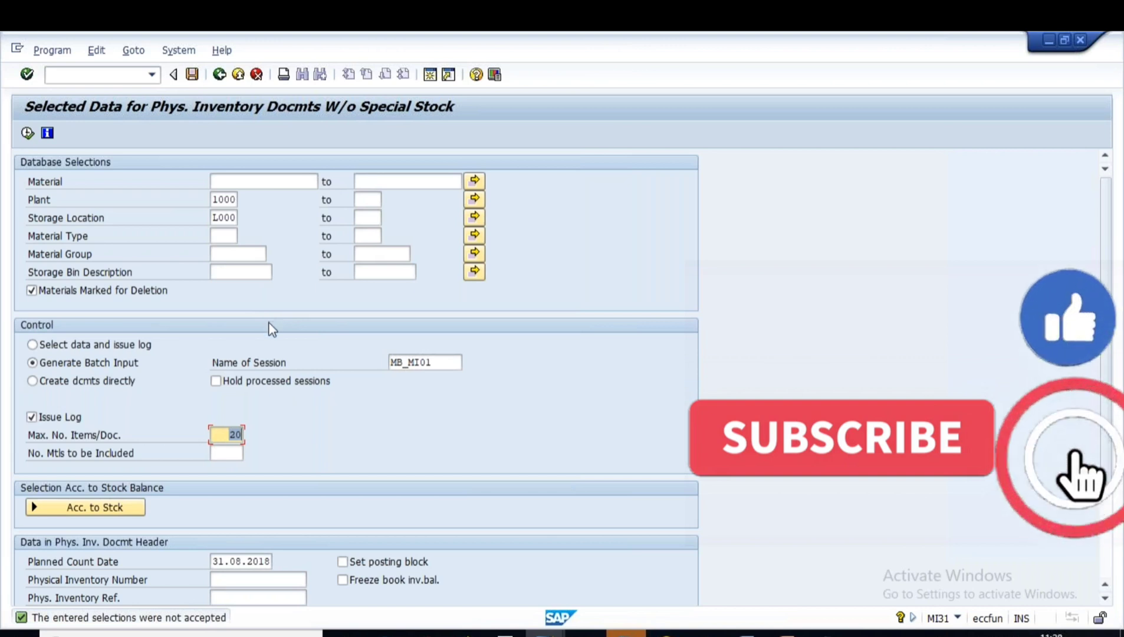
left_click(219, 74)
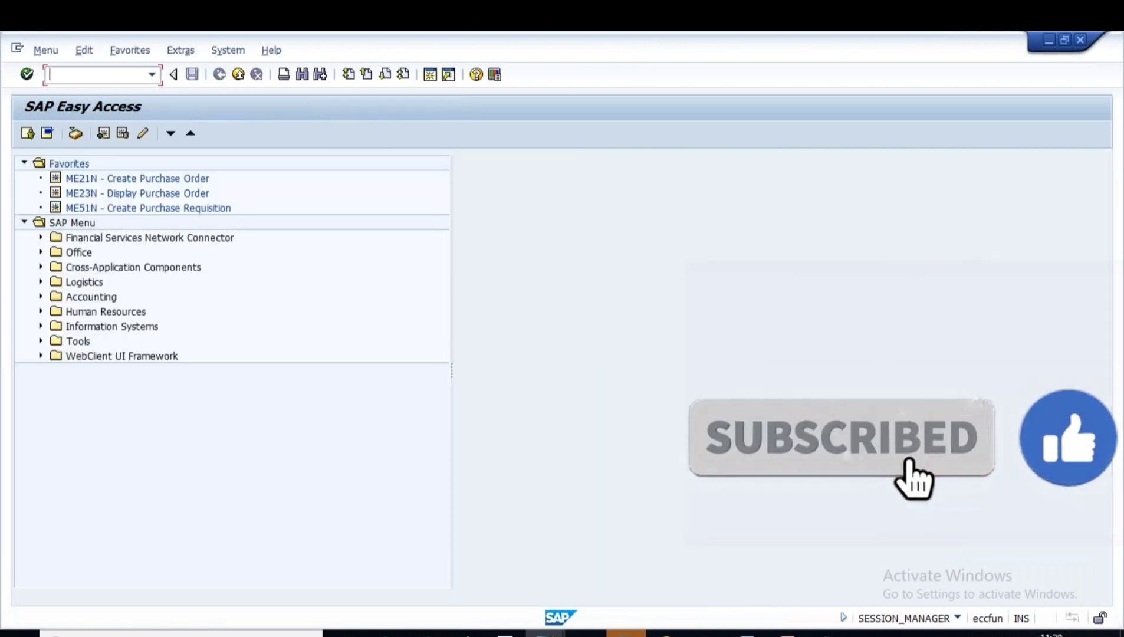